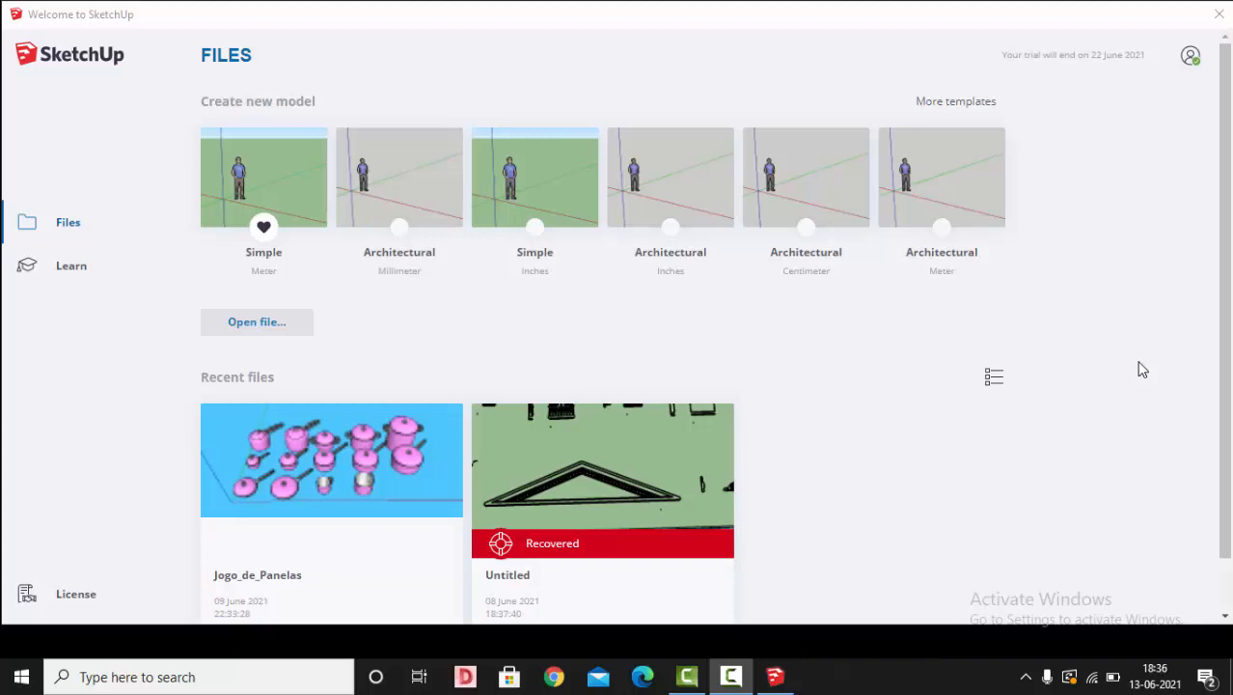
# Switch to Google Chrome and start a new Google search.
pyautogui.click(553, 676)
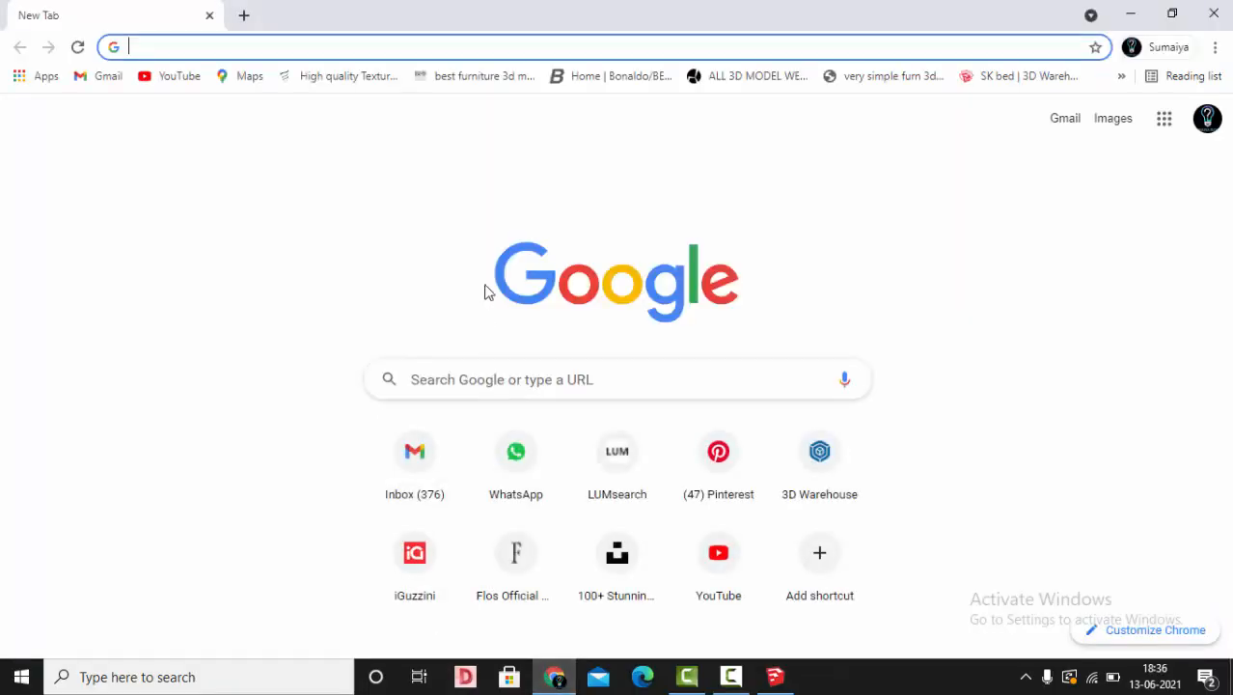
pyautogui.click(486, 375)
pyautogui.write('H')
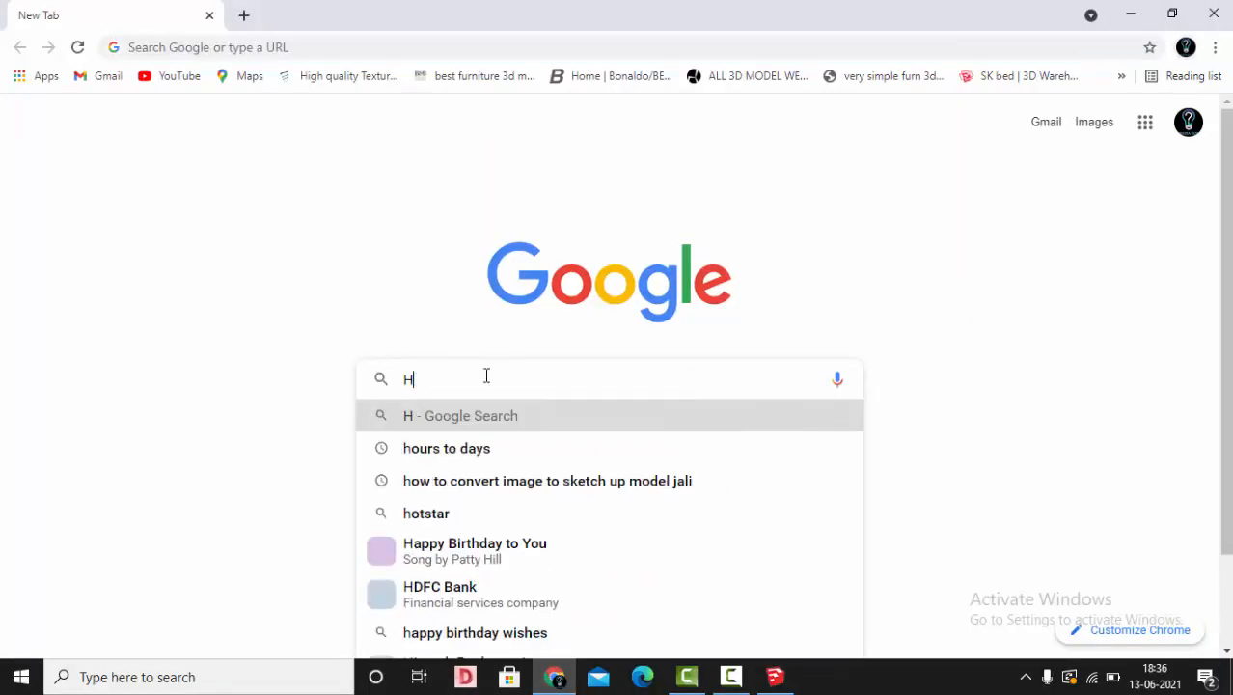
pyautogui.write('JALI')
pyautogui.press('BackSpace')
pyautogui.press('BackSpace')
pyautogui.press('BackSpace')
pyautogui.press('BackSpace')
pyautogui.press('BackSpace')
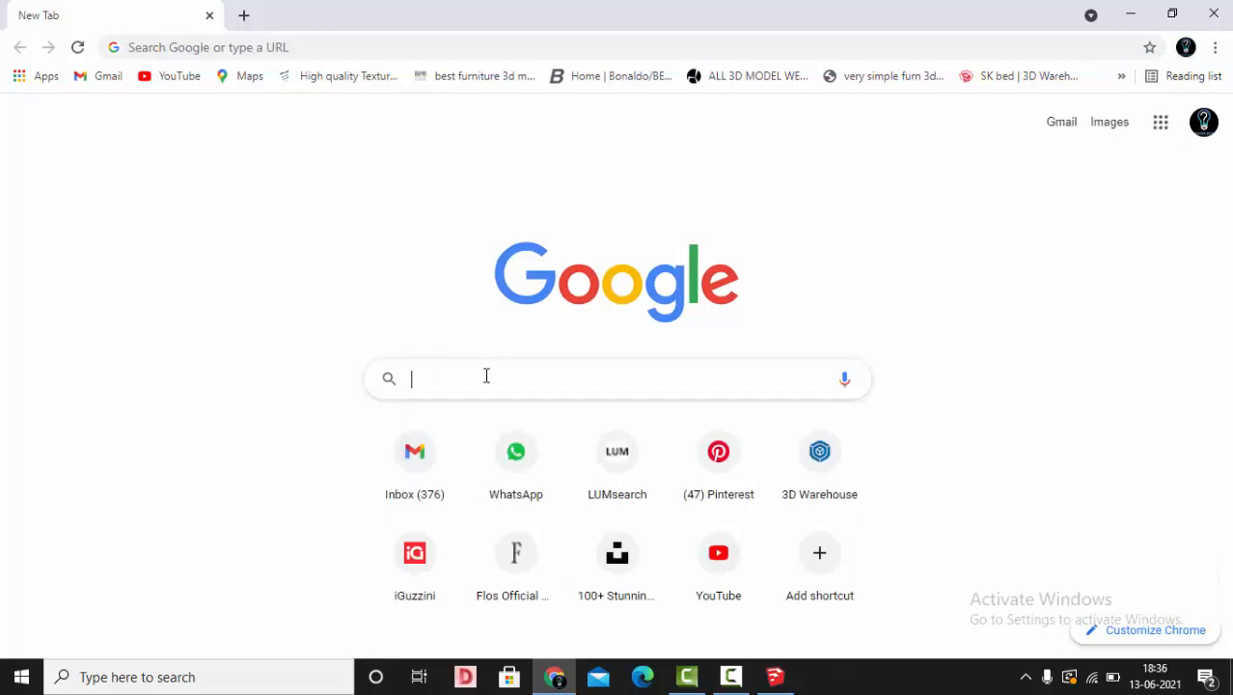
# Search Google for "jali facade lighting" and show the image results.
pyautogui.write('JALI IN')
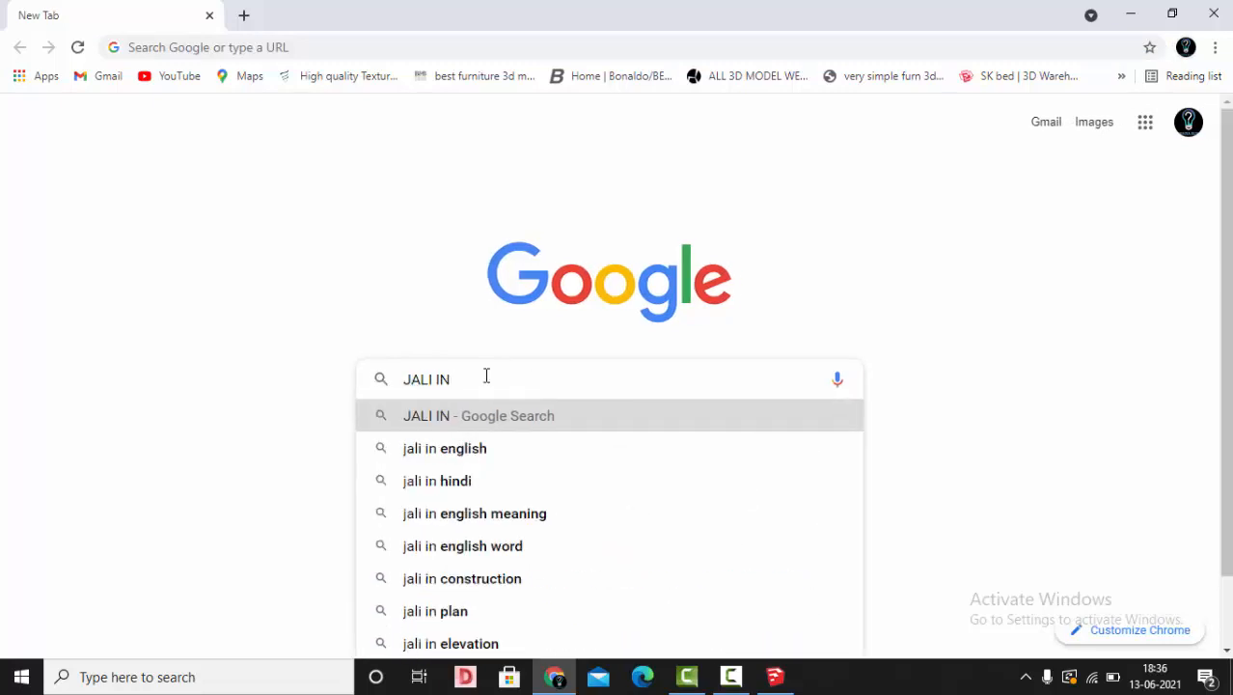
pyautogui.press('BackSpace')
pyautogui.press('BackSpace')
pyautogui.write('FACA')
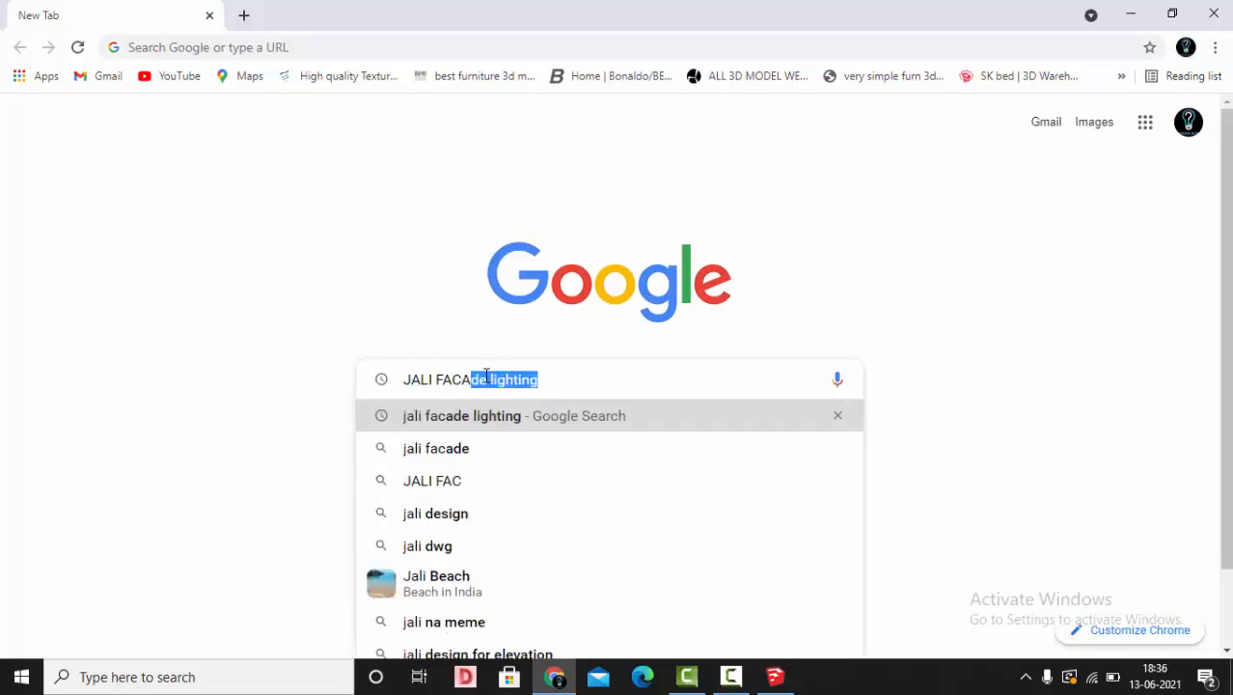
pyautogui.press('Return')
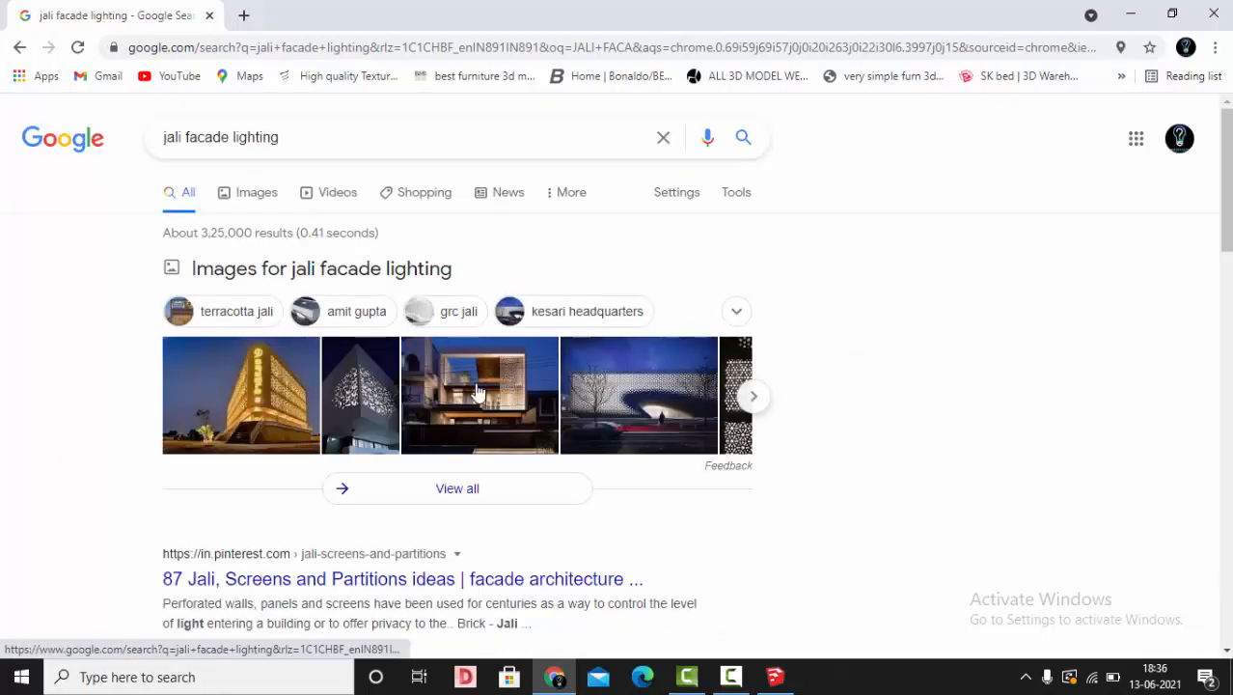
pyautogui.click(249, 198)
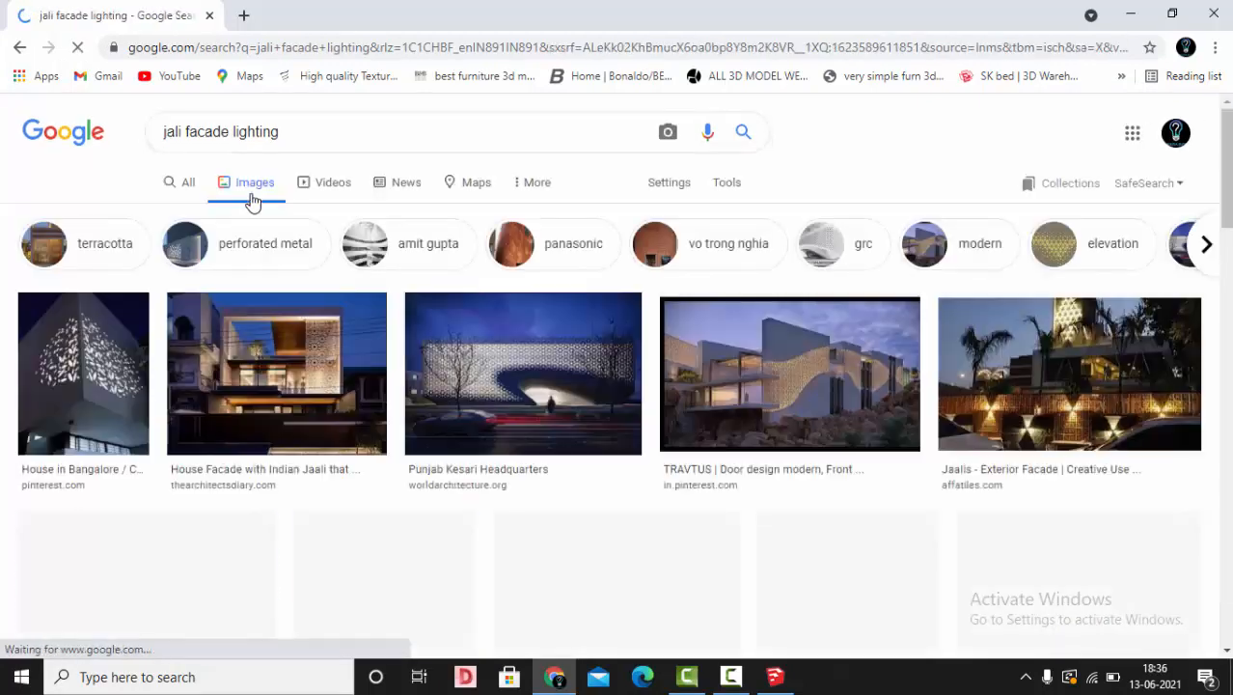
# Examine jali facade photos in the image results, including the Indian Jaali house, the terracotta screen and the arched jali wall.
pyautogui.click(309, 390)
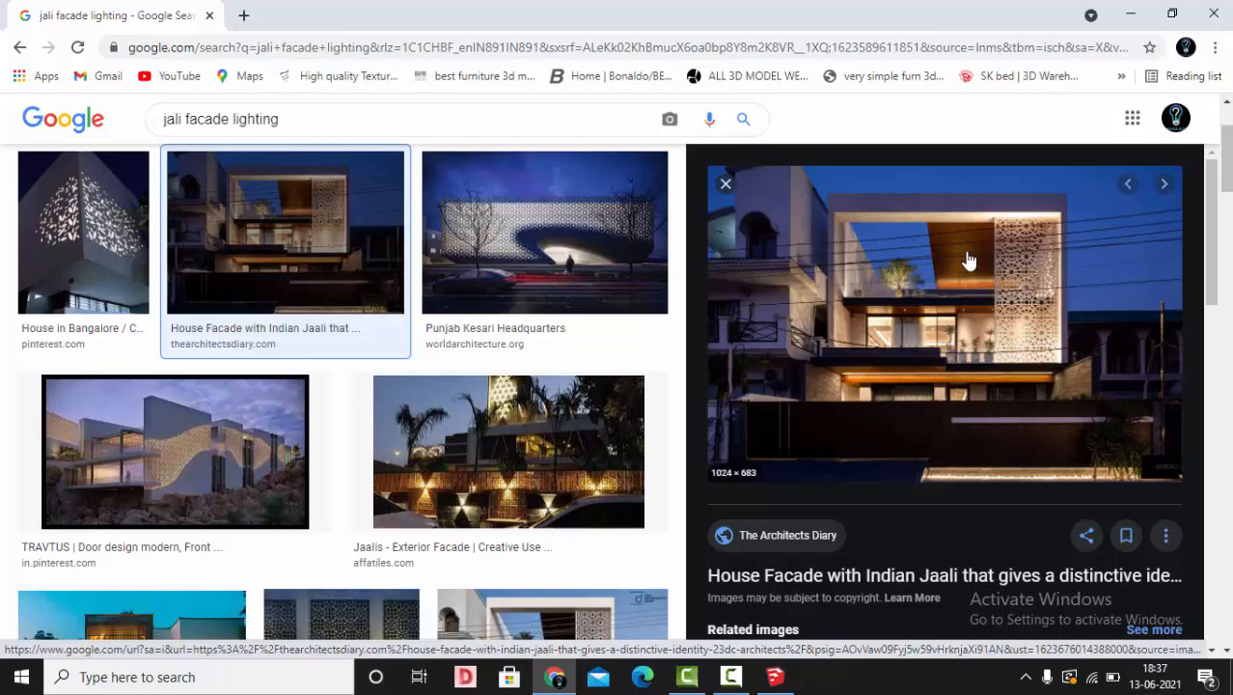
pyautogui.click(724, 185)
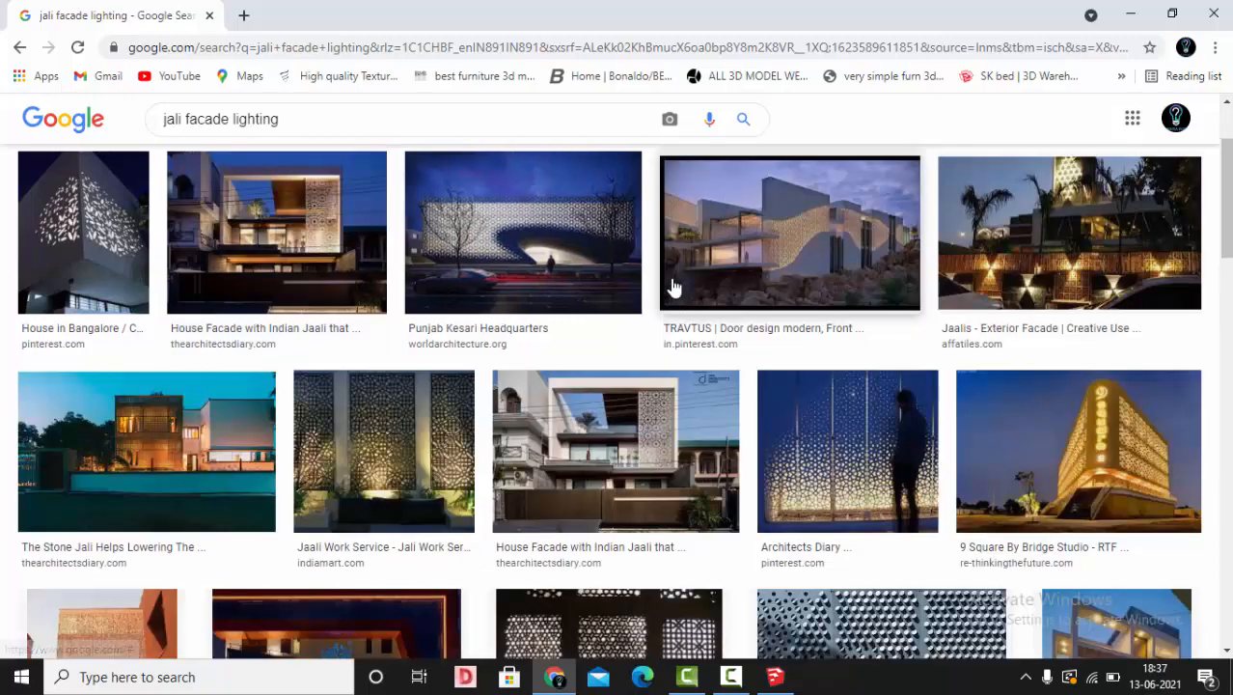
pyautogui.scroll(-3, 751, 287)
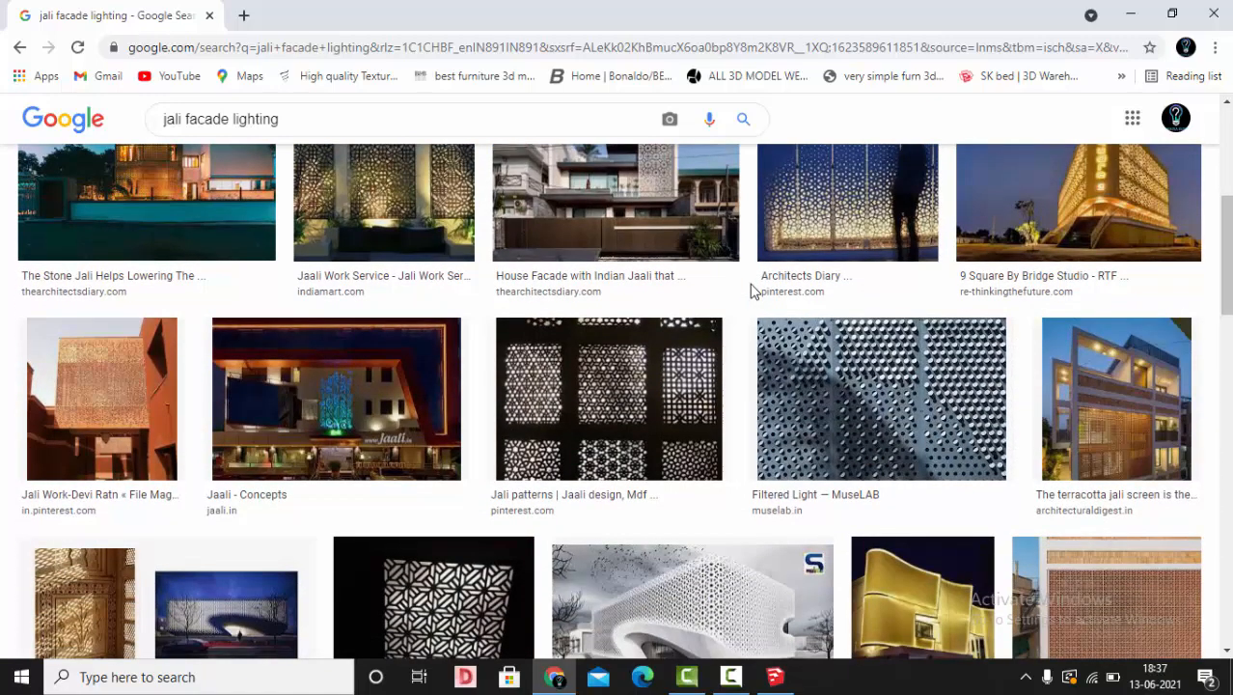
pyautogui.scroll(-1, 753, 289)
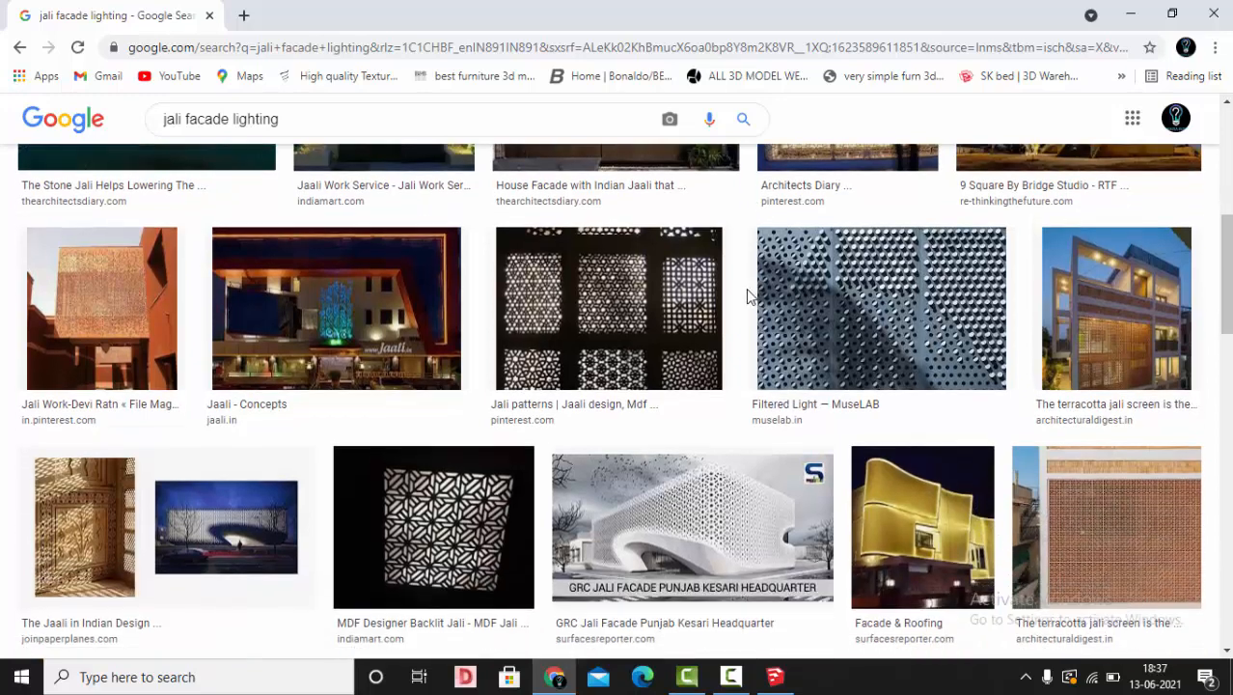
pyautogui.click(1105, 307)
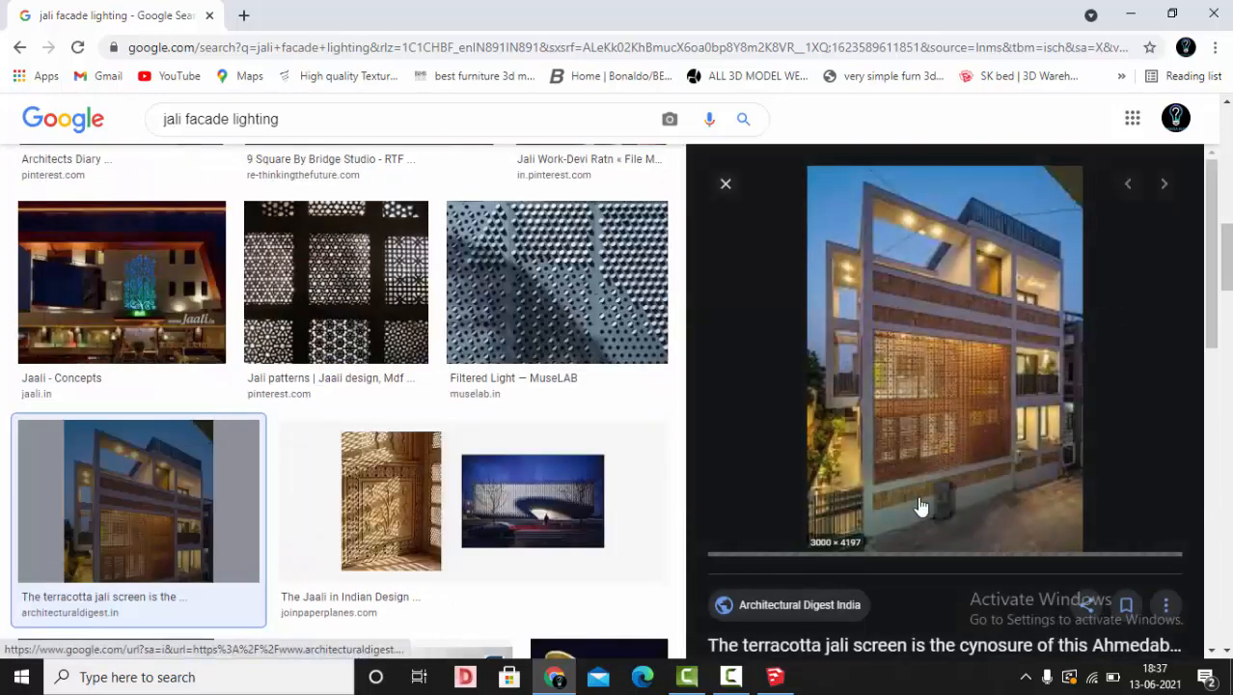
pyautogui.click(725, 183)
pyautogui.scroll(-5, 537, 308)
pyautogui.scroll(-6, 536, 308)
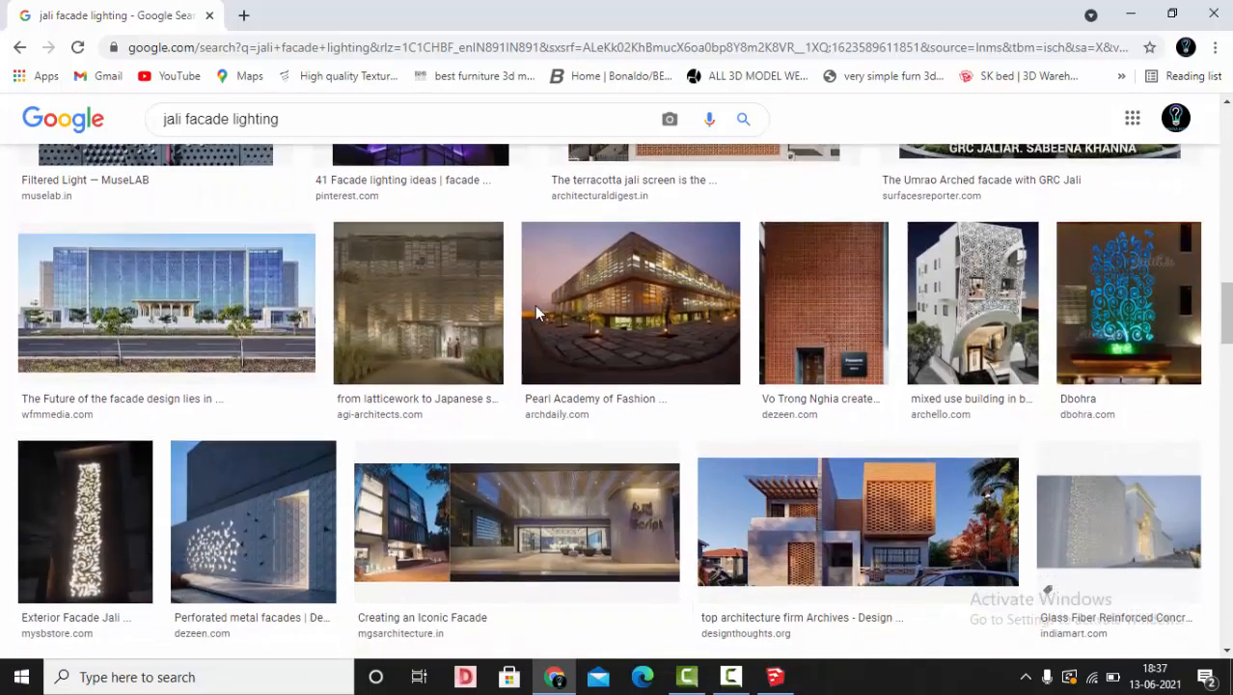
pyautogui.click(585, 456)
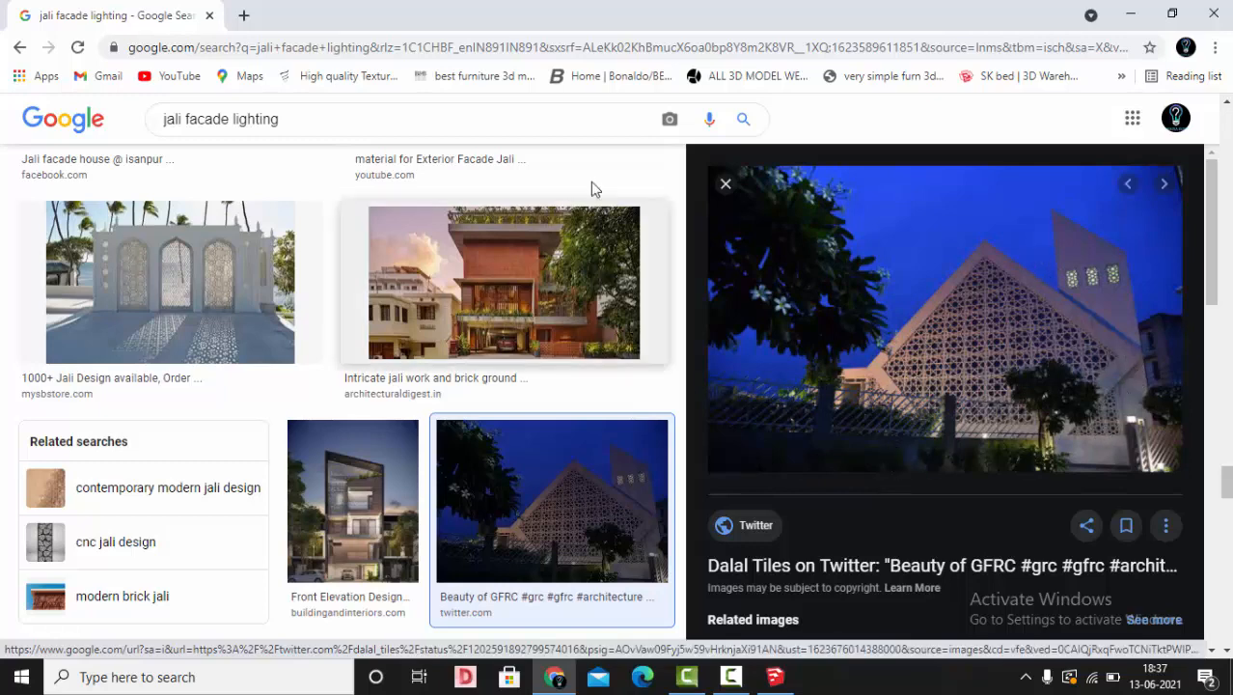
pyautogui.click(728, 188)
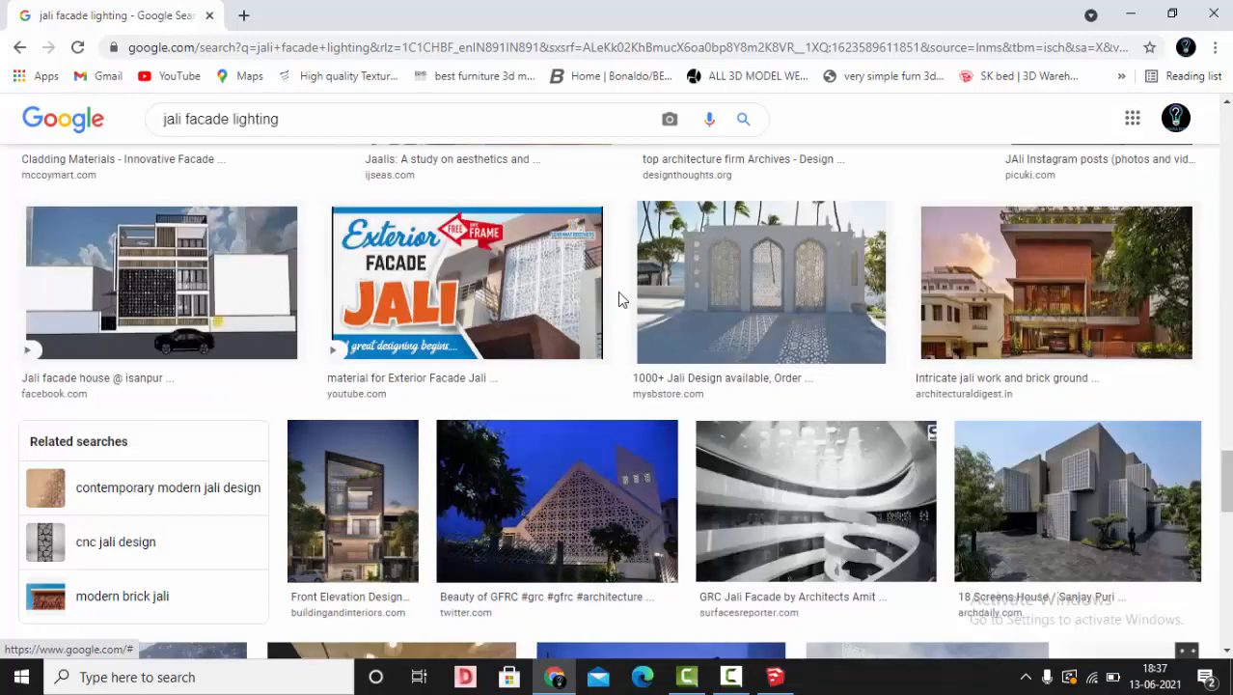
pyautogui.click(789, 265)
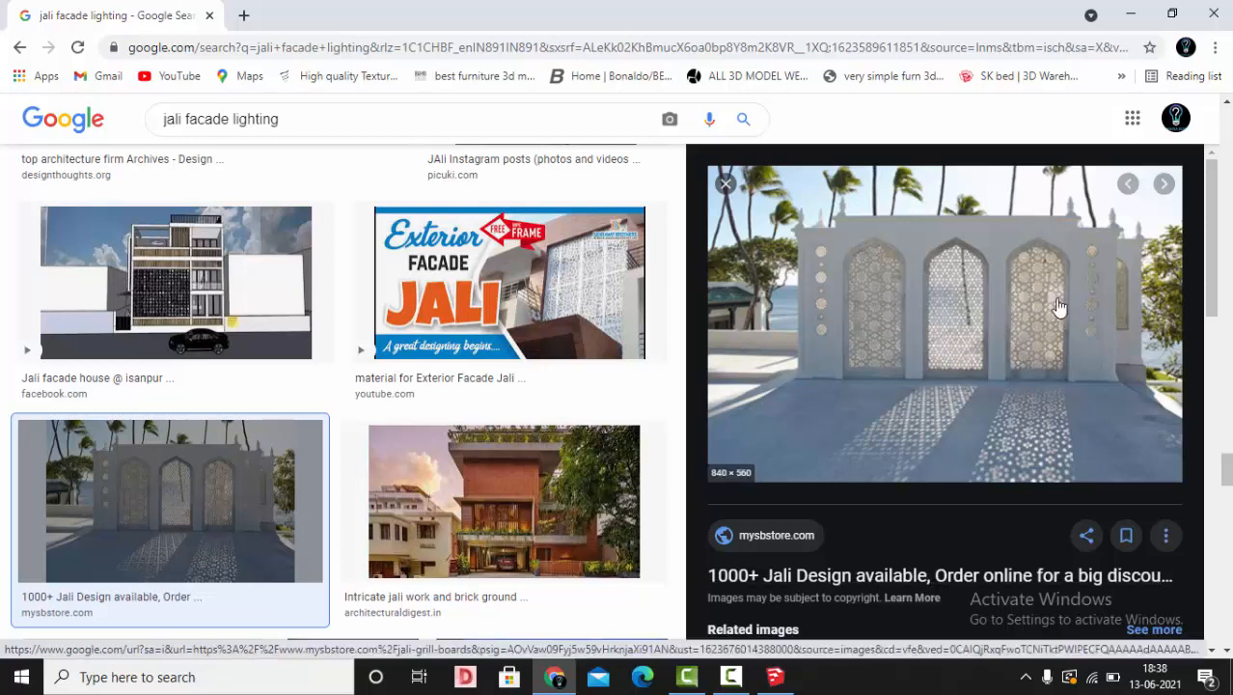
# Search for "dwg free models" in a new browser tab and open the dwgmodels.com website.
pyautogui.click(243, 16)
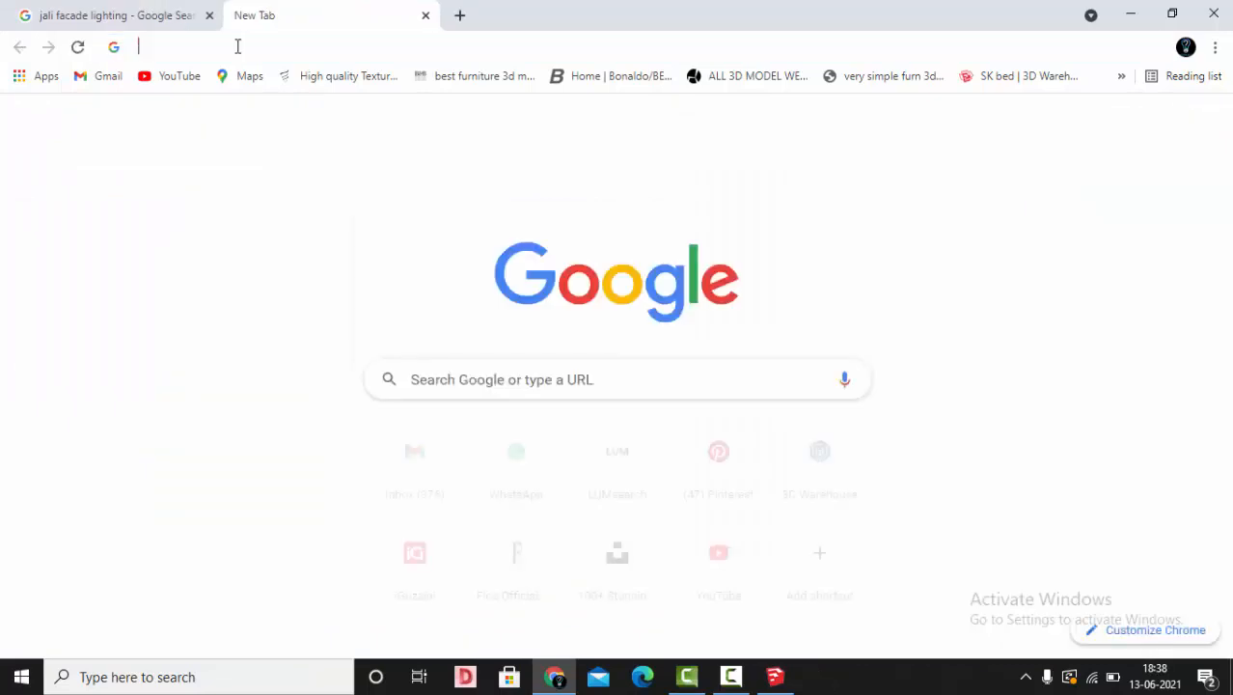
pyautogui.click(237, 46)
pyautogui.click(242, 150)
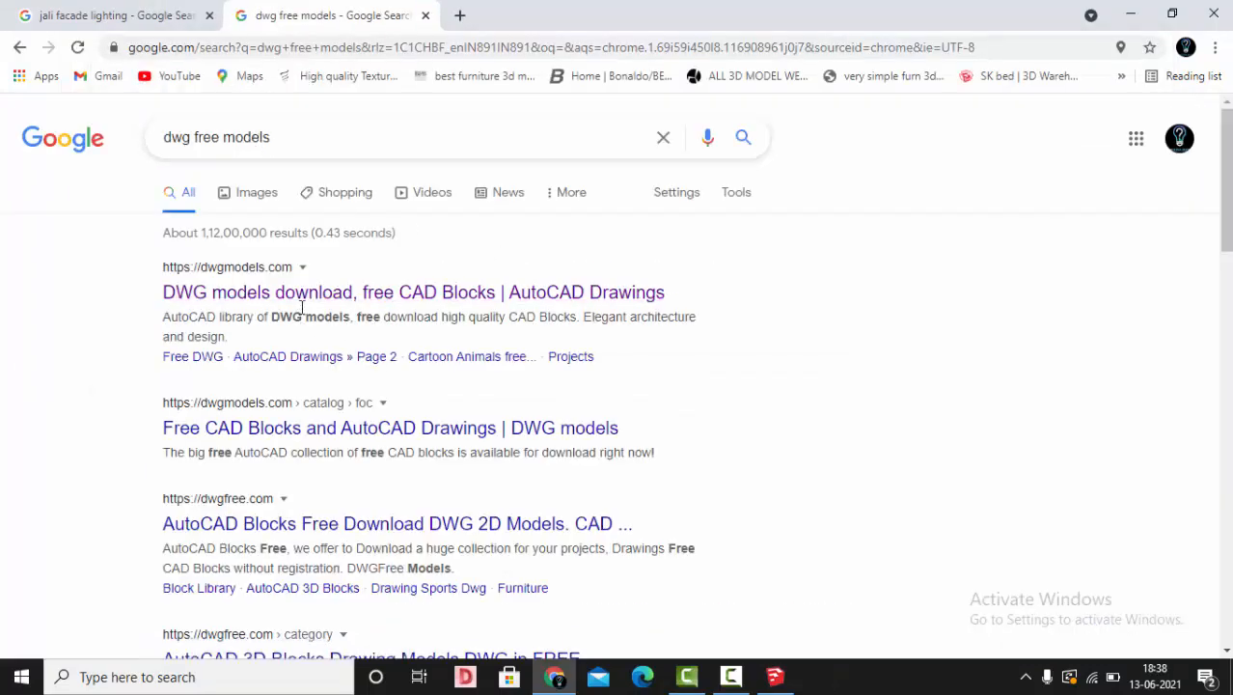
pyautogui.click(349, 292)
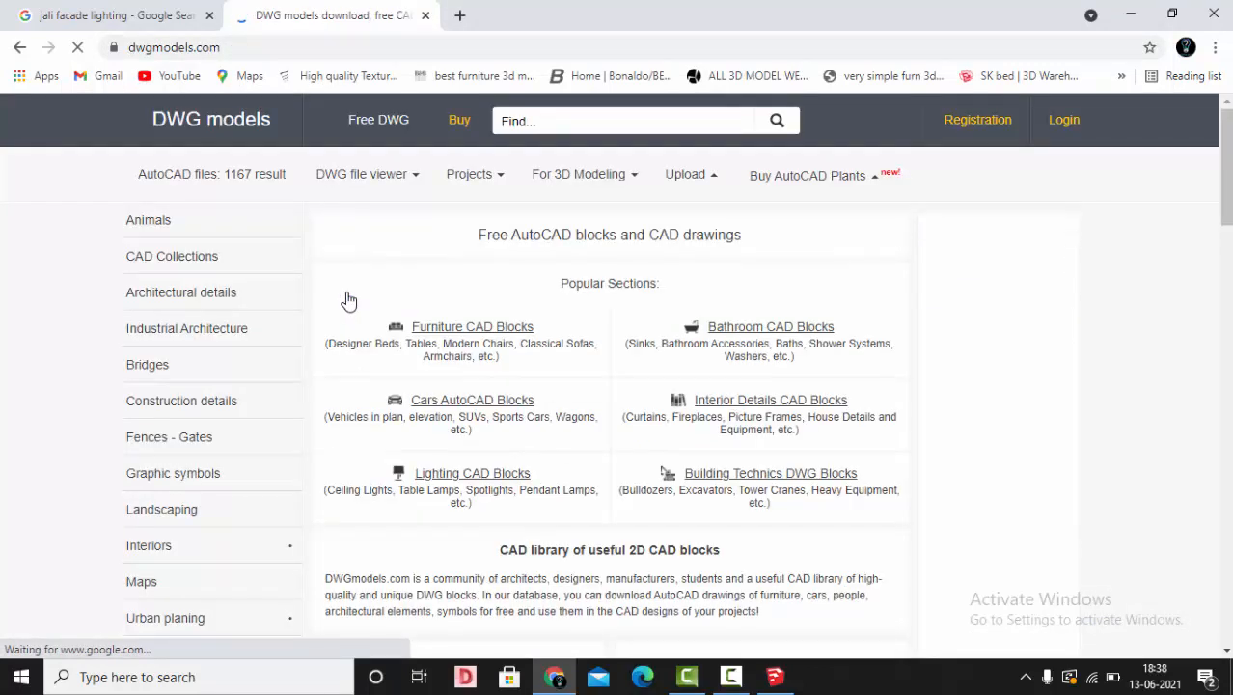
# Download the free Seamless Geometrical Pattern drawing from the Architectural details category.
pyautogui.scroll(-1, 309, 280)
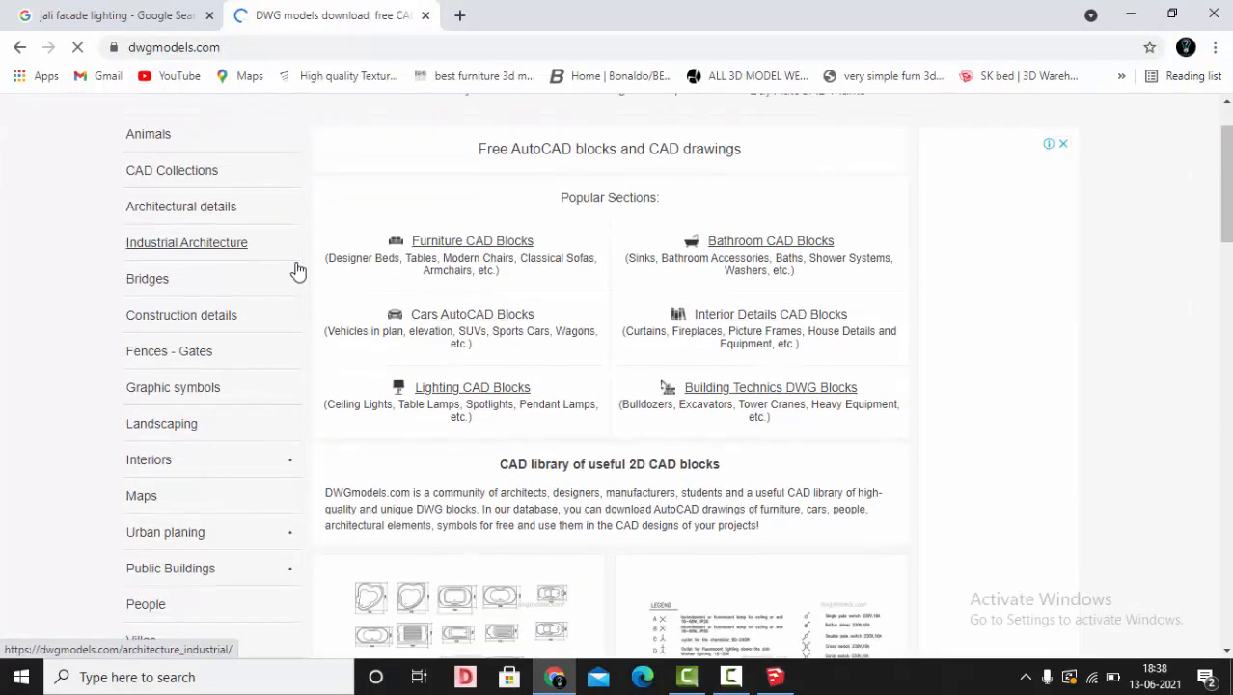
pyautogui.click(202, 204)
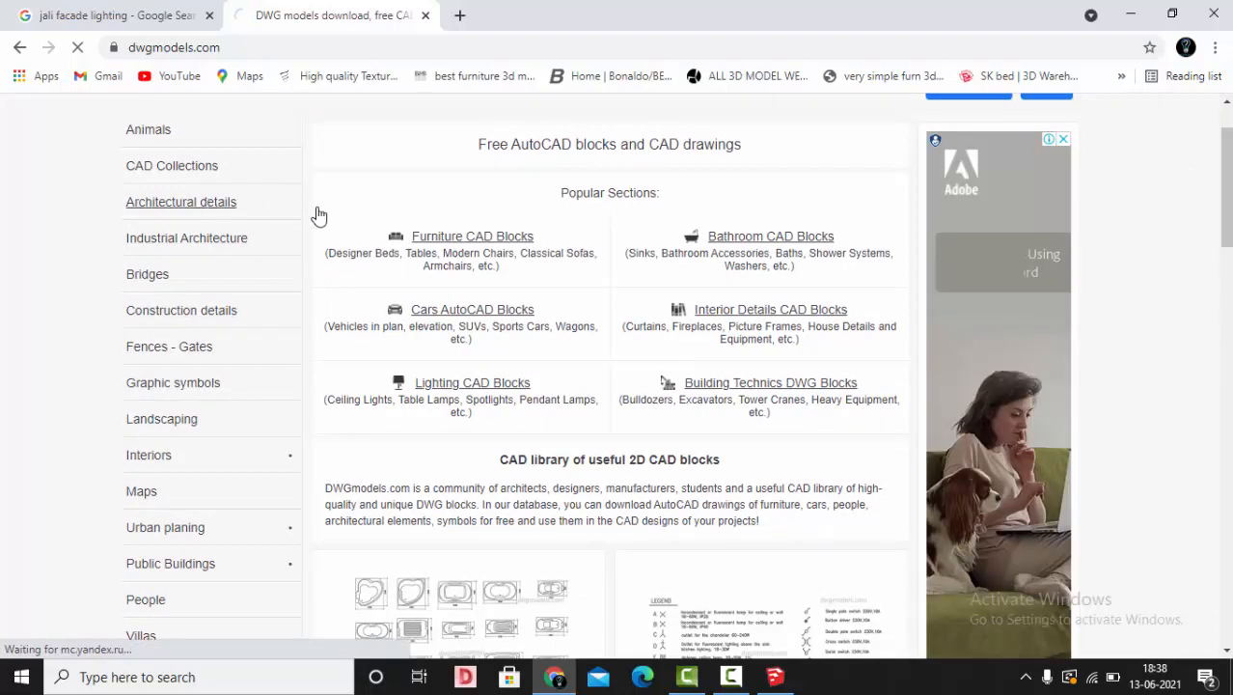
pyautogui.scroll(-4, 455, 305)
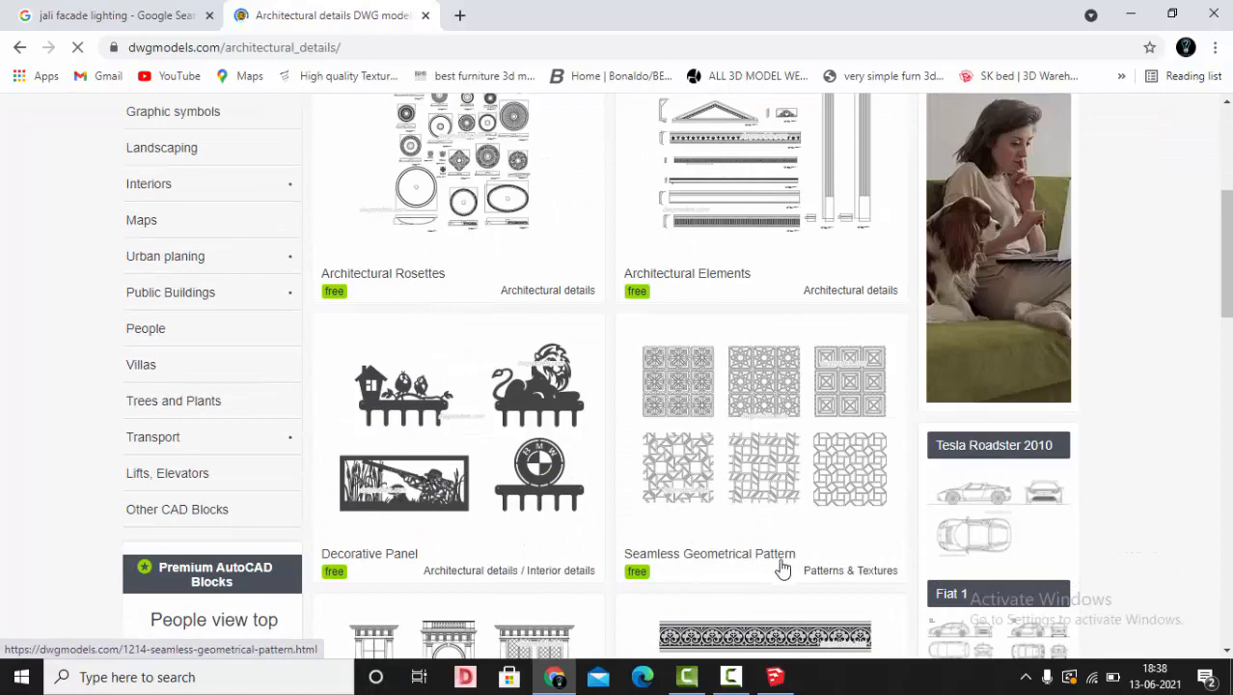
pyautogui.click(772, 461)
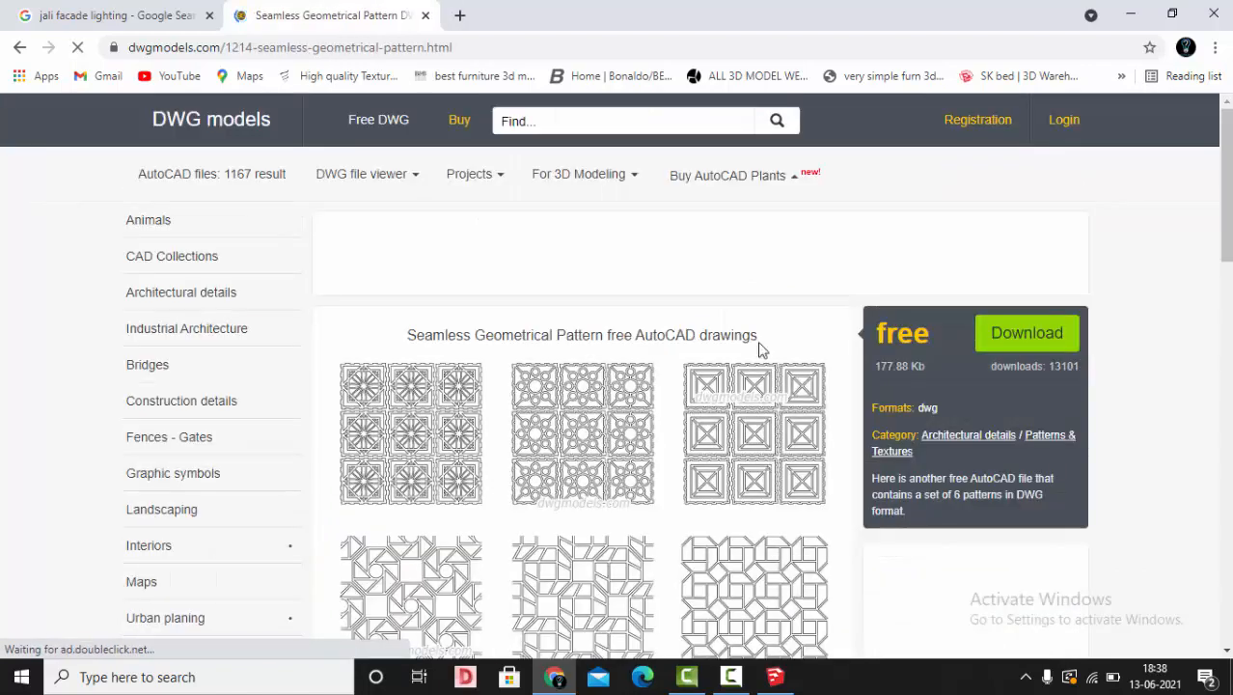
pyautogui.scroll(-2, 759, 347)
pyautogui.click(1040, 157)
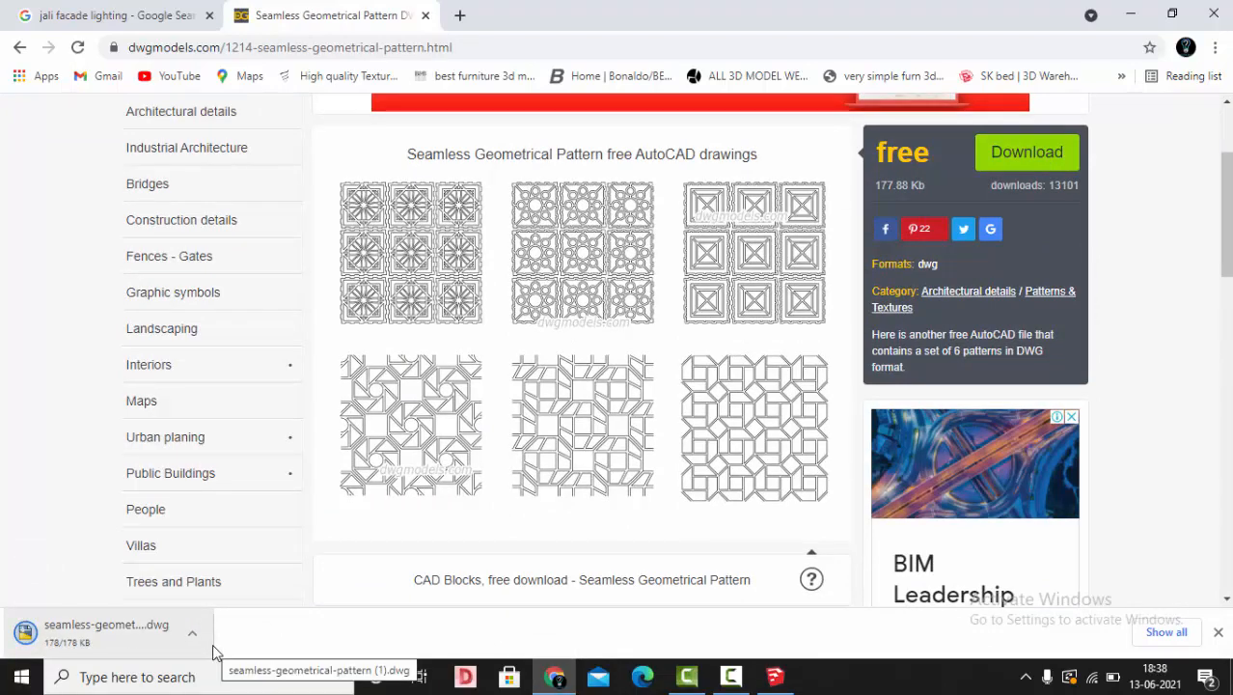
# Open the downloaded seamless-geometrical-pattern (1).dwg in AutoCAD and inspect its geometric patterns.
pyautogui.click(66, 634)
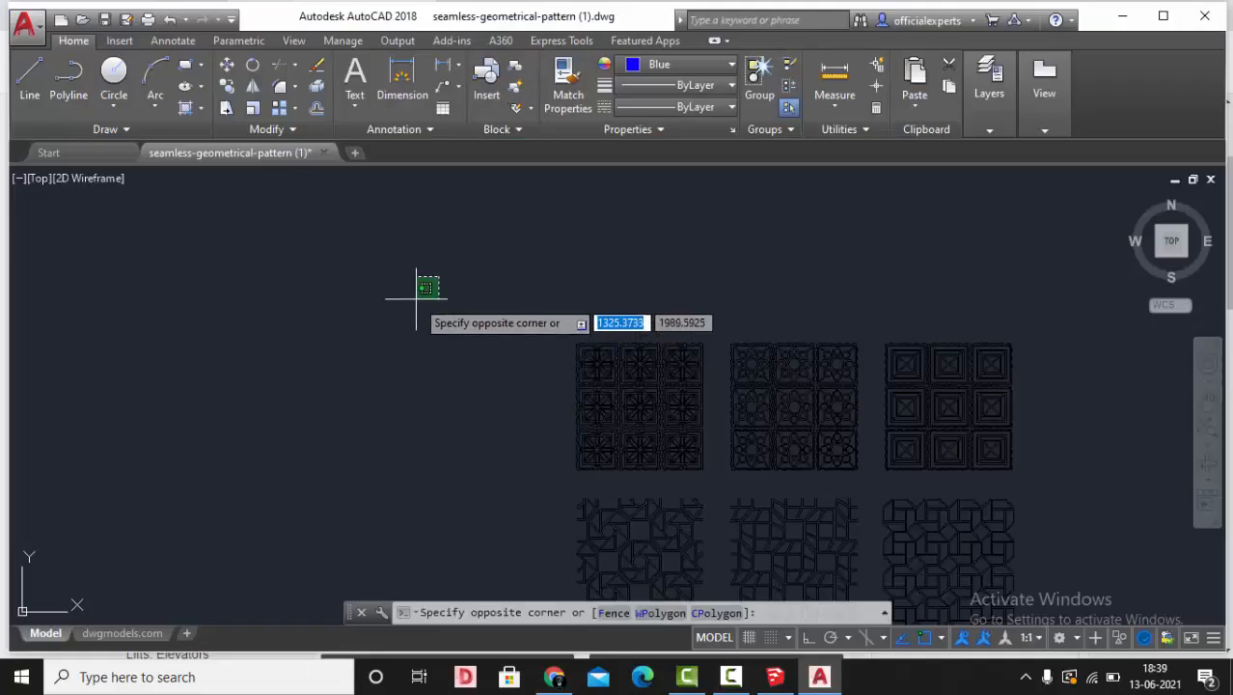
pyautogui.click(426, 283)
pyautogui.scroll(-3, 627, 328)
pyautogui.scroll(2, 560, 207)
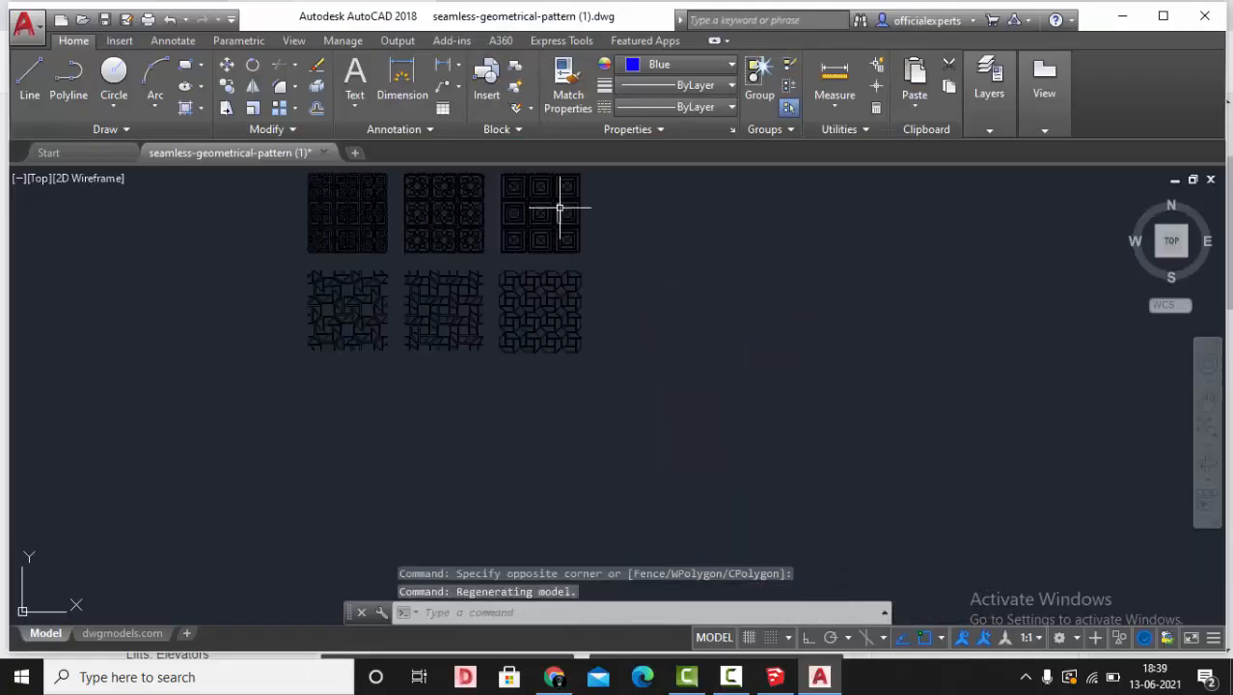
pyautogui.scroll(1, 560, 207)
pyautogui.click(1207, 427)
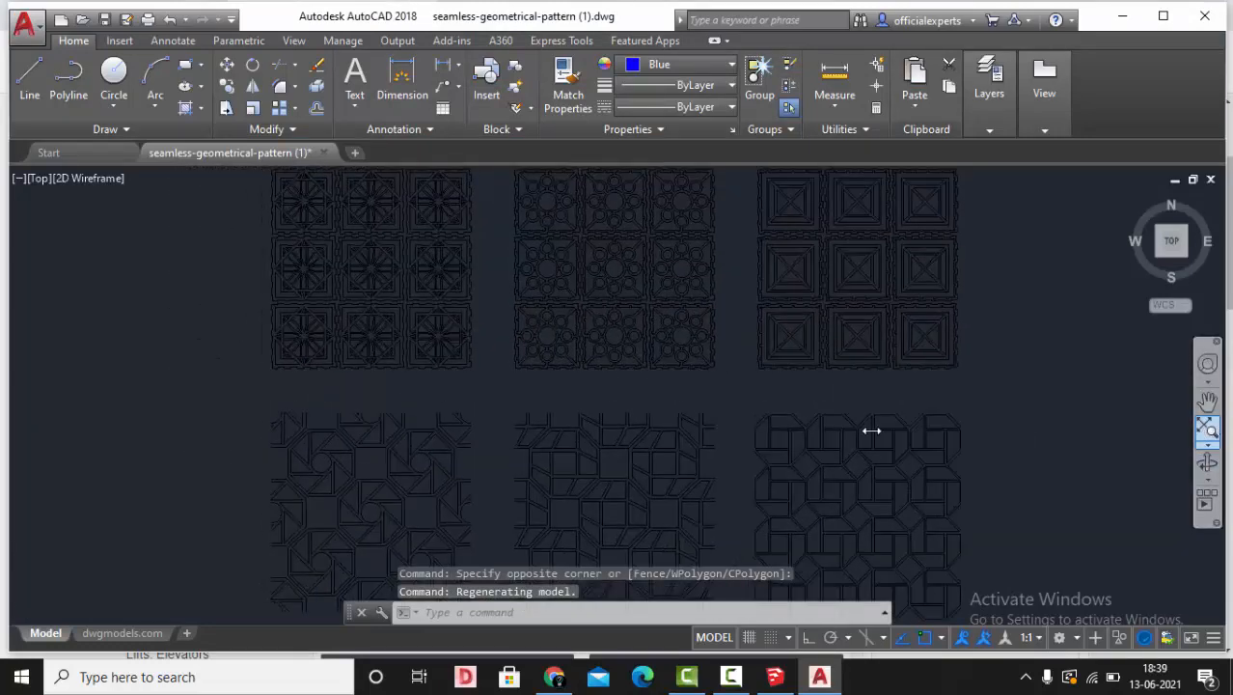
pyautogui.press('Escape')
pyautogui.press('Escape')
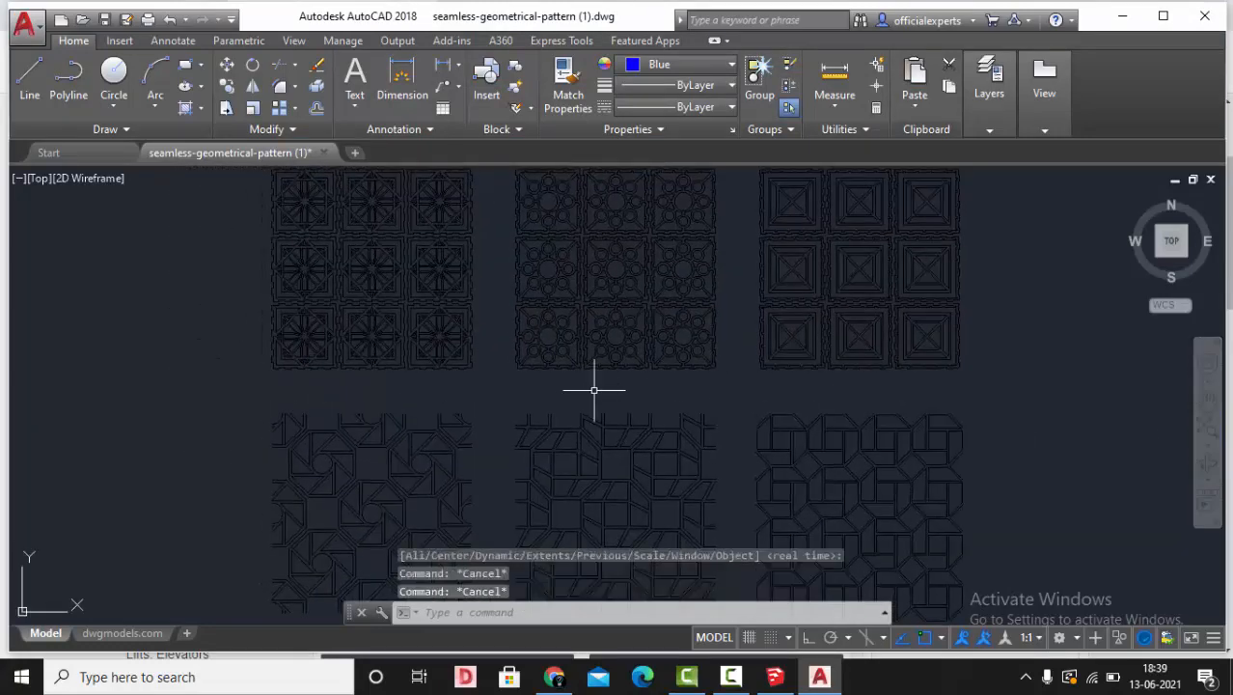
# Check the drawing's length type and insertion scale with the UNITS command, leaving the settings as they are.
pyautogui.write('UNITS')
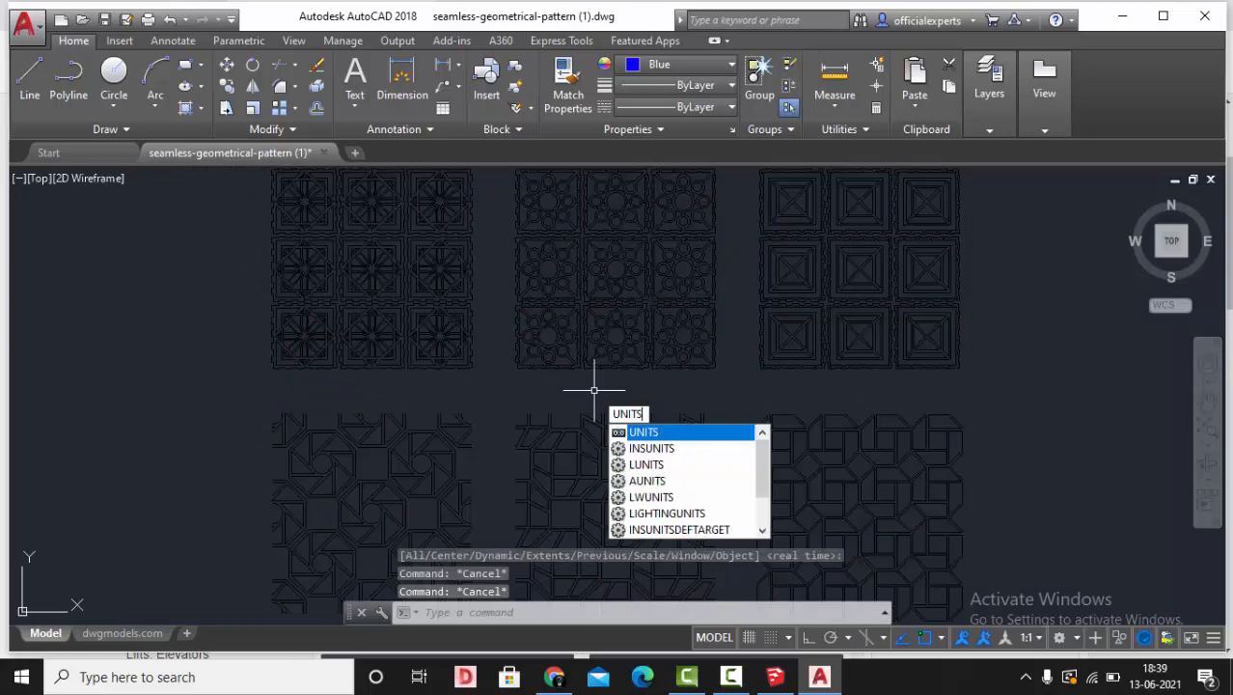
pyautogui.press('Return')
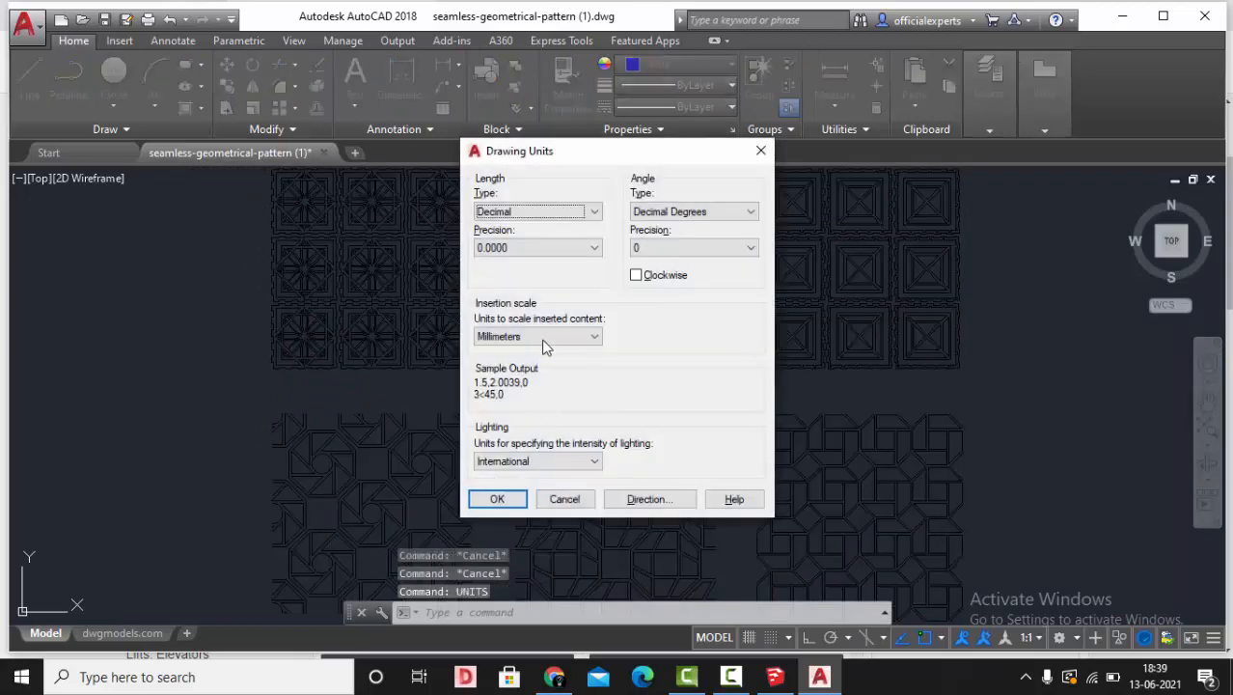
pyautogui.click(760, 150)
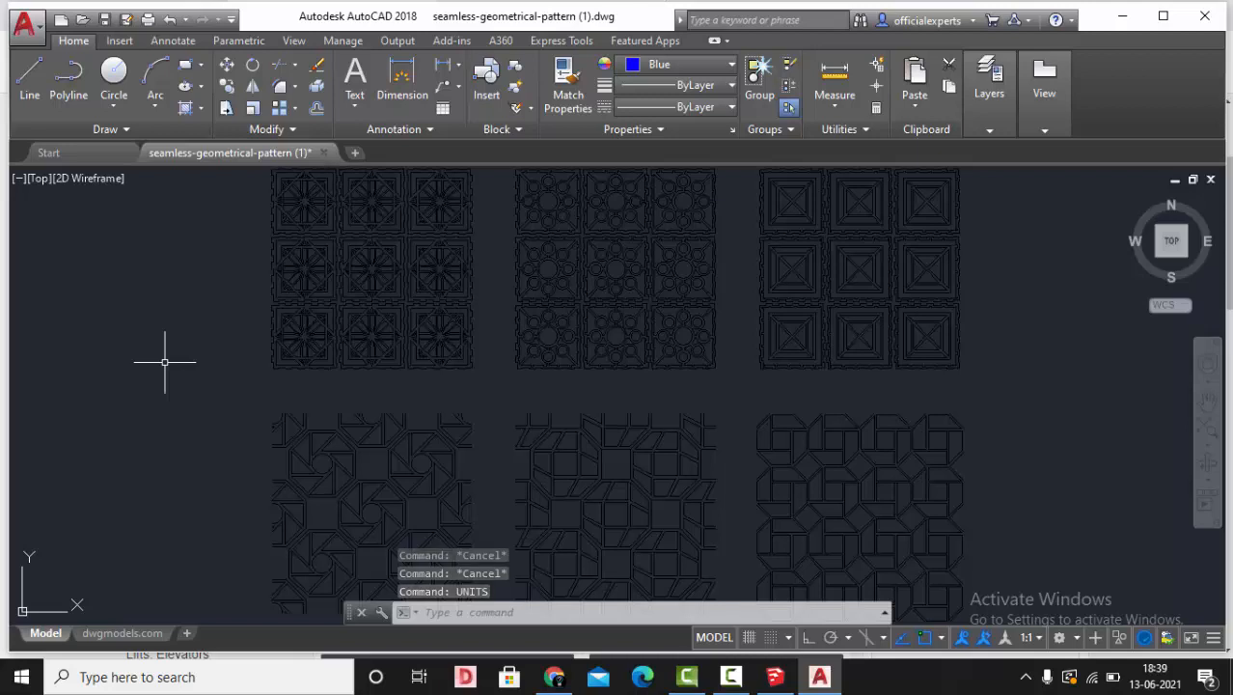
# Inspect the drawing's external references with XREF and show the details of the seamless-geometrical-pattern file.
pyautogui.write('X')
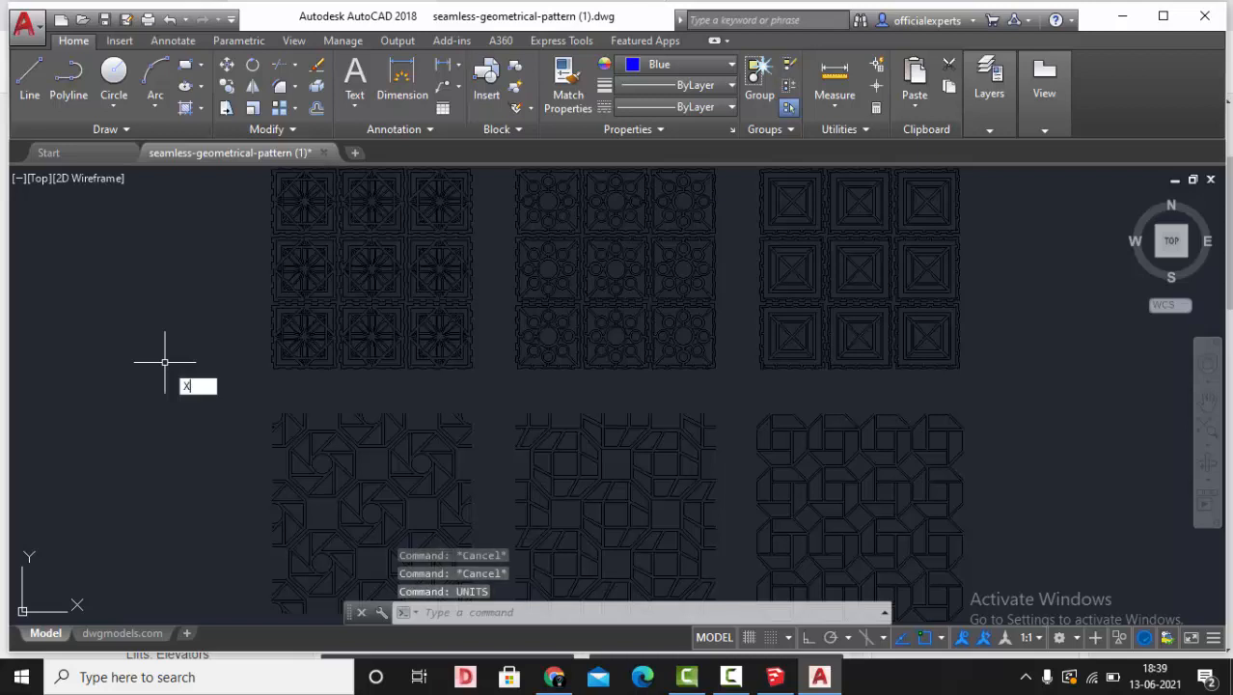
pyautogui.write('REF')
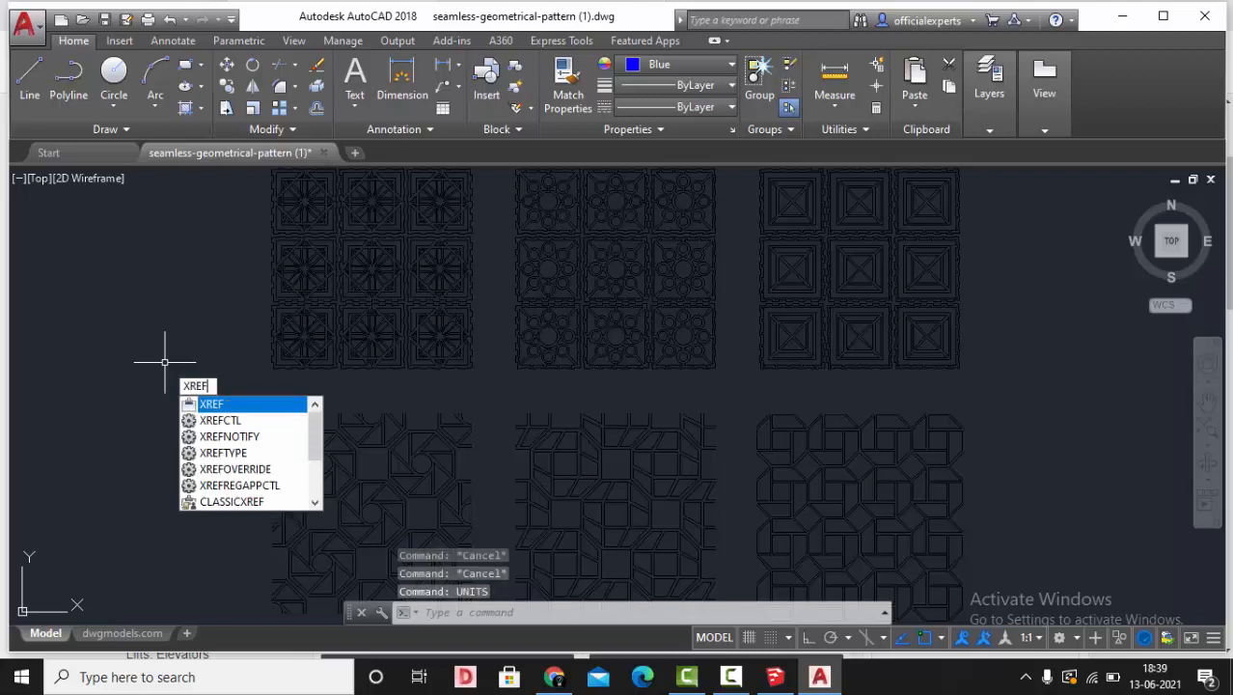
pyautogui.press('Return')
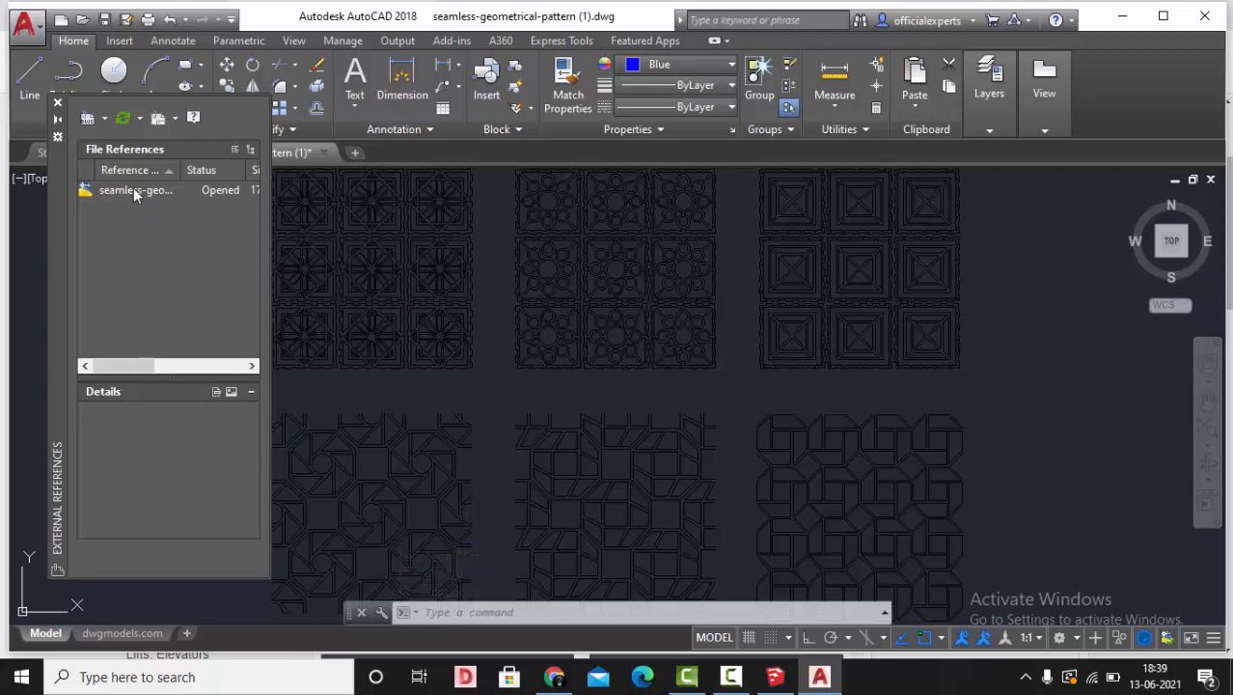
pyautogui.rightClick(123, 231)
pyautogui.click(115, 220)
pyautogui.click(115, 196)
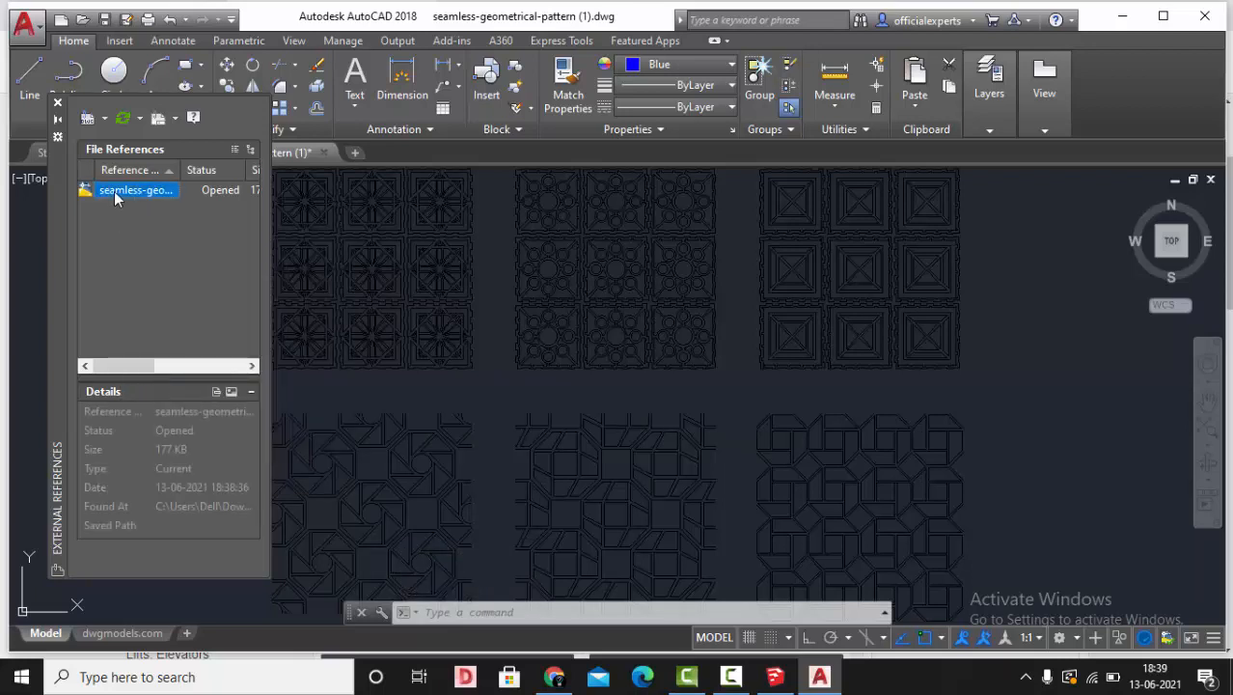
# Close the external references list and examine the six geometric patterns in the drawing.
pyautogui.click(57, 103)
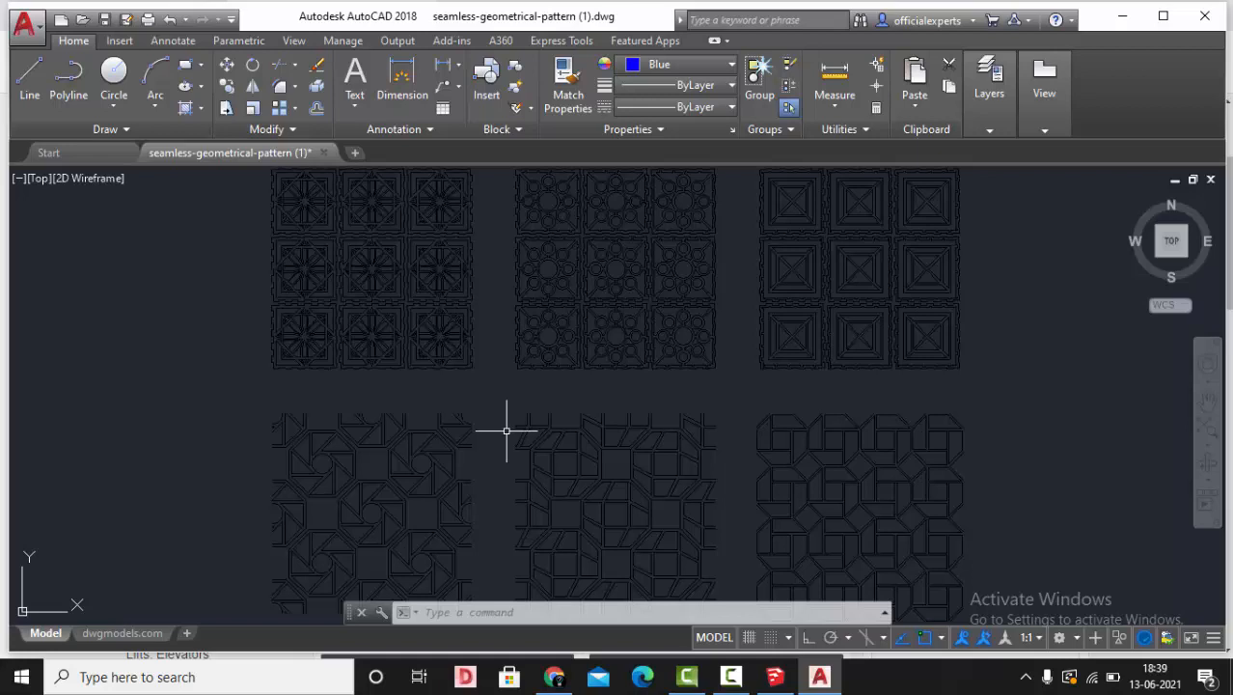
pyautogui.scroll(-2, 506, 430)
pyautogui.scroll(2, 489, 469)
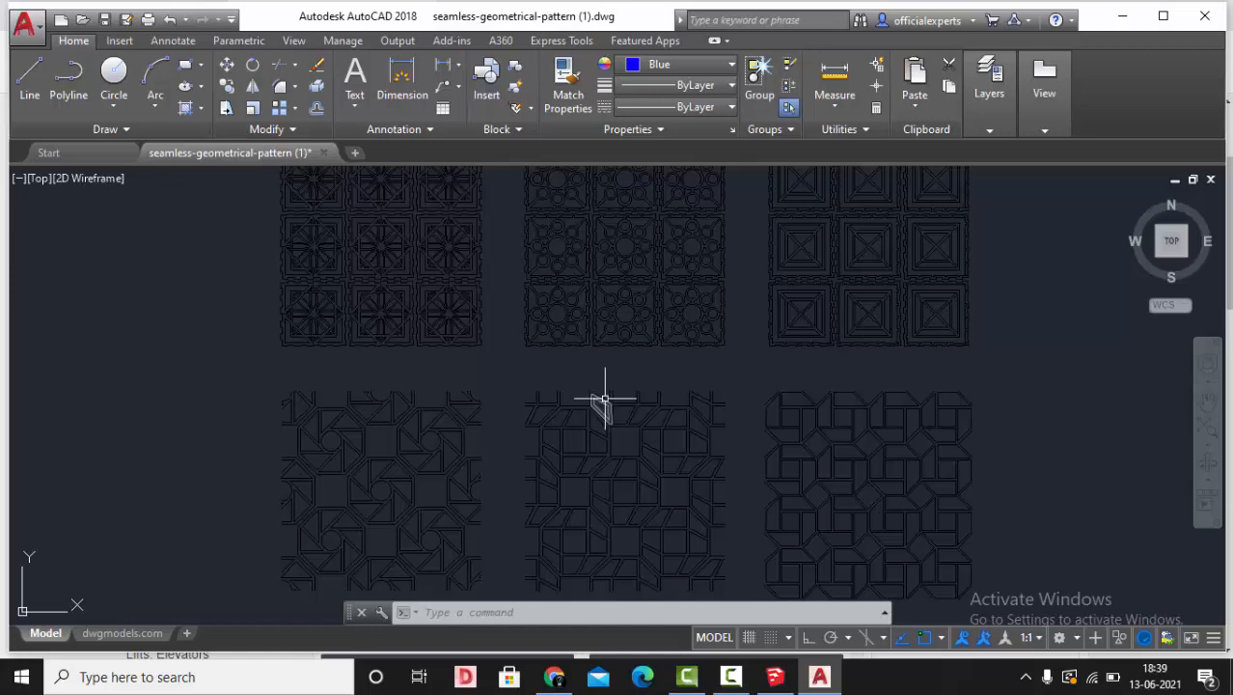
pyautogui.scroll(-2, 600, 393)
pyautogui.scroll(5, 479, 294)
pyautogui.scroll(-2, 478, 294)
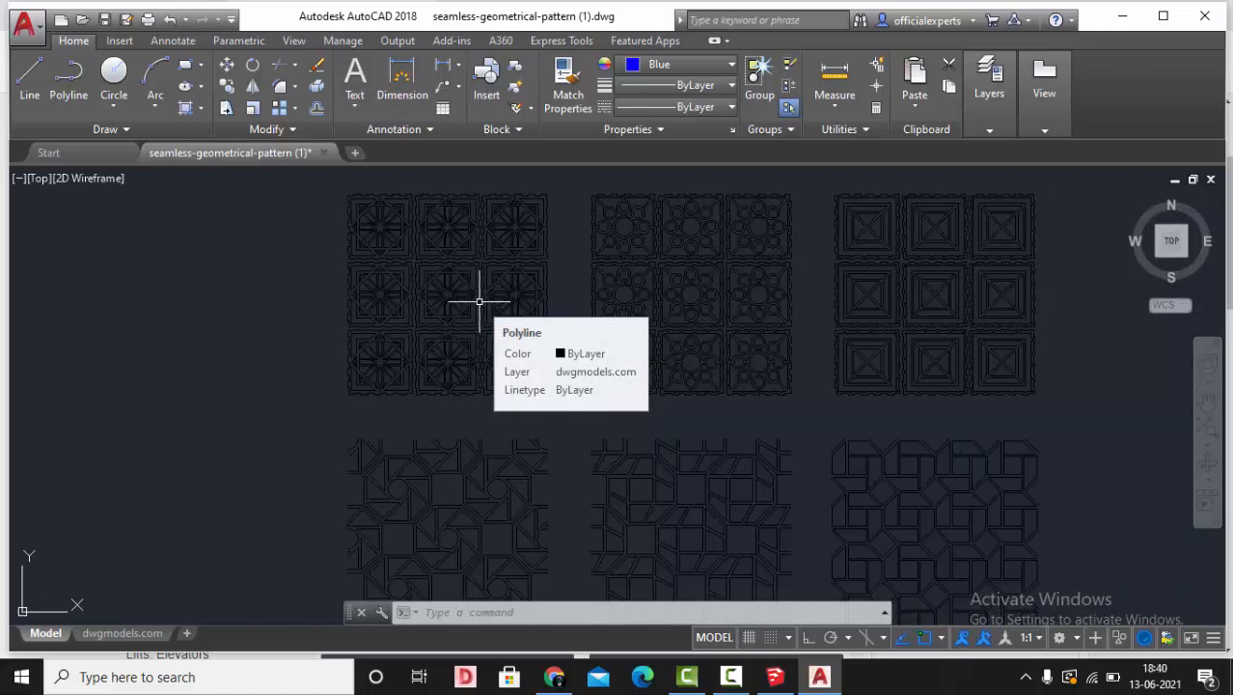
pyautogui.scroll(-2, 512, 295)
pyautogui.scroll(6, 840, 490)
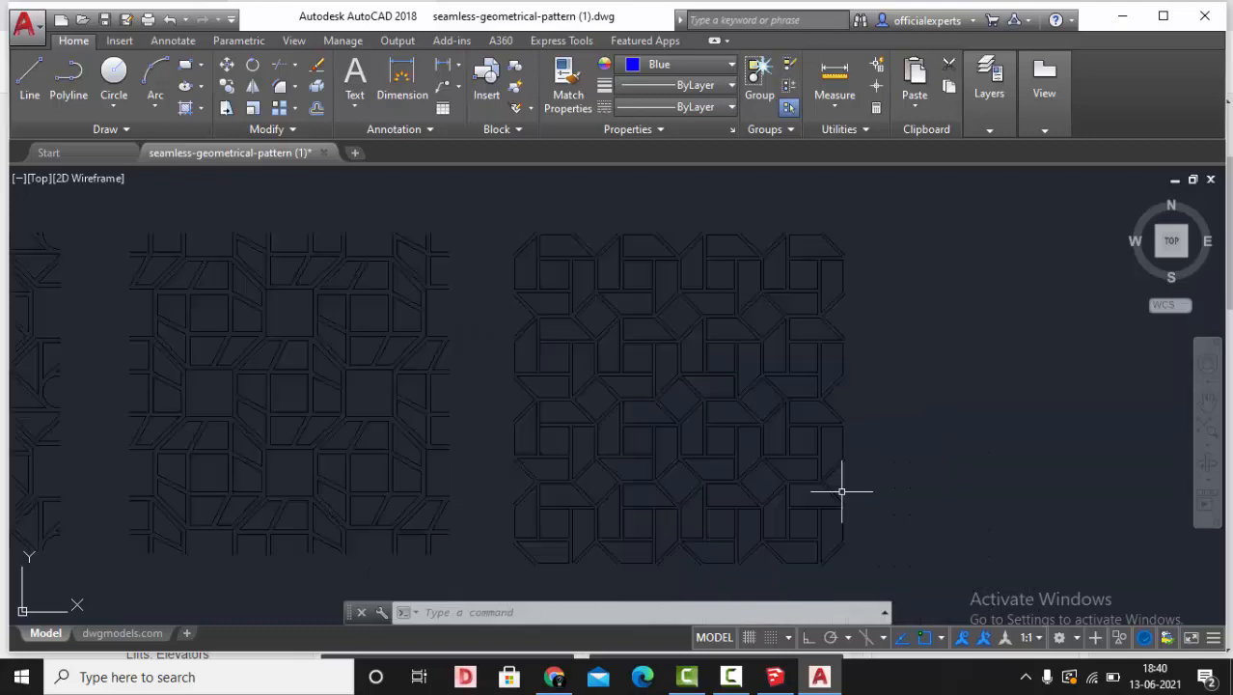
pyautogui.scroll(-2, 810, 499)
pyautogui.scroll(-3, 721, 385)
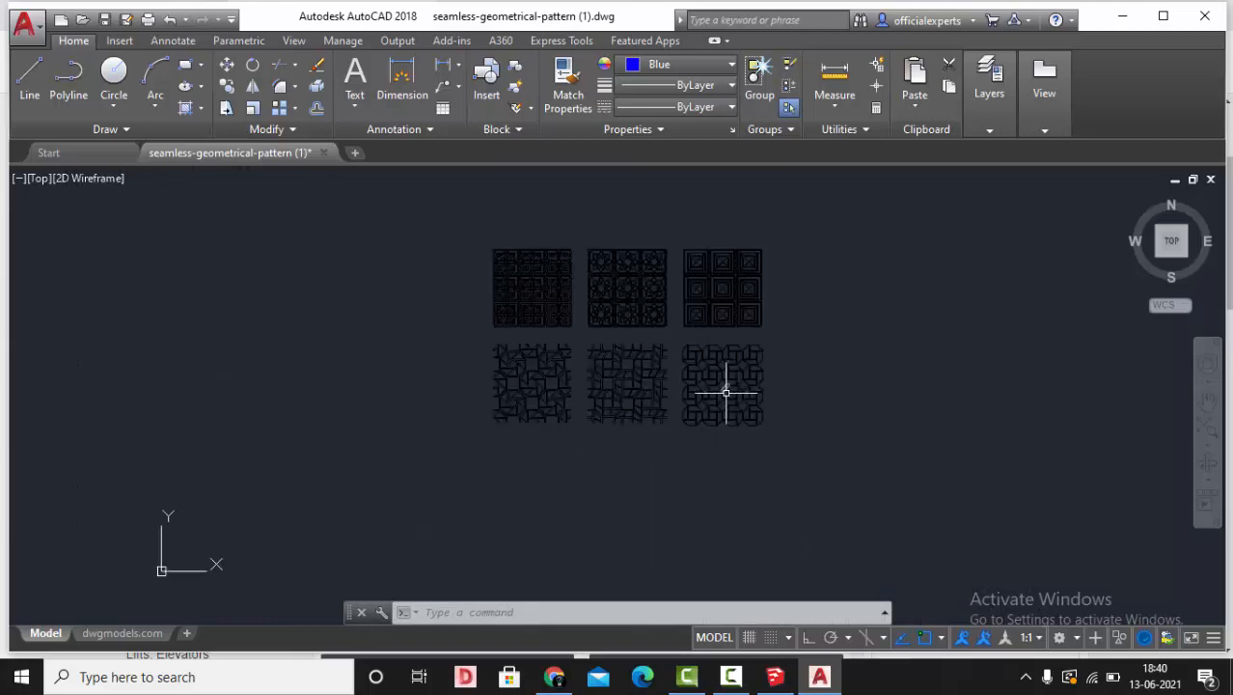
pyautogui.scroll(1, 565, 267)
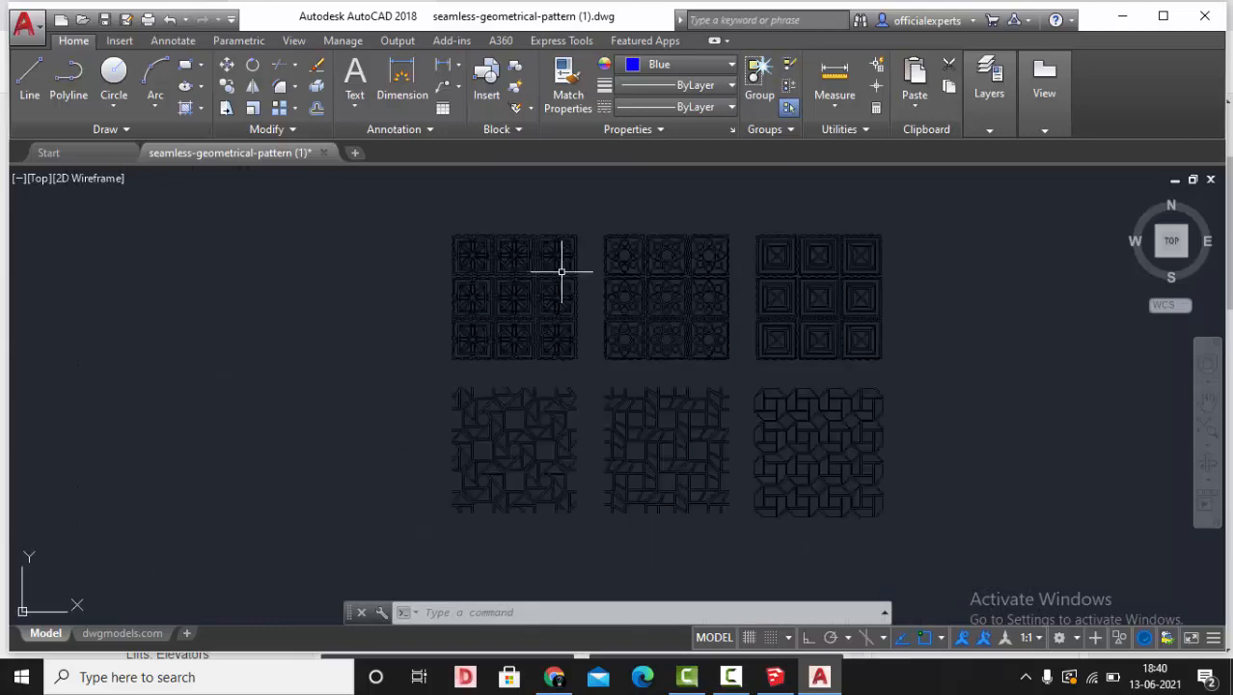
# Erase the upper three patterns and the first two lower ones, keeping only the lower-right pattern, and save the drawing.
pyautogui.click(902, 370)
pyautogui.click(379, 182)
pyautogui.press('Delete')
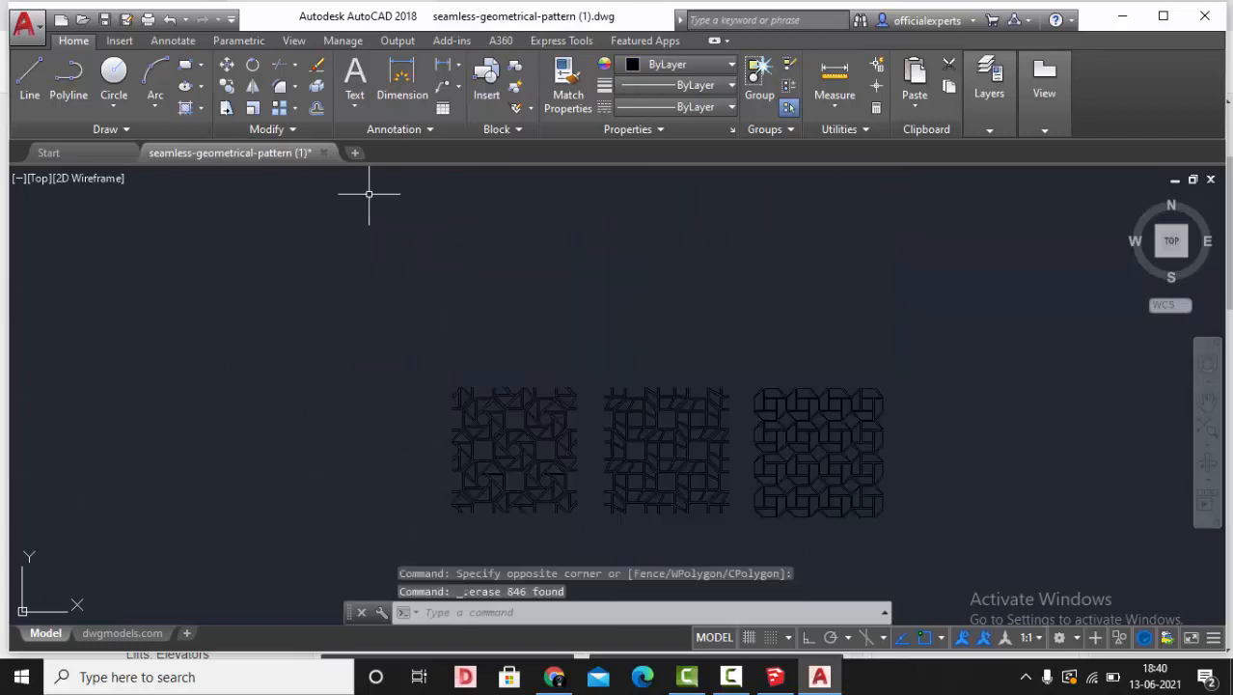
pyautogui.click(389, 335)
pyautogui.click(721, 526)
pyautogui.press('Delete')
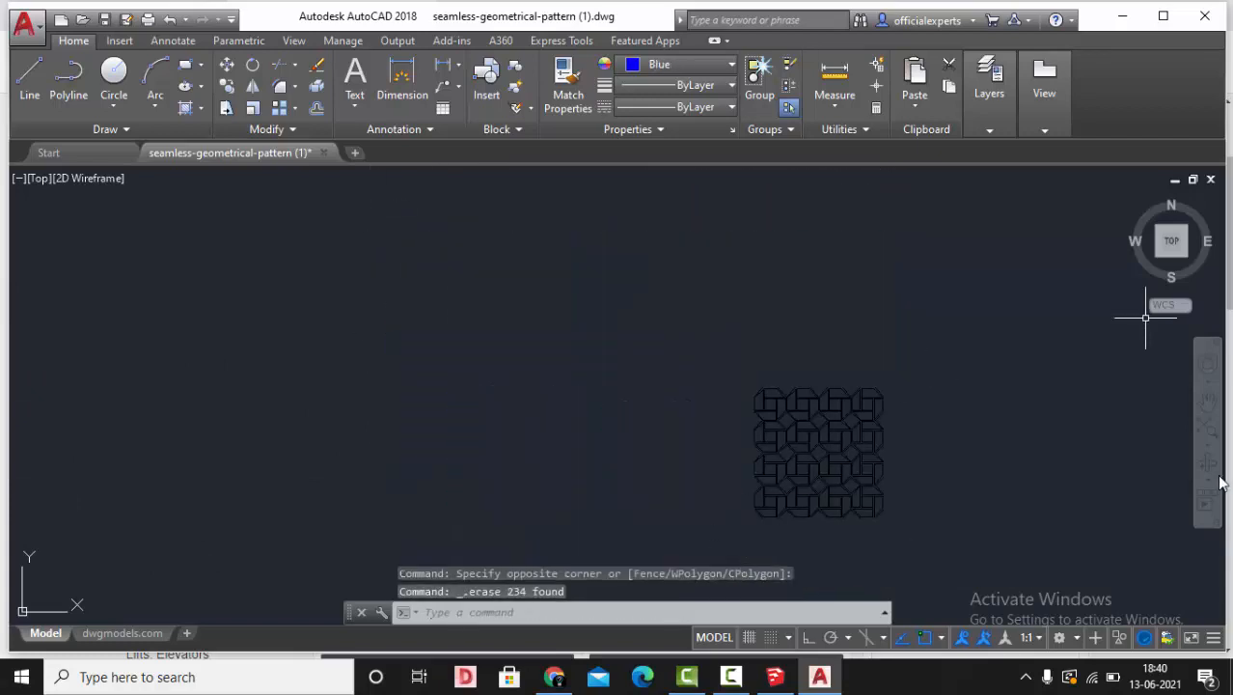
pyautogui.click(1215, 432)
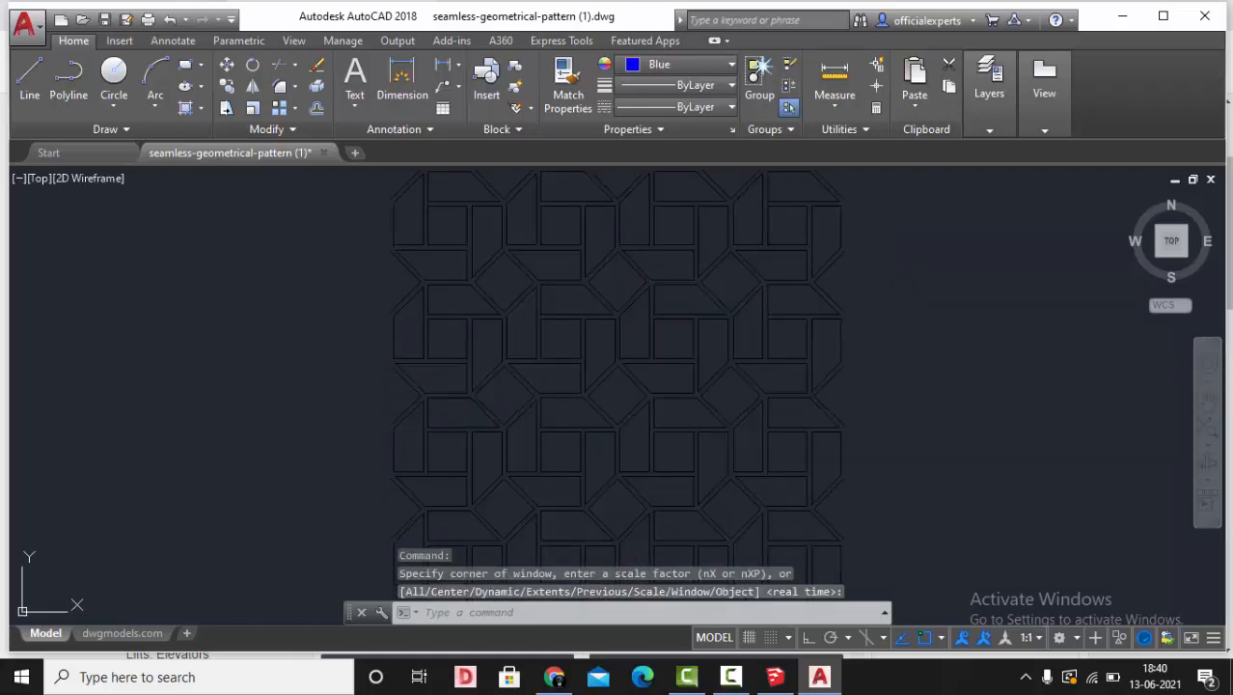
pyautogui.hotkey('ctrl', 's')
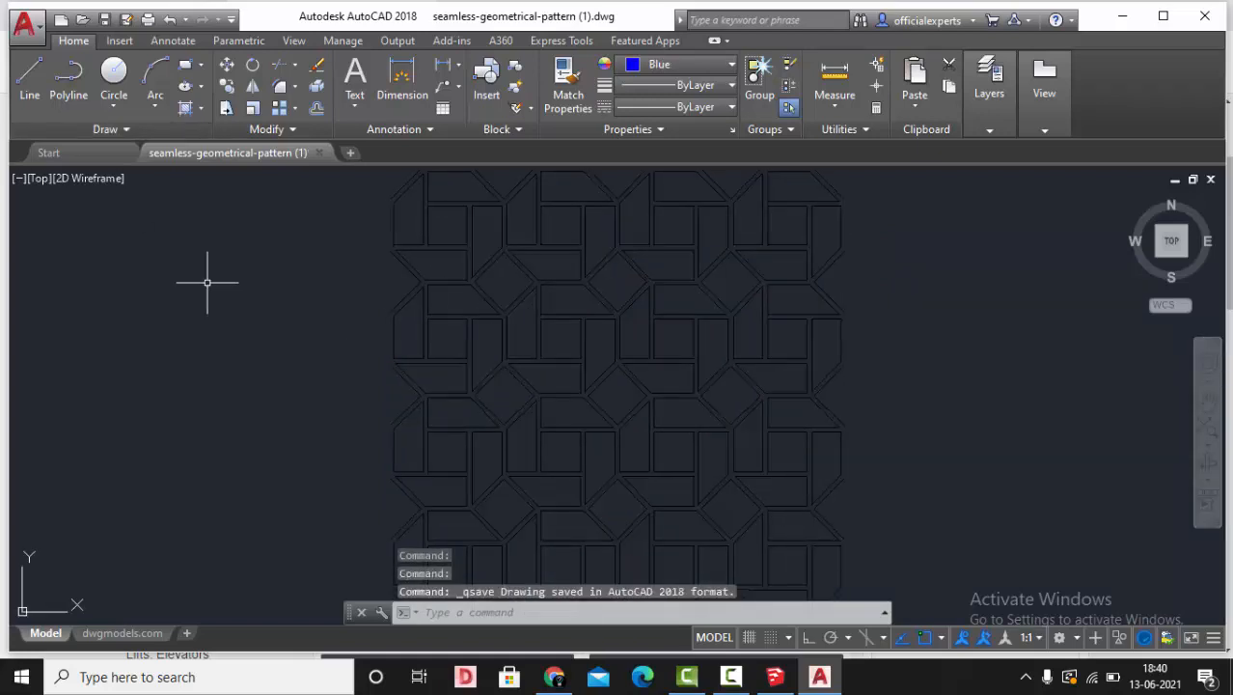
# Save a copy of the drawing to the Desktop as JALI in AutoCAD 2004/LT2004 Drawing format, and close AutoCAD.
pyautogui.click(24, 24)
pyautogui.click(71, 252)
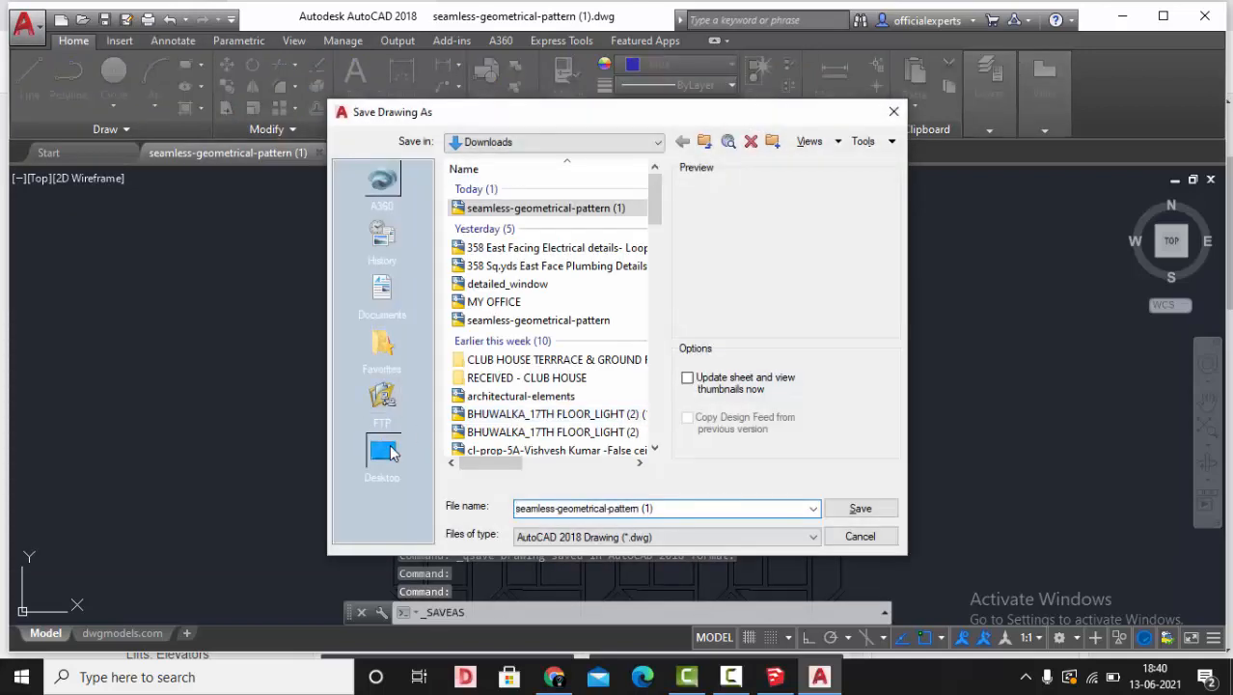
pyautogui.click(383, 451)
pyautogui.click(680, 513)
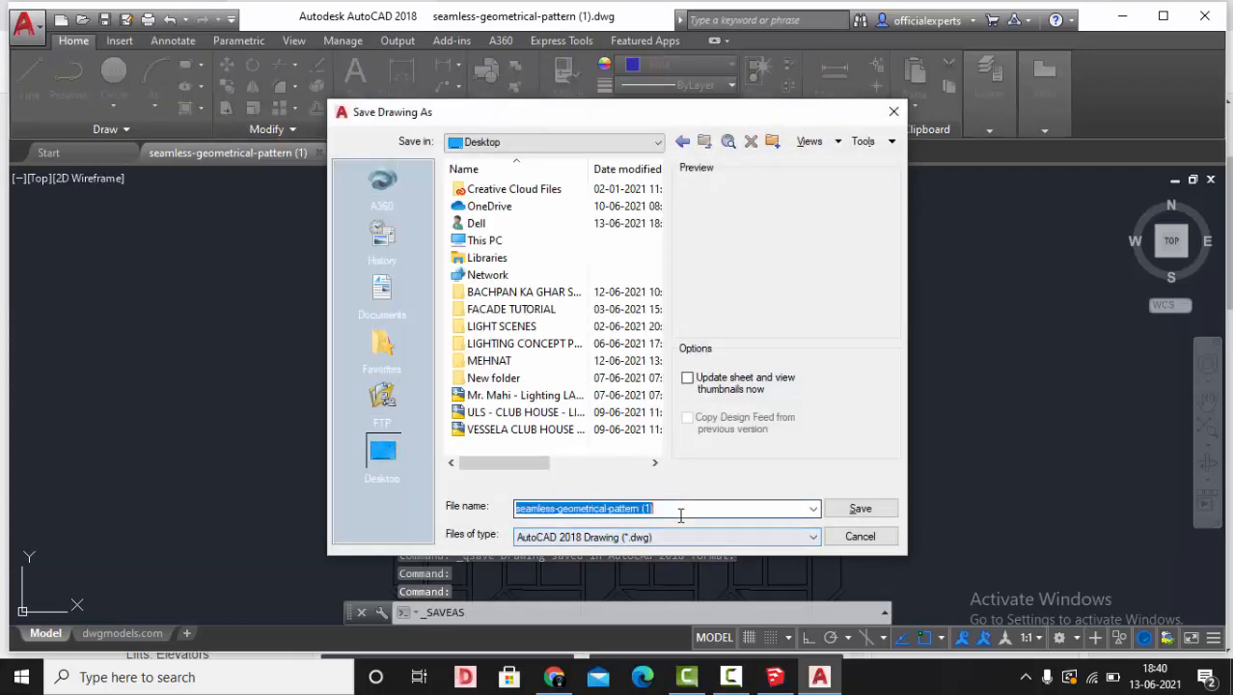
pyautogui.write('JALI')
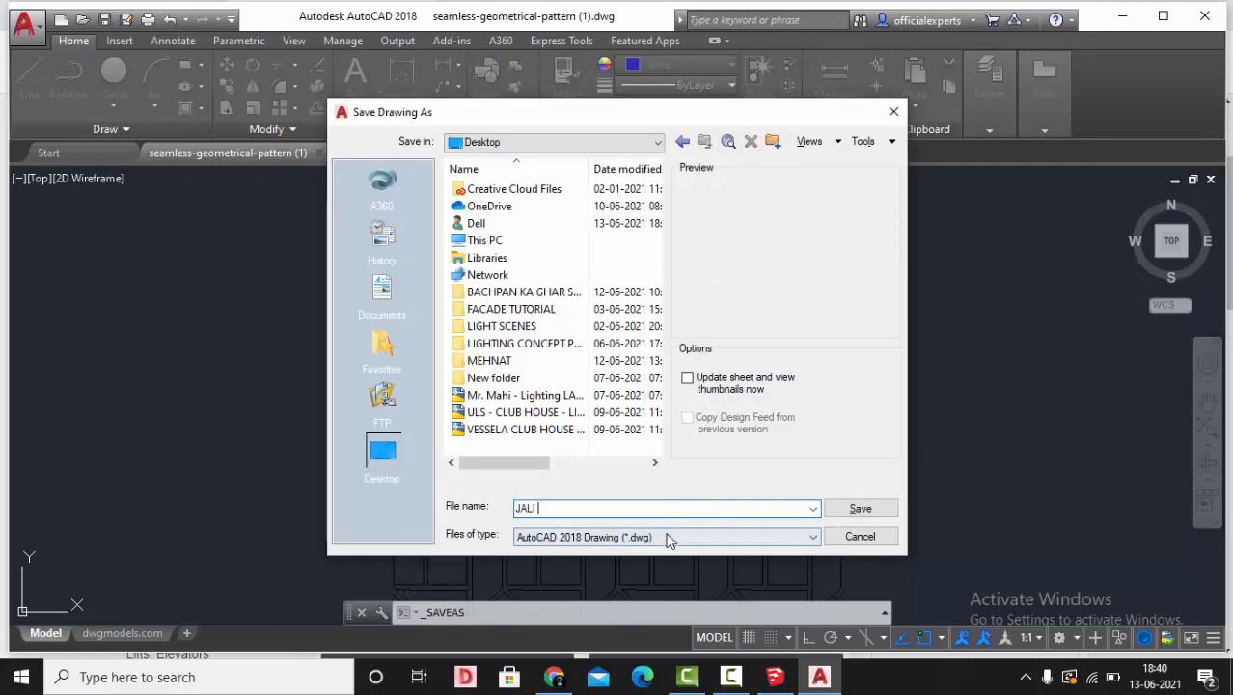
pyautogui.click(668, 537)
pyautogui.click(613, 394)
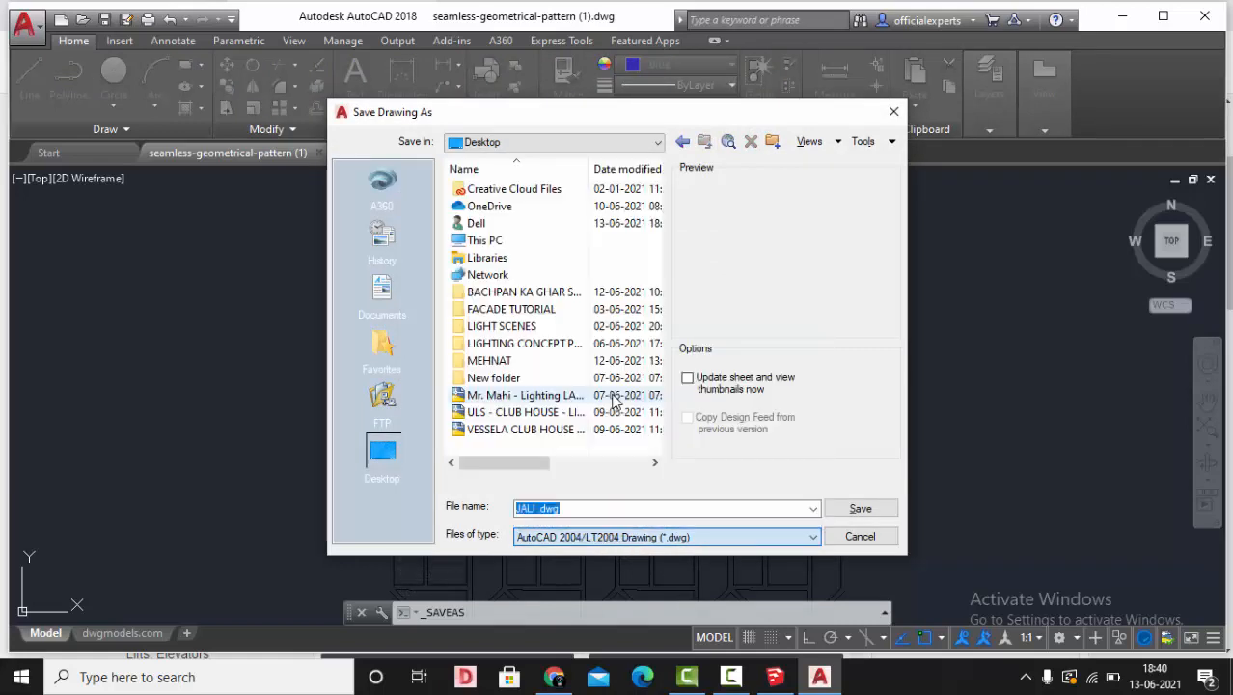
pyautogui.click(859, 511)
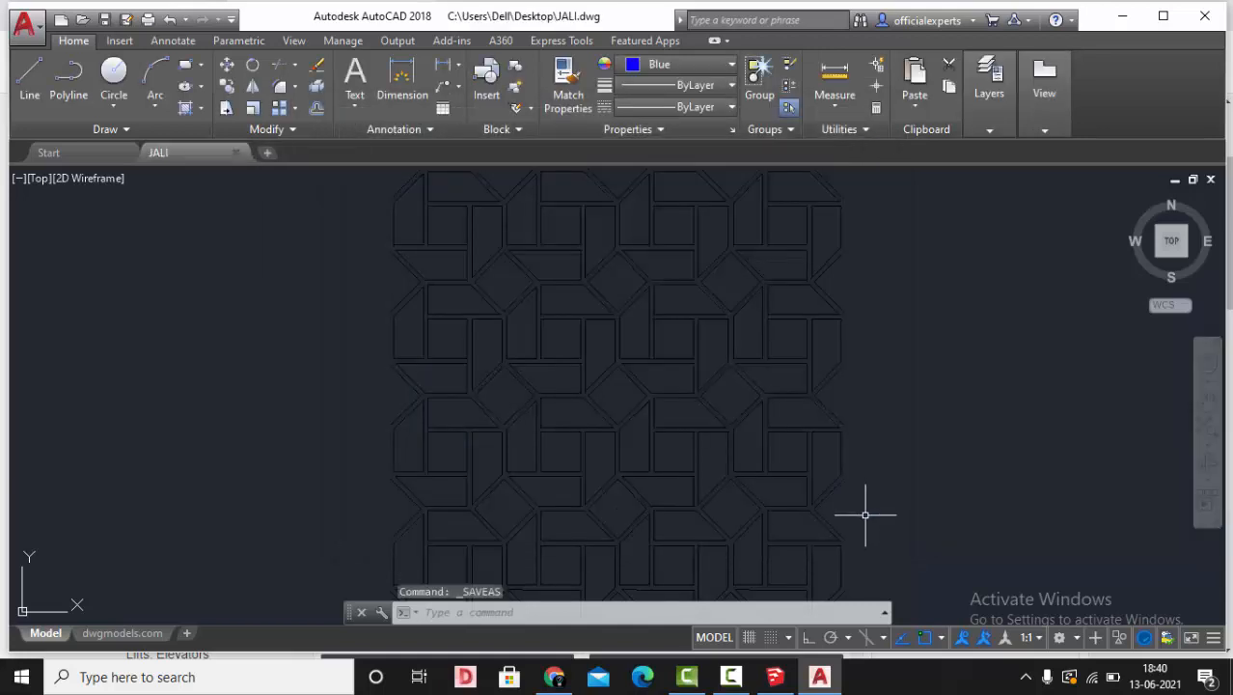
pyautogui.click(1204, 25)
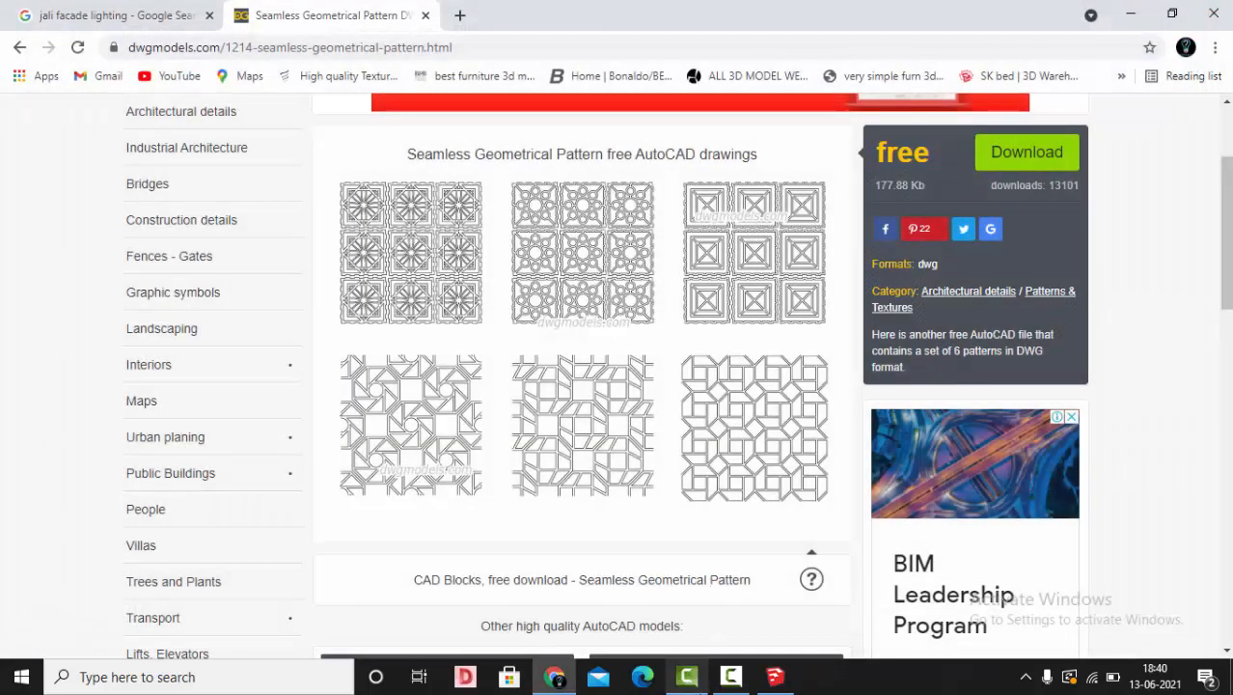
# Switch to SketchUp, start a new model from the Architectural Millimeter template and delete the default human figure.
pyautogui.click(775, 676)
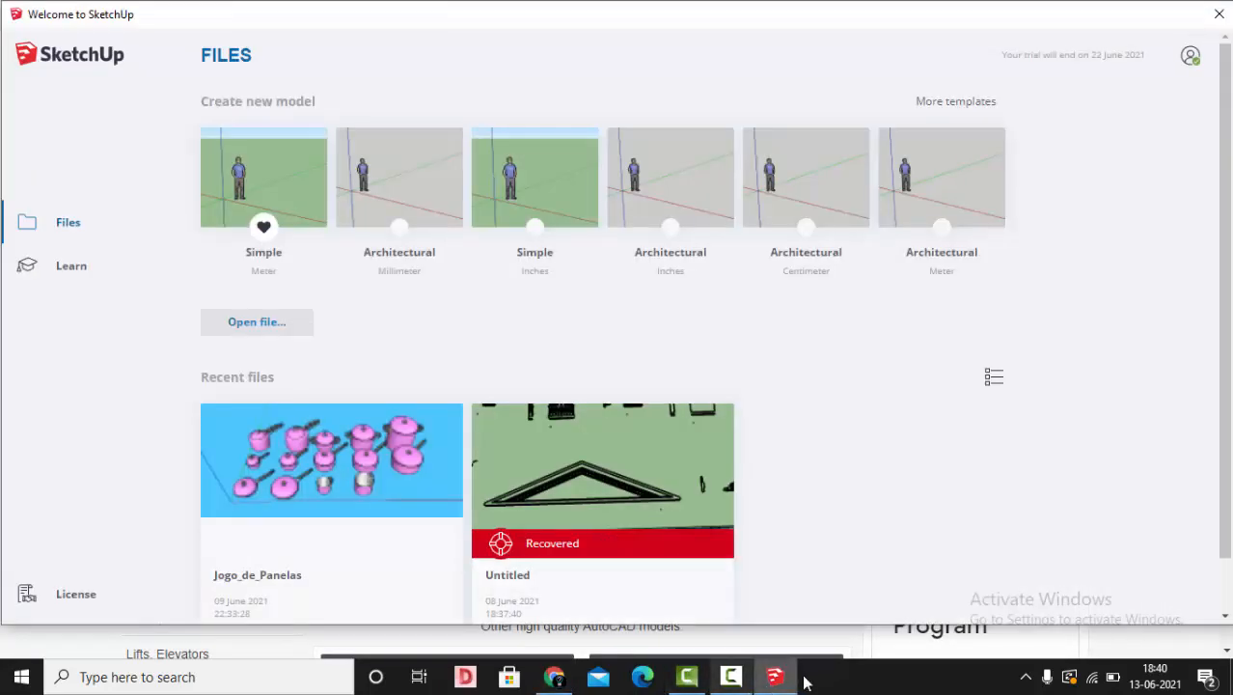
pyautogui.moveTo(775, 677)
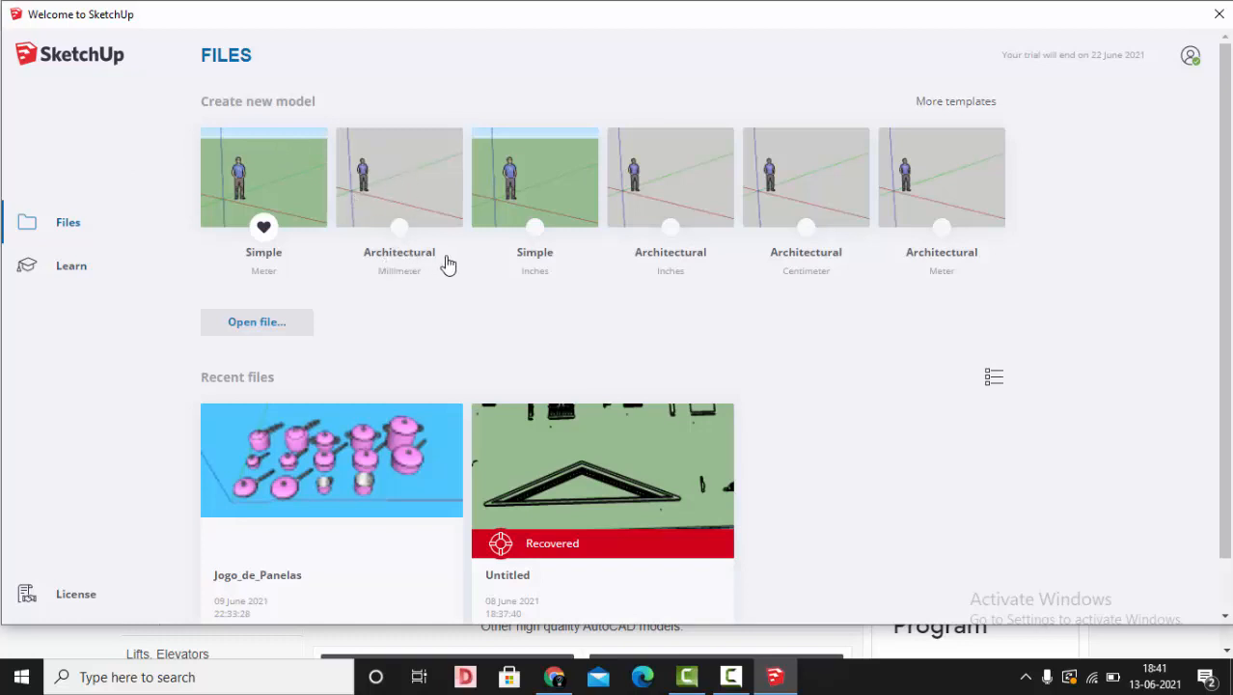
pyautogui.click(394, 179)
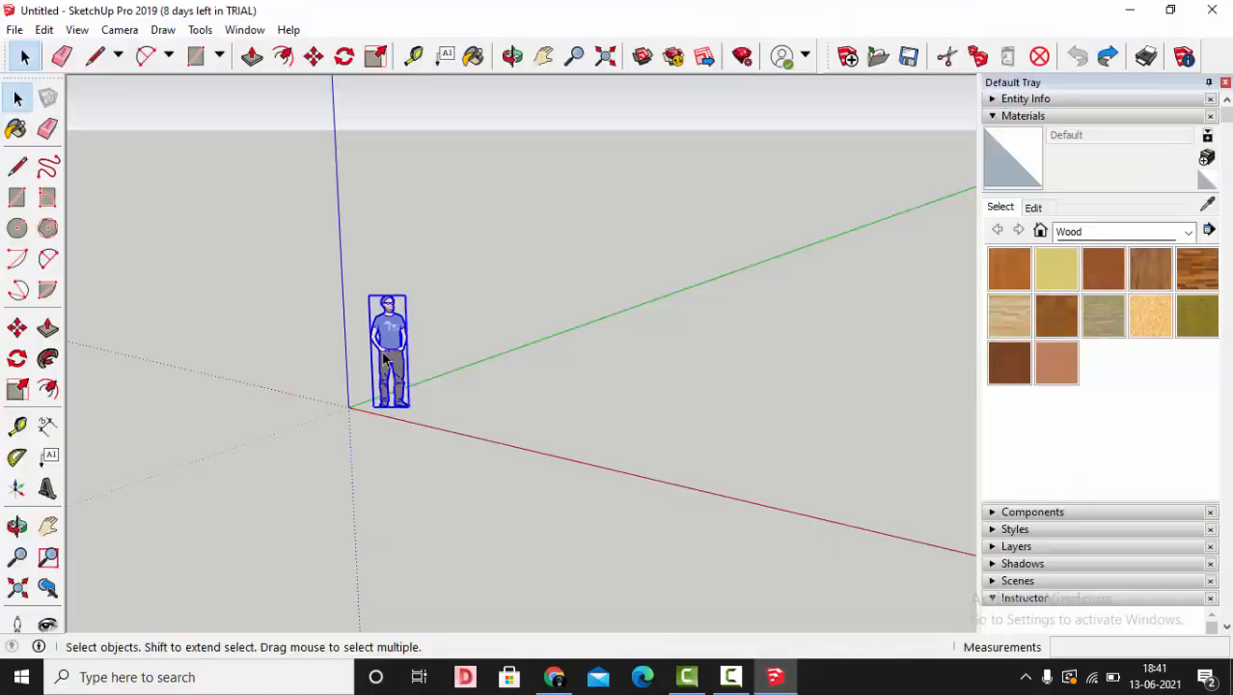
pyautogui.press('Delete')
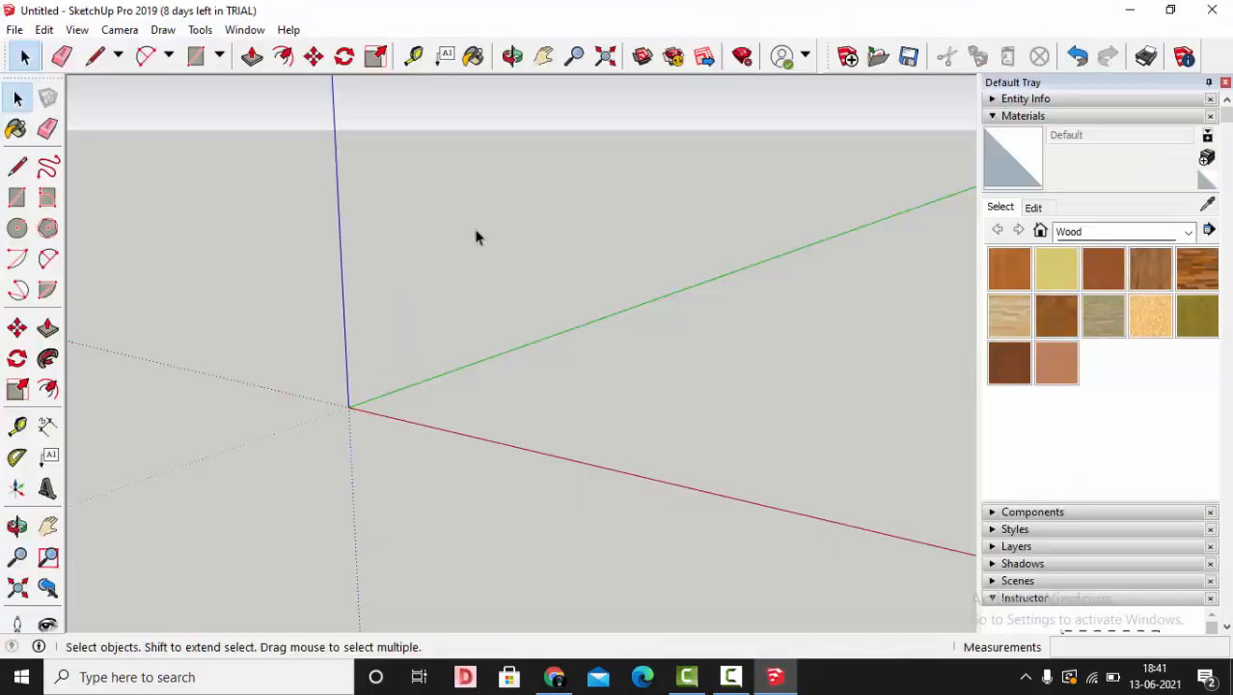
pyautogui.click(605, 56)
# Import the JALI drawing from the Desktop into the model and dismiss the import results.
pyautogui.click(14, 30)
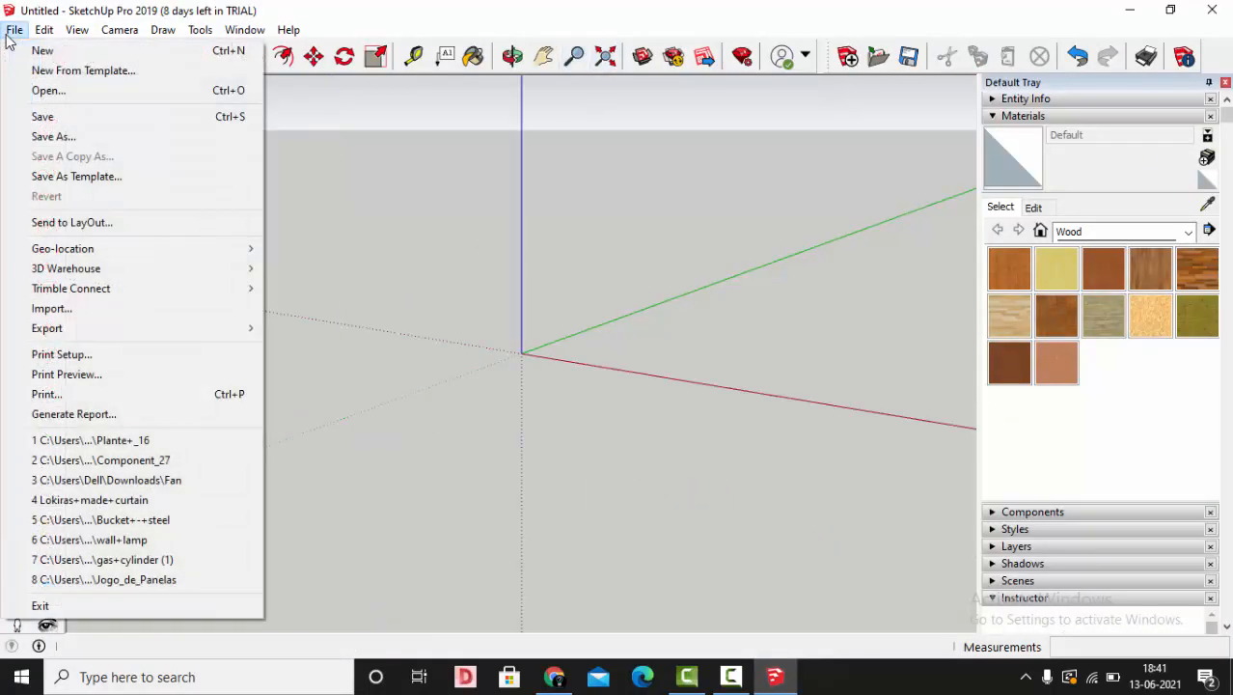
pyautogui.click(60, 308)
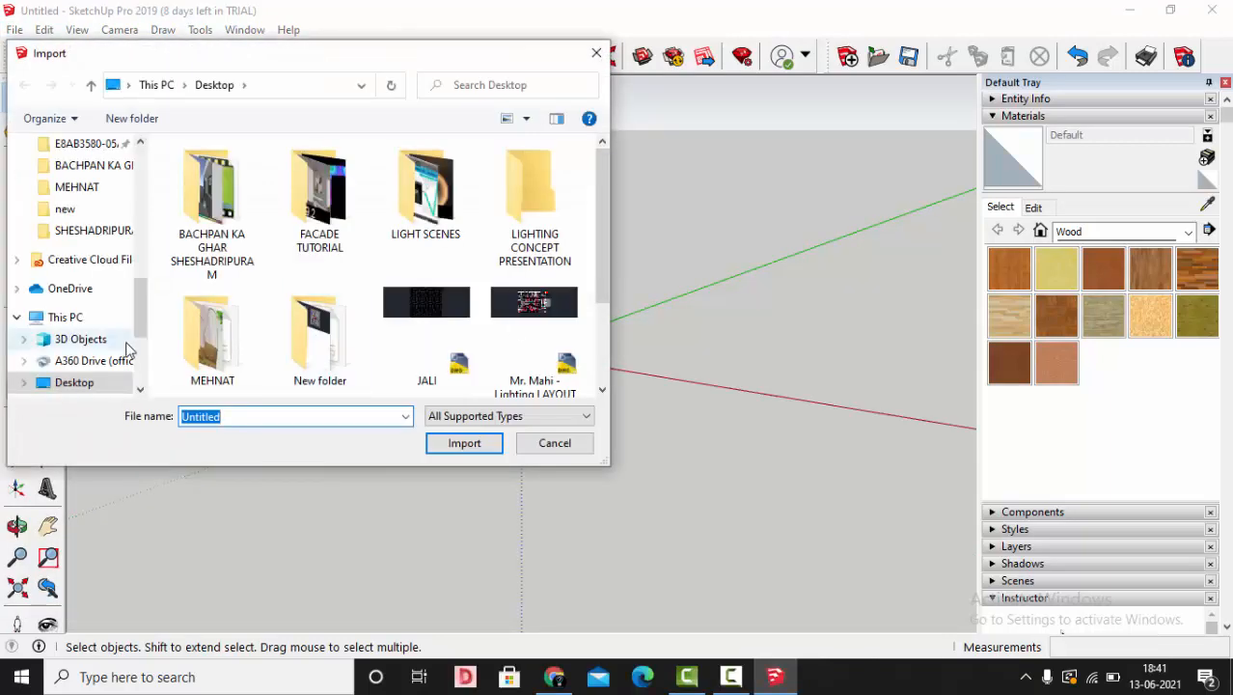
pyautogui.click(437, 320)
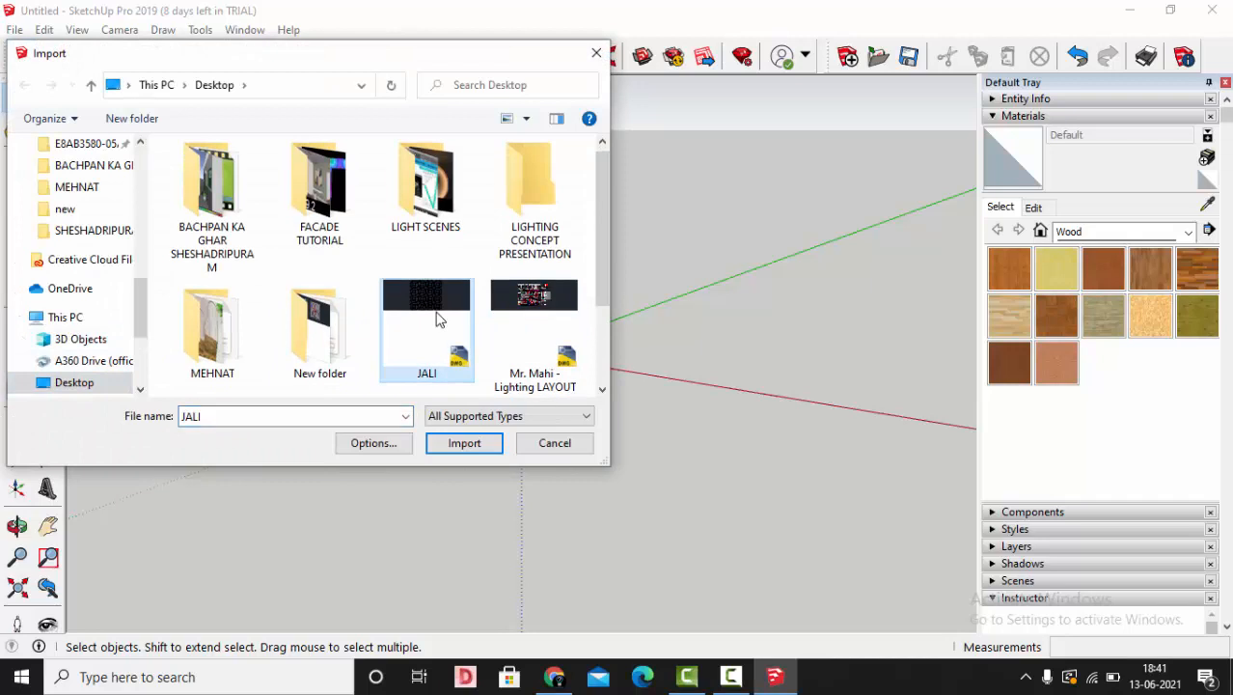
pyautogui.click(469, 443)
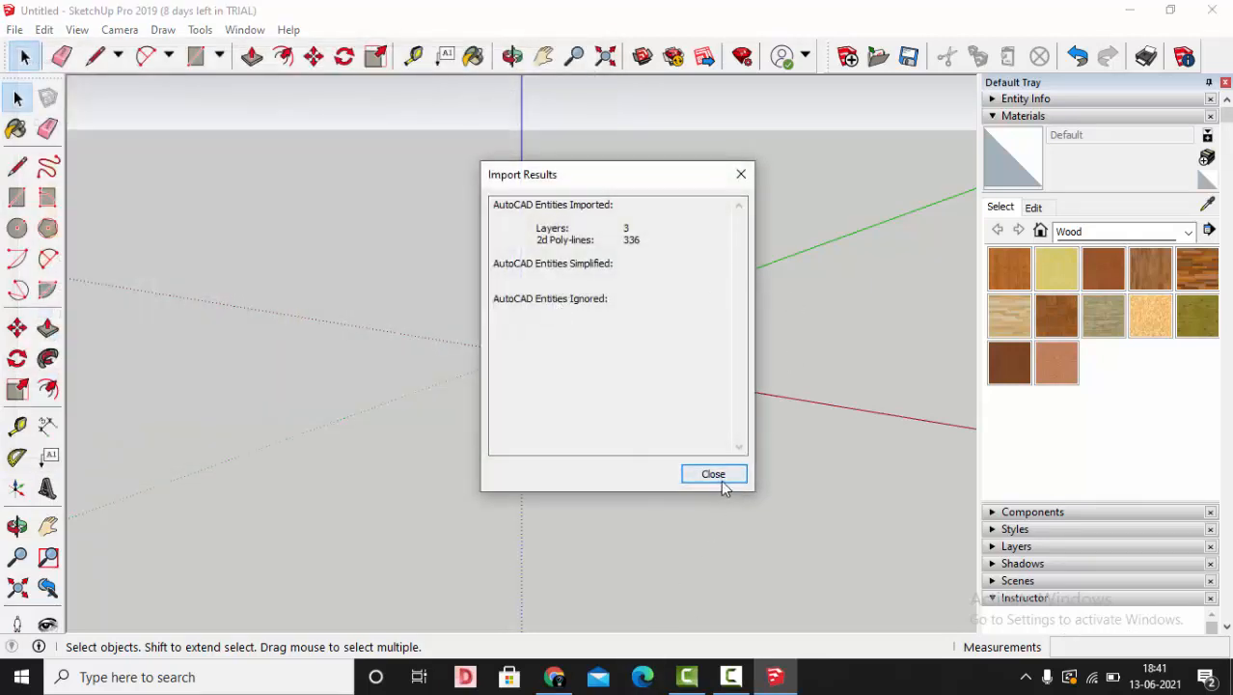
pyautogui.click(720, 476)
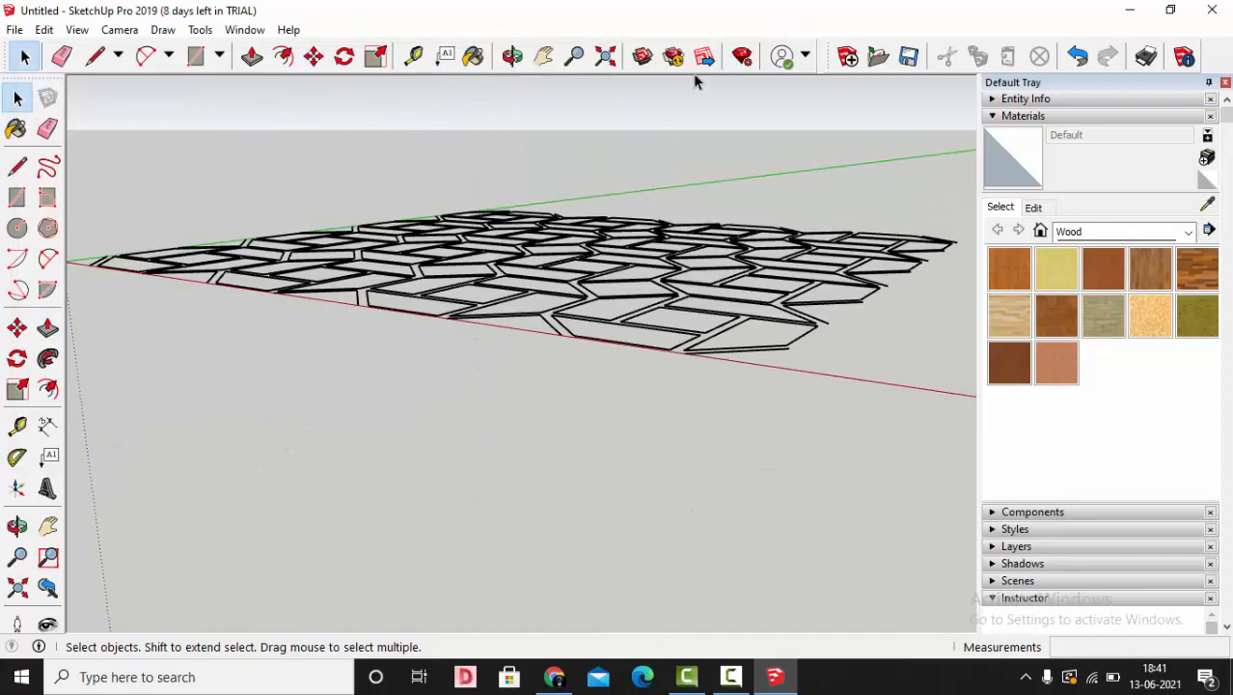
# Draw a rectangle about 483 mm by 474 mm around the imported jali pattern, starting just outside the origin corner.
pyautogui.click(512, 56)
pyautogui.moveTo(433, 272); pyautogui.dragTo(424, 321)
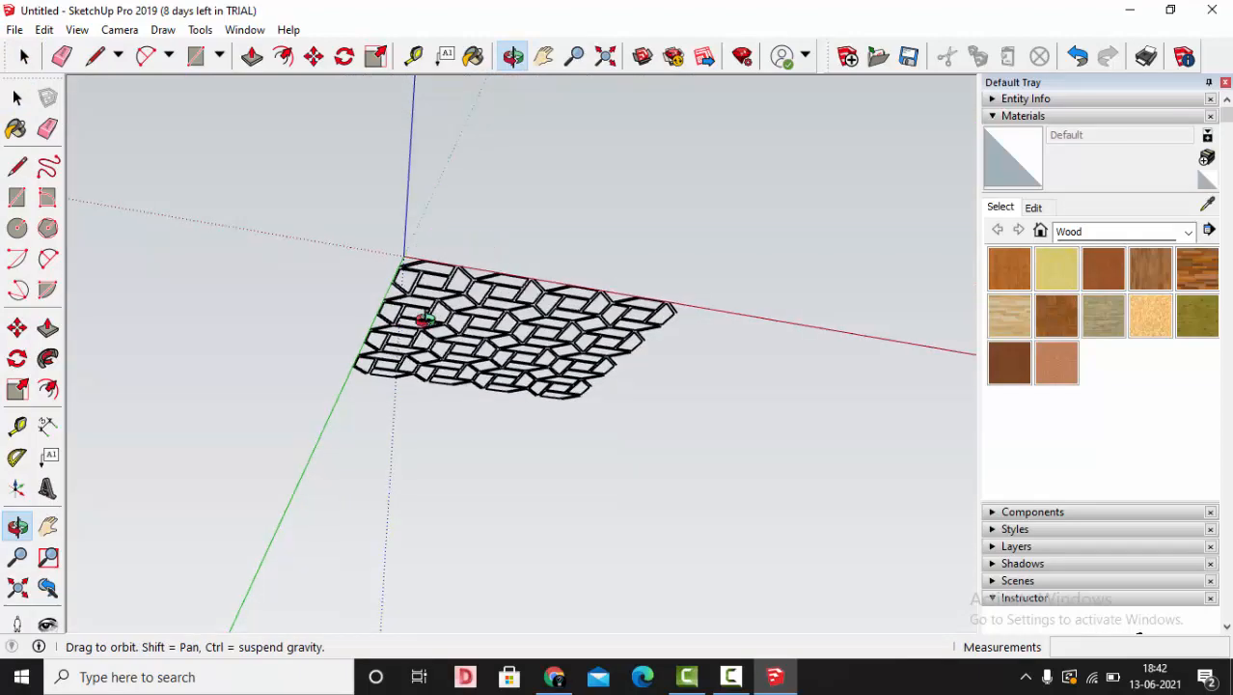
pyautogui.moveTo(423, 319); pyautogui.dragTo(323, 298, button='middle')
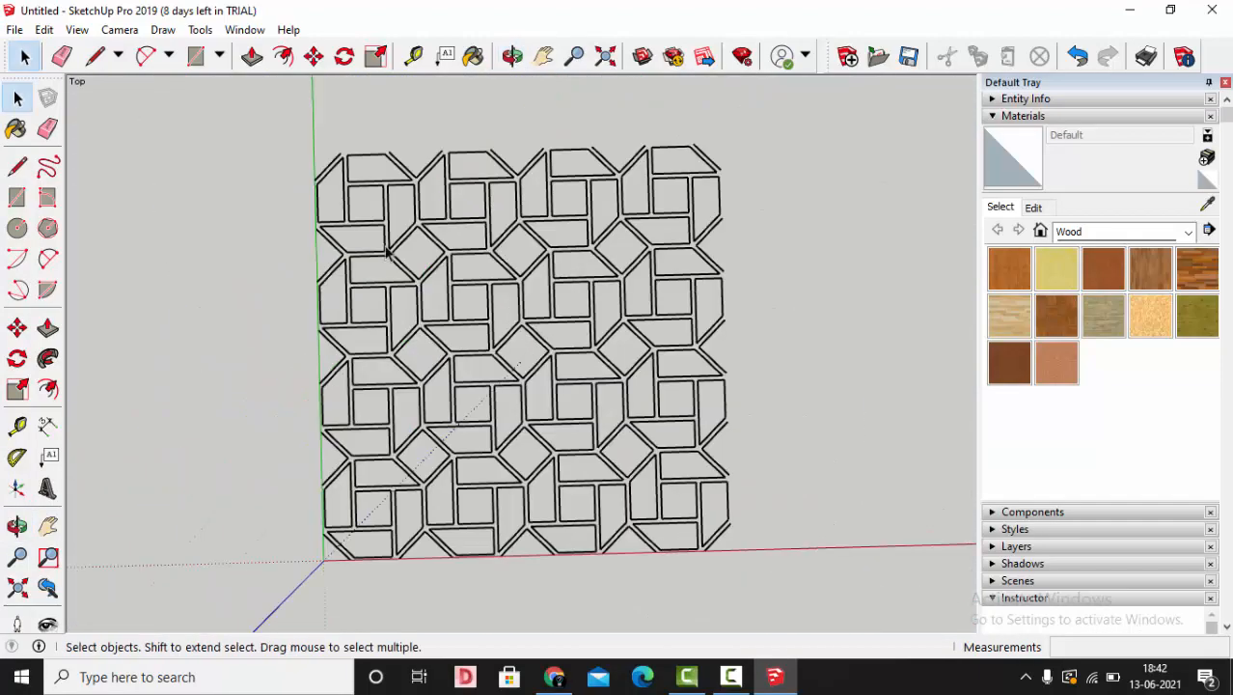
pyautogui.scroll(-3, 416, 225)
pyautogui.scroll(1, 336, 314)
pyautogui.click(221, 56)
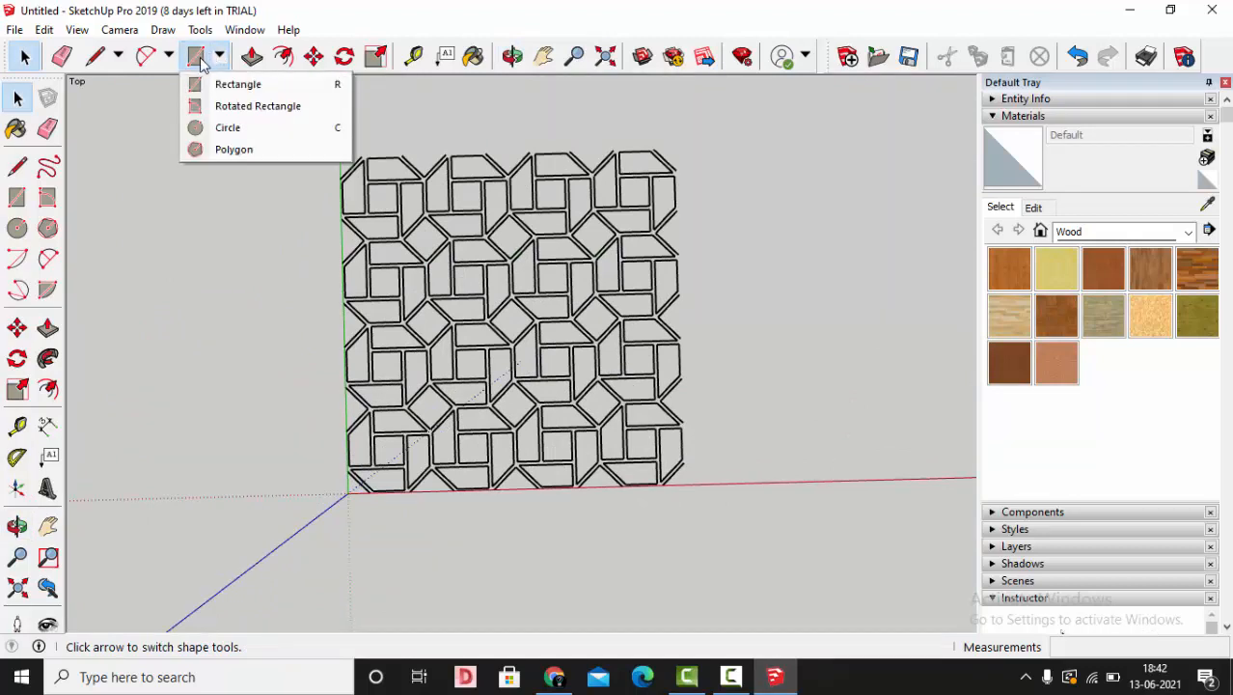
pyautogui.click(237, 85)
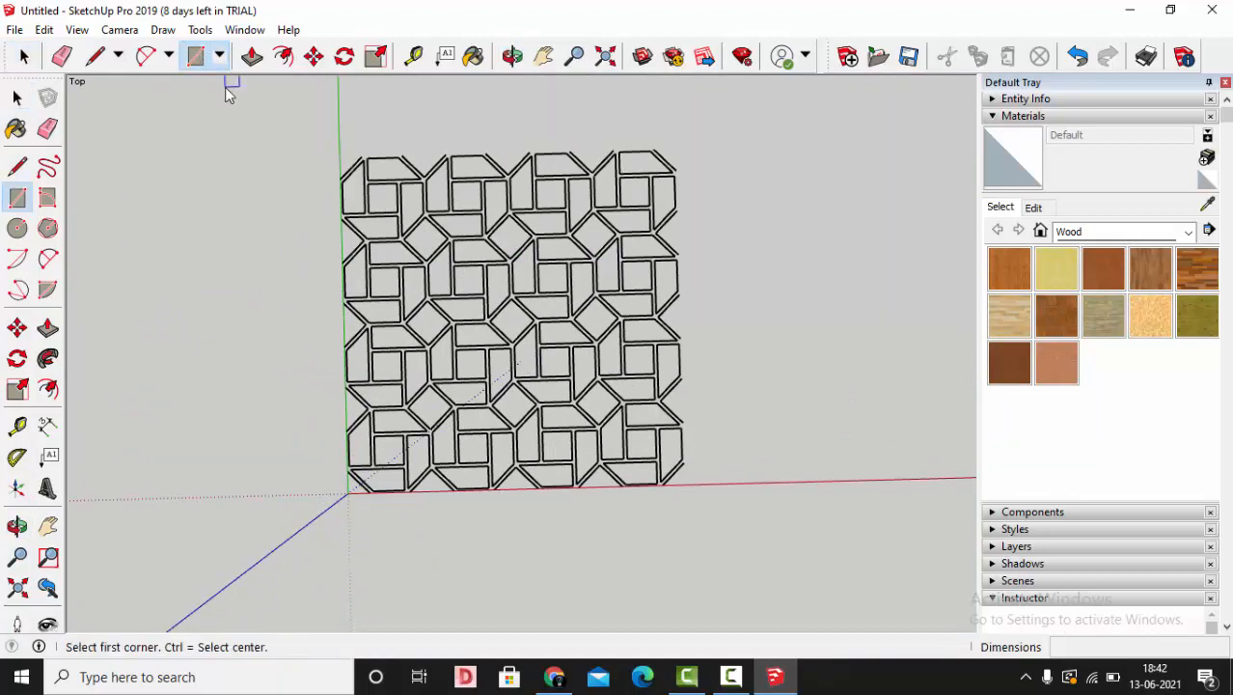
pyautogui.scroll(2, 340, 503)
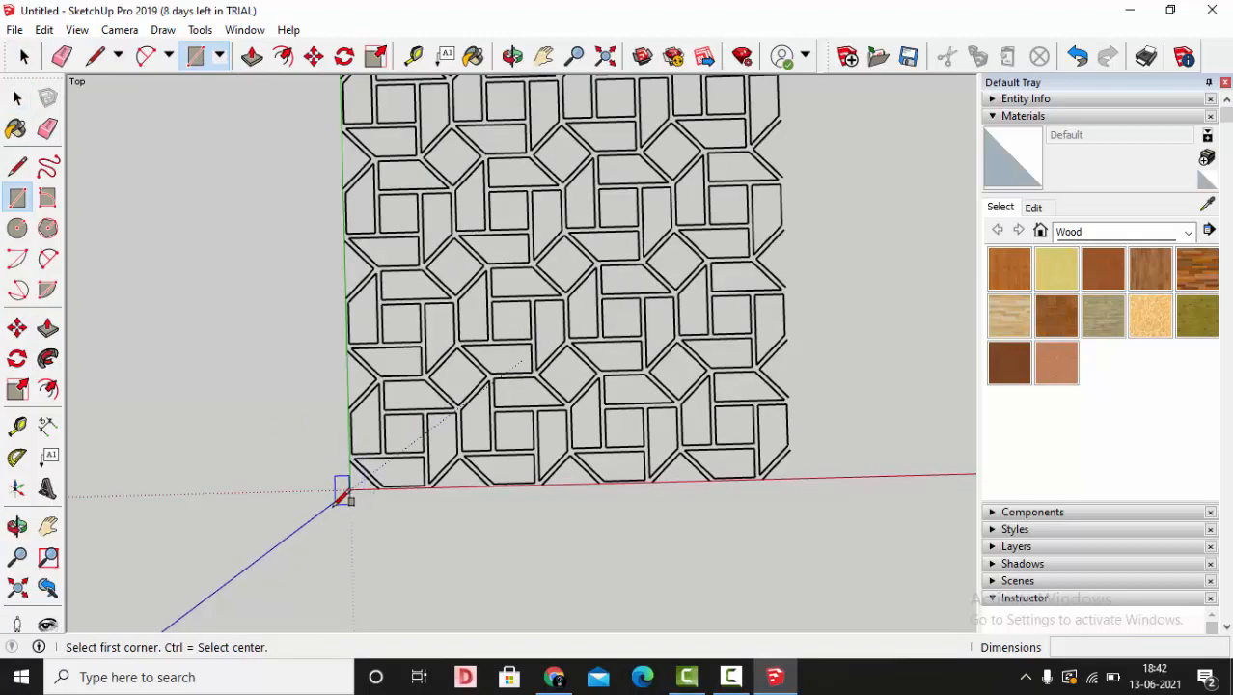
pyautogui.scroll(-1, 449, 591)
pyautogui.scroll(1, 417, 575)
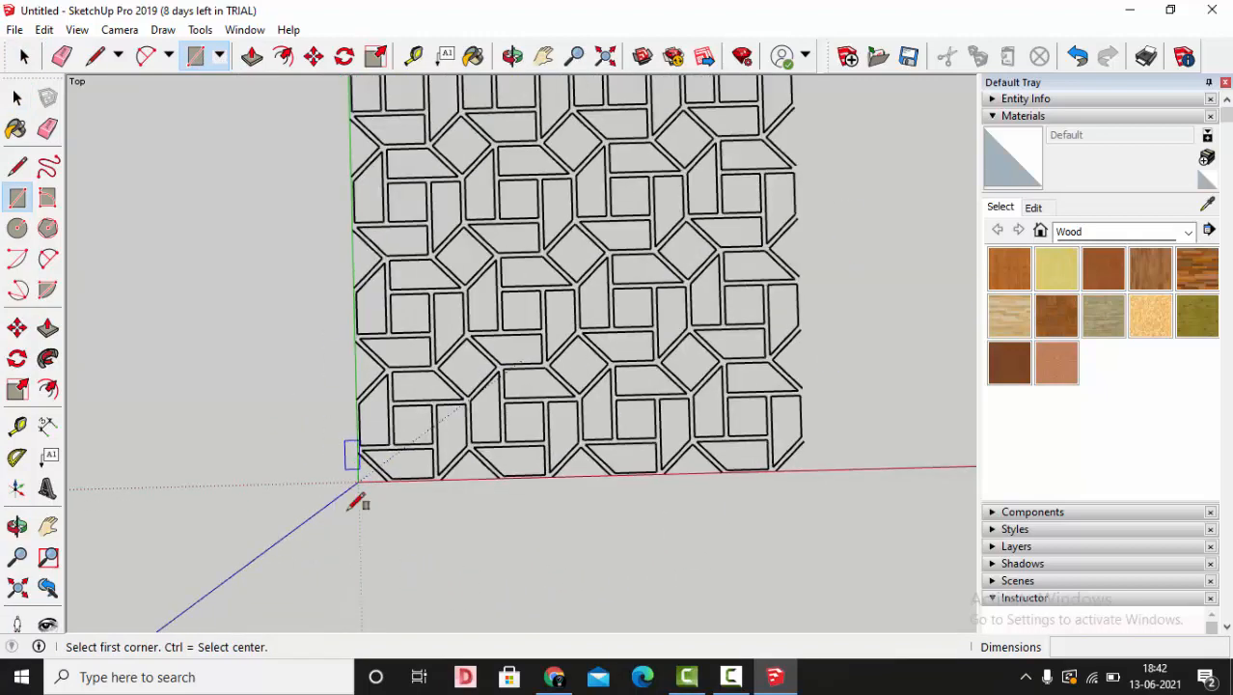
pyautogui.scroll(2, 359, 473)
pyautogui.click(362, 474)
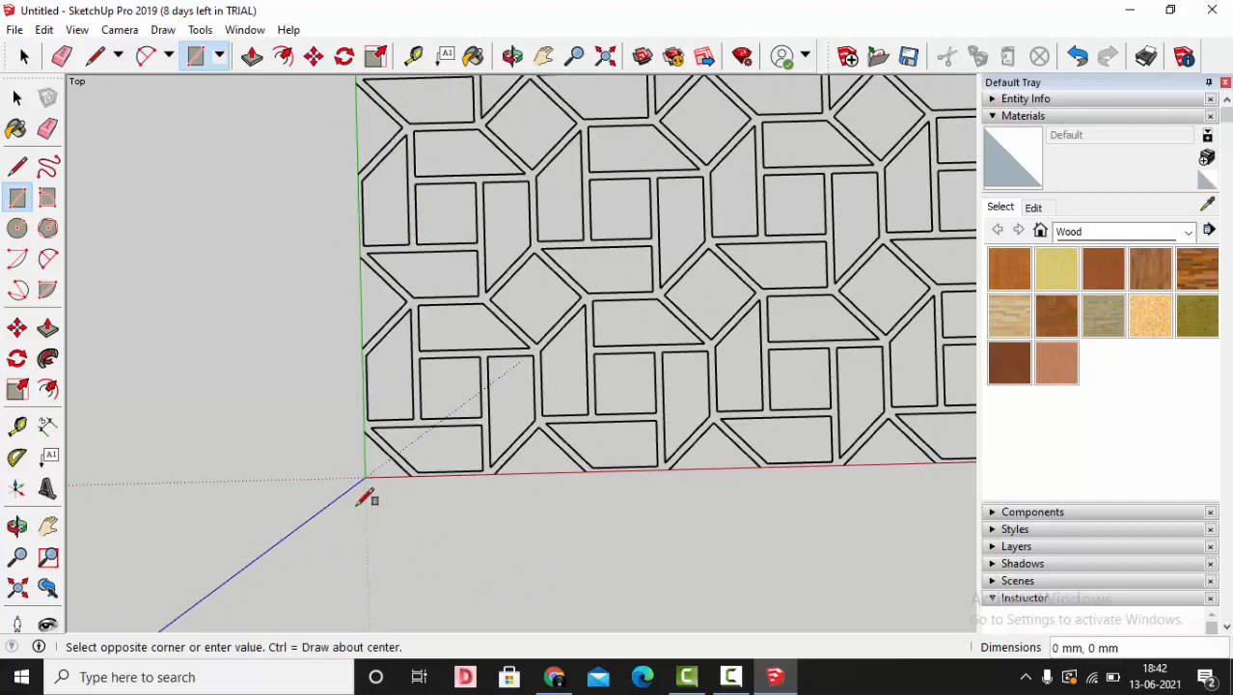
pyautogui.scroll(-1, 491, 362)
pyautogui.scroll(-1, 839, 152)
pyautogui.scroll(3, 789, 110)
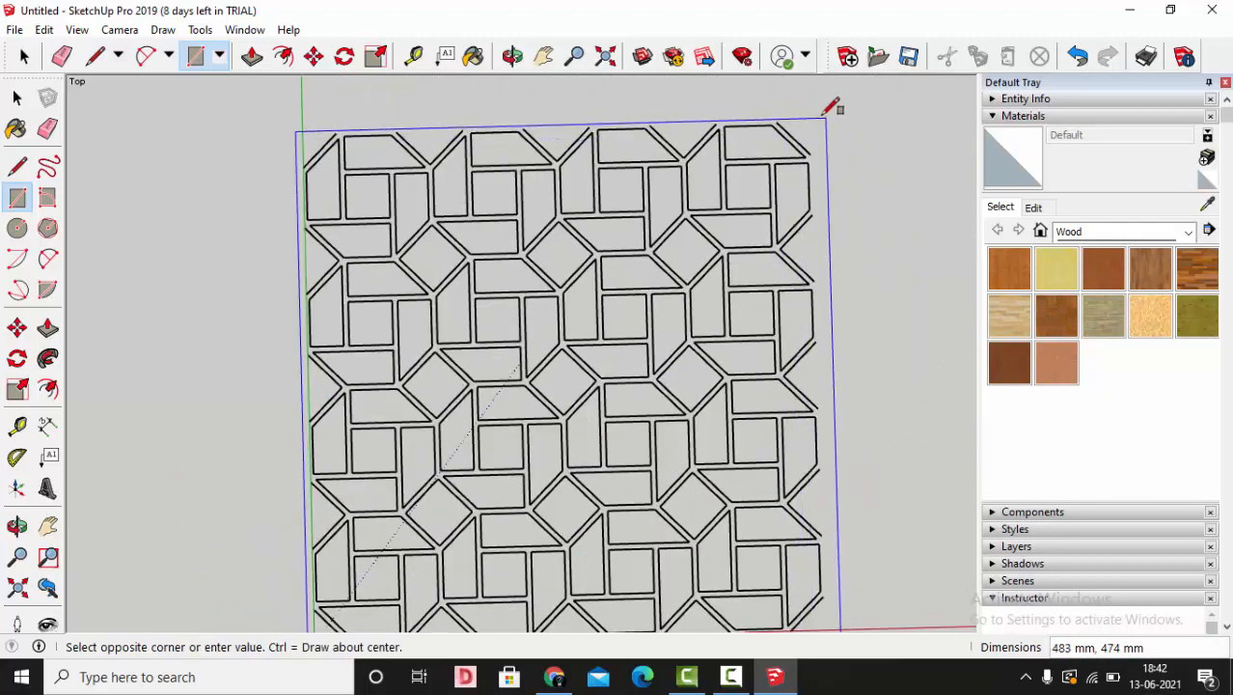
pyautogui.click(827, 103)
pyautogui.scroll(-1, 818, 210)
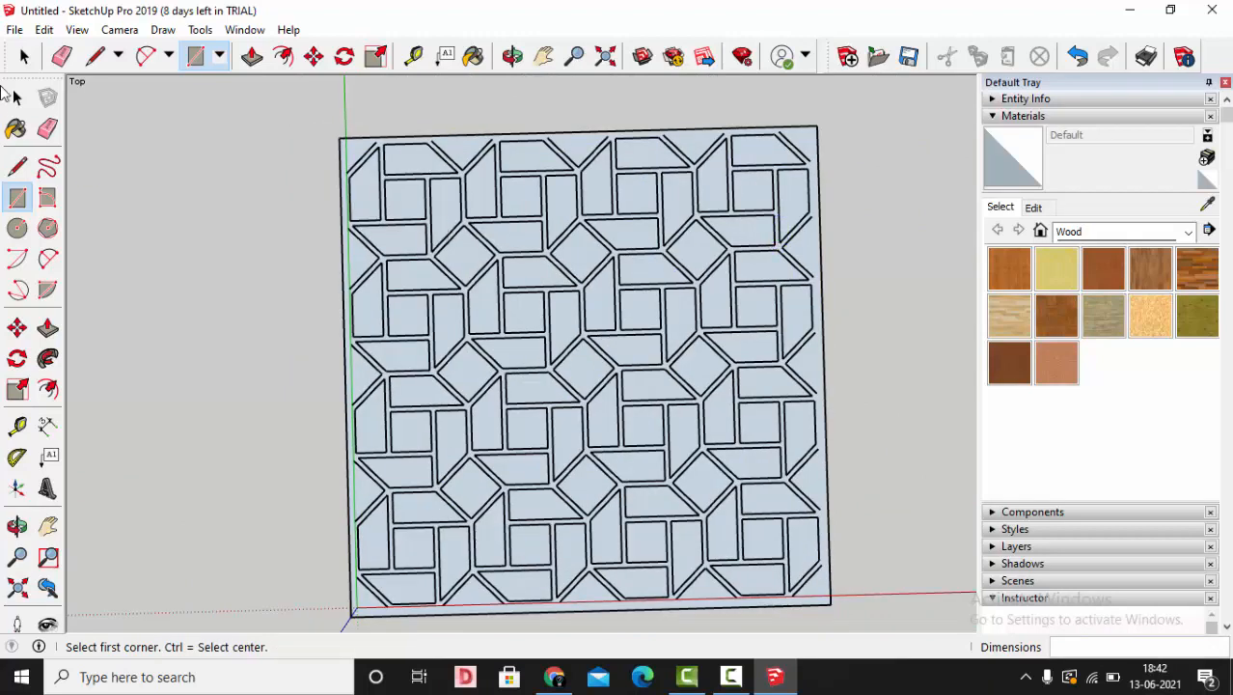
pyautogui.click(16, 97)
pyautogui.scroll(-2, 370, 235)
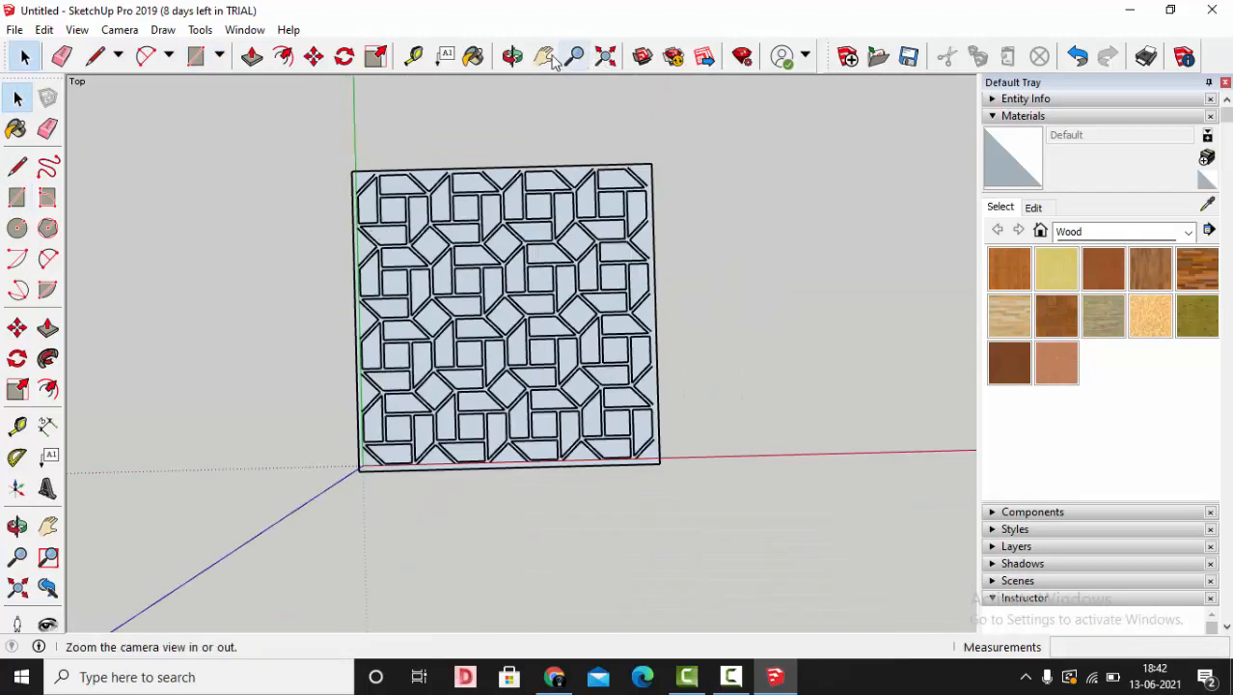
# Examine the rectangle and the imported jali pattern from both sides.
pyautogui.click(512, 56)
pyautogui.scroll(1, 465, 289)
pyautogui.scroll(2, 394, 159)
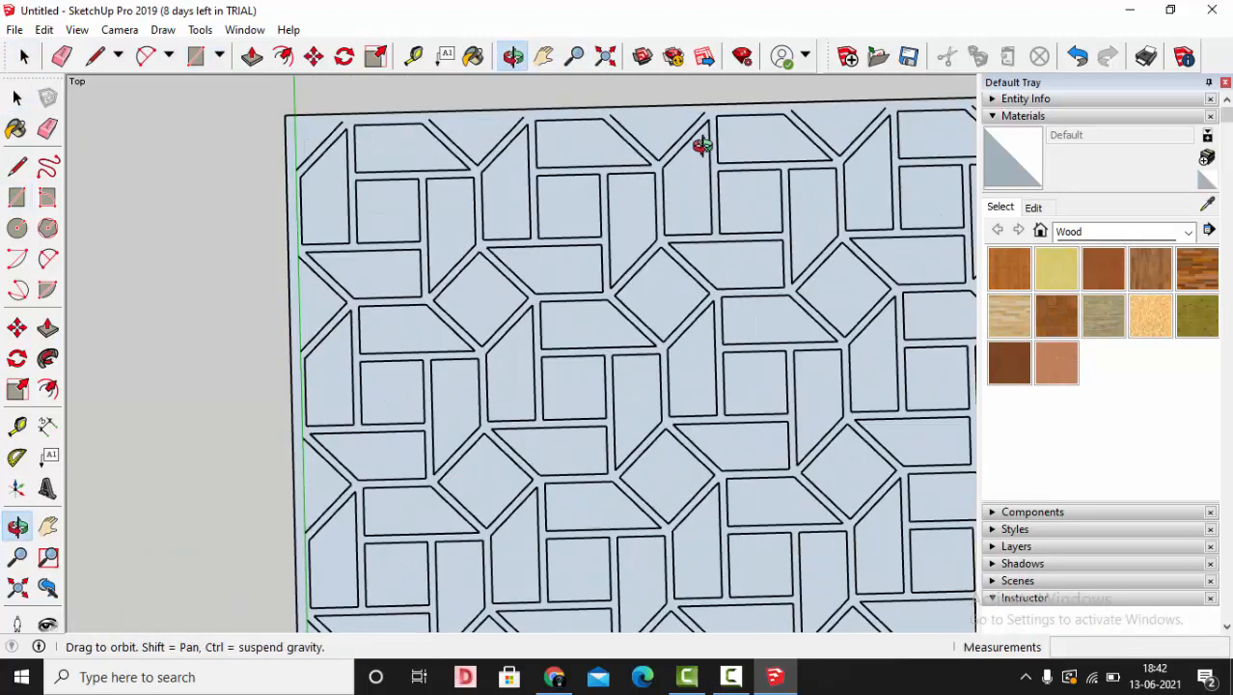
pyautogui.scroll(-1, 550, 164)
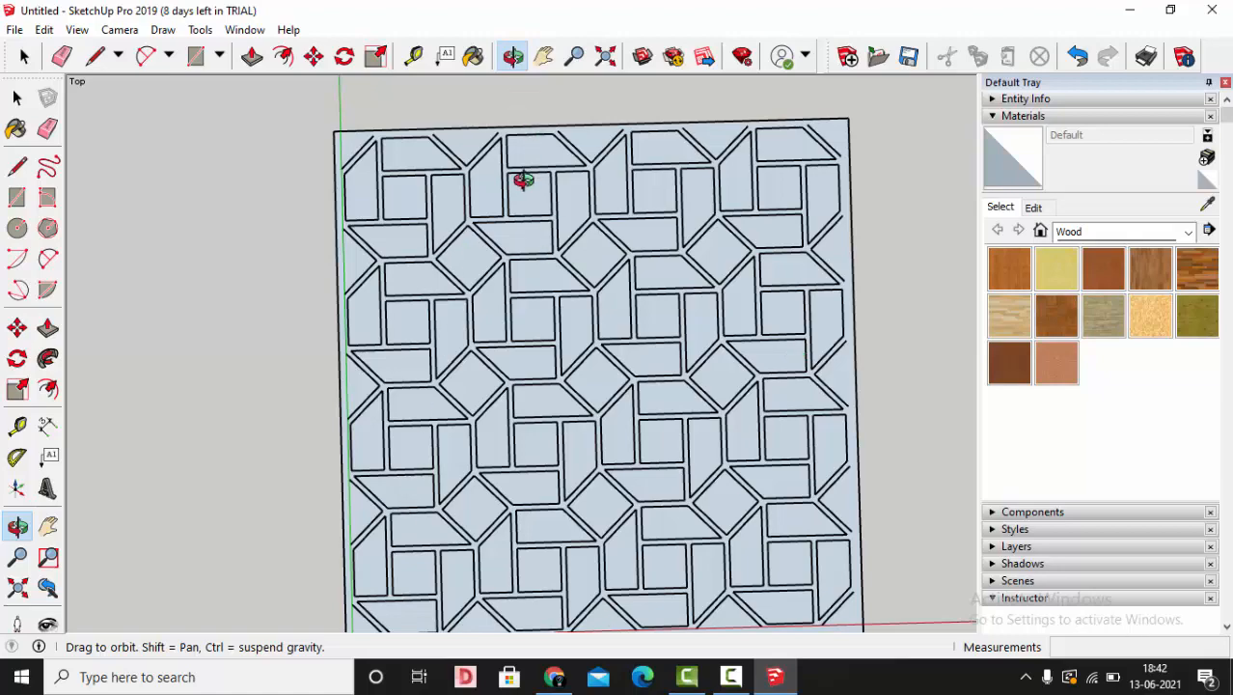
pyautogui.moveTo(523, 182); pyautogui.dragTo(495, 199)
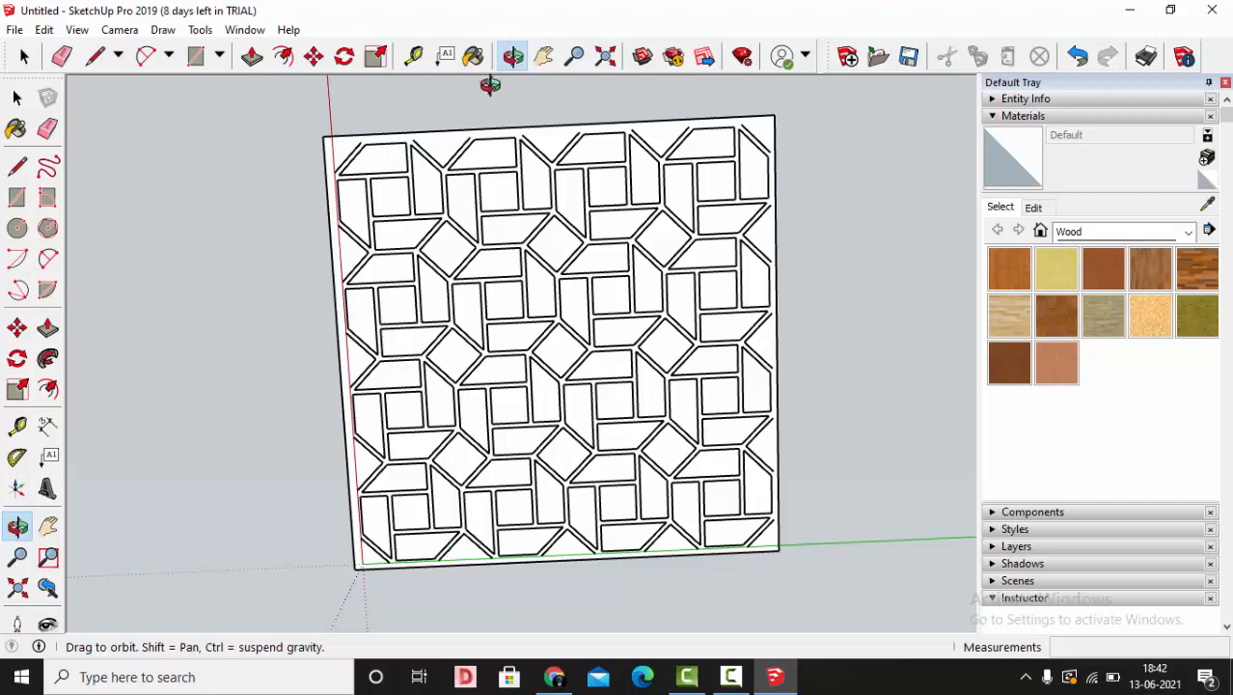
pyautogui.moveTo(618, 126); pyautogui.dragTo(550, 517)
pyautogui.moveTo(545, 376); pyautogui.dragTo(445, 19)
pyautogui.click(446, 55)
pyautogui.doubleClick(481, 249)
pyautogui.press('Escape')
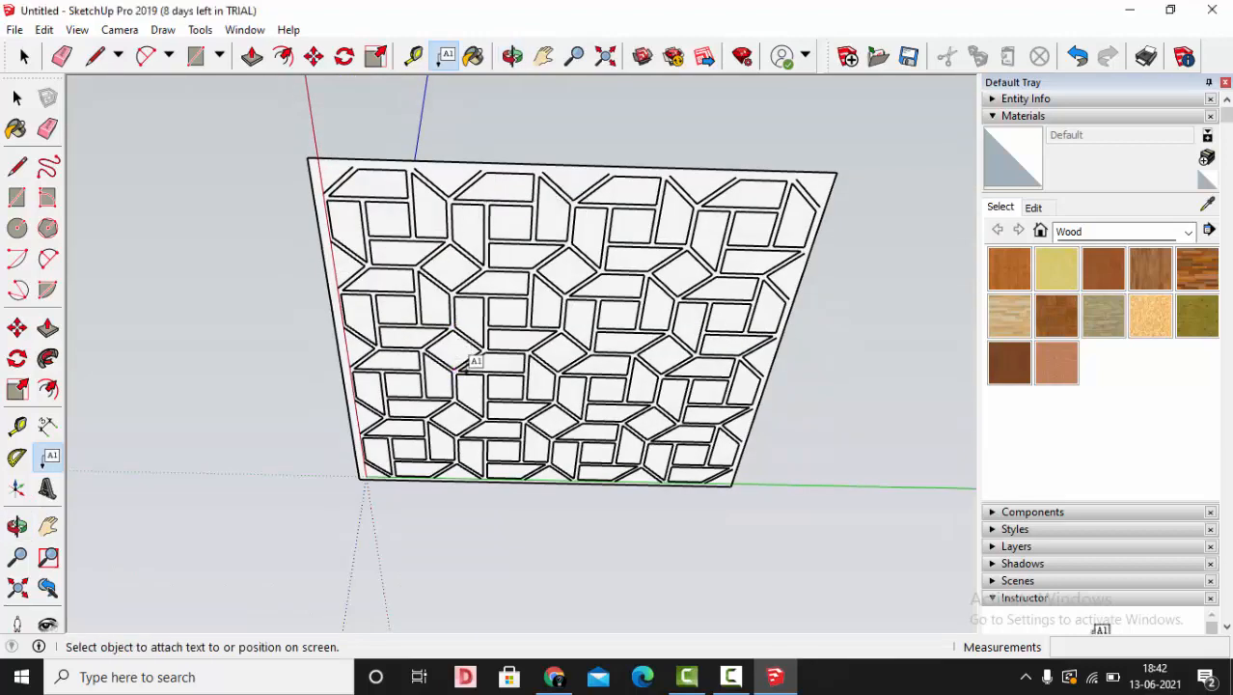
pyautogui.moveTo(495, 331); pyautogui.dragTo(632, 401, button='middle')
# Group the rectangle together with the whole imported jali pattern.
pyautogui.click(17, 98)
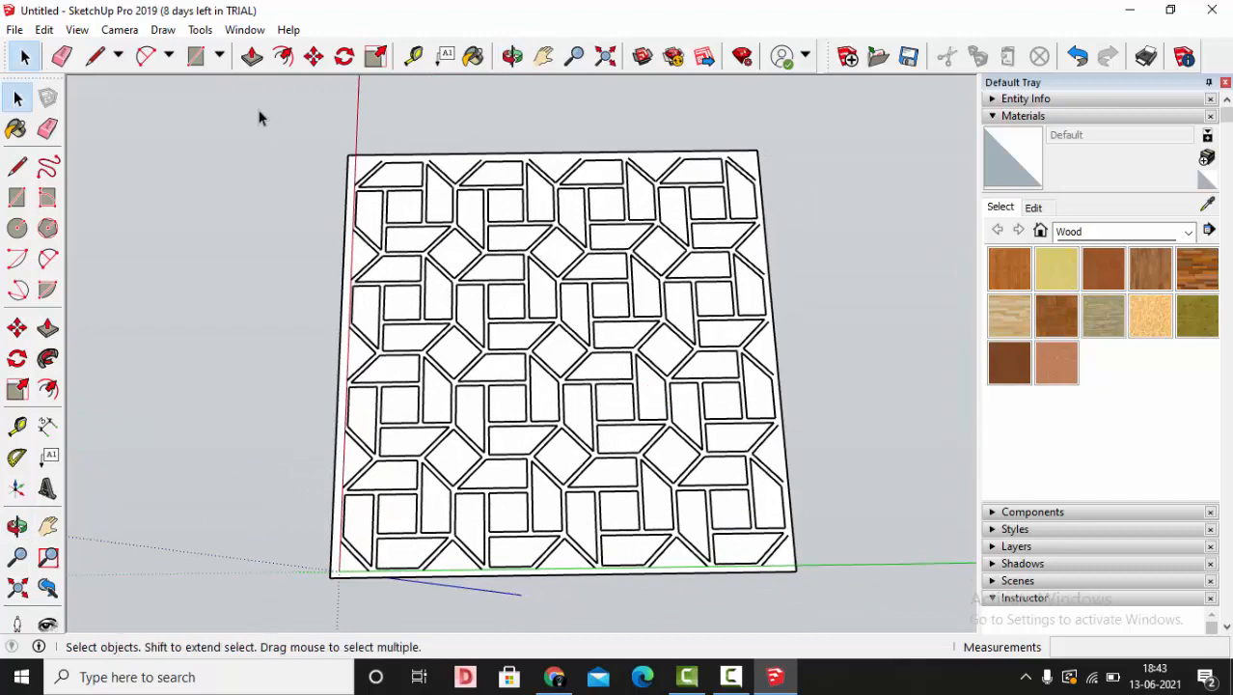
pyautogui.moveTo(259, 117); pyautogui.dragTo(851, 629)
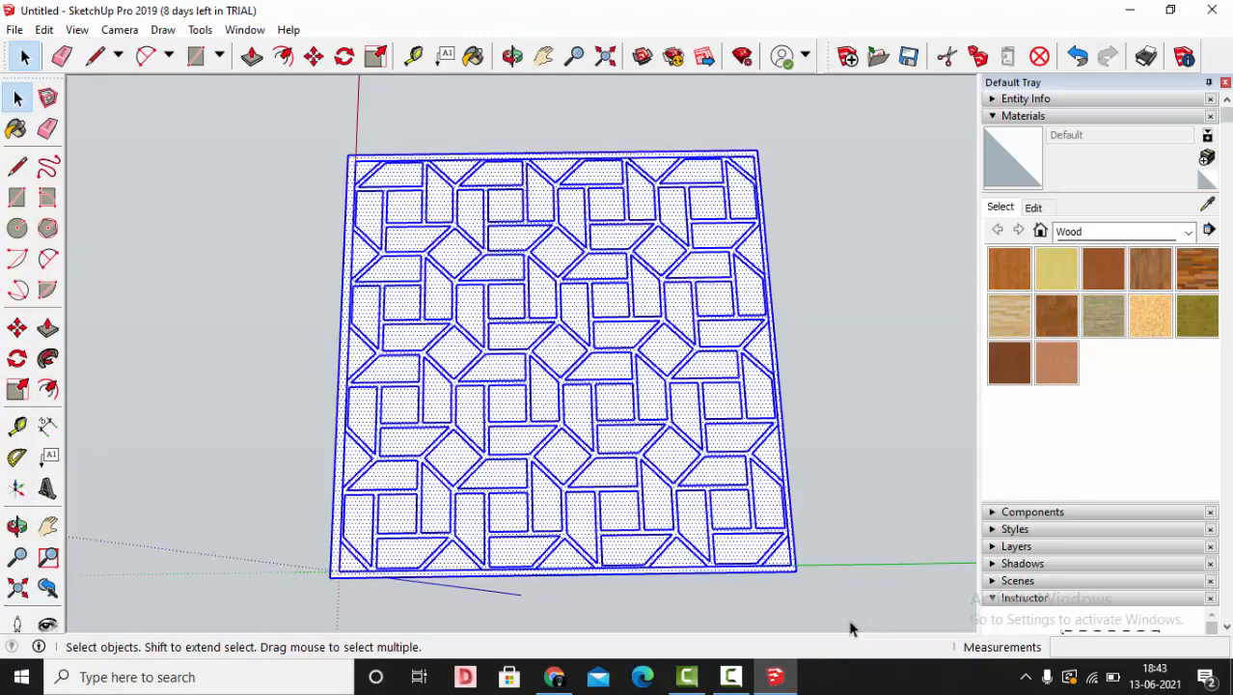
pyautogui.rightClick(625, 378)
pyautogui.click(666, 254)
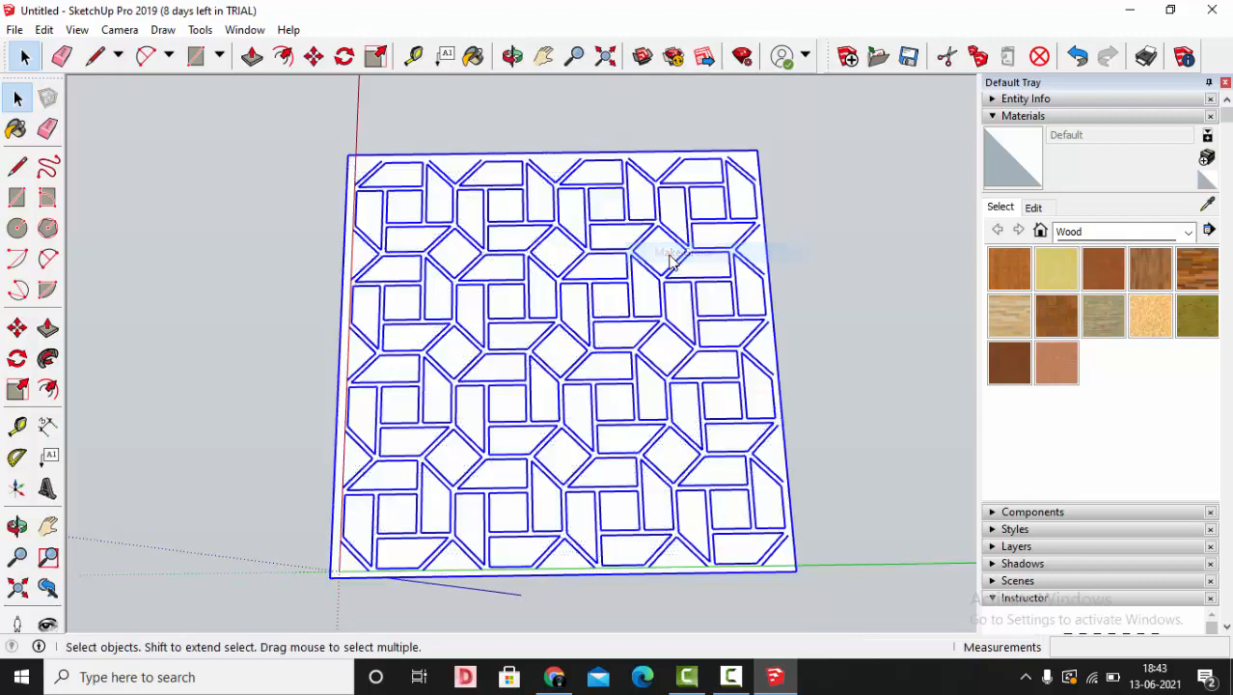
pyautogui.click(784, 245)
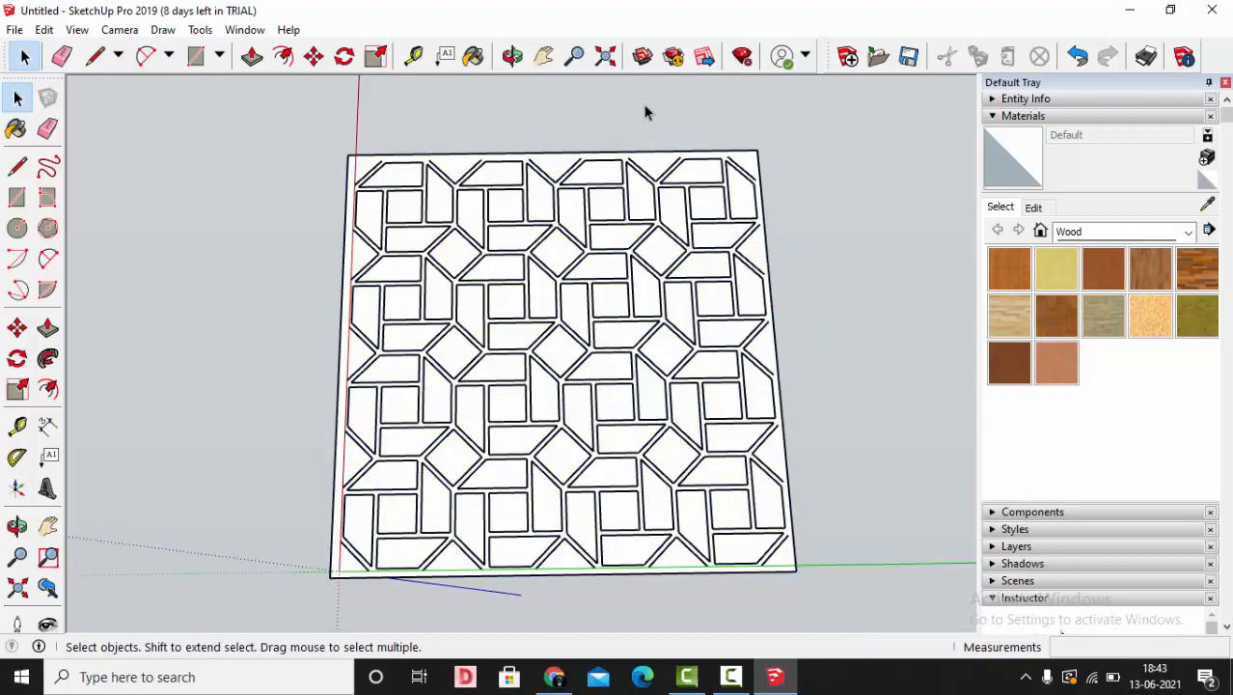
# Explode the group and the imported jali drawing nested inside it so the pattern lines divide the rectangle's face.
pyautogui.click(605, 56)
pyautogui.click(550, 356)
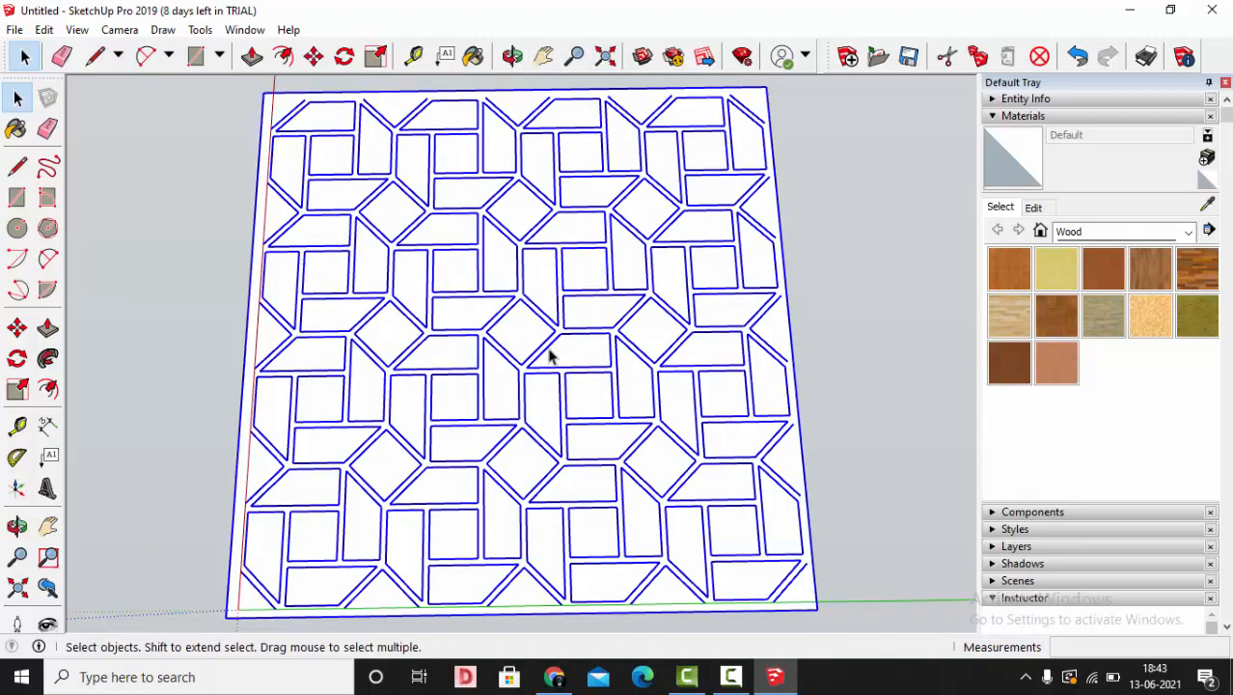
pyautogui.scroll(-3, 550, 356)
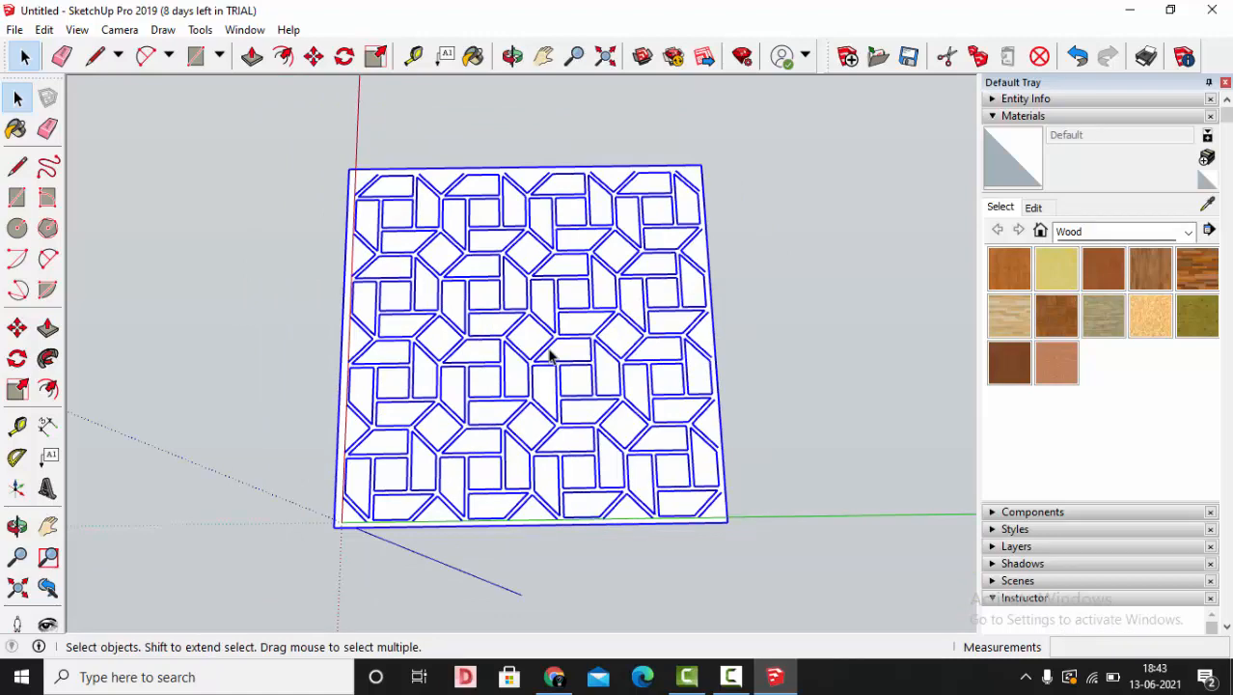
pyautogui.scroll(10, 549, 356)
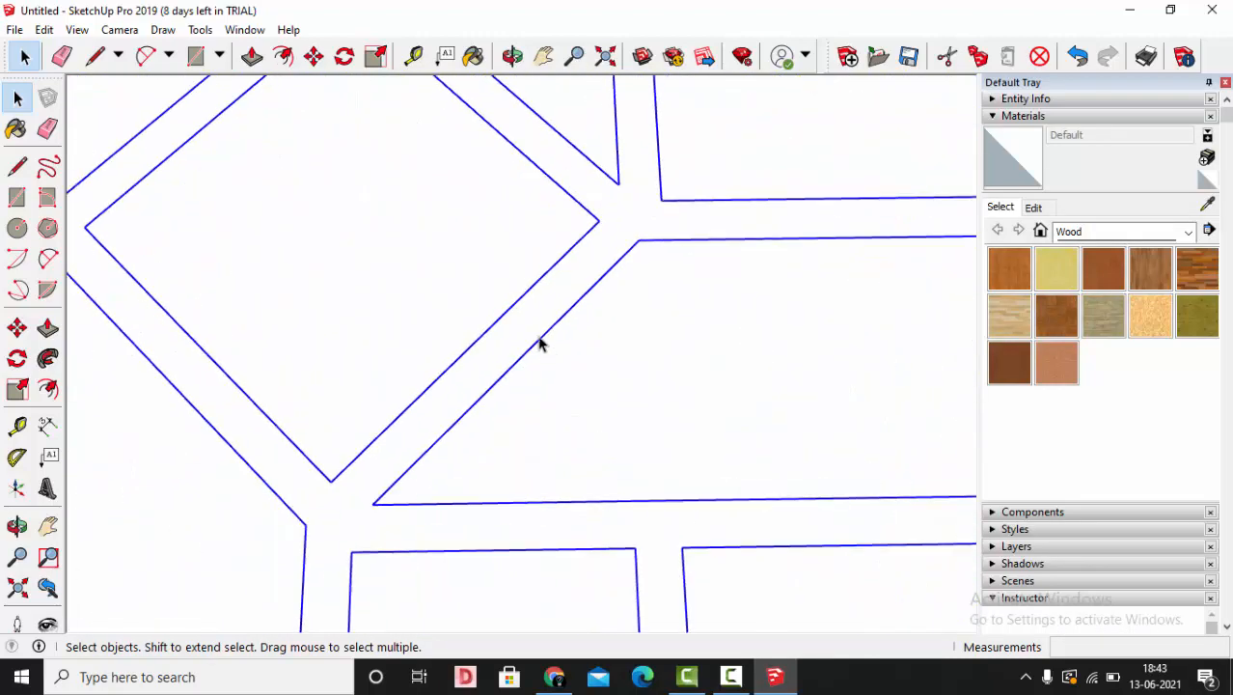
pyautogui.scroll(3, 540, 344)
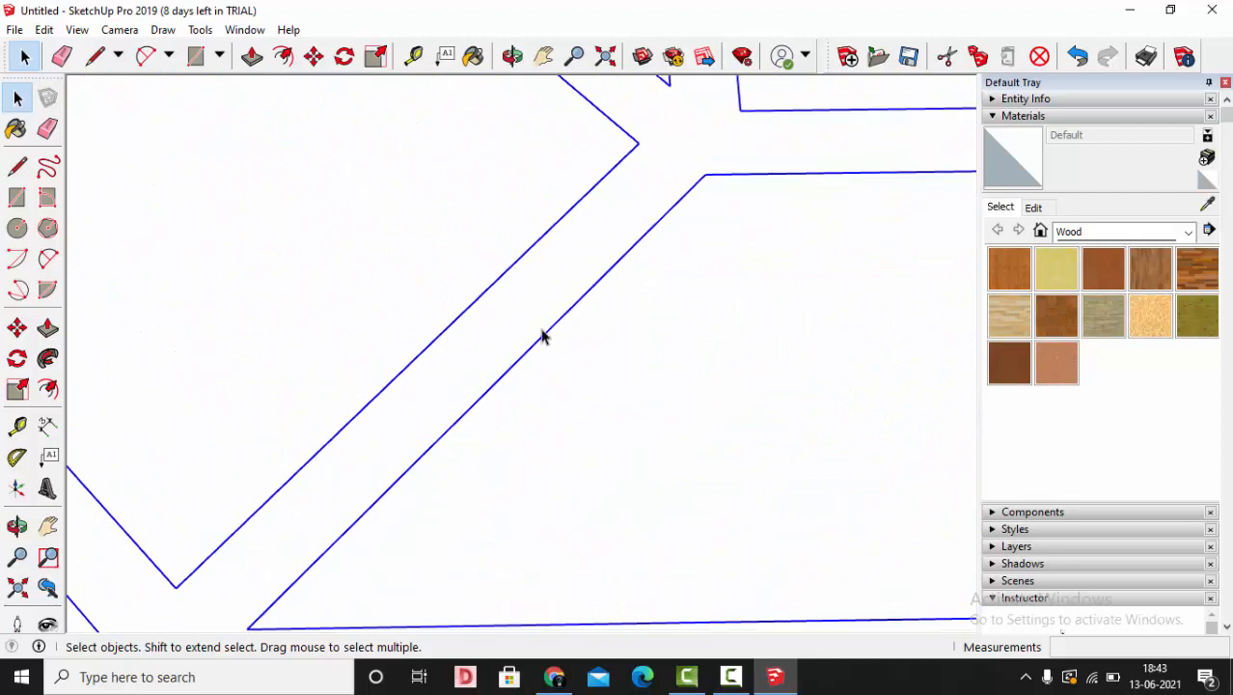
pyautogui.scroll(-5, 738, 314)
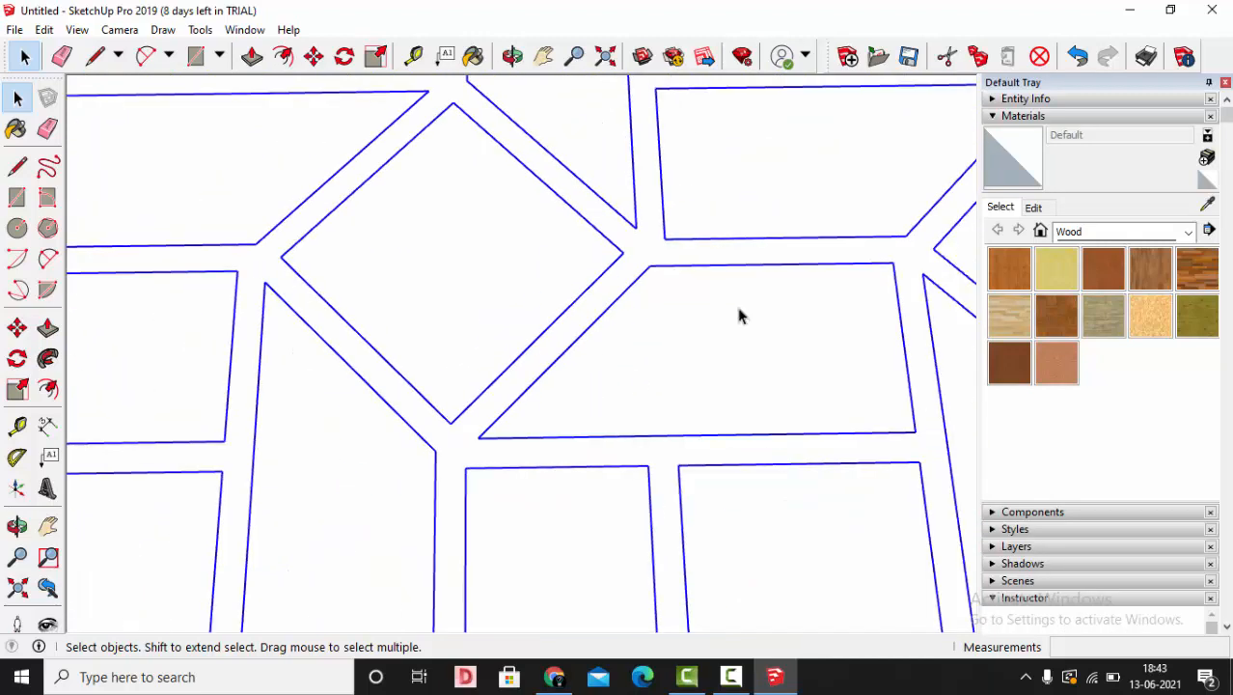
pyautogui.scroll(5, 610, 332)
pyautogui.rightClick(598, 296)
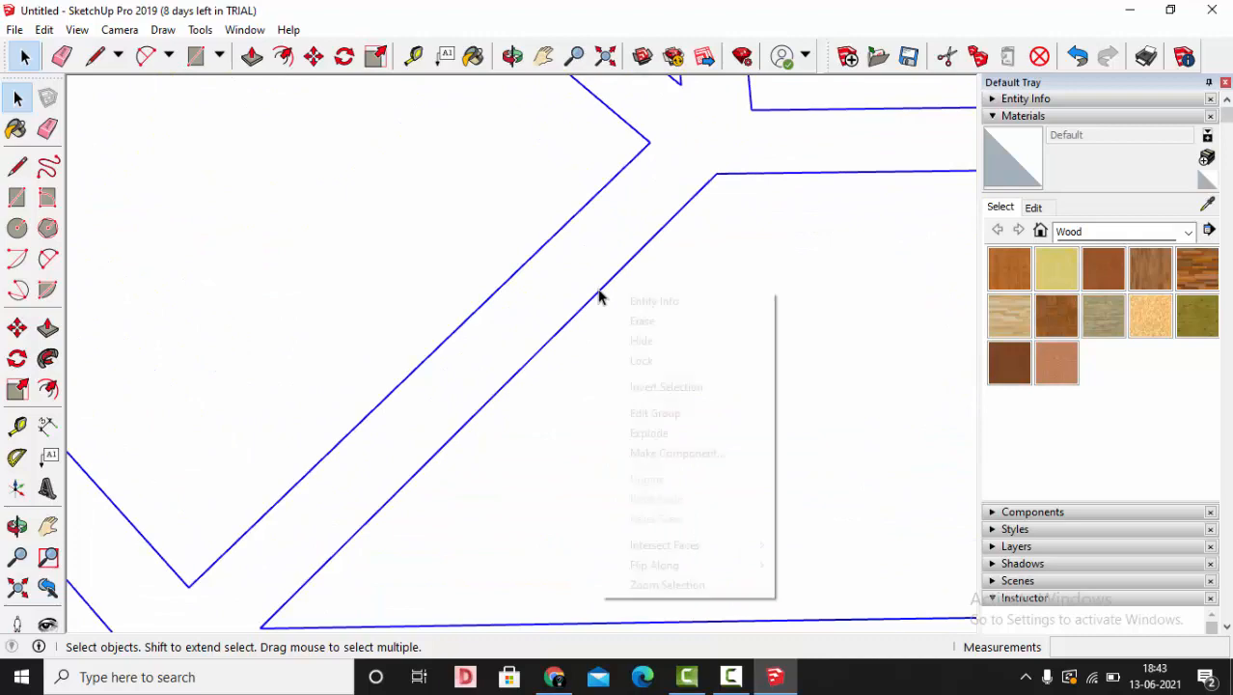
pyautogui.click(654, 436)
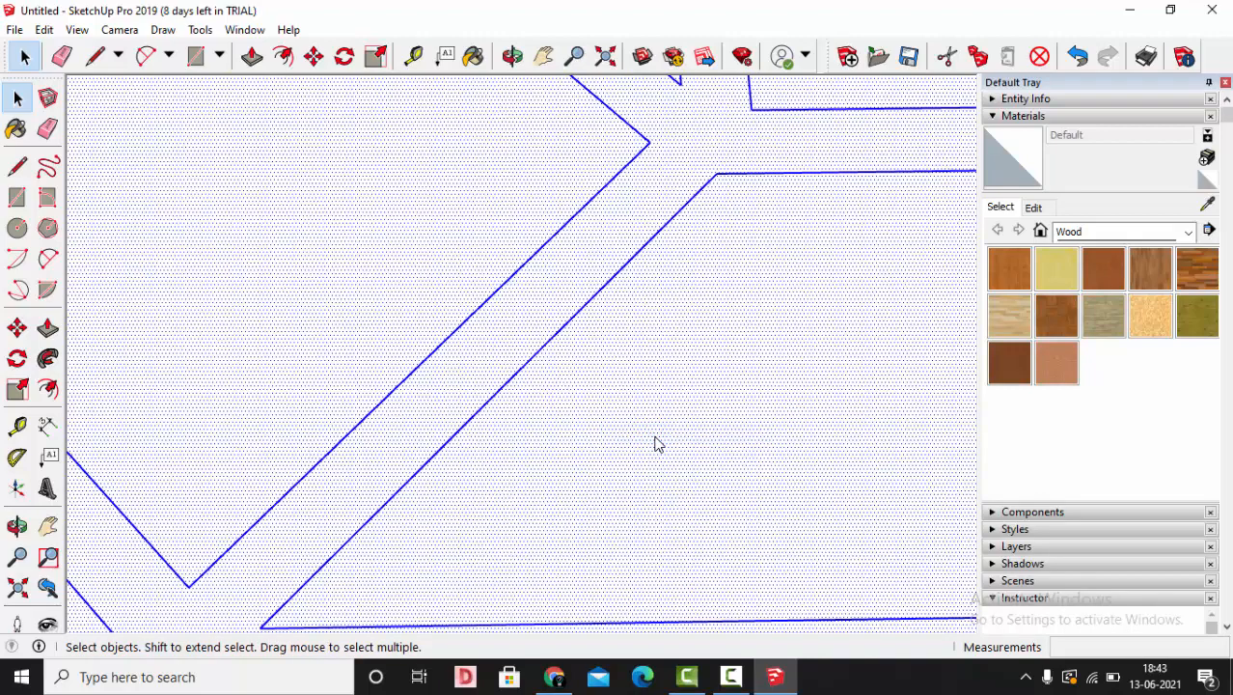
pyautogui.click(590, 311)
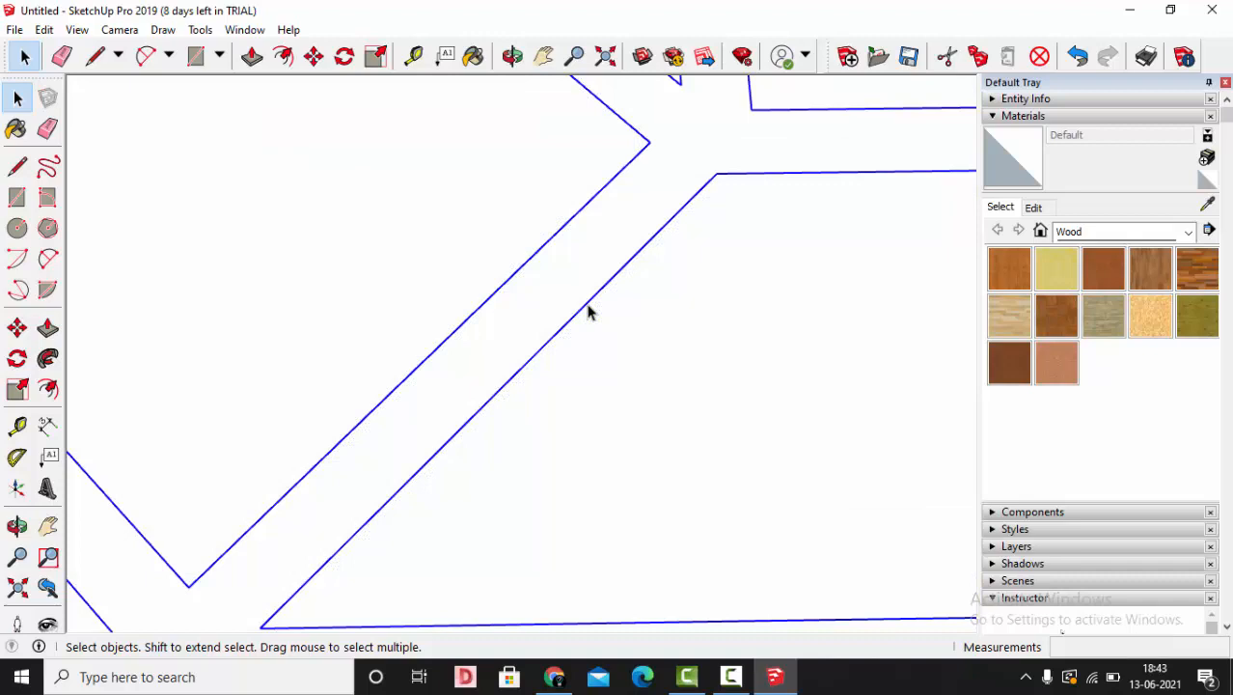
pyautogui.rightClick(589, 312)
pyautogui.click(644, 374)
pyautogui.scroll(-1, 585, 309)
pyautogui.scroll(-2, 580, 304)
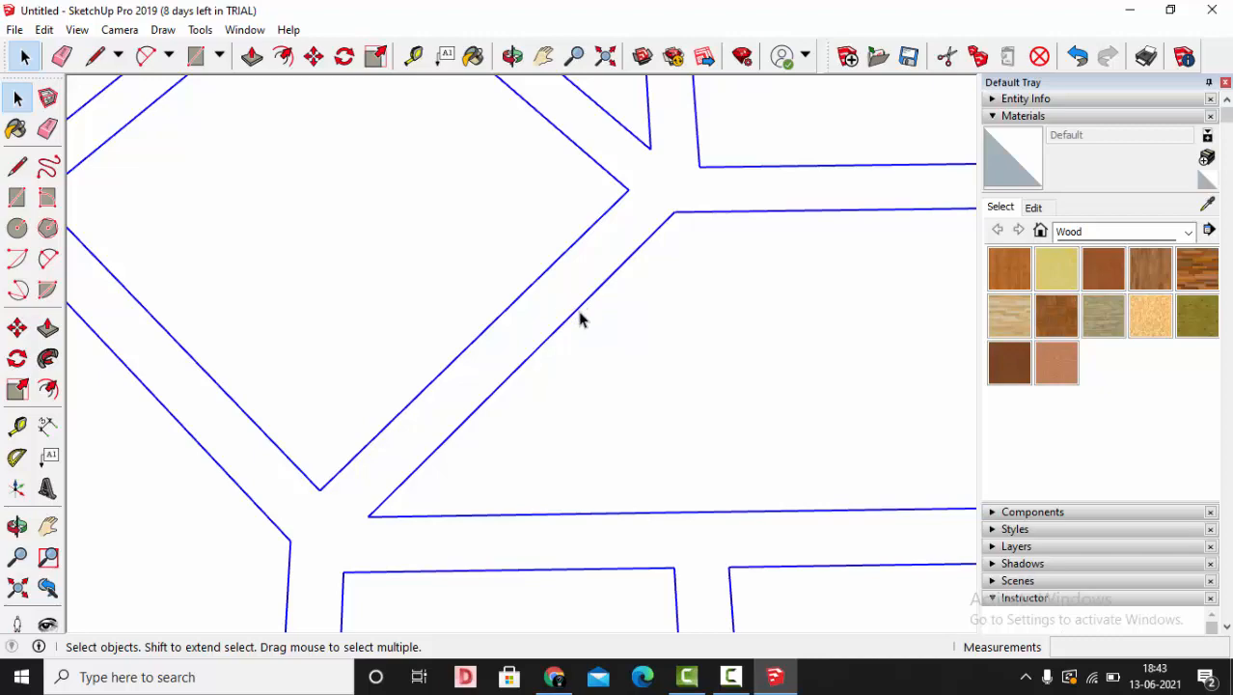
pyautogui.scroll(-8, 582, 329)
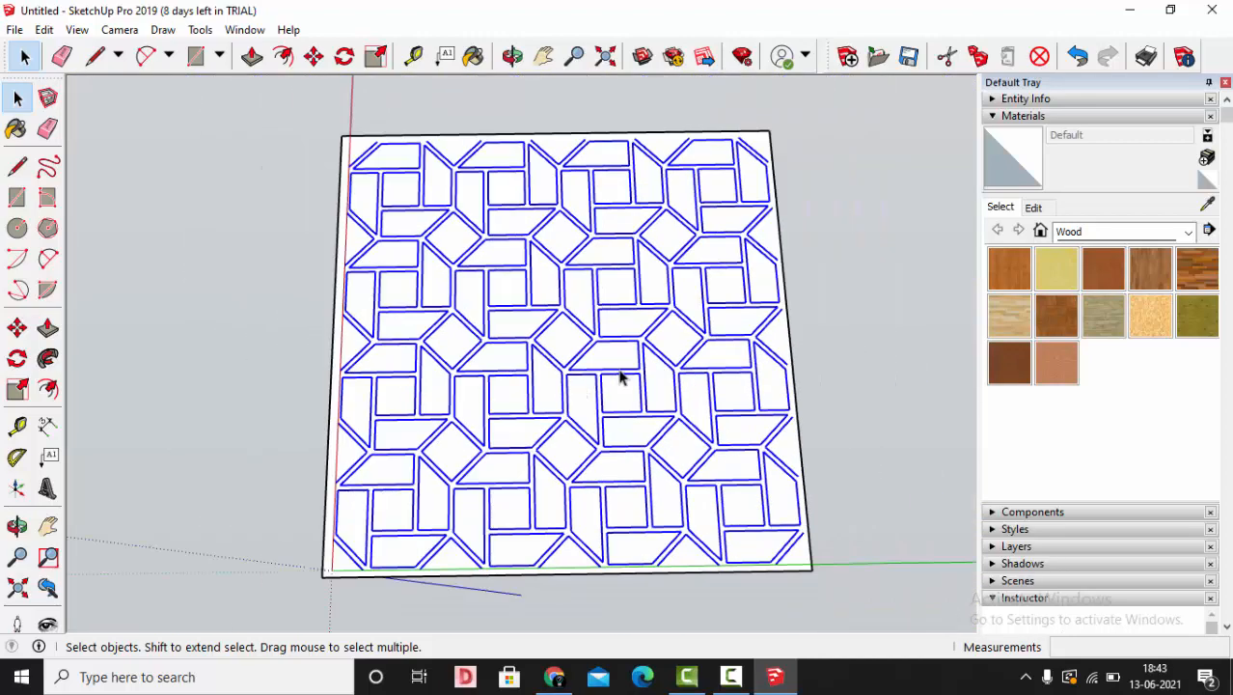
# Check that the squares, diamonds and trapezoids of the pattern are separate faces by selecting several of them one by one.
pyautogui.scroll(3, 655, 276)
pyautogui.click(647, 294)
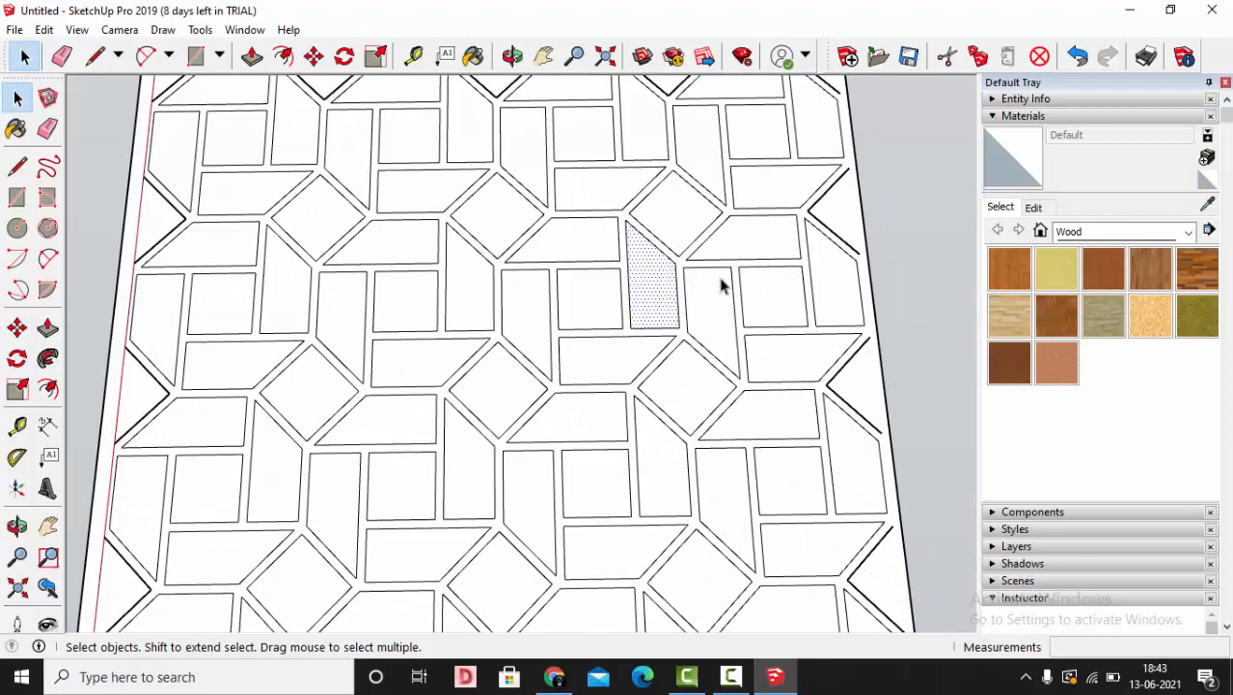
pyautogui.click(915, 215)
pyautogui.click(594, 363)
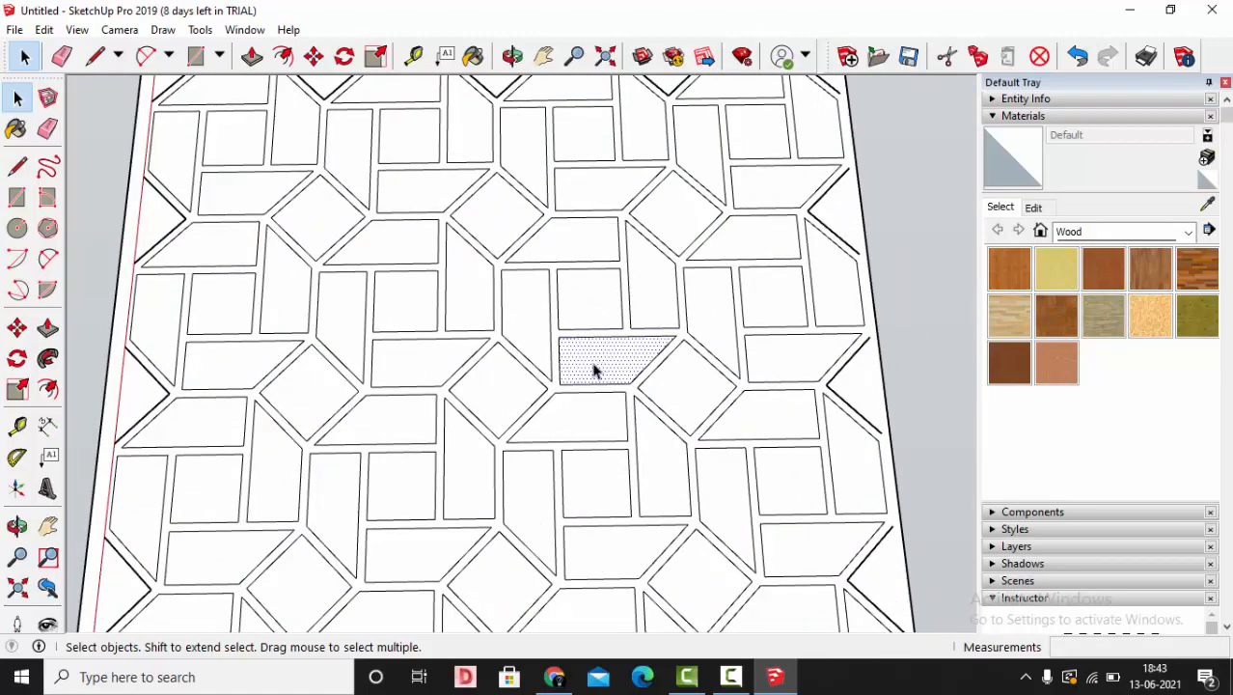
pyautogui.scroll(3, 540, 323)
pyautogui.click(542, 295)
pyautogui.click(568, 223)
pyautogui.click(586, 286)
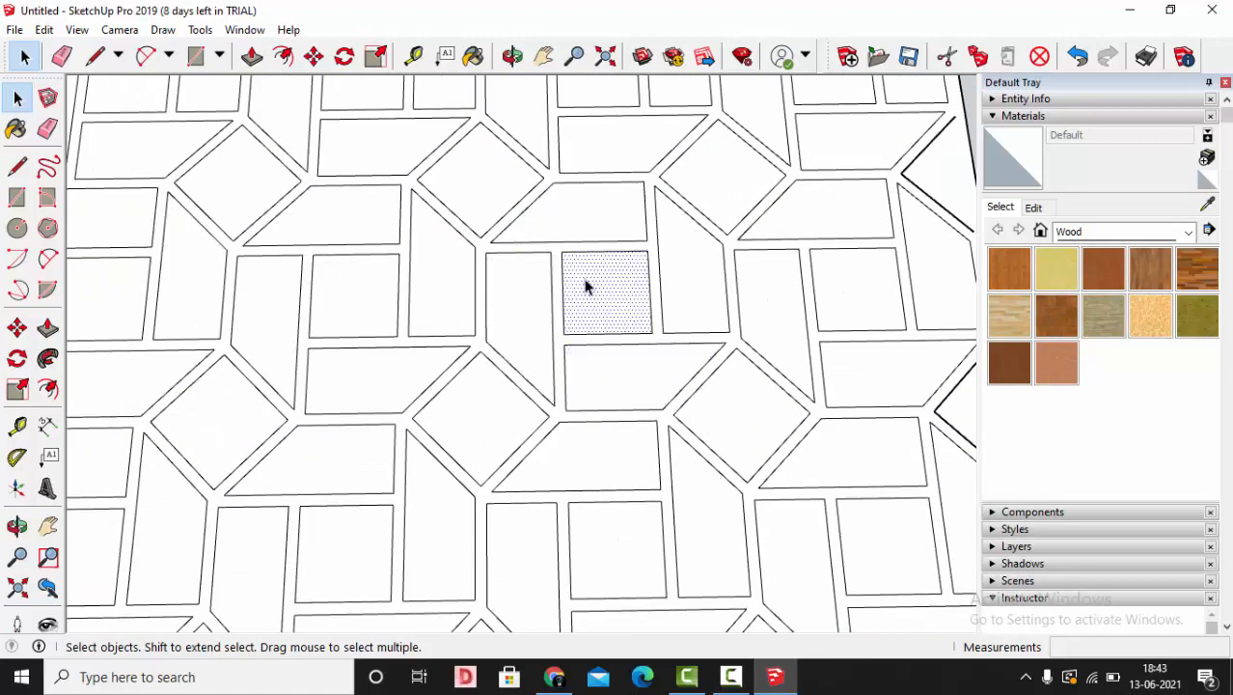
pyautogui.click(669, 278)
pyautogui.click(569, 214)
pyautogui.click(441, 270)
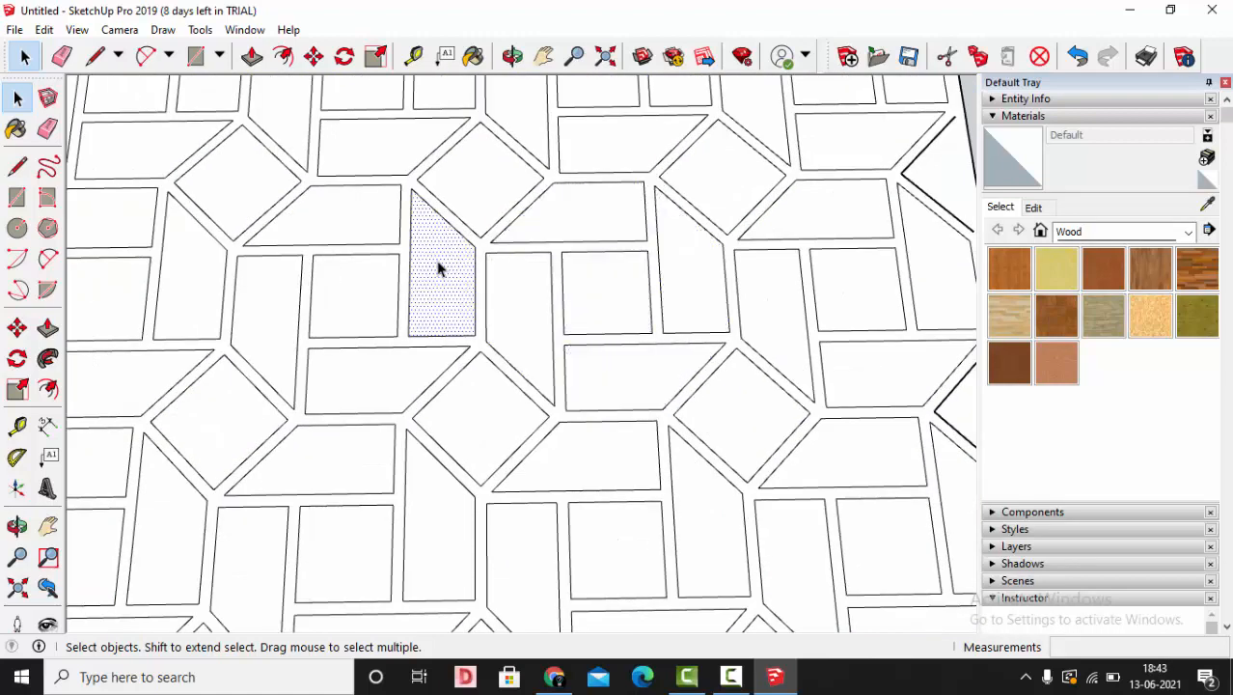
pyautogui.click(609, 219)
pyautogui.scroll(-4, 611, 270)
pyautogui.scroll(4, 526, 375)
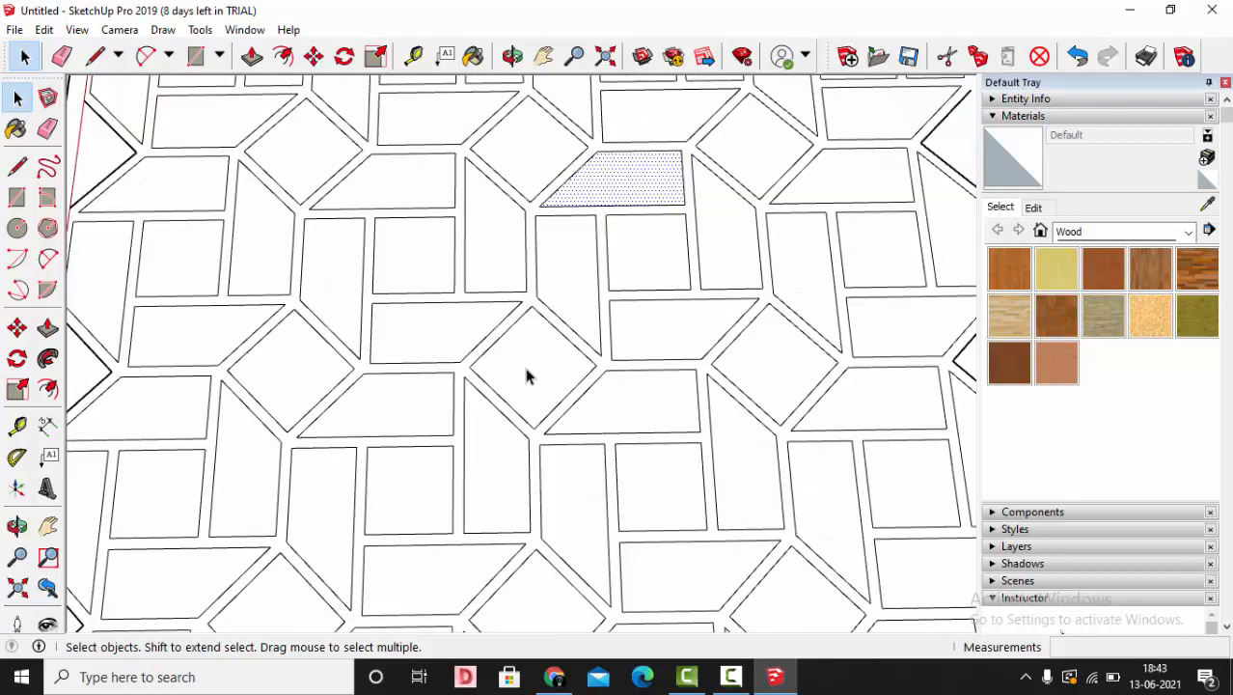
pyautogui.click(526, 375)
pyautogui.click(445, 330)
pyautogui.click(407, 261)
pyautogui.scroll(2, 311, 267)
pyautogui.click(326, 307)
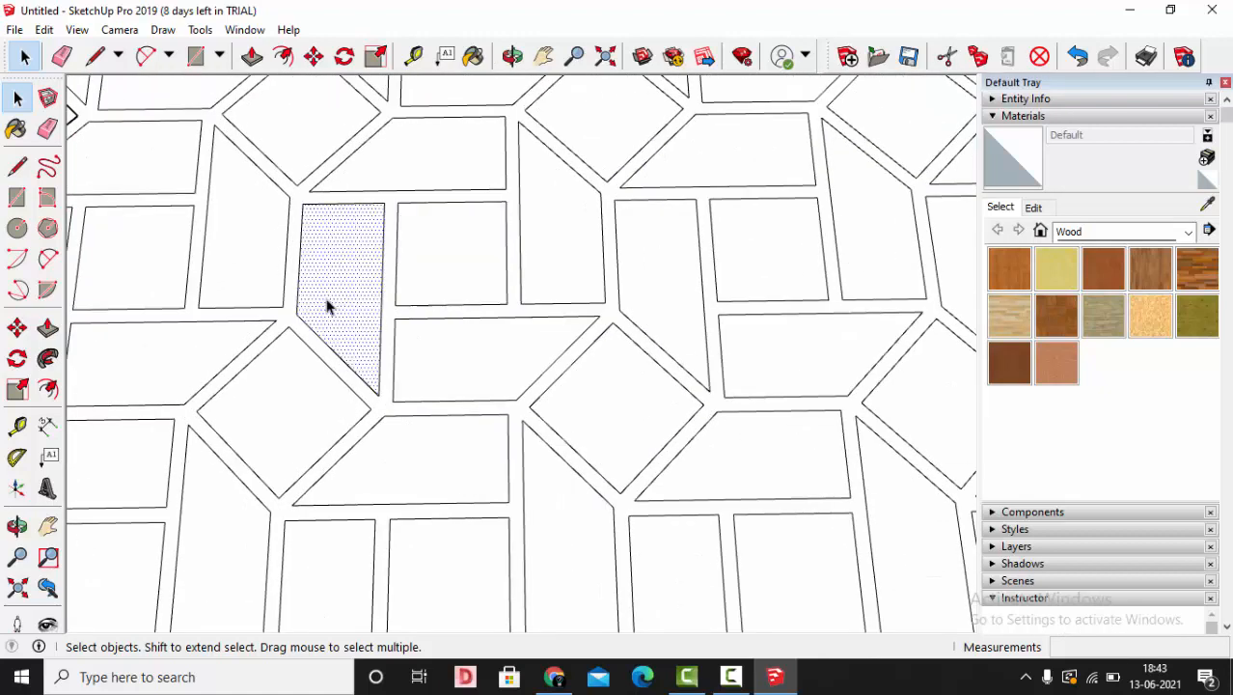
pyautogui.click(286, 443)
pyautogui.scroll(-2, 422, 169)
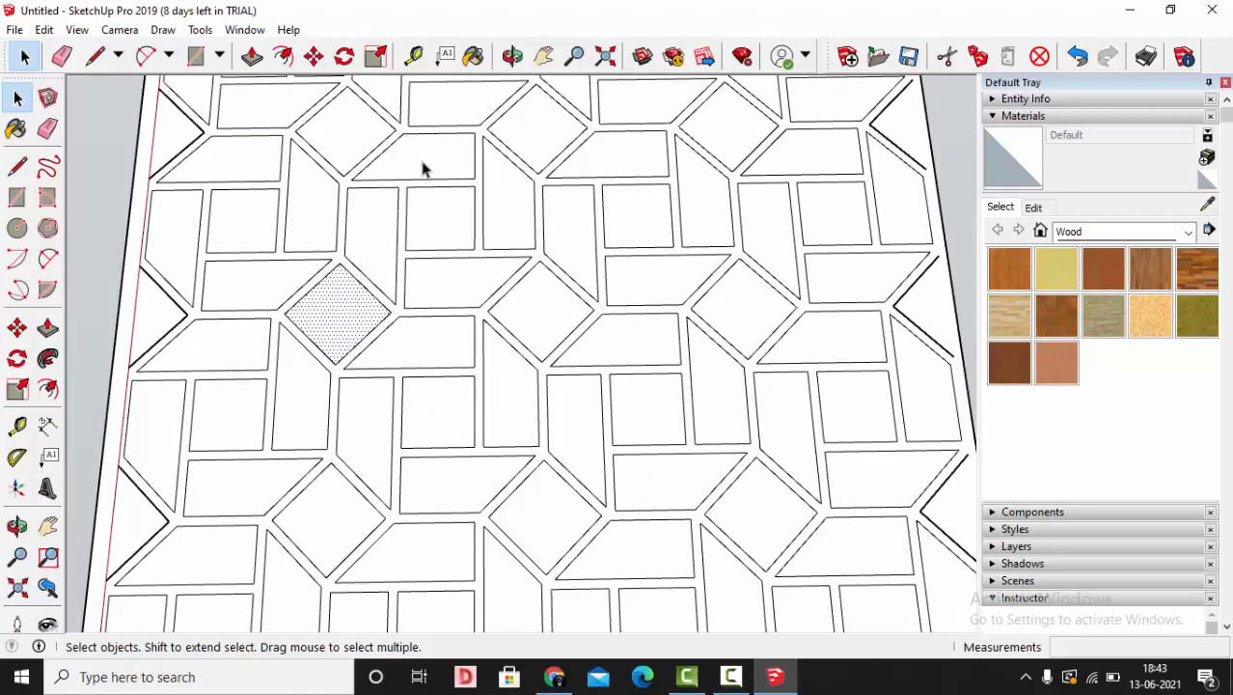
pyautogui.scroll(-2, 430, 168)
pyautogui.scroll(1, 607, 396)
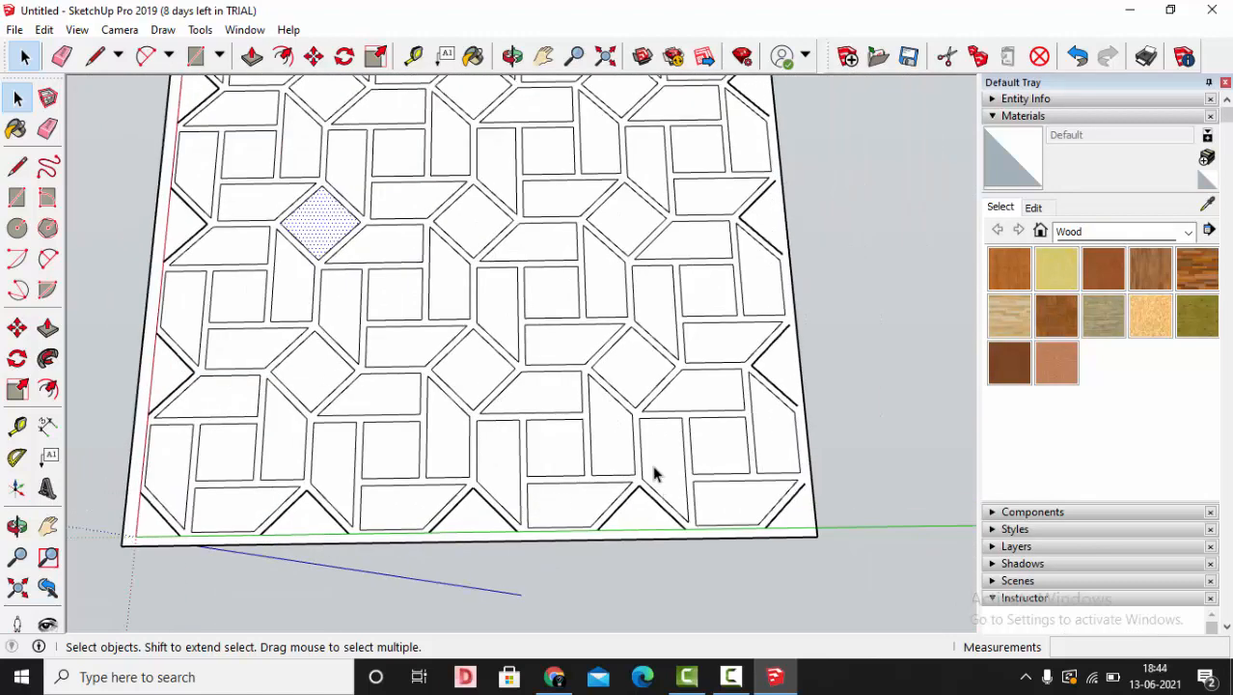
# Delete the square, the five trapezoids and the upper diamond face of the third motif along the green-axis edge.
pyautogui.scroll(1, 642, 473)
pyautogui.scroll(1, 585, 349)
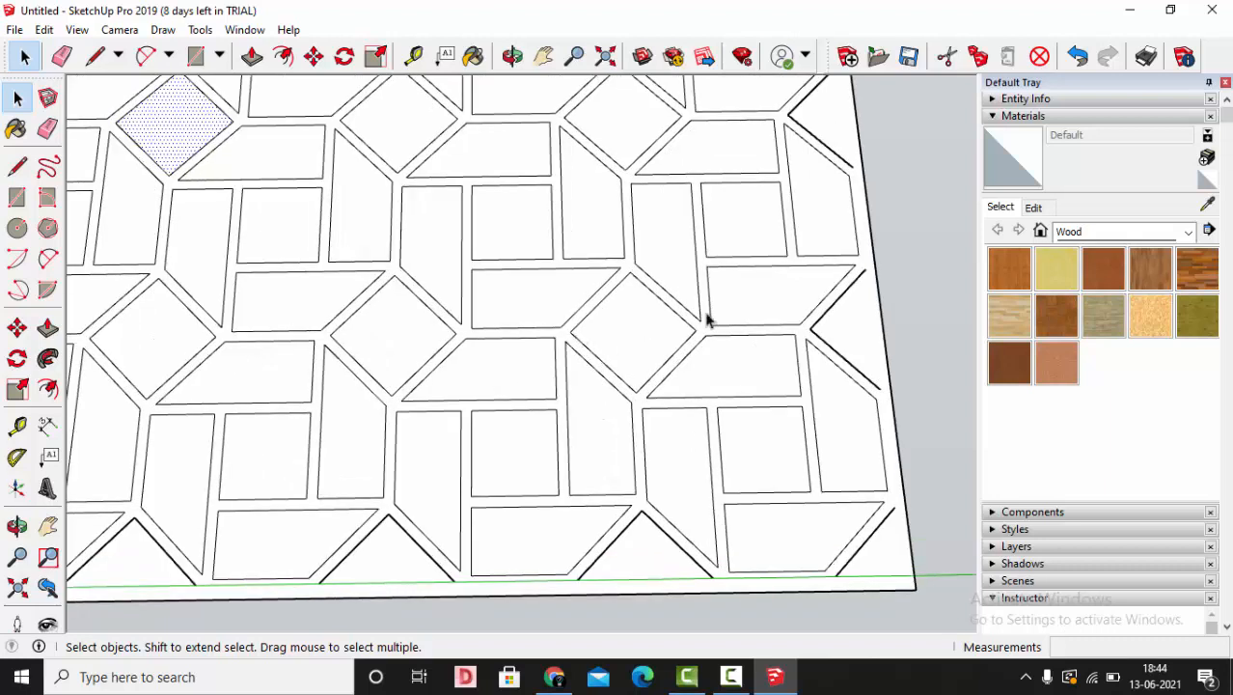
pyautogui.click(617, 335)
pyautogui.press('Delete')
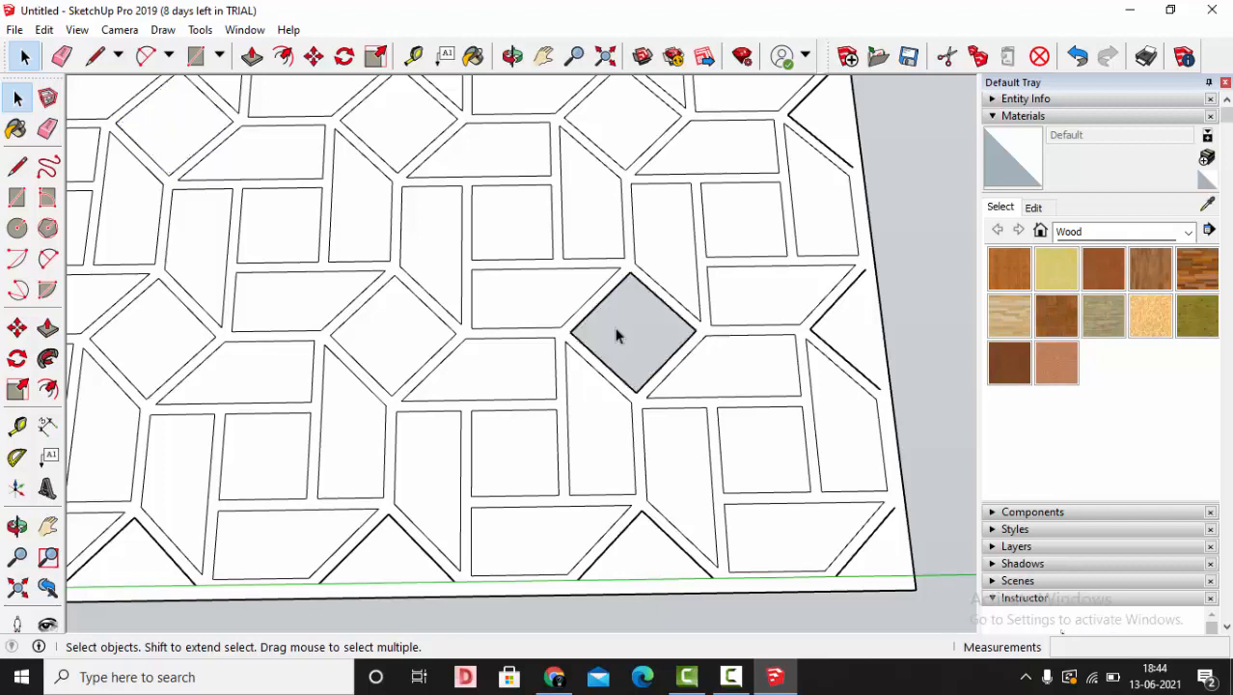
pyautogui.click(591, 419)
pyautogui.press('Delete')
pyautogui.click(509, 393)
pyautogui.press('Delete')
pyautogui.click(504, 459)
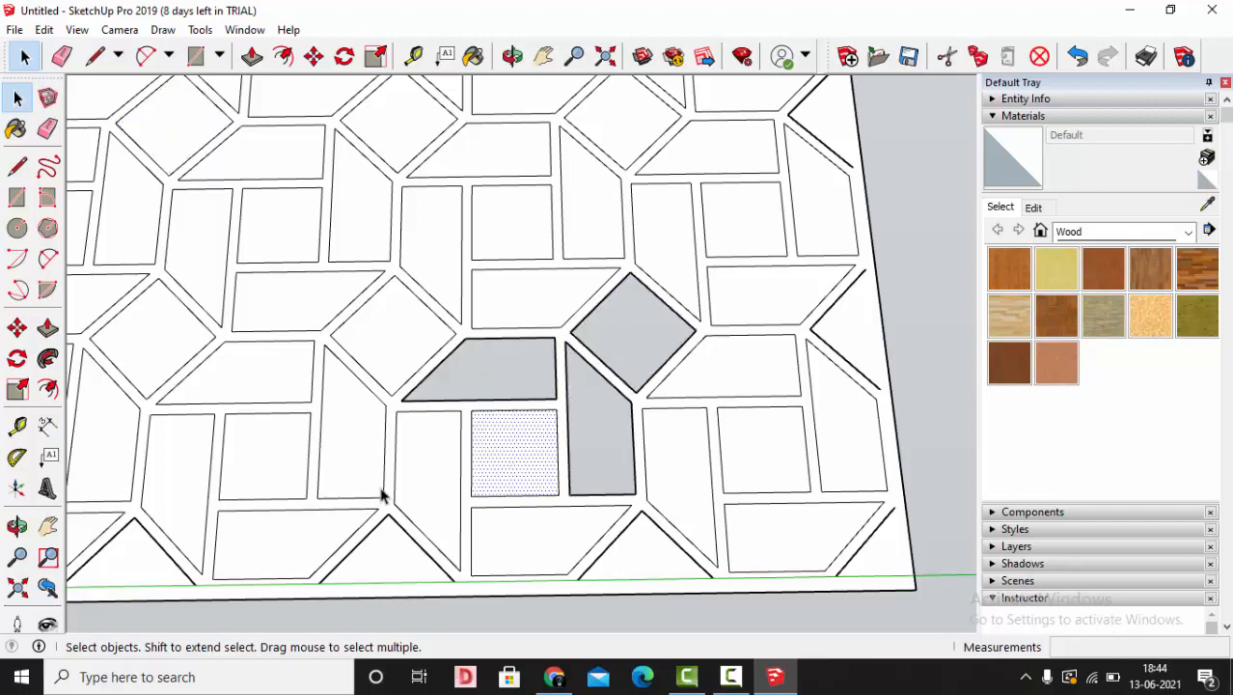
pyautogui.press('Delete')
pyautogui.click(438, 478)
pyautogui.press('Delete')
pyautogui.click(538, 300)
pyautogui.press('Delete')
pyautogui.click(537, 542)
pyautogui.press('Delete')
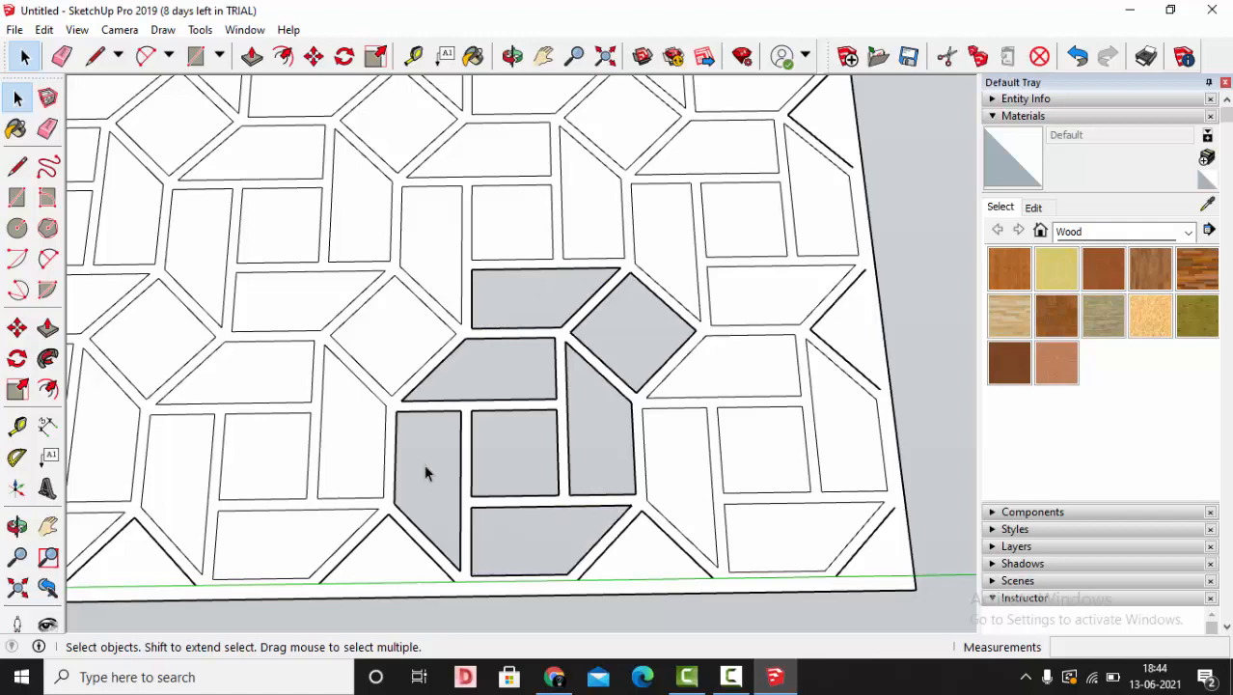
# Delete the diamond, square and four trapezoid faces of the neighbouring second motif along the green-axis edge.
pyautogui.click(394, 336)
pyautogui.press('Delete')
pyautogui.click(349, 453)
pyautogui.press('Delete')
pyautogui.click(216, 557)
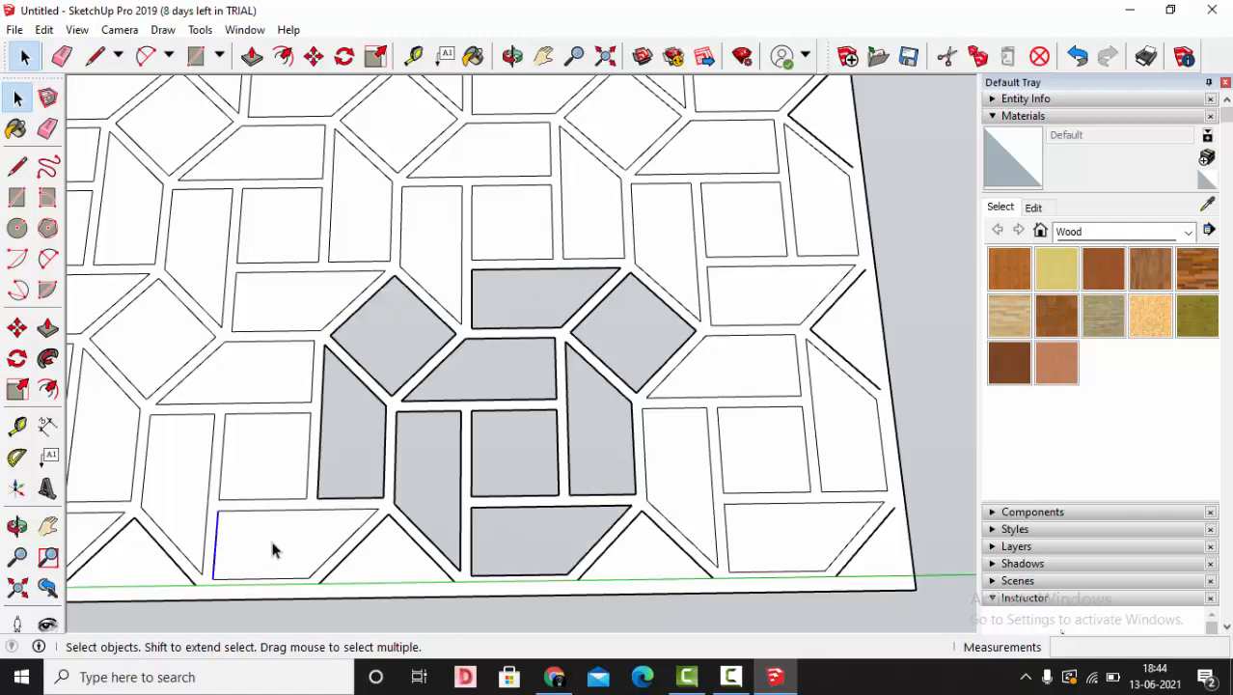
pyautogui.press('Delete')
pyautogui.click(262, 441)
pyautogui.press('Delete')
pyautogui.click(169, 454)
pyautogui.press('Delete')
pyautogui.click(270, 361)
pyautogui.press('Delete')
# Delete the diamond and the trapezoid faces lying between the first and second rows near the second motif from the origin.
pyautogui.scroll(-3, 646, 367)
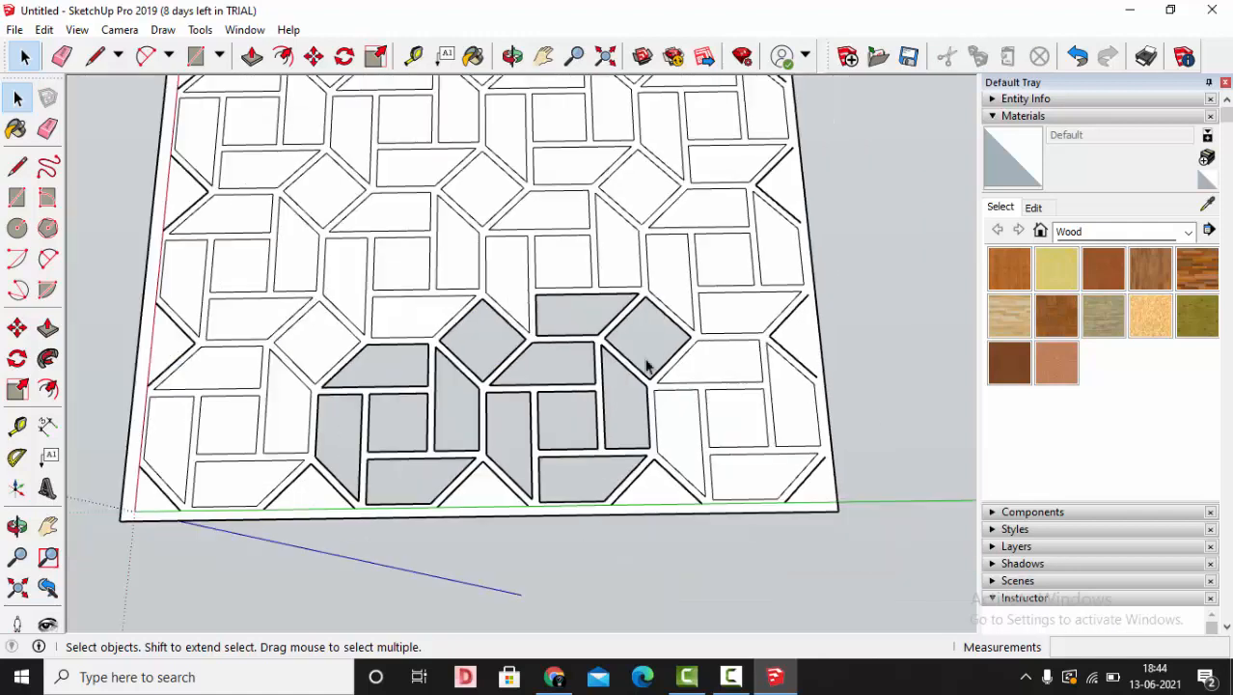
pyautogui.scroll(2, 394, 349)
pyautogui.click(433, 334)
pyautogui.press('Delete')
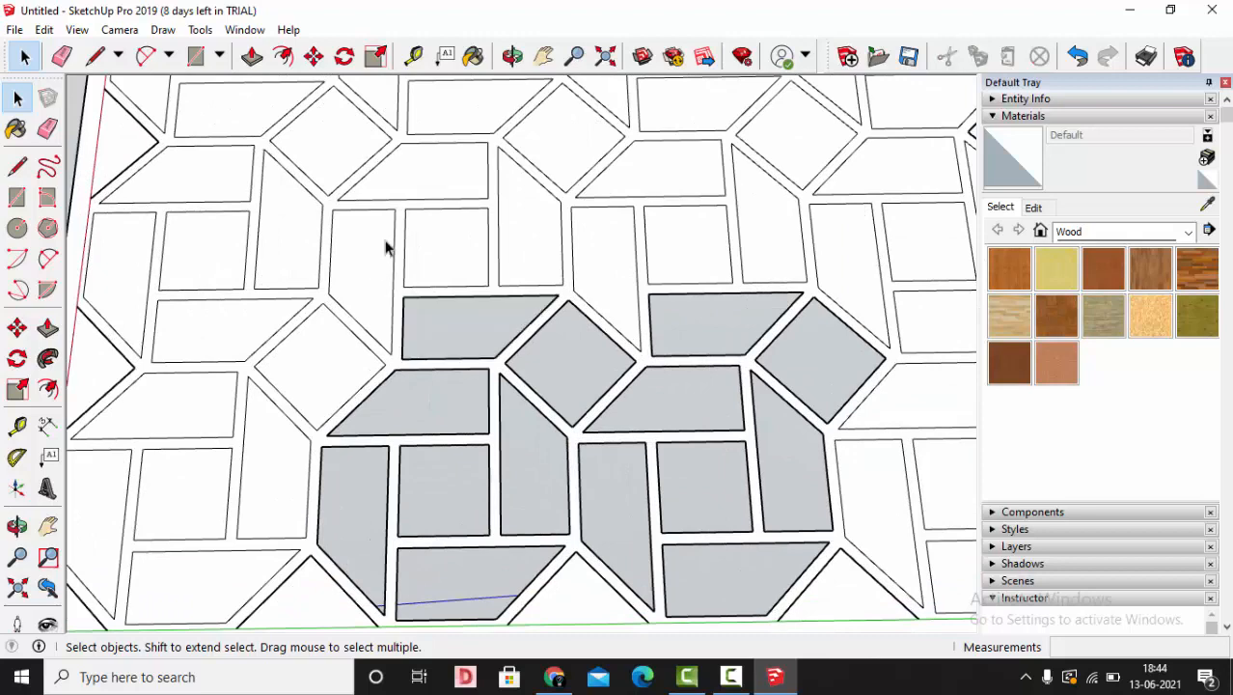
pyautogui.click(376, 215)
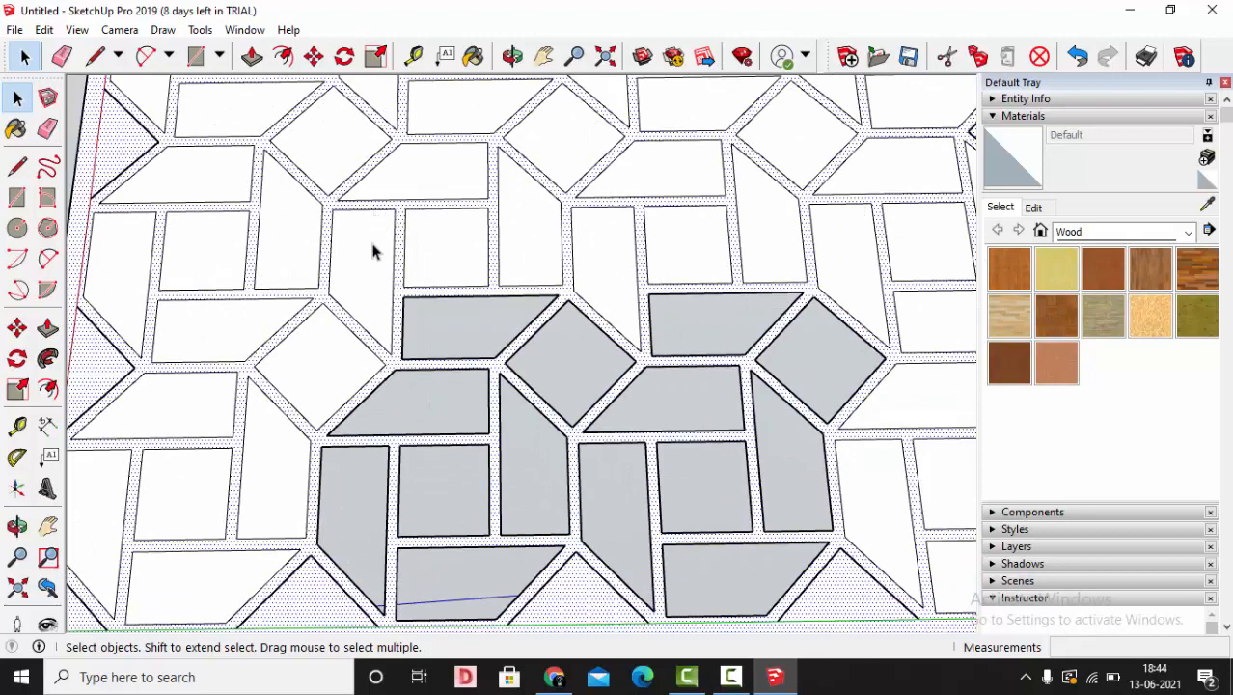
pyautogui.click(374, 250)
pyautogui.press('Delete')
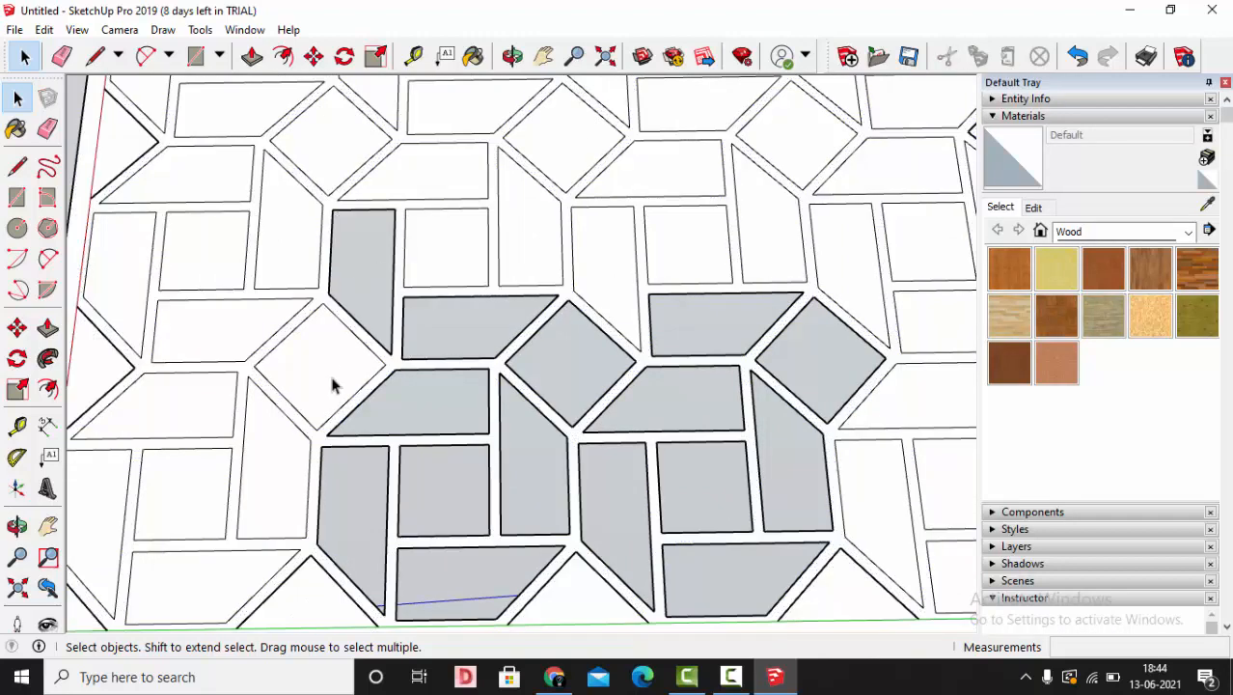
pyautogui.click(320, 374)
pyautogui.press('Delete')
pyautogui.click(168, 333)
pyautogui.press('Delete')
# Delete the square and the remaining three trapezoids of the second-row motif beside the red axis.
pyautogui.click(242, 255)
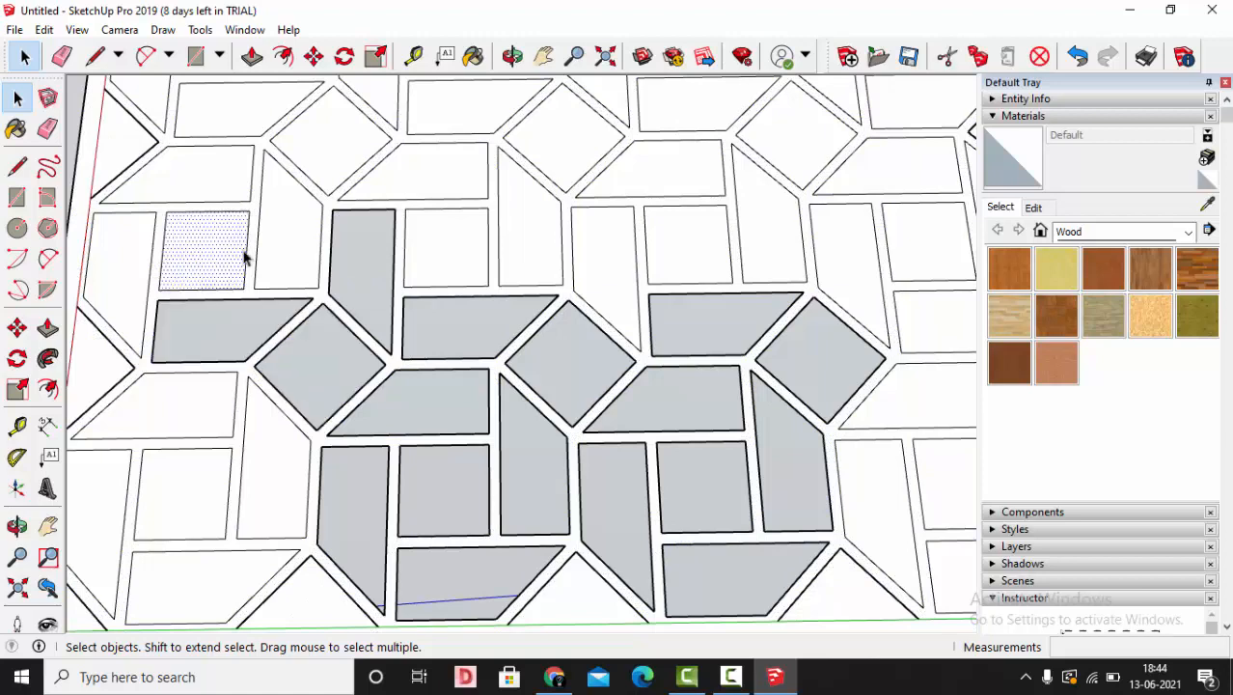
pyautogui.press('Delete')
pyautogui.click(274, 240)
pyautogui.press('Delete')
pyautogui.click(193, 186)
pyautogui.press('Delete')
pyautogui.click(118, 254)
pyautogui.press('Delete')
pyautogui.scroll(-2, 275, 193)
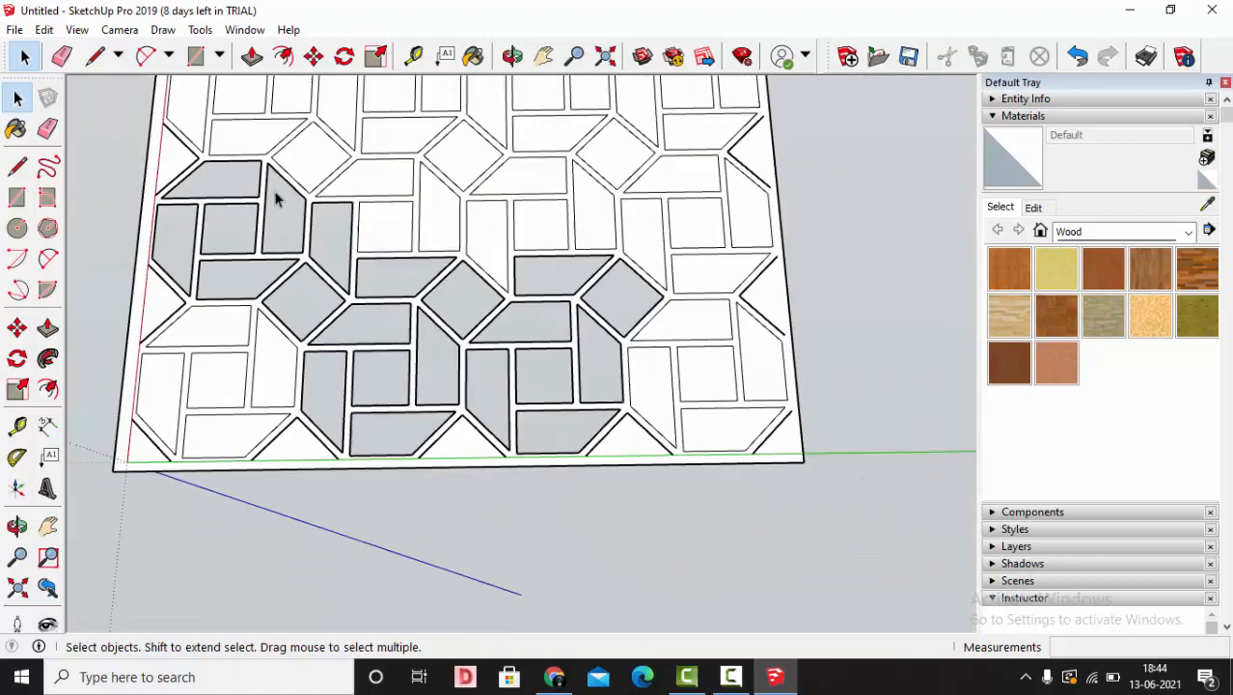
# Delete the square and the four trapezoid faces of the corner motif at the origin.
pyautogui.scroll(2, 171, 322)
pyautogui.click(171, 322)
pyautogui.press('Delete')
pyautogui.click(140, 402)
pyautogui.press('Delete')
pyautogui.click(205, 405)
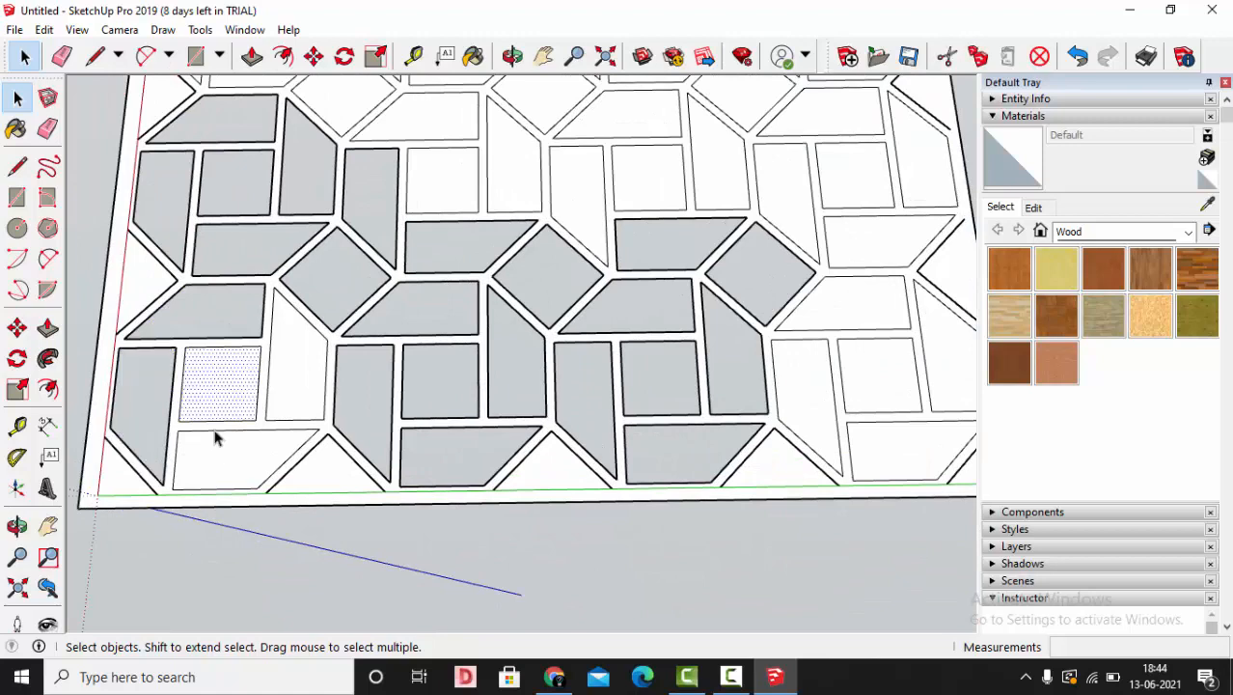
pyautogui.click(217, 444)
pyautogui.press('Delete')
pyautogui.click(290, 391)
pyautogui.press('Delete')
pyautogui.scroll(-1, 299, 453)
pyautogui.click(617, 521)
pyautogui.scroll(-2, 645, 555)
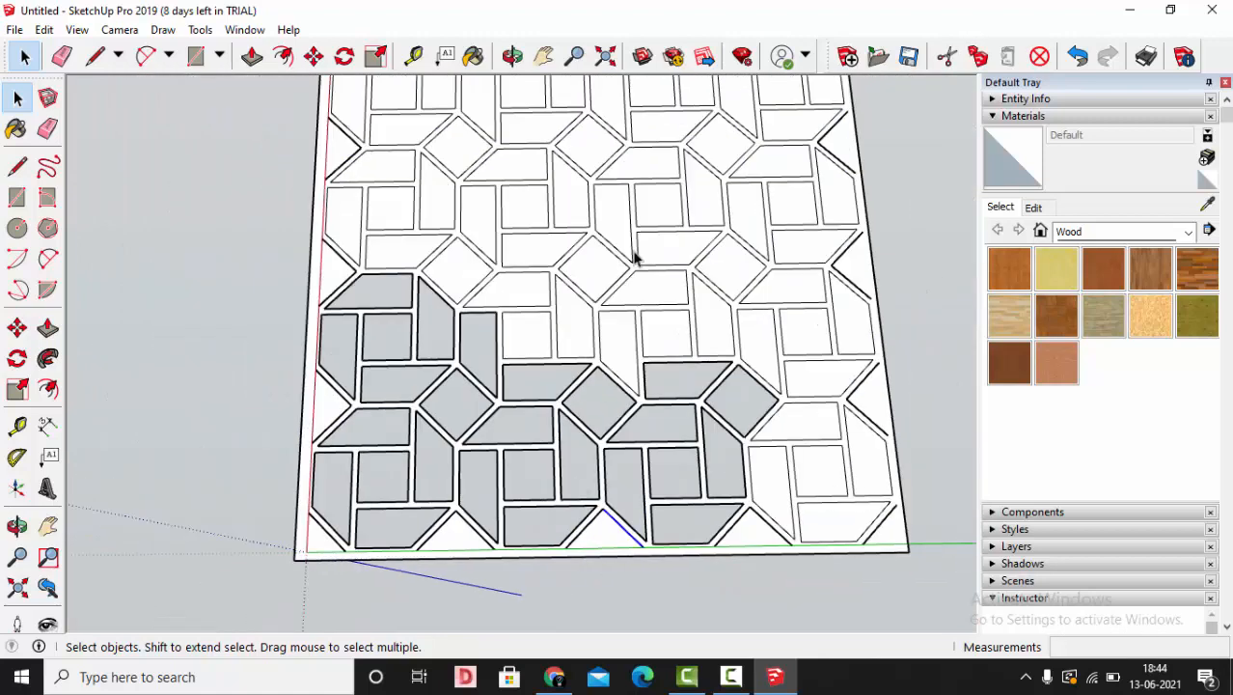
# Delete the square and trapezoids of the second motif in the second row, plus the diamonds and trapezoids bordering the third row.
pyautogui.scroll(2, 646, 258)
pyautogui.click(578, 282)
pyautogui.press('Delete')
pyautogui.click(548, 361)
pyautogui.press('Delete')
pyautogui.click(464, 319)
pyautogui.press('Delete')
pyautogui.click(492, 257)
pyautogui.press('Delete')
pyautogui.click(395, 263)
pyautogui.press('Delete')
pyautogui.click(416, 217)
pyautogui.press('Delete')
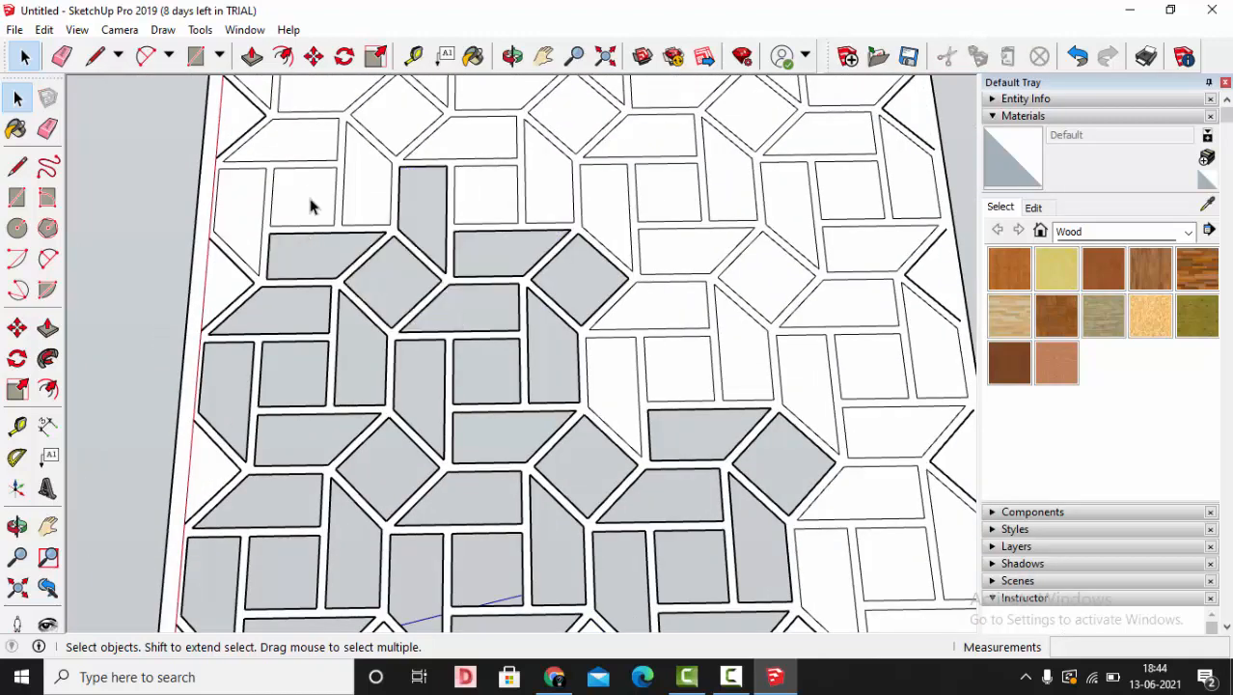
# Delete the square and trapezoid faces of the third- and fourth-row motifs beside the red axis, including the diamond next to them.
pyautogui.click(379, 197)
pyautogui.press('Delete')
pyautogui.click(311, 154)
pyautogui.press('Delete')
pyautogui.keyDown('shift'); pyautogui.moveTo(307, 115); pyautogui.dragTo(310, 222, button='middle'); pyautogui.keyUp('shift')
pyautogui.click(295, 193)
pyautogui.press('Delete')
pyautogui.click(253, 197)
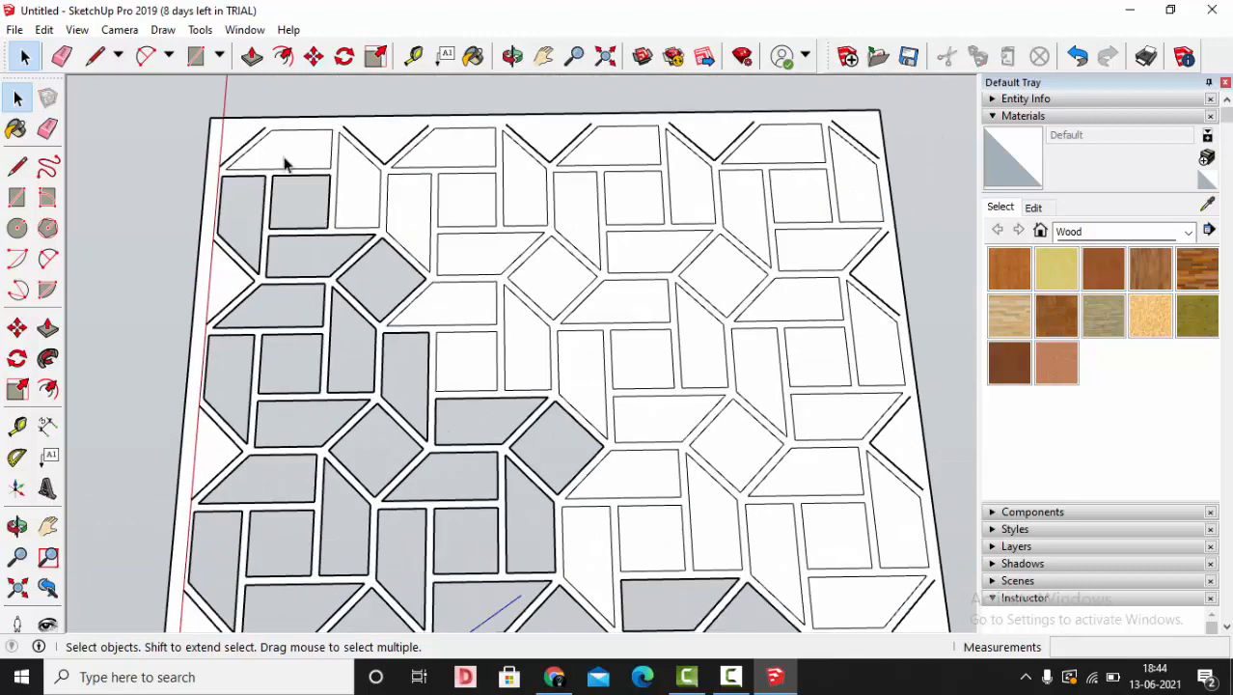
pyautogui.press('Delete')
# Delete the second motif's faces in the row farthest from the green axis, plus the neighbouring trapezoid and diamond.
pyautogui.click(463, 255)
pyautogui.press('Delete')
pyautogui.click(520, 191)
pyautogui.press('Delete')
pyautogui.click(576, 217)
pyautogui.press('Delete')
pyautogui.click(557, 270)
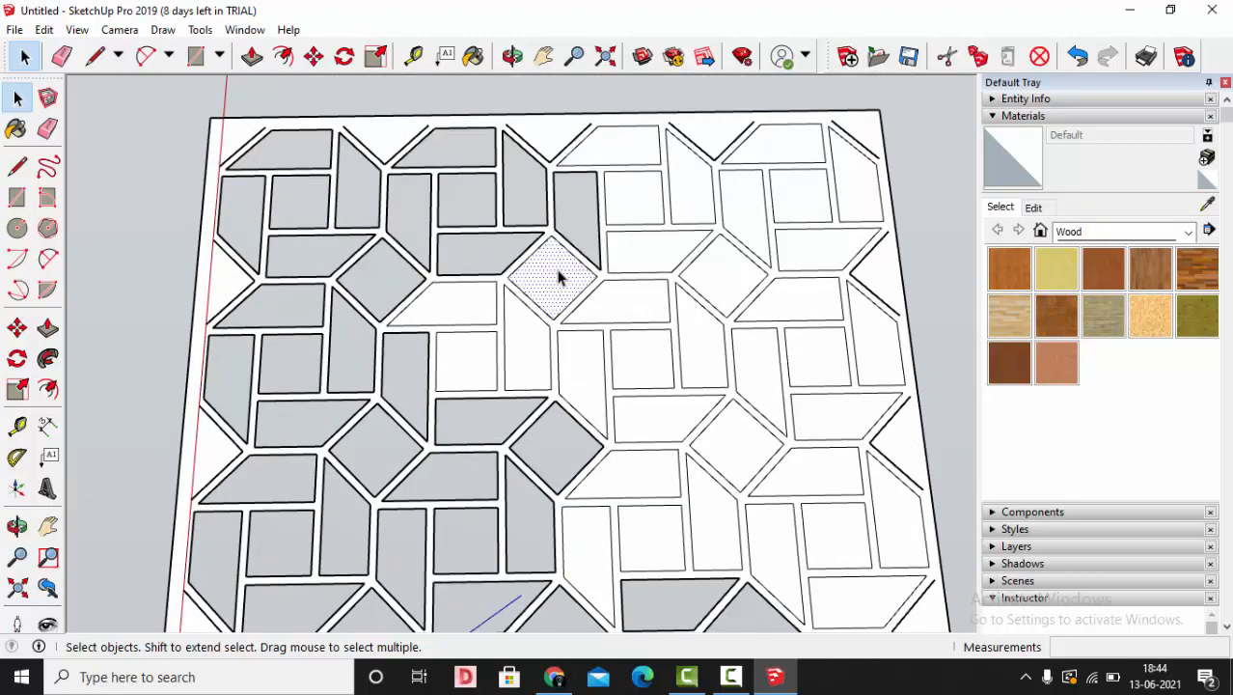
# Delete the square and trapezoid faces of the third and fourth motifs in the row farthest from the green axis.
pyautogui.click(692, 193)
pyautogui.press('Delete')
pyautogui.click(772, 146)
pyautogui.press('Delete')
pyautogui.click(747, 214)
pyautogui.press('Delete')
pyautogui.click(803, 201)
pyautogui.press('Delete')
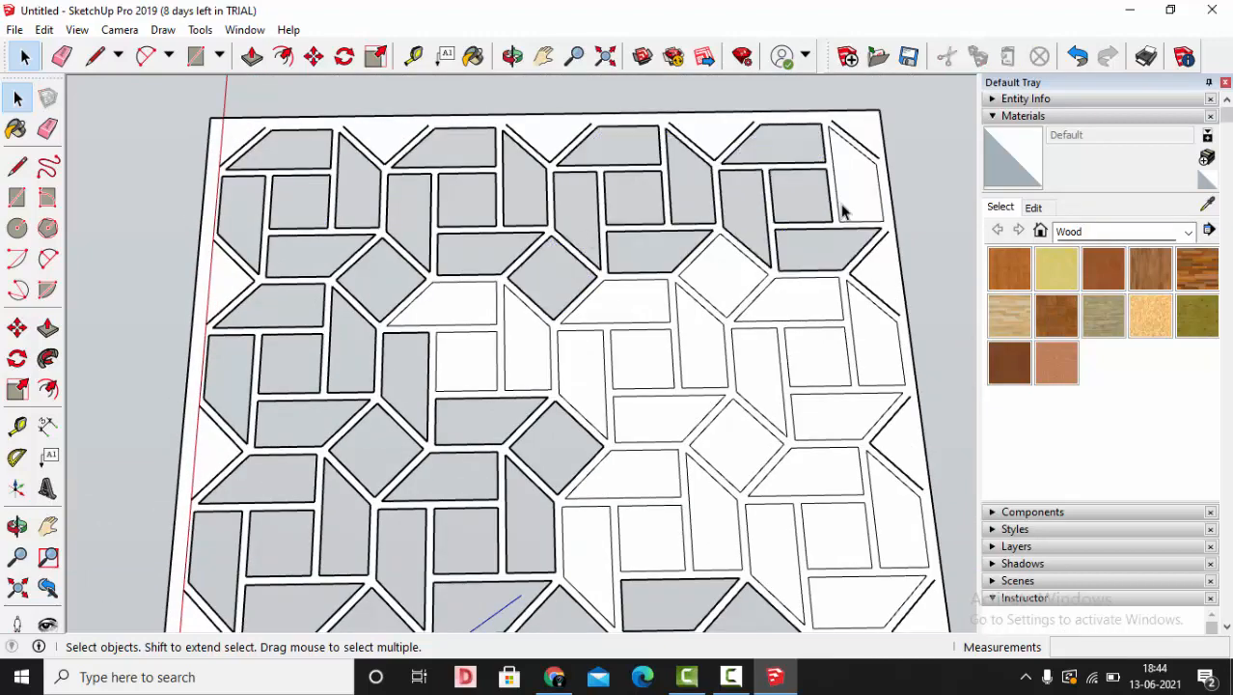
# Delete the remaining square and trapezoid faces of the second and third motifs in the third row.
pyautogui.click(634, 307)
pyautogui.press('Delete')
pyautogui.click(638, 355)
pyautogui.press('Delete')
pyautogui.click(589, 386)
pyautogui.press('Delete')
pyautogui.click(528, 355)
pyautogui.press('Delete')
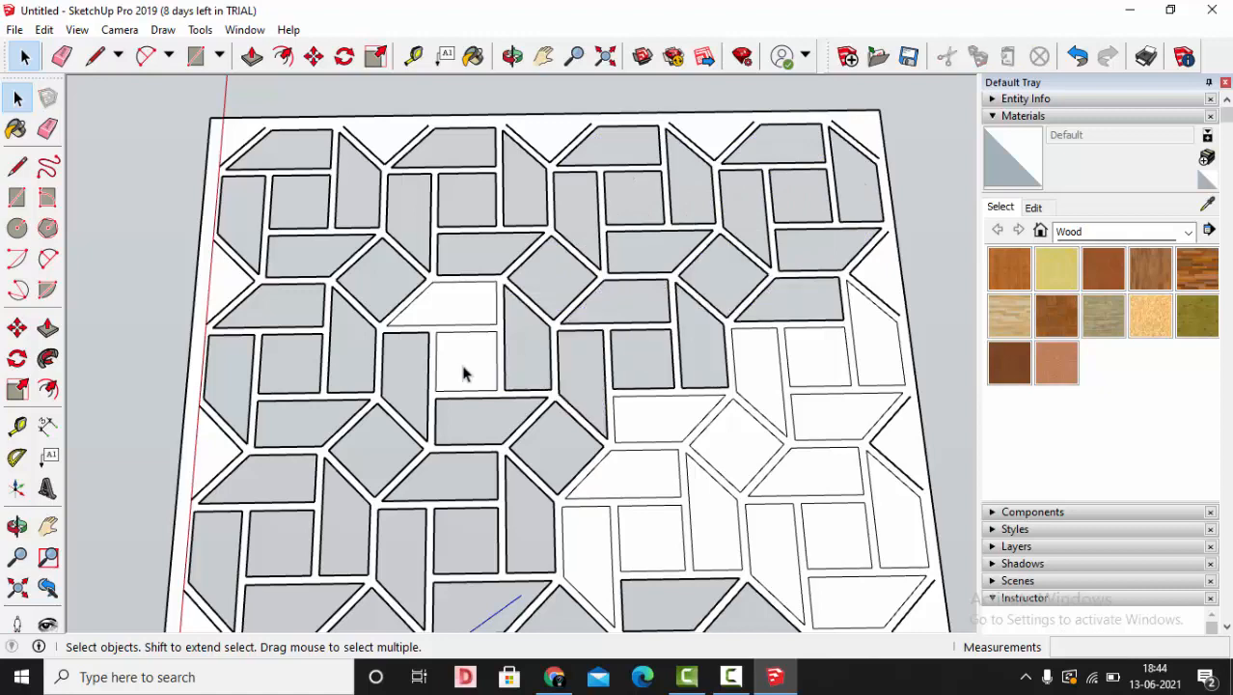
pyautogui.press('Delete')
# Delete the square and upright trapezoids of the third row's last motif, at the edge opposite the red axis.
pyautogui.click(748, 364)
pyautogui.press('Delete')
pyautogui.click(815, 359)
pyautogui.press('Delete')
pyautogui.click(870, 343)
pyautogui.press('Delete')
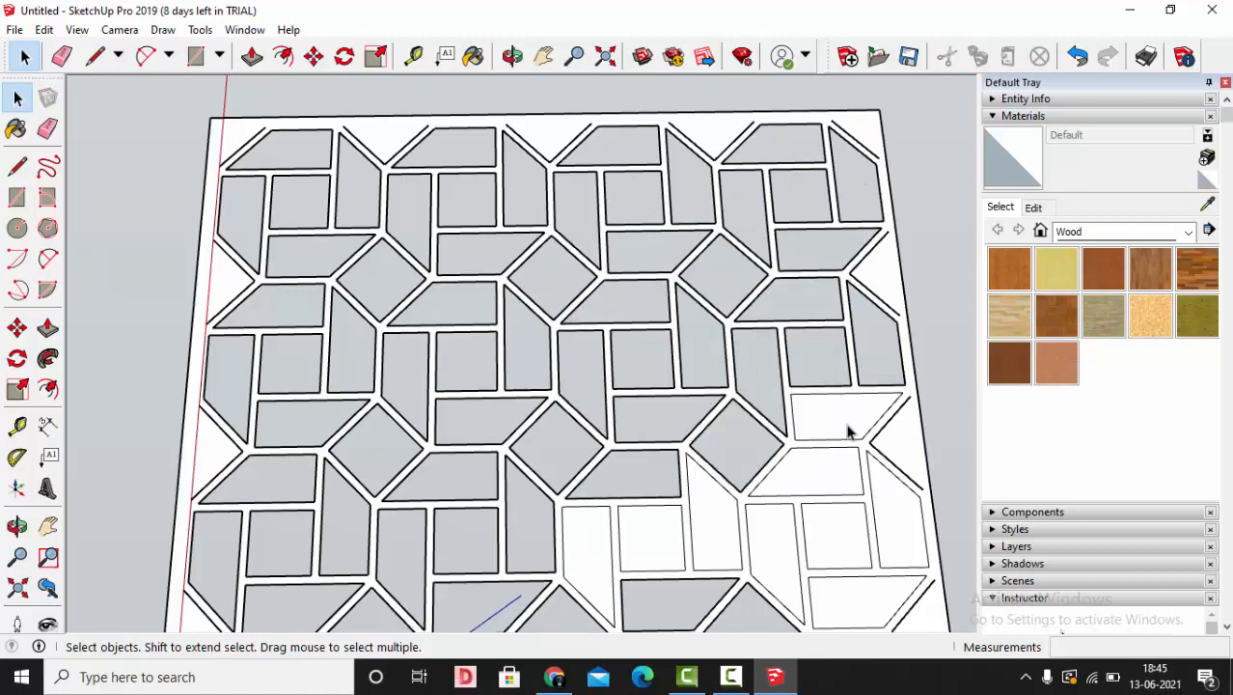
# Delete the remaining square and trapezoid faces of the first and second rows toward the edge opposite the red axis.
pyautogui.keyDown('shift'); pyautogui.moveTo(786, 502); pyautogui.dragTo(740, 387, button='middle'); pyautogui.keyUp('shift')
pyautogui.scroll(-3, 540, 447)
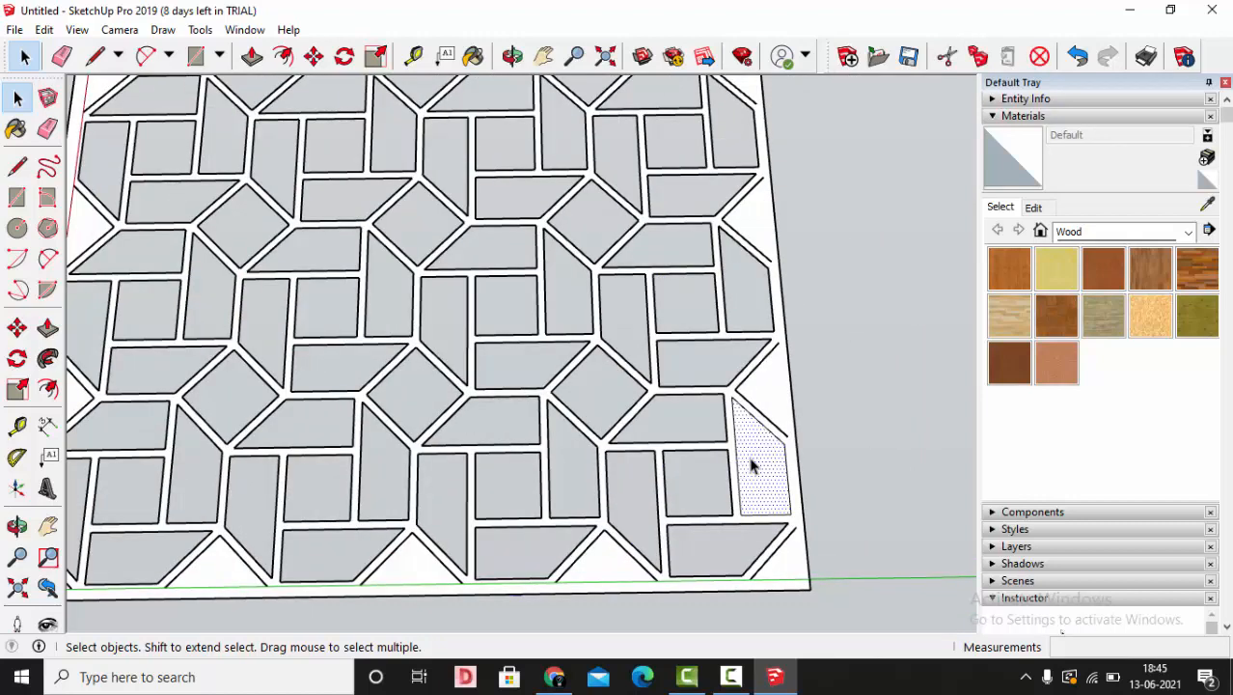
pyautogui.scroll(-6, 828, 370)
pyautogui.scroll(2, 819, 278)
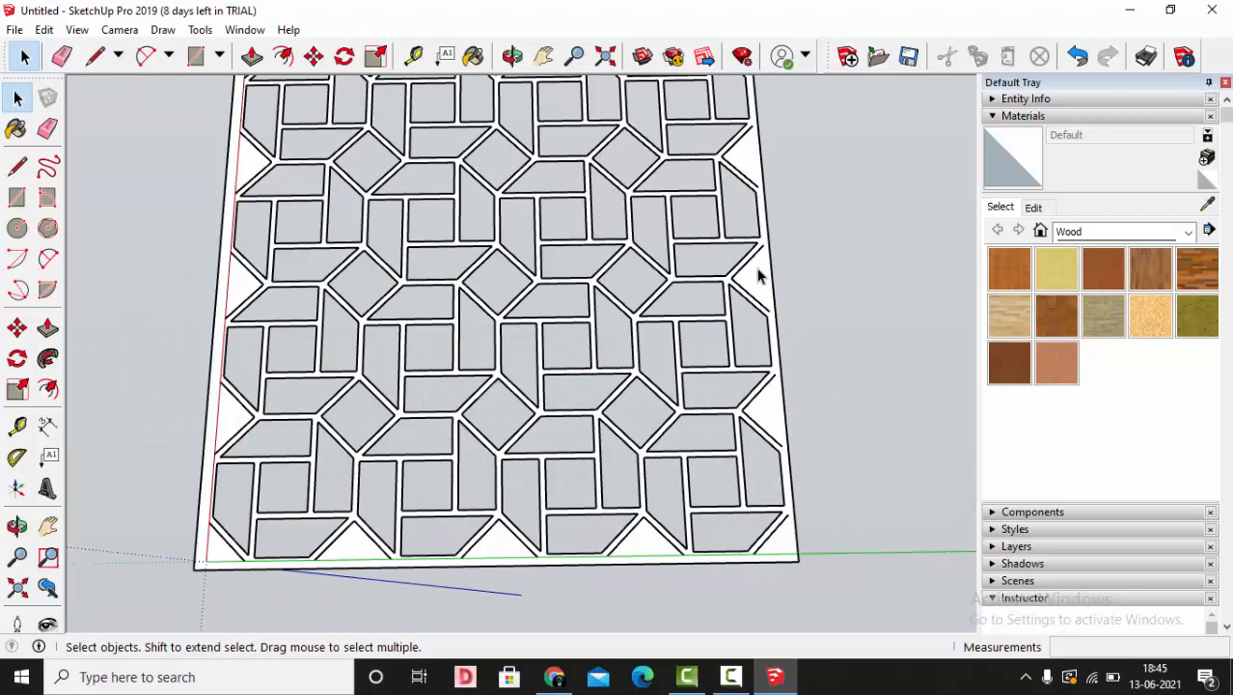
# Check whether the open triangles along the edge opposite the red axis are separate faces by selecting one.
pyautogui.scroll(1, 762, 343)
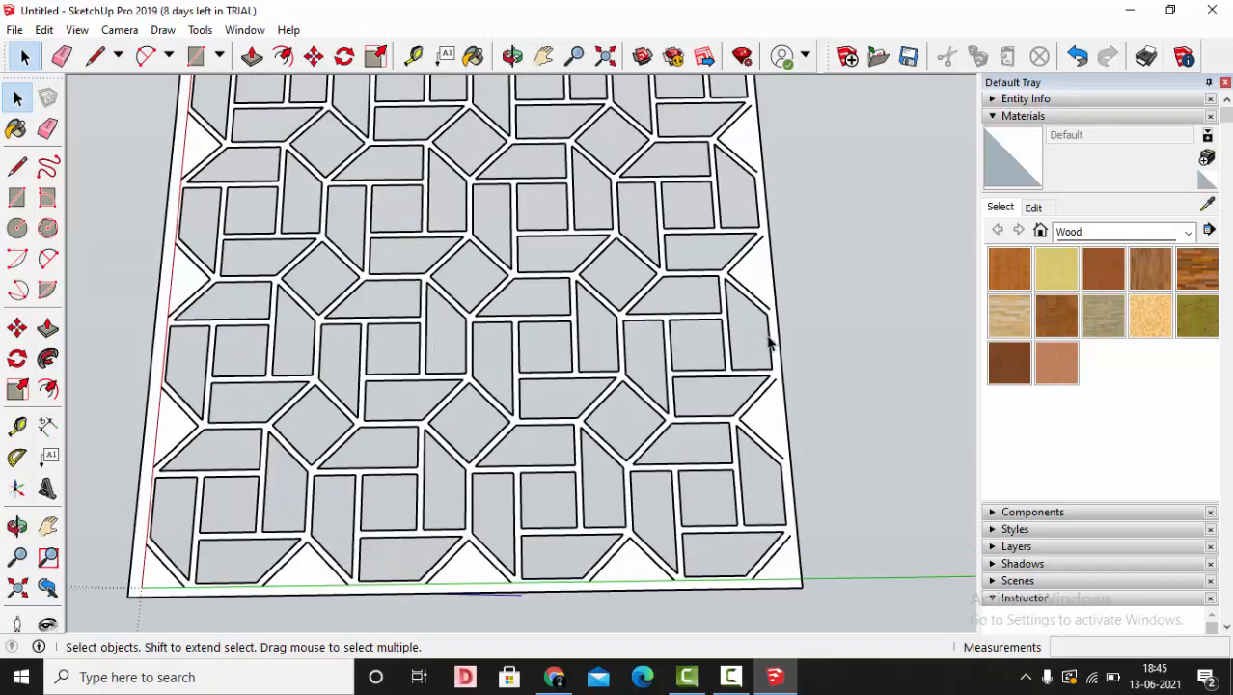
pyautogui.scroll(2, 773, 279)
pyautogui.click(755, 275)
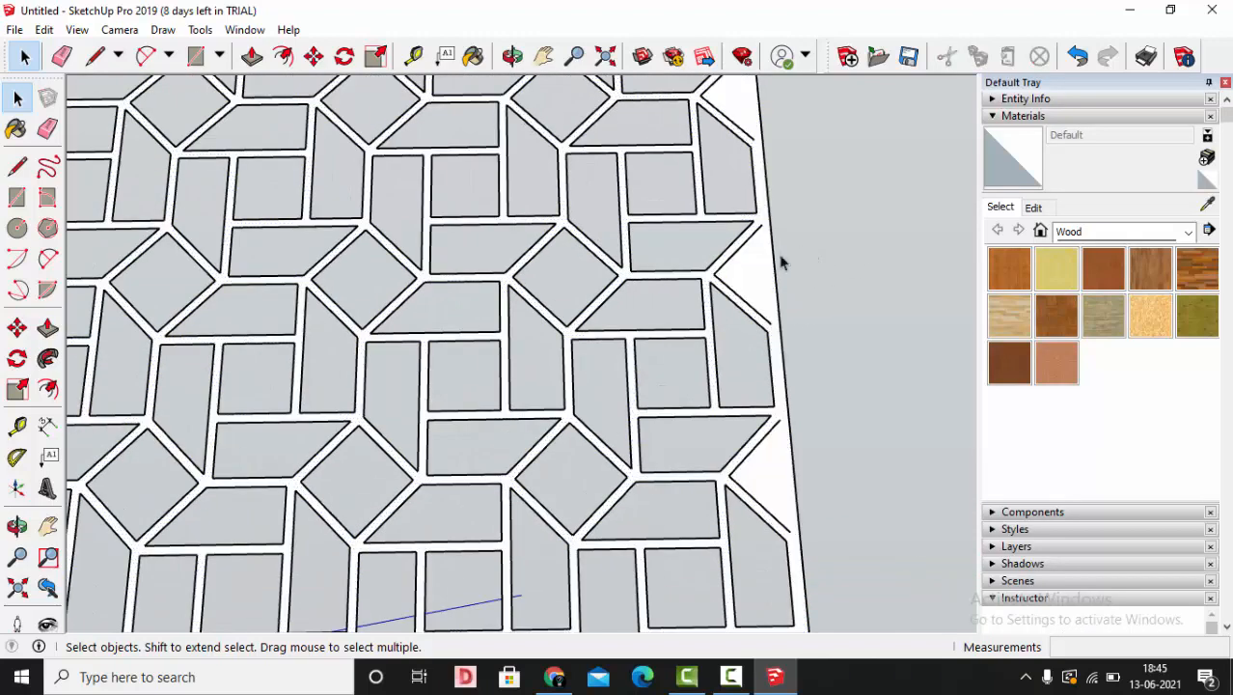
pyautogui.scroll(2, 762, 270)
pyautogui.scroll(-1, 762, 270)
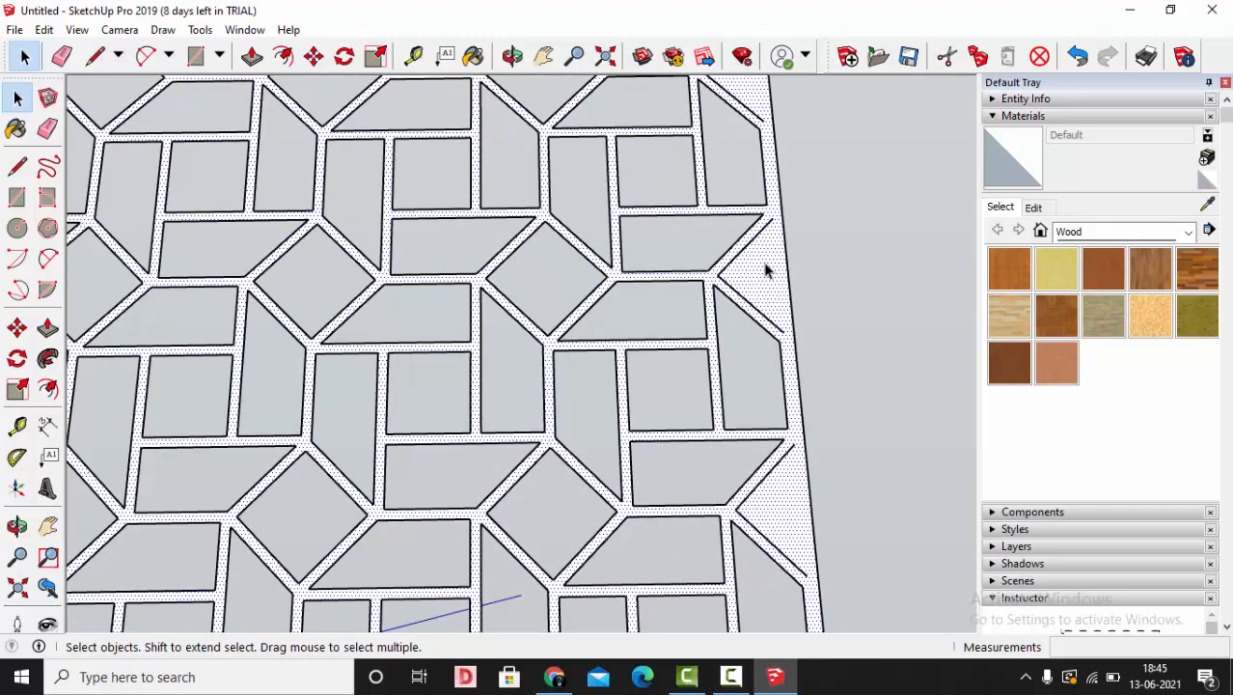
pyautogui.click(830, 235)
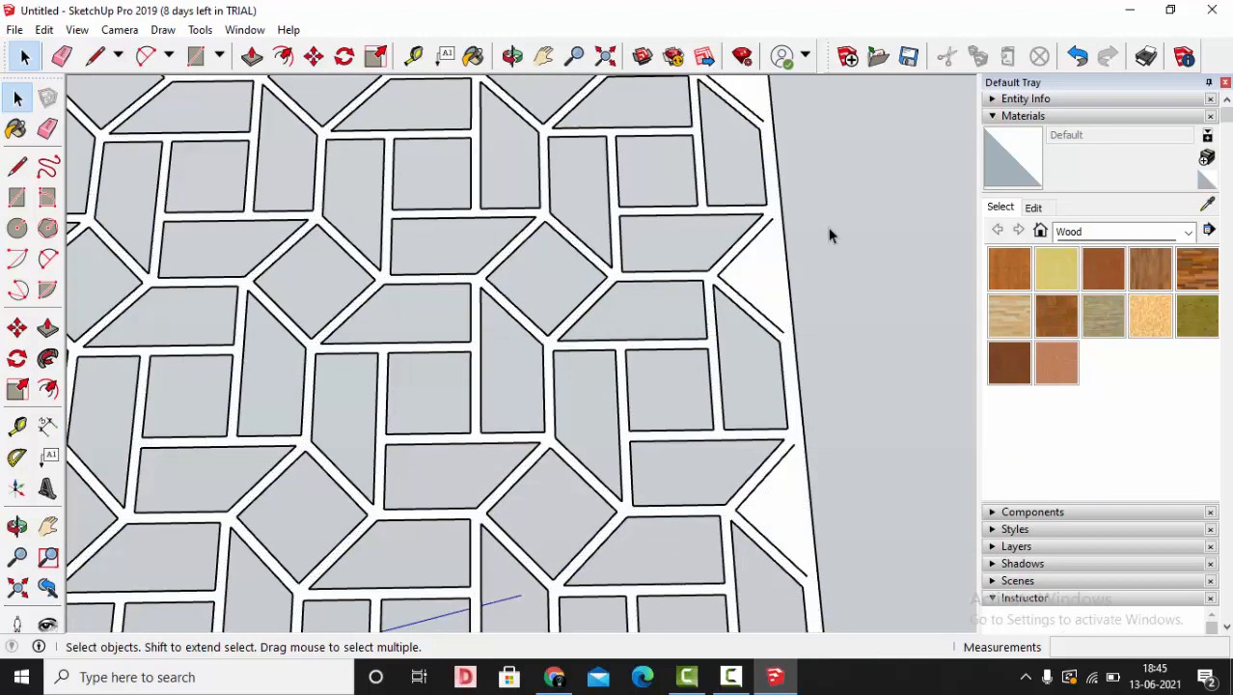
# Draw a line across the open side of two neighbouring triangles along the edge opposite the red axis.
pyautogui.click(100, 58)
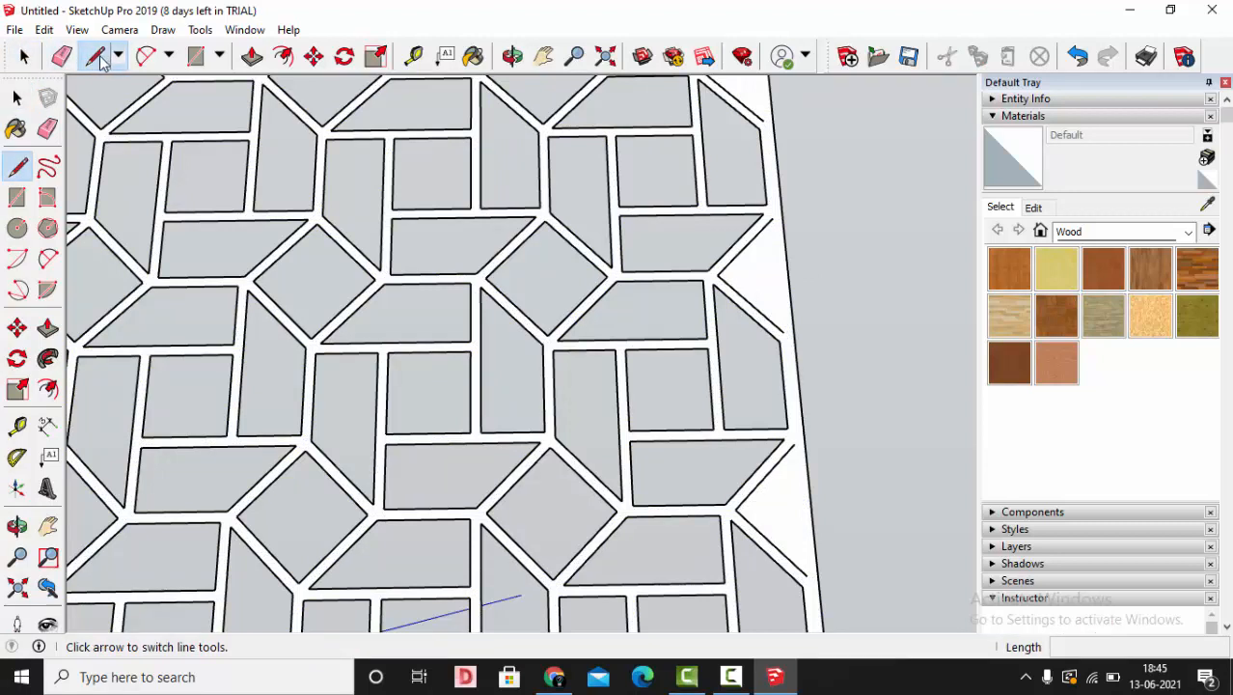
pyautogui.click(772, 220)
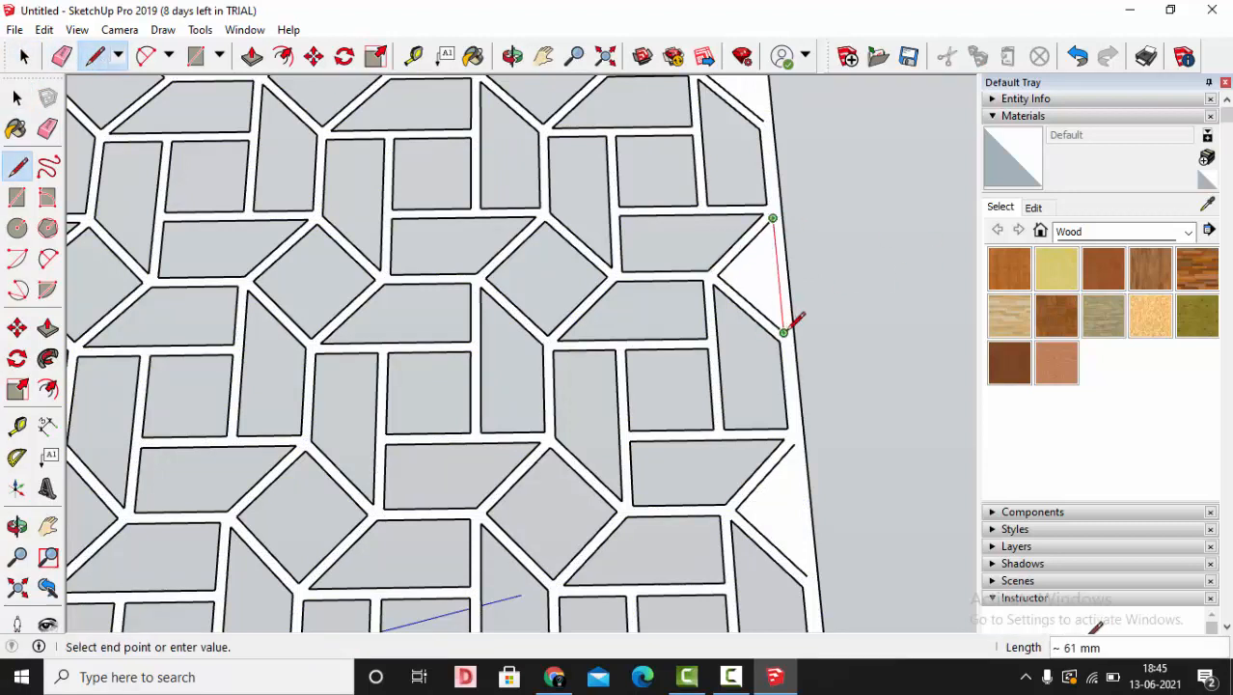
pyautogui.click(784, 332)
pyautogui.click(793, 445)
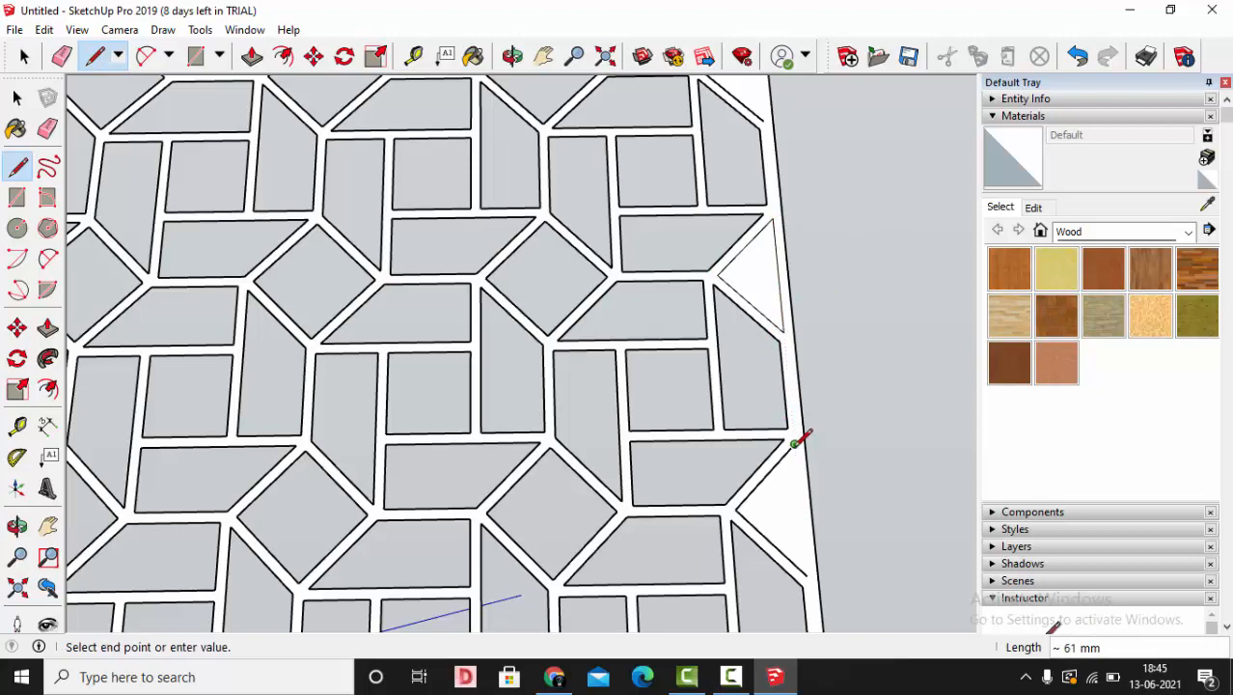
pyautogui.click(807, 574)
pyautogui.scroll(-3, 813, 463)
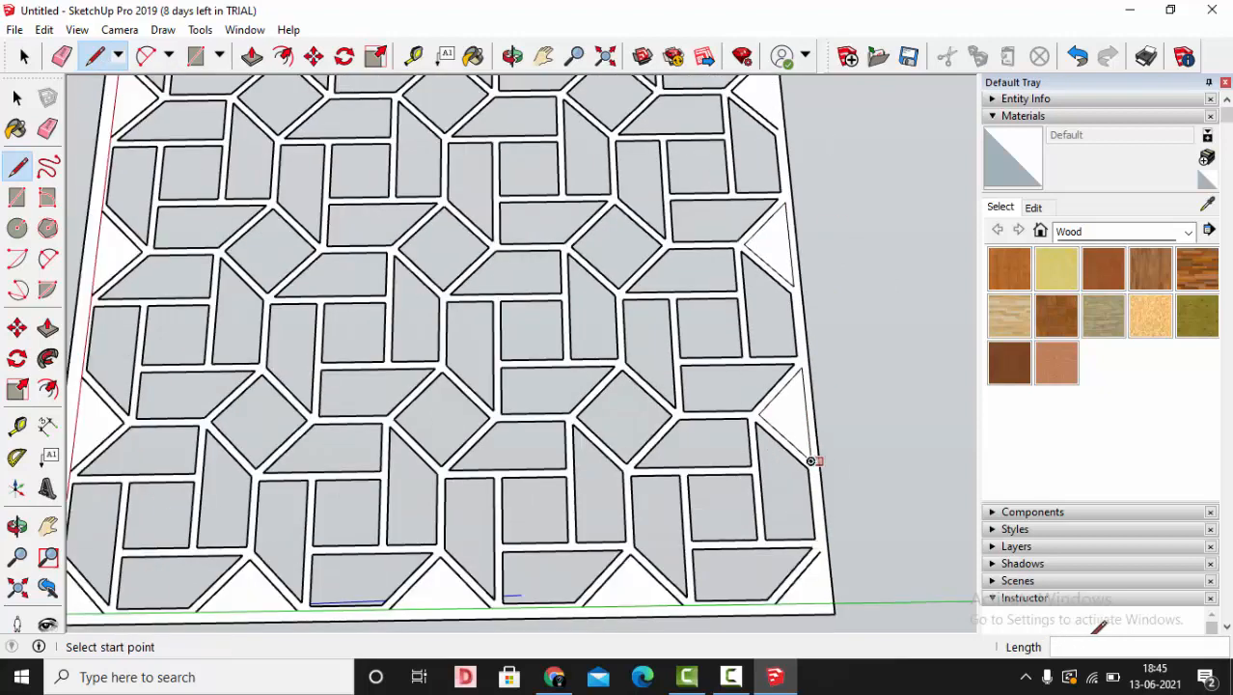
# Close the corner triangle at the far end of the green-axis edge with two lines.
pyautogui.scroll(4, 826, 565)
pyautogui.click(819, 540)
pyautogui.scroll(-2, 839, 395)
pyautogui.scroll(2, 818, 593)
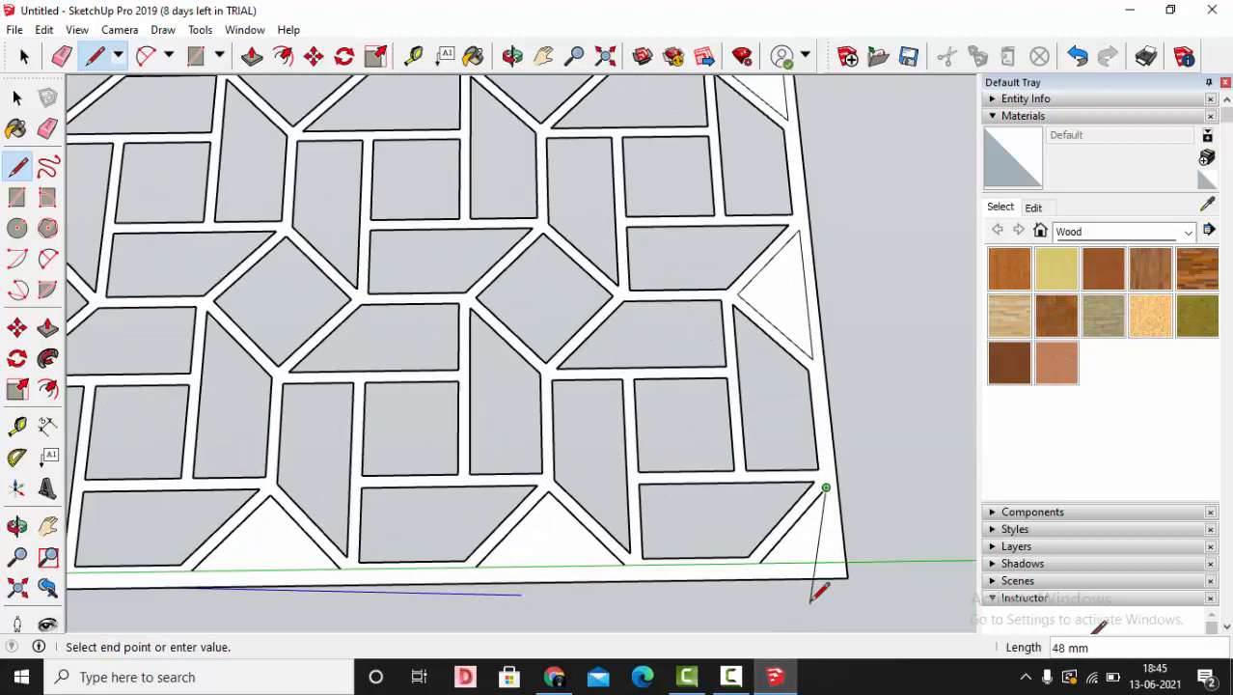
pyautogui.click(760, 562)
pyautogui.scroll(3, 771, 559)
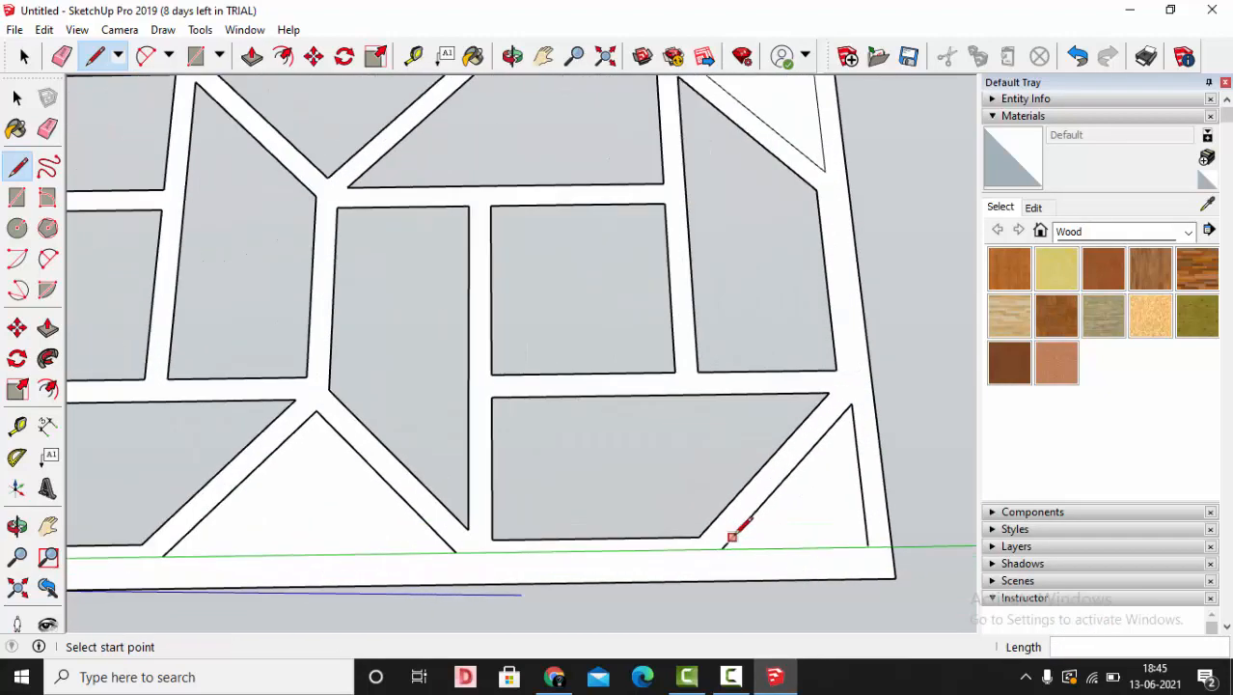
pyautogui.scroll(2, 734, 536)
pyautogui.click(934, 547)
pyautogui.scroll(-3, 974, 395)
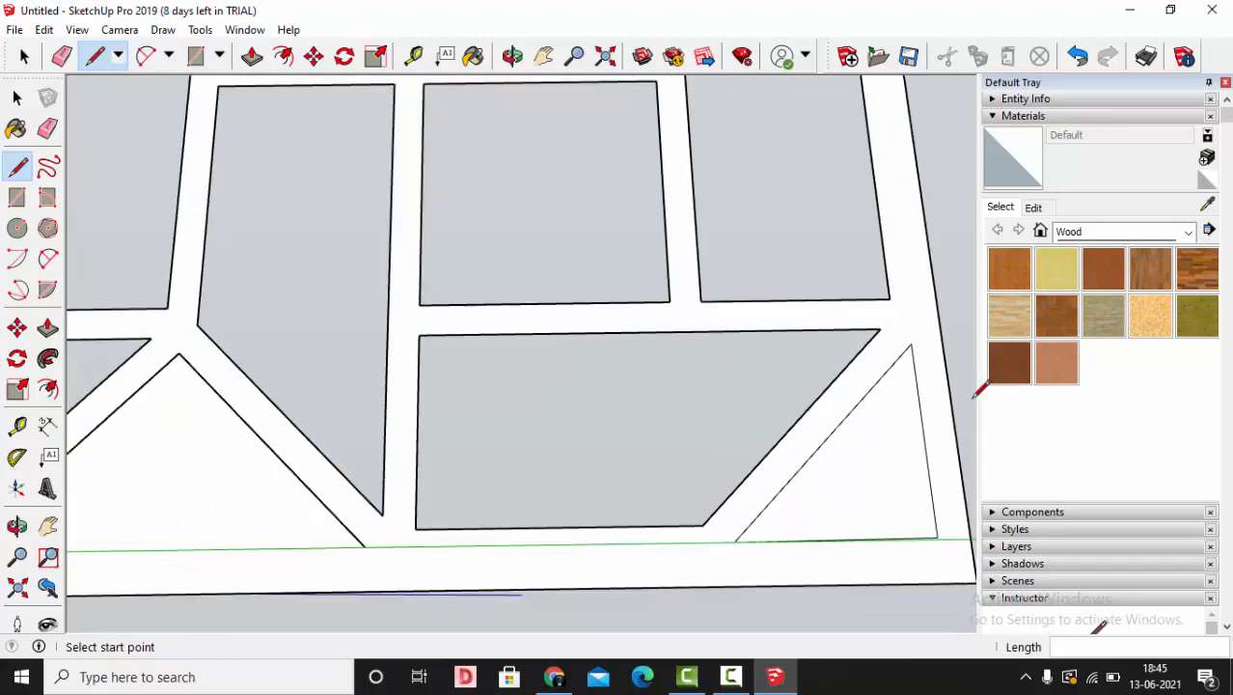
# Close the two triangles along the green axis nearest that corner by joining their open endpoints with lines.
pyautogui.scroll(1, 154, 540)
pyautogui.click(149, 521)
pyautogui.click(507, 514)
pyautogui.scroll(-4, 830, 376)
pyautogui.scroll(2, 182, 456)
pyautogui.scroll(1, 181, 450)
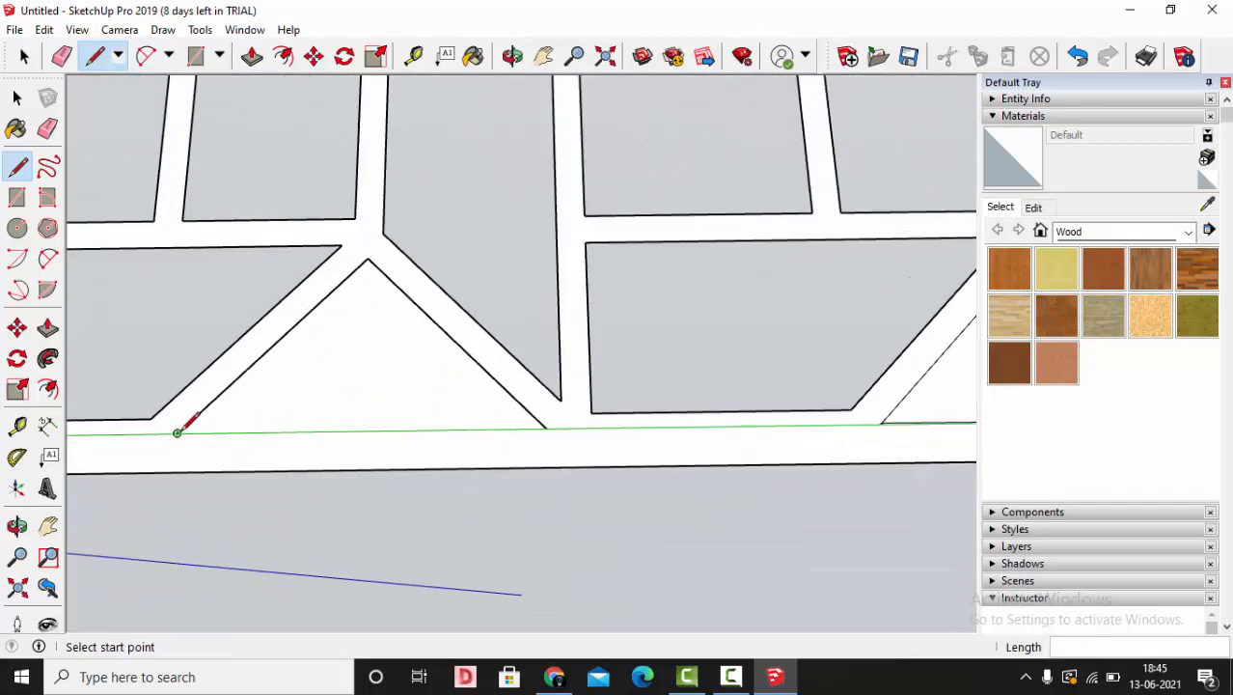
pyautogui.click(177, 431)
pyautogui.scroll(-2, 407, 386)
pyautogui.click(475, 407)
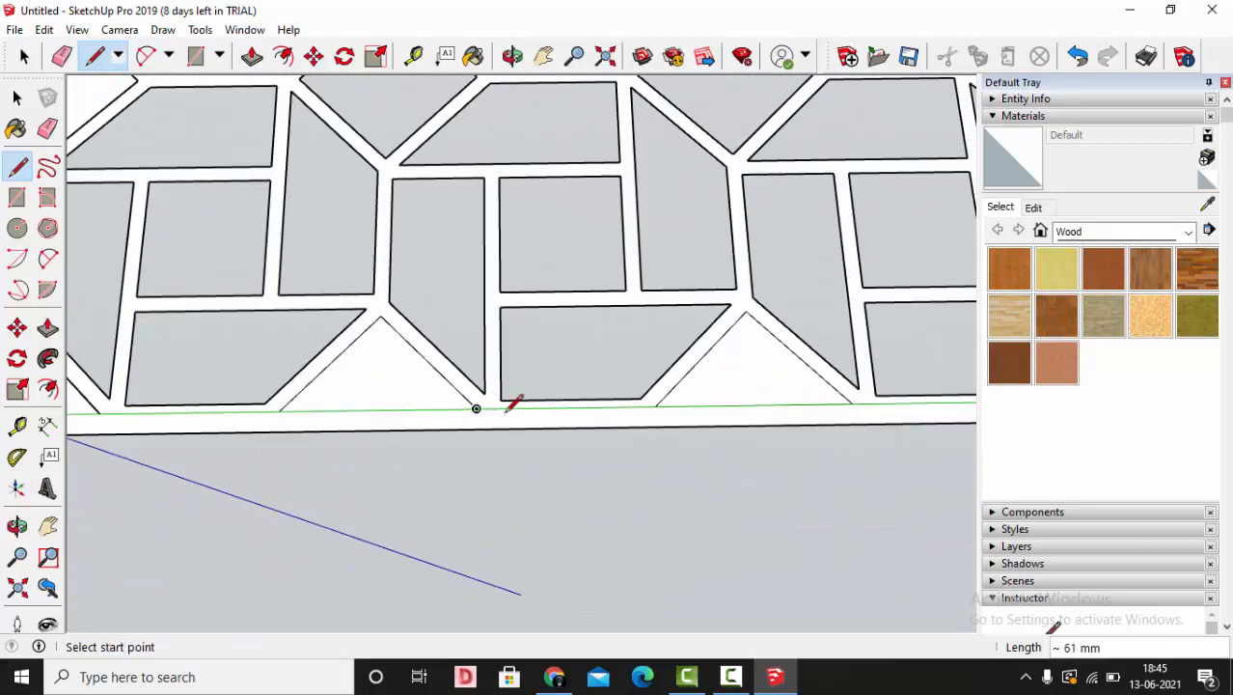
# Close the remaining triangle along the green axis and the corner triangle at the origin with lines.
pyautogui.scroll(-2, 507, 402)
pyautogui.scroll(2, 242, 421)
pyautogui.click(234, 410)
pyautogui.click(335, 406)
pyautogui.scroll(-2, 335, 408)
# Close the first two triangles along the red axis, starting from the origin, with lines between their open endpoints.
pyautogui.scroll(2, 300, 176)
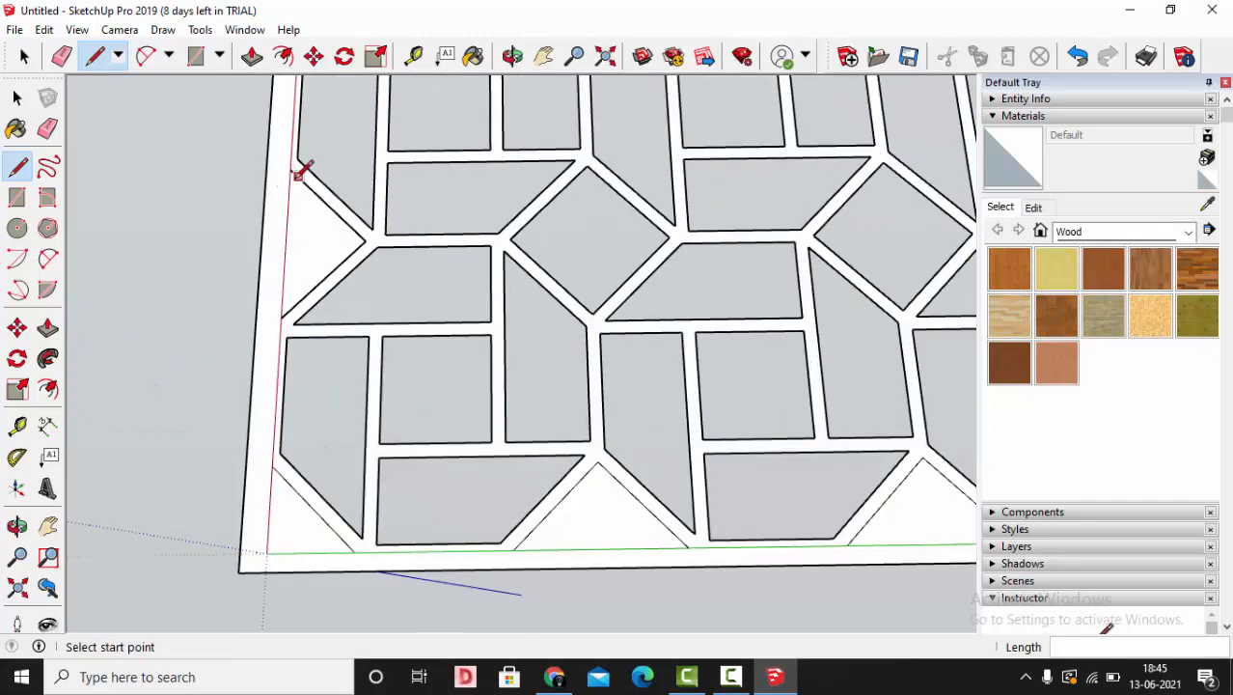
pyautogui.click(298, 174)
pyautogui.click(287, 317)
pyautogui.scroll(-3, 287, 318)
pyautogui.scroll(4, 310, 231)
pyautogui.click(312, 155)
pyautogui.click(303, 316)
pyautogui.scroll(-4, 341, 390)
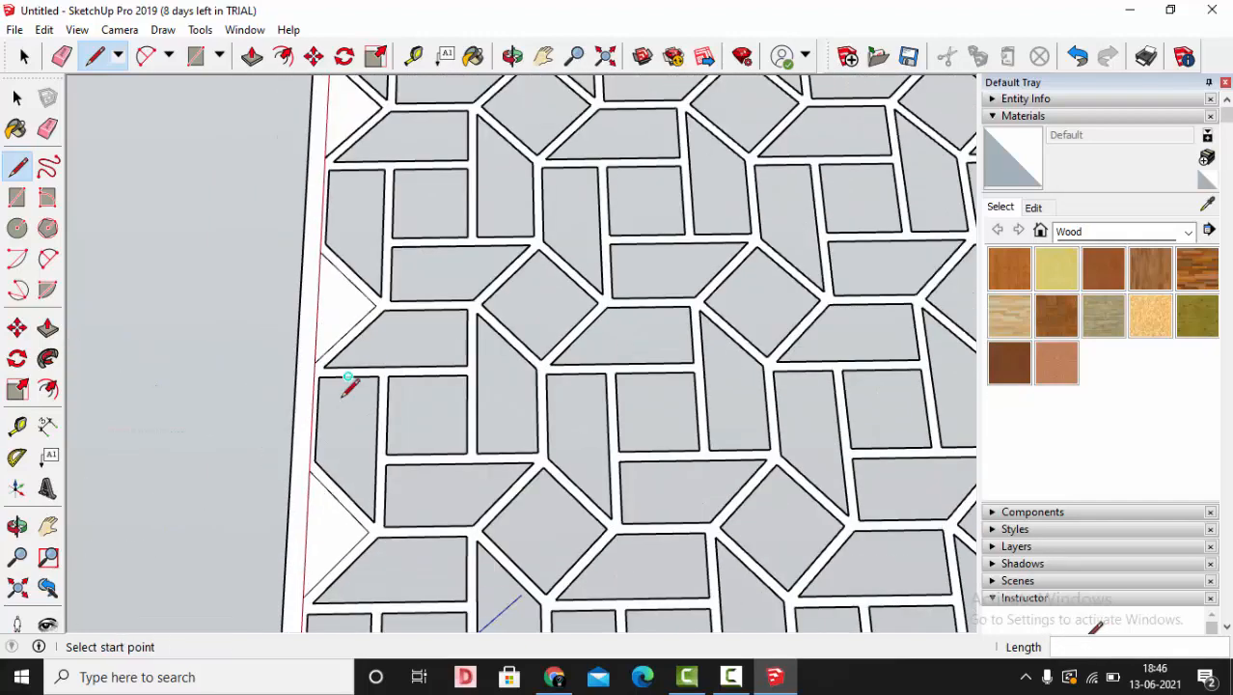
# Close the third triangle along the red axis with a line between its open endpoints.
pyautogui.scroll(3, 330, 154)
pyautogui.click(327, 158)
pyautogui.click(320, 293)
pyautogui.scroll(-3, 335, 384)
pyautogui.scroll(4, 358, 179)
# Close the corner triangle at the far end of the red axis and the first triangle along the adjoining edge with lines.
pyautogui.scroll(1, 337, 219)
pyautogui.click(295, 216)
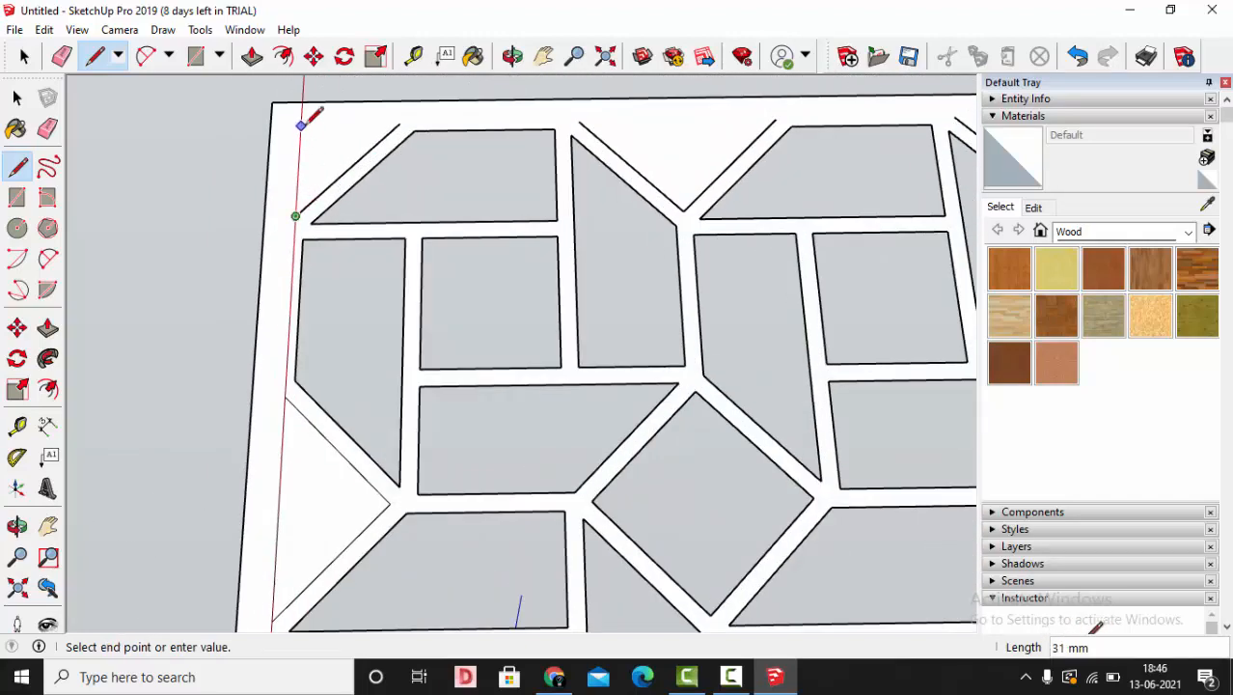
pyautogui.click(400, 125)
pyautogui.scroll(-2, 408, 123)
pyautogui.scroll(3, 578, 117)
pyautogui.click(468, 124)
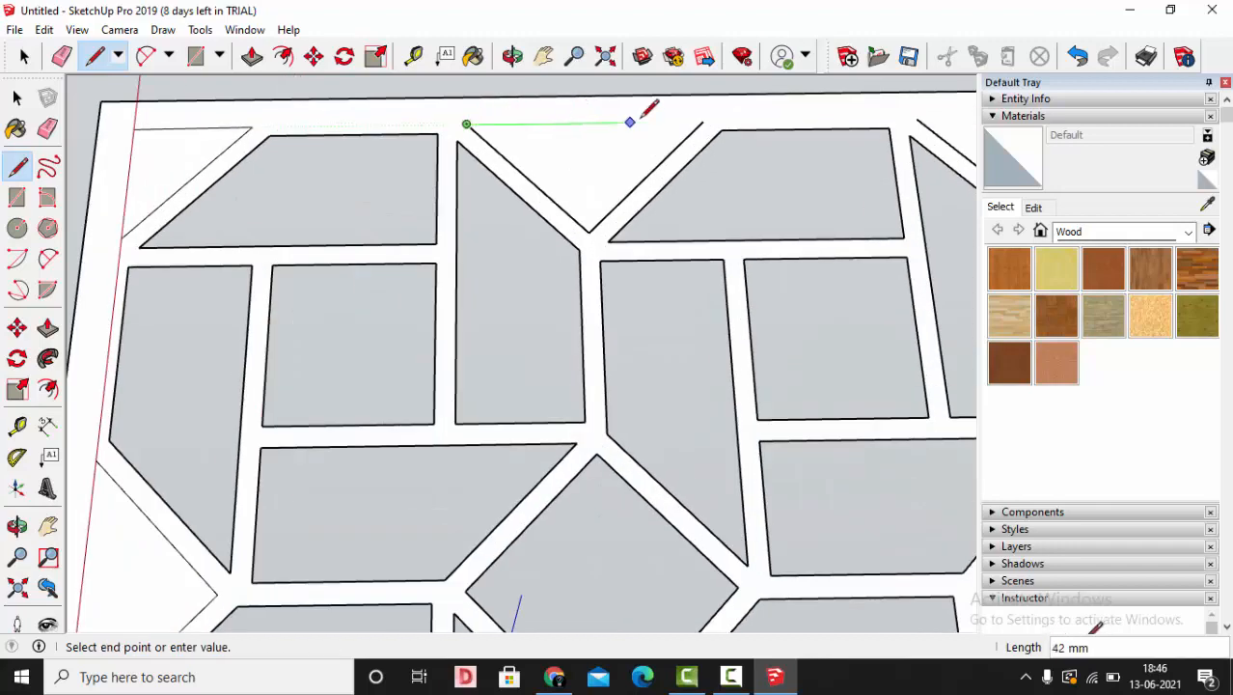
pyautogui.click(721, 119)
pyautogui.scroll(-2, 270, 131)
# Close the three triangles along the far edge parallel to the green axis with lines between their open endpoints.
pyautogui.scroll(2, 734, 118)
pyautogui.click(699, 118)
pyautogui.scroll(-2, 377, 123)
pyautogui.scroll(2, 737, 119)
pyautogui.click(755, 120)
pyautogui.scroll(-2, 357, 126)
pyautogui.scroll(2, 791, 122)
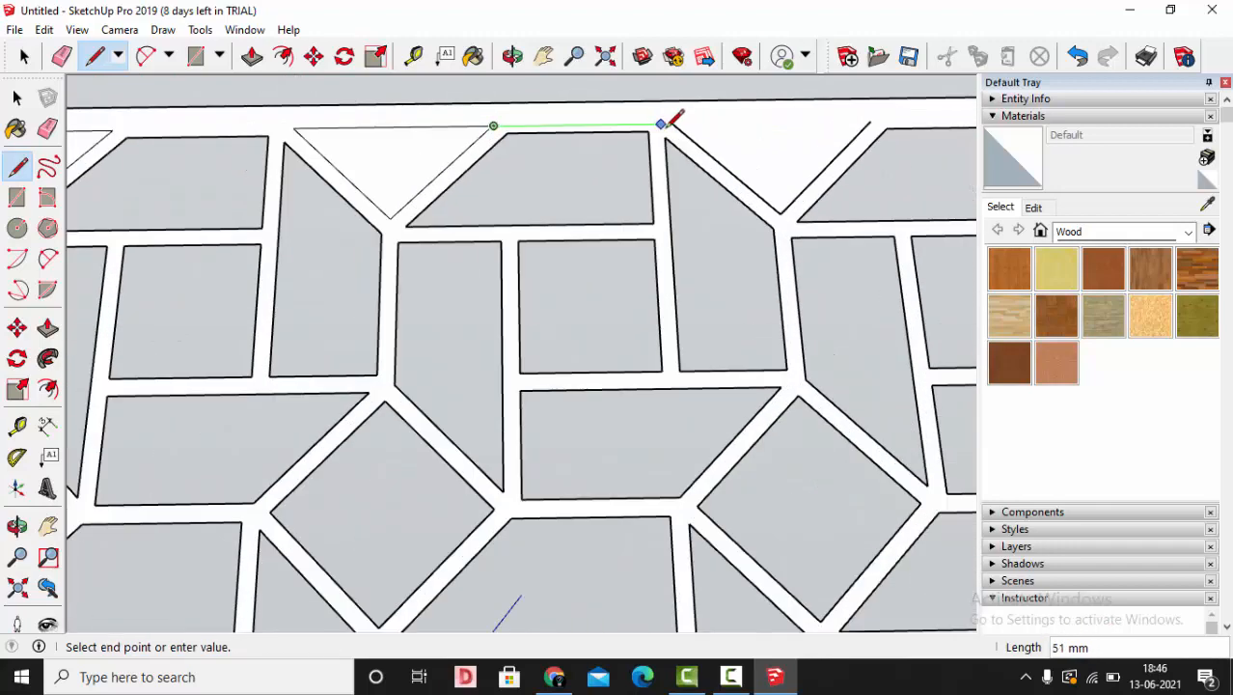
pyautogui.click(675, 121)
pyautogui.scroll(-2, 642, 115)
pyautogui.click(633, 118)
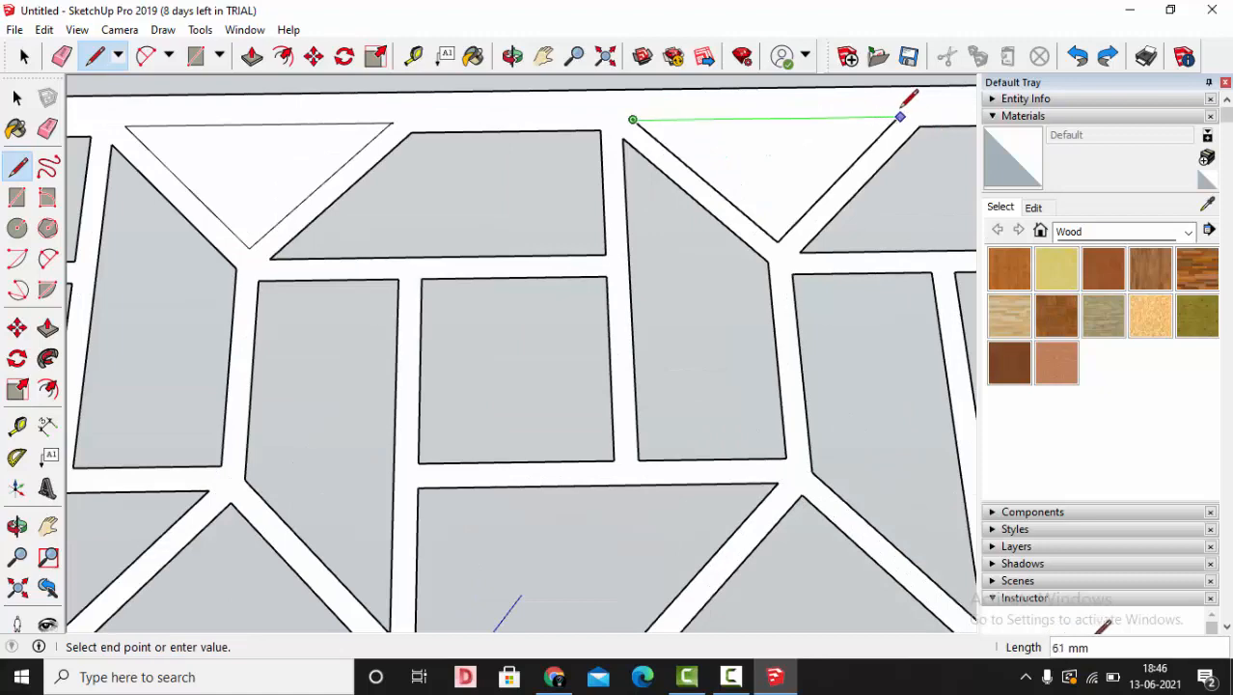
pyautogui.click(900, 116)
pyautogui.scroll(-2, 431, 120)
# Close the corner triangle diagonally opposite the origin with two lines and a triangle on the adjoining side edge with one line.
pyautogui.scroll(3, 724, 116)
pyautogui.click(716, 110)
pyautogui.click(834, 110)
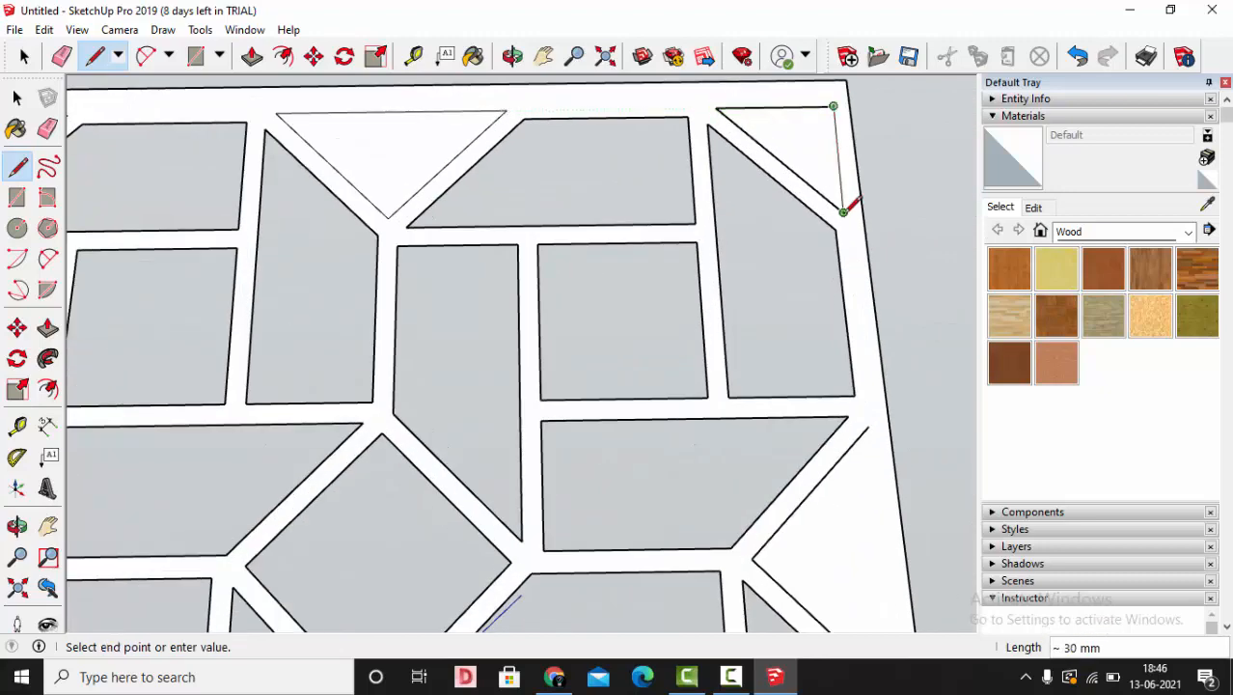
pyautogui.click(848, 202)
pyautogui.scroll(-2, 743, 243)
pyautogui.scroll(-1, 811, 318)
pyautogui.click(825, 360)
pyautogui.click(844, 526)
pyautogui.scroll(-4, 835, 241)
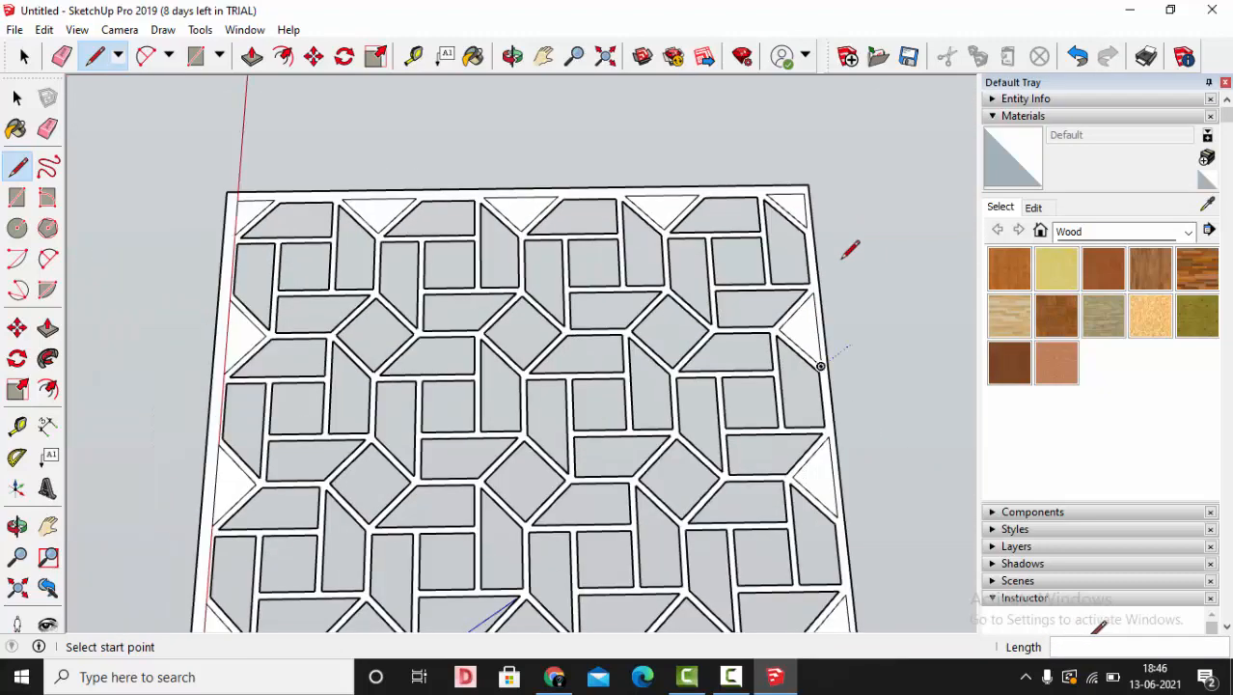
# Delete the three closed triangle faces along the red-axis edge of the panel.
pyautogui.scroll(1, 847, 265)
pyautogui.click(18, 97)
pyautogui.scroll(2, 87, 174)
pyautogui.click(155, 262)
pyautogui.press('Delete')
pyautogui.scroll(-1, 174, 318)
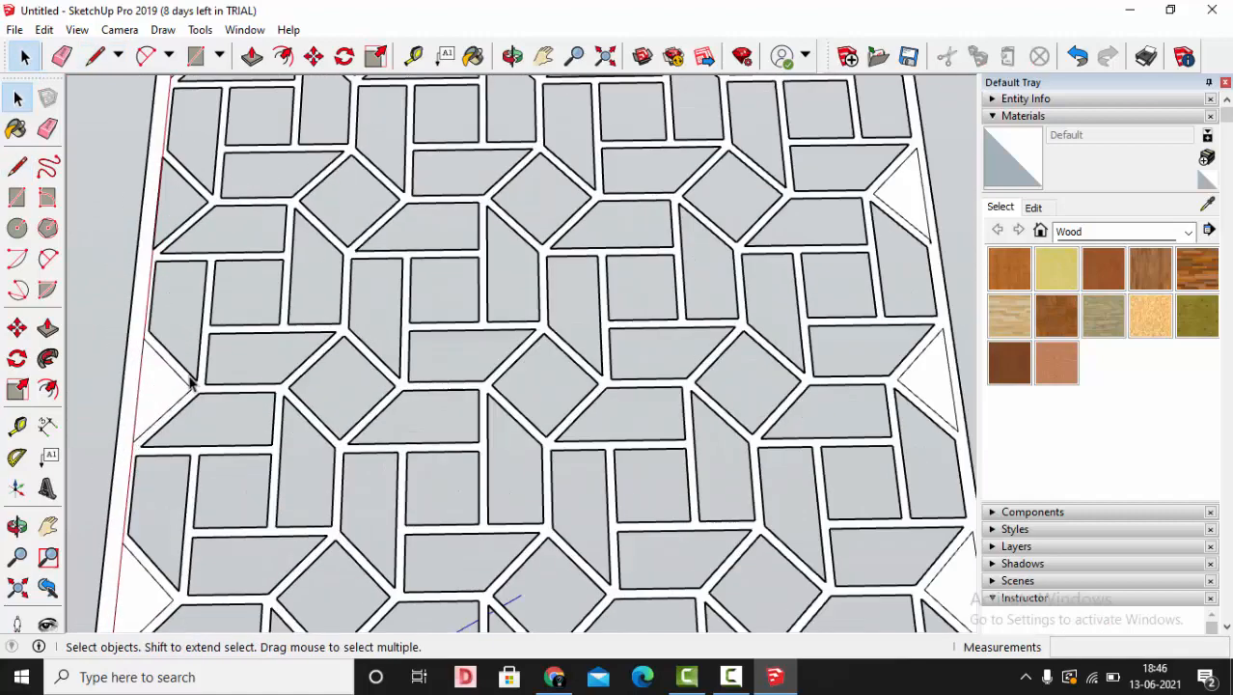
pyautogui.click(169, 384)
pyautogui.press('Delete')
pyautogui.scroll(-1, 159, 434)
pyautogui.click(190, 494)
pyautogui.press('Delete')
# Delete the corner triangle face at the origin and the remaining triangle faces along the green-axis edge, including the far corner.
pyautogui.scroll(-2, 193, 501)
pyautogui.scroll(1, 280, 567)
pyautogui.click(203, 553)
pyautogui.press('Delete')
pyautogui.click(359, 558)
pyautogui.press('Delete')
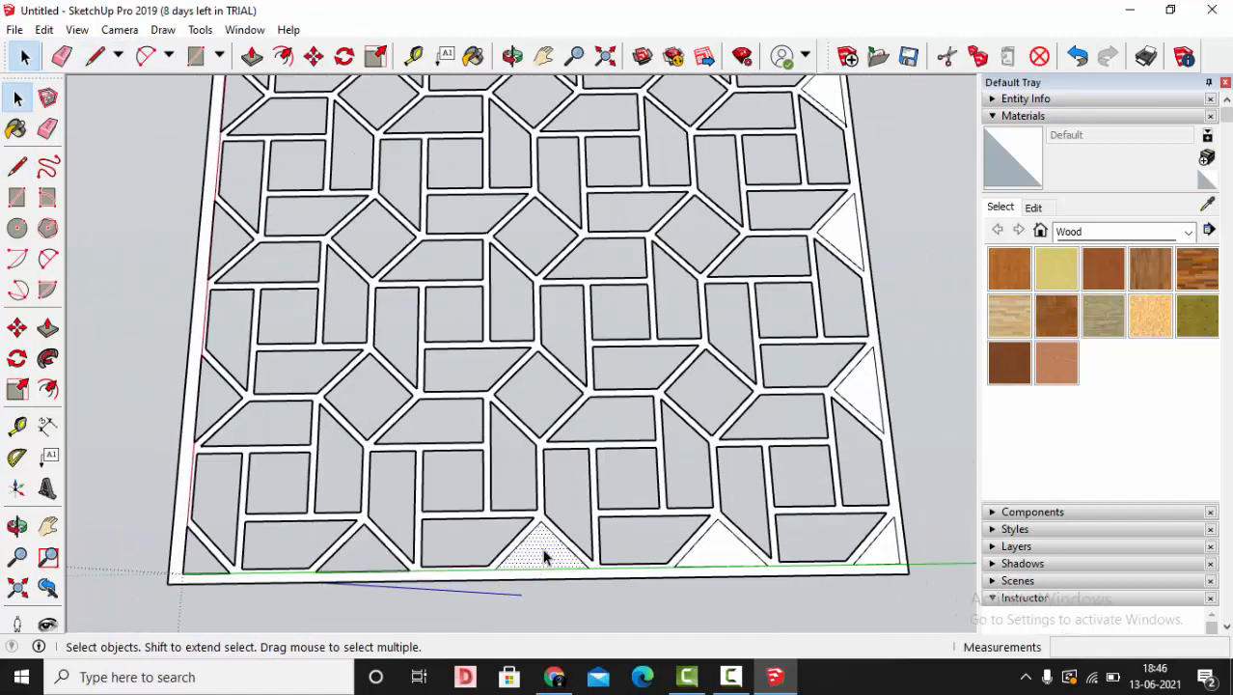
pyautogui.click(885, 555)
pyautogui.press('Delete')
# Delete the three triangle faces along the side edge opposite the red axis.
pyautogui.click(872, 396)
pyautogui.press('Delete')
pyautogui.scroll(-2, 872, 396)
pyautogui.scroll(2, 849, 300)
pyautogui.click(828, 300)
pyautogui.press('Delete')
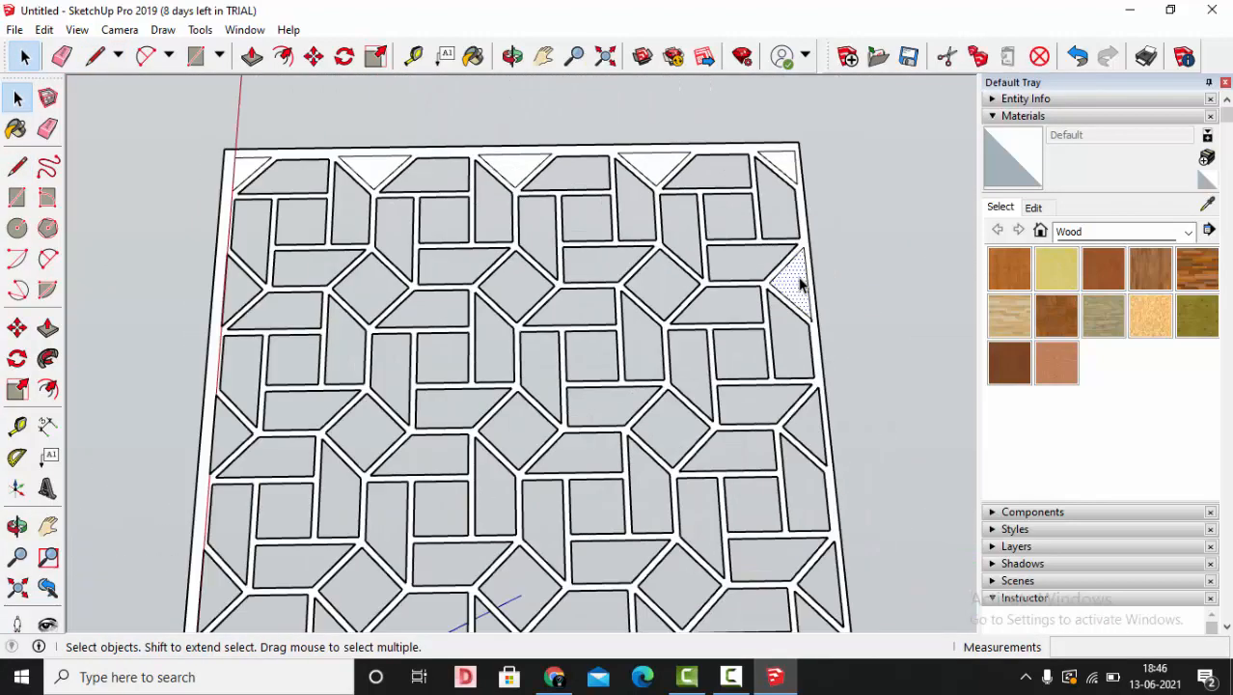
pyautogui.press('Delete')
# Delete the triangle faces along the far edge opposite the green axis, including those in its corners.
pyautogui.click(656, 166)
pyautogui.press('Delete')
pyautogui.click(511, 172)
pyautogui.press('Delete')
pyautogui.click(376, 172)
pyautogui.press('Delete')
pyautogui.click(243, 168)
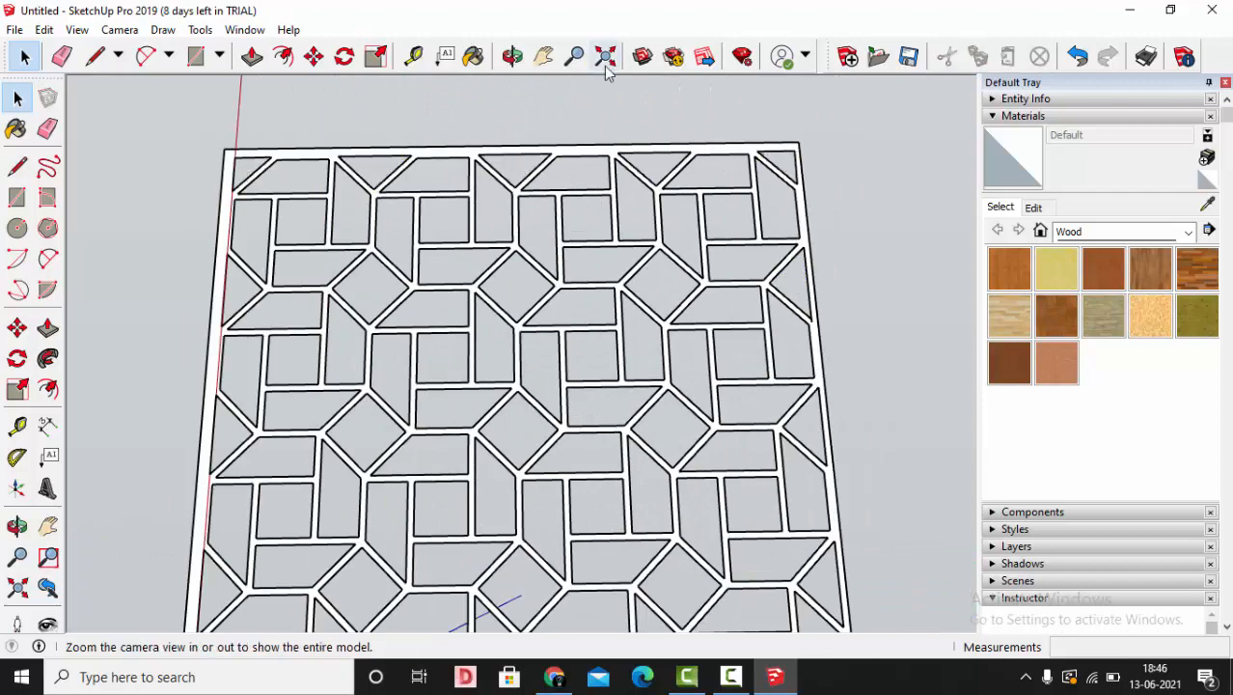
pyautogui.moveTo(511, 86); pyautogui.dragTo(500, 281)
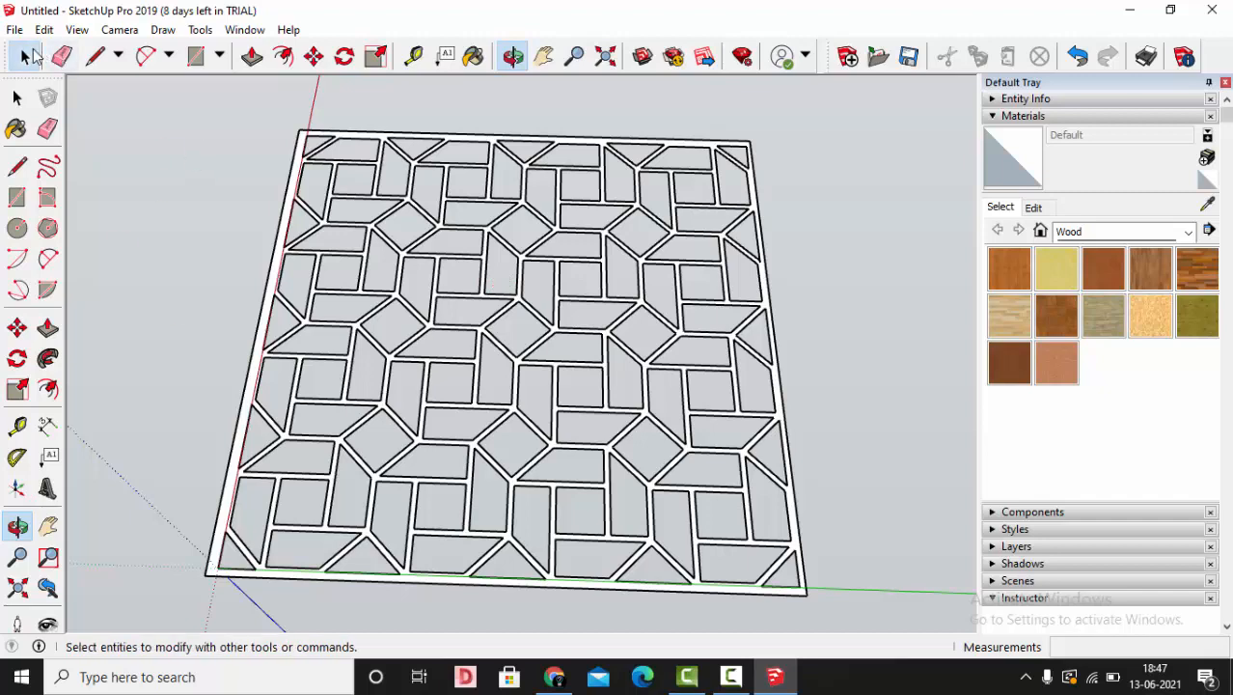
pyautogui.click(24, 56)
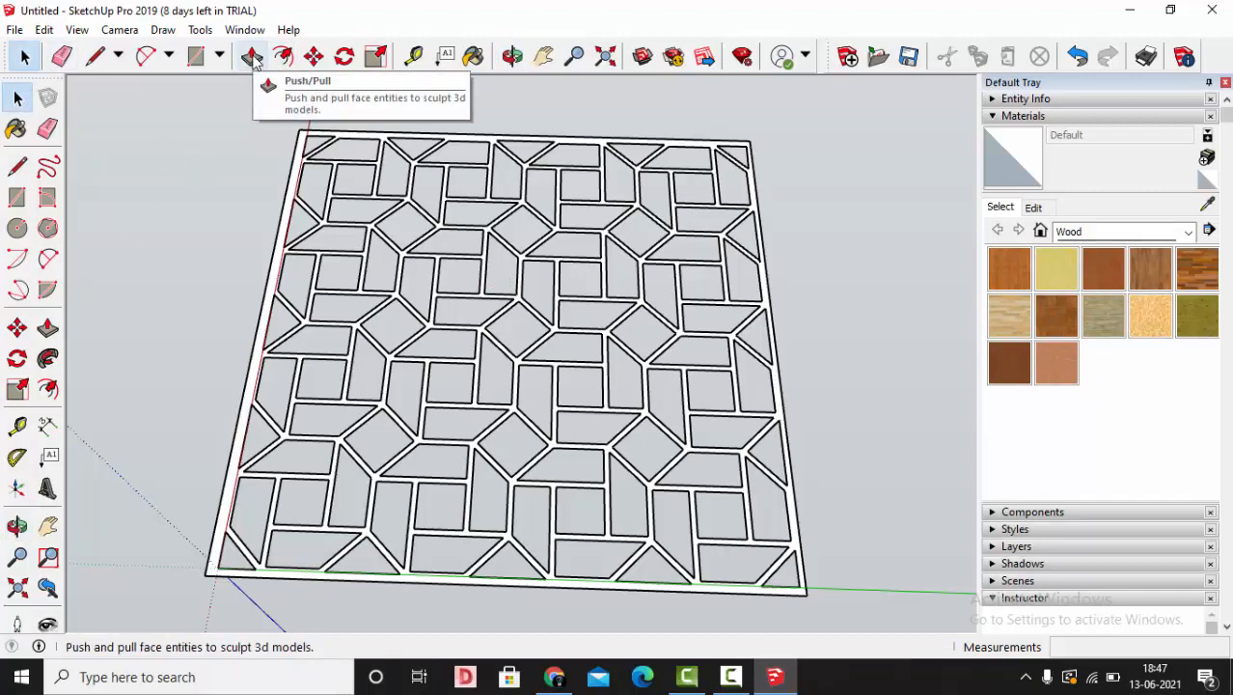
# Try extruding the lattice face 11 mm with Push/Pull and pushing it back 6 mm, and undo both changes.
pyautogui.click(250, 55)
pyautogui.scroll(3, 289, 193)
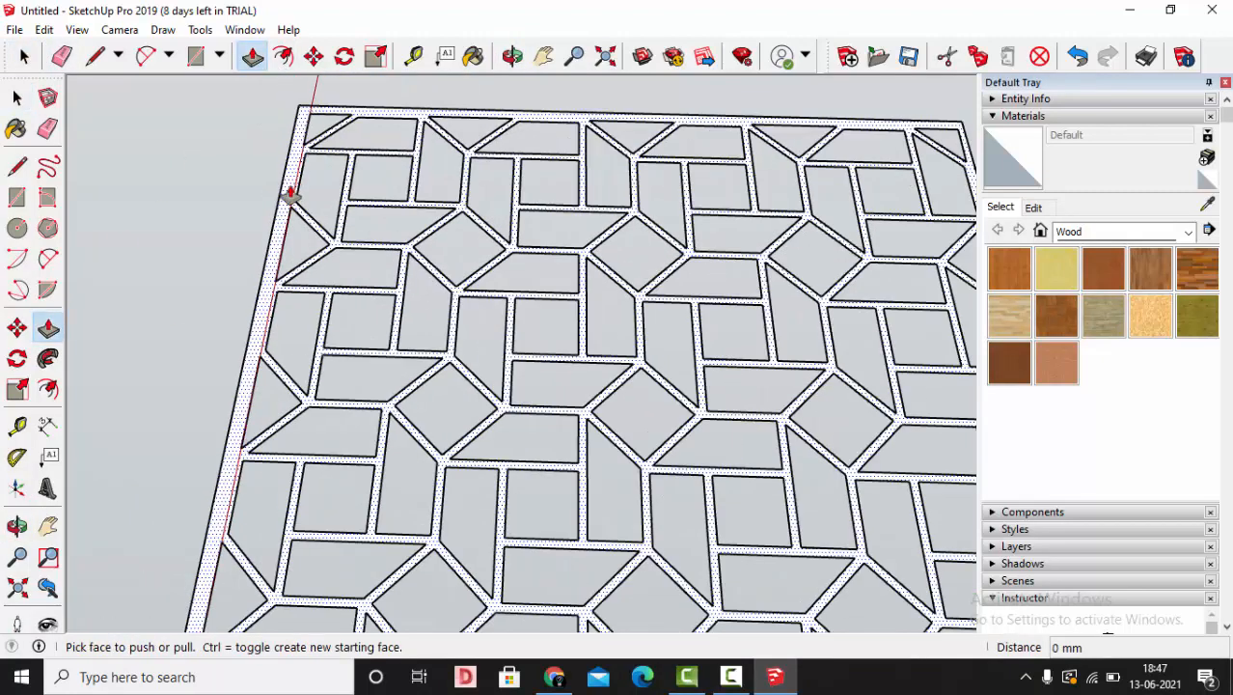
pyautogui.scroll(2, 448, 311)
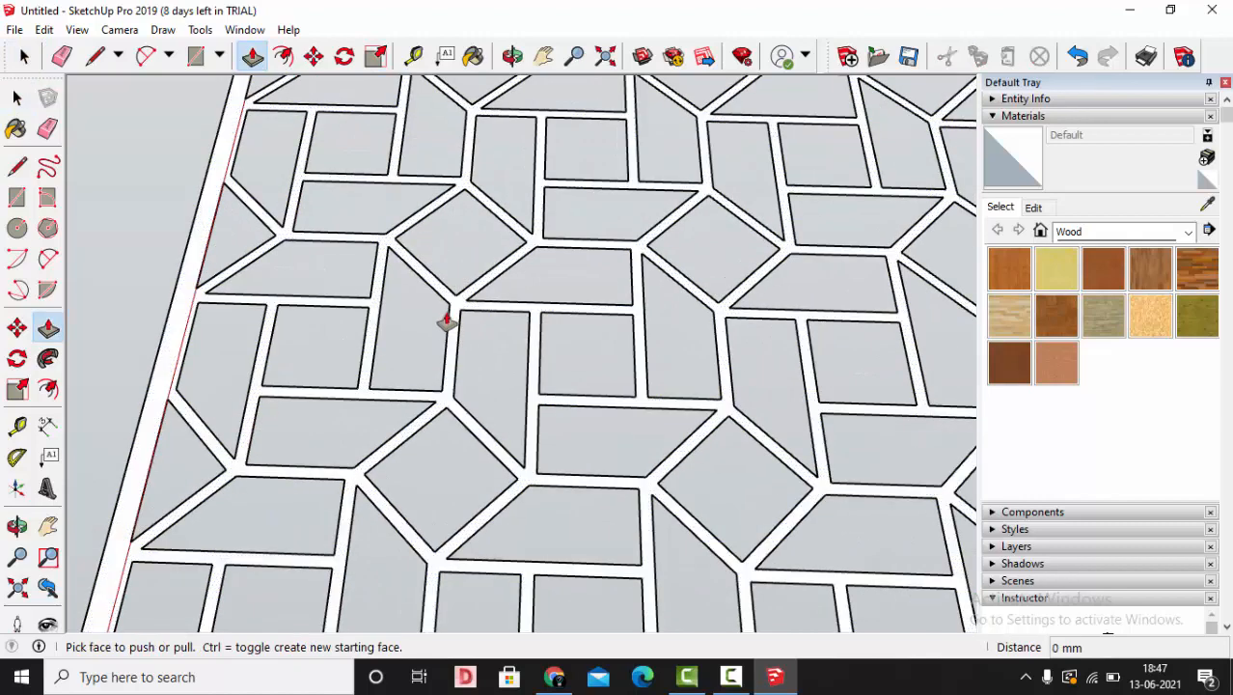
pyautogui.scroll(2, 391, 241)
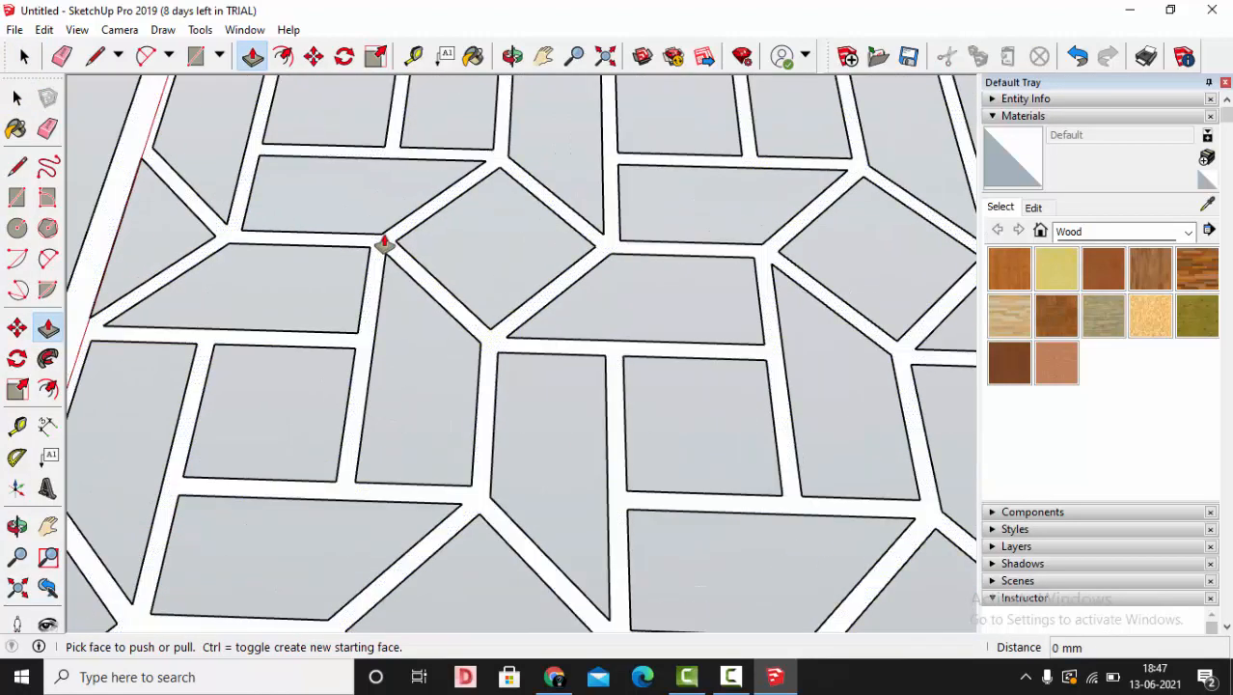
pyautogui.scroll(2, 391, 249)
pyautogui.scroll(3, 406, 251)
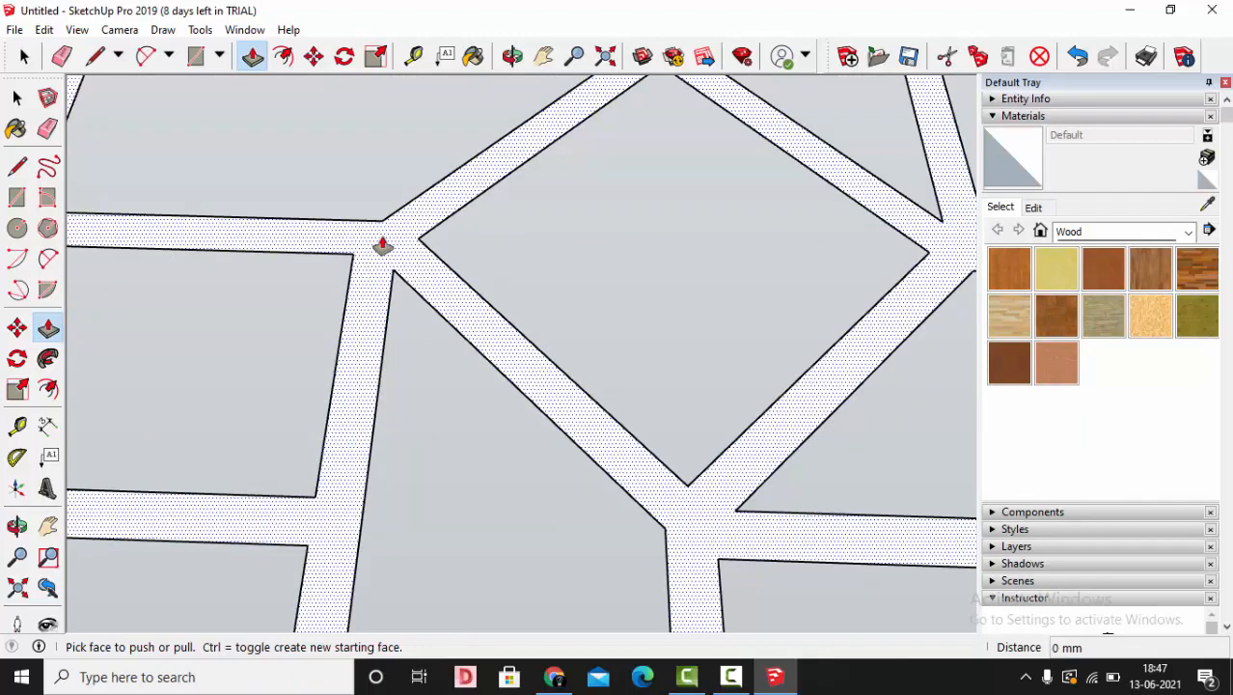
pyautogui.click(383, 246)
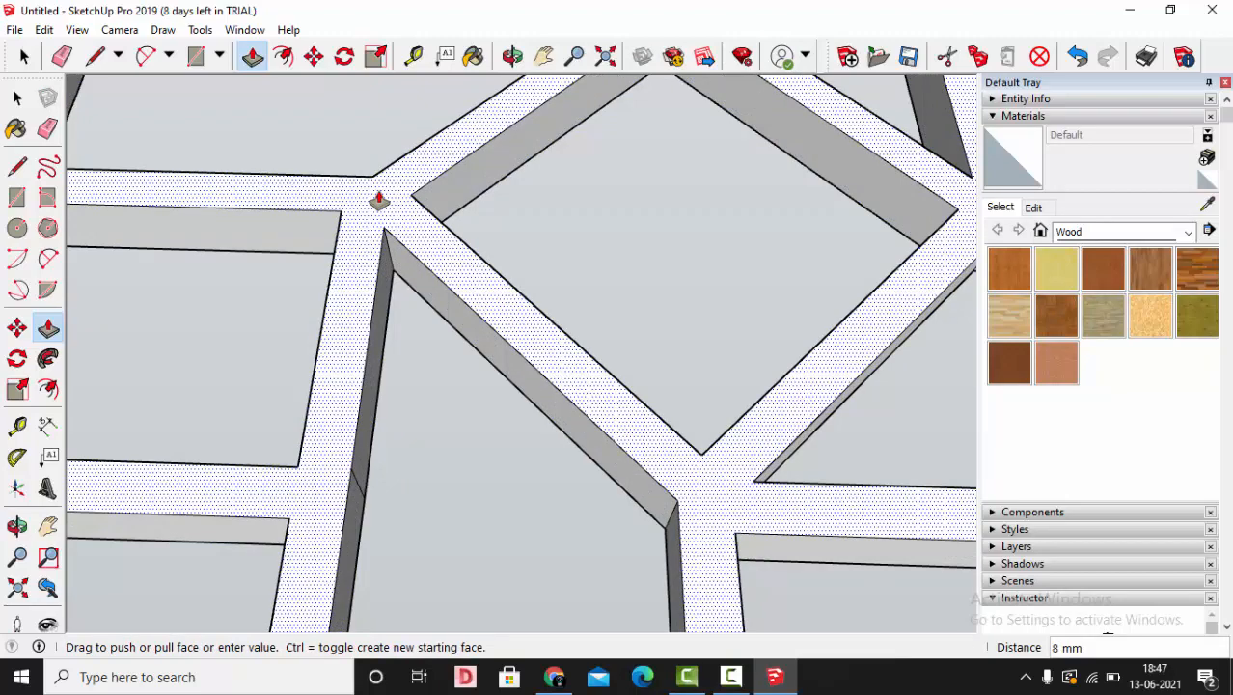
pyautogui.click(378, 181)
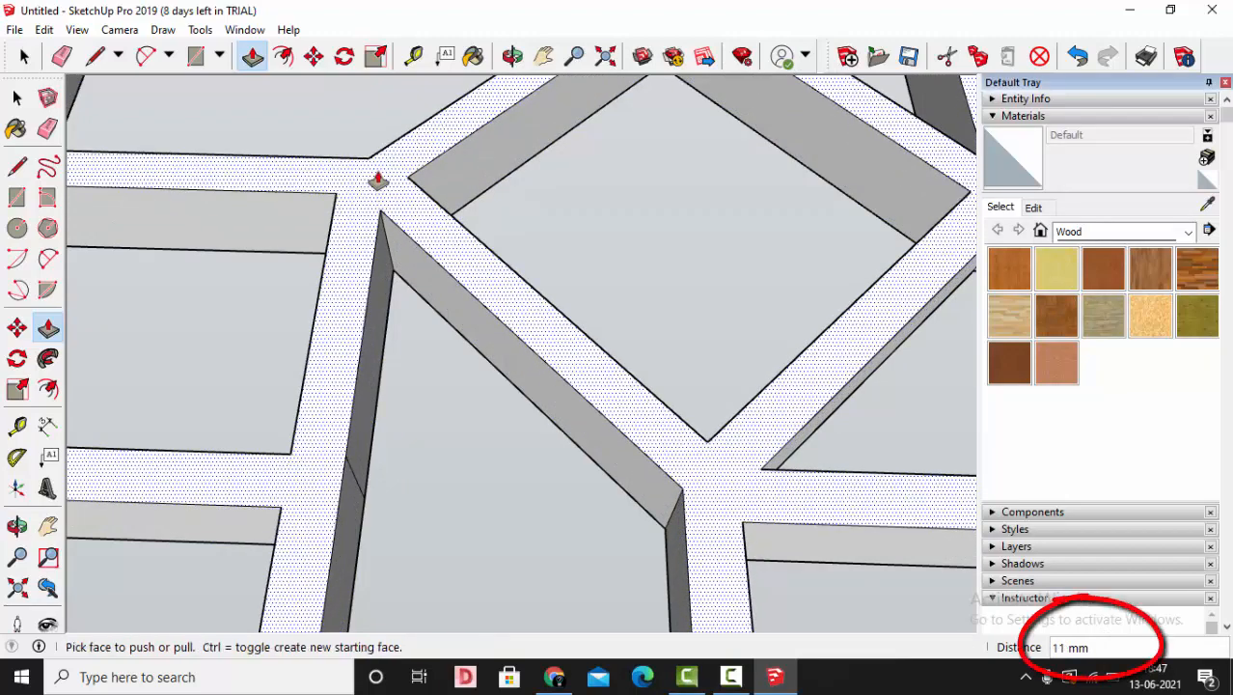
pyautogui.click(380, 193)
pyautogui.click(393, 225)
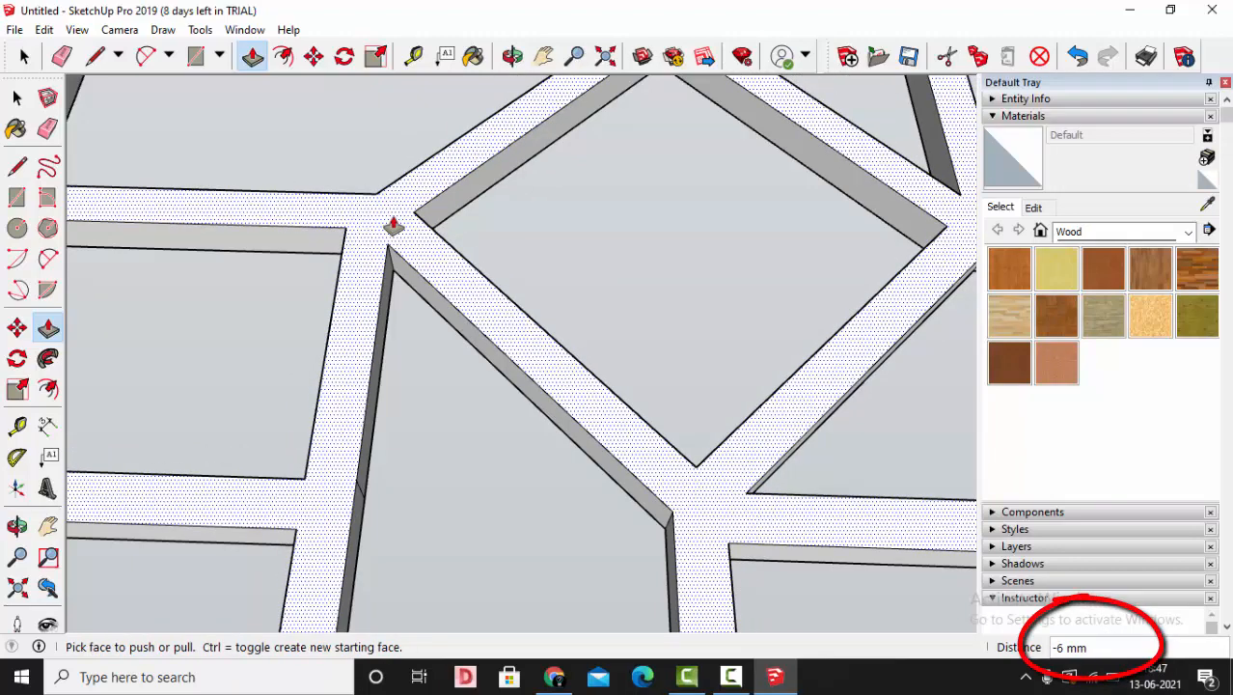
pyautogui.hotkey('ctrl', 'z')
pyautogui.hotkey('ctrl', 'z')
pyautogui.hotkey('ctrl', 'a')
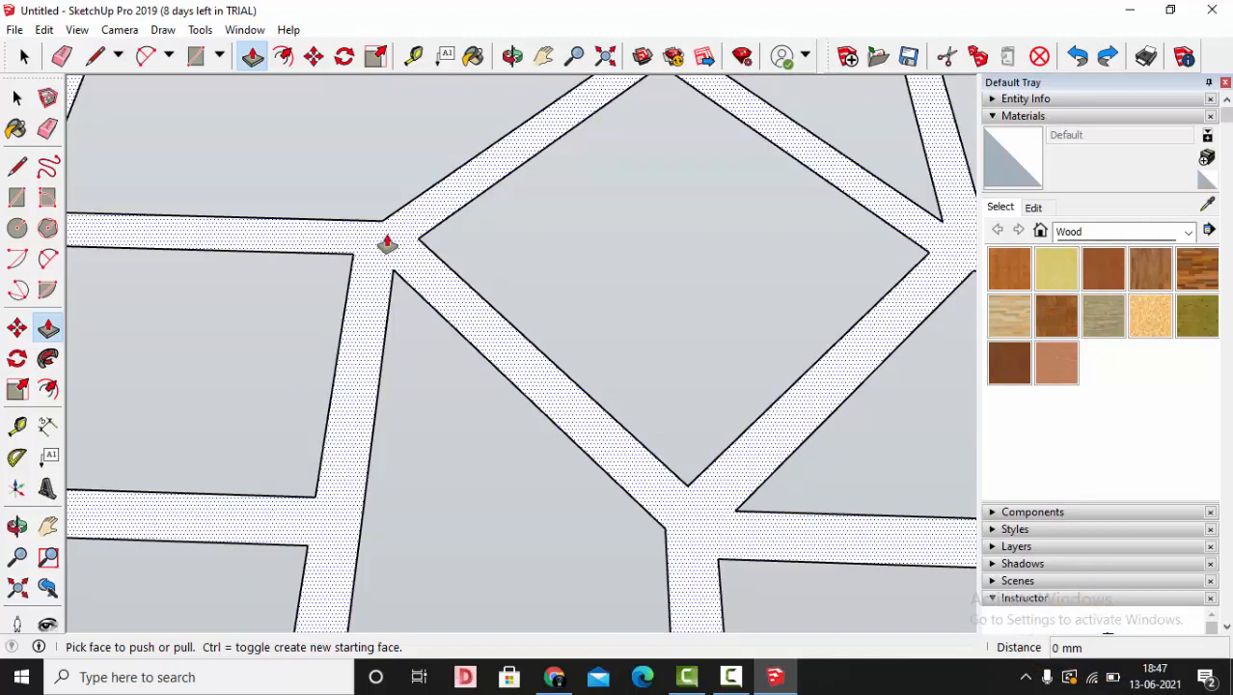
# Extrude the lattice face to a thickness of 25 mm with Push/Pull.
pyautogui.click(387, 244)
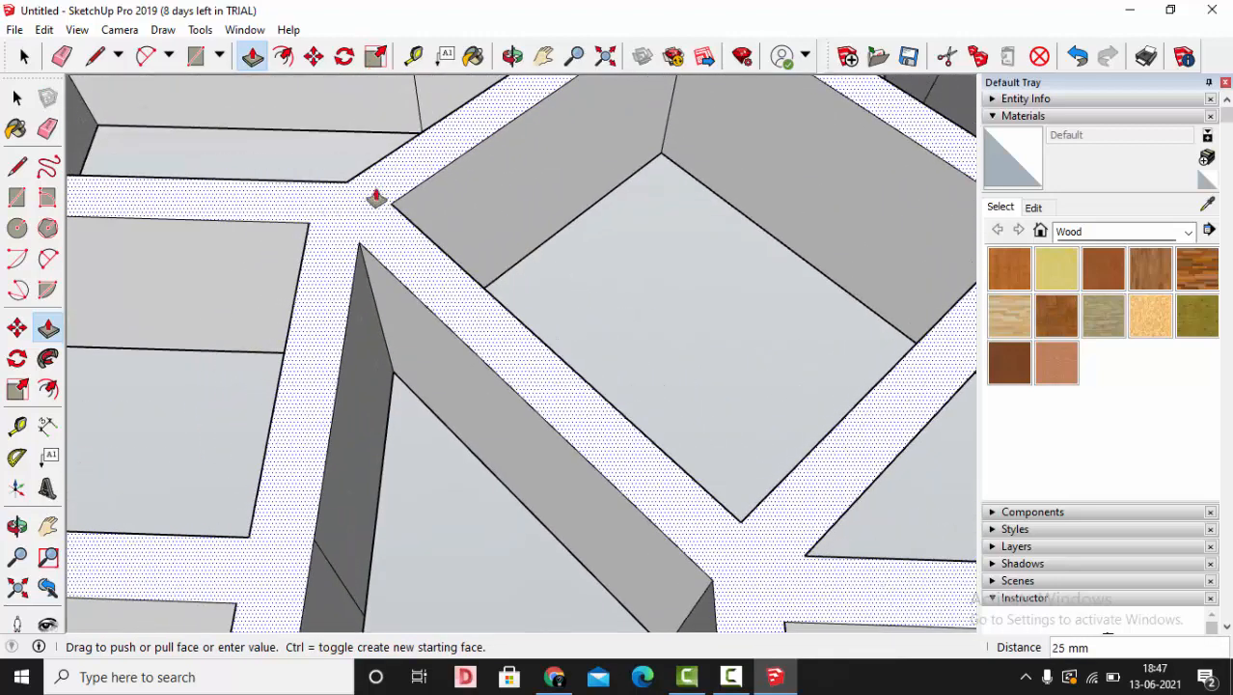
pyautogui.click(376, 190)
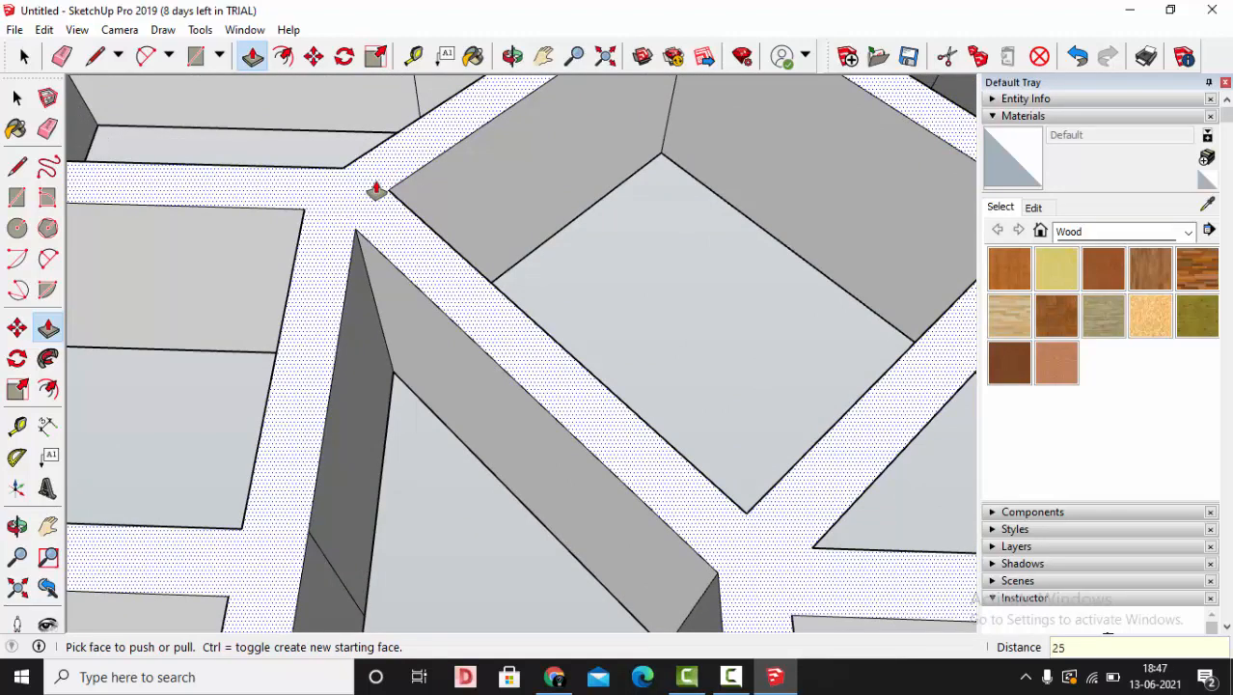
pyautogui.click(376, 190)
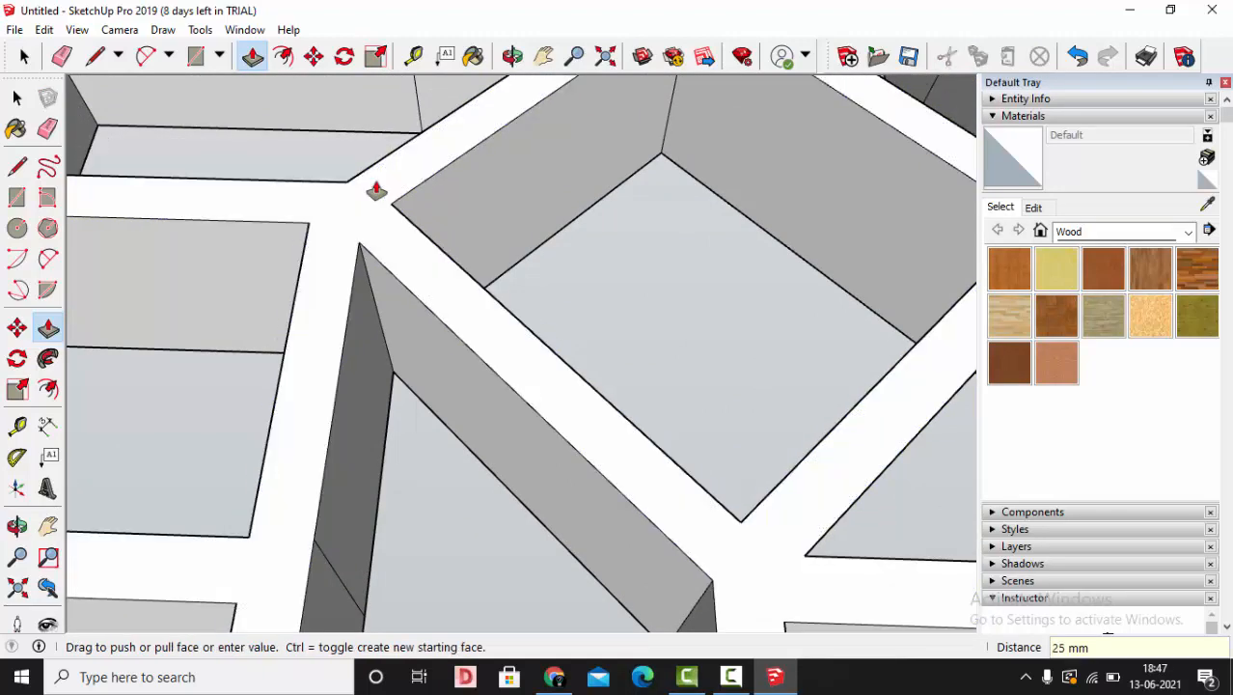
pyautogui.click(433, 172)
pyautogui.scroll(-10, 453, 232)
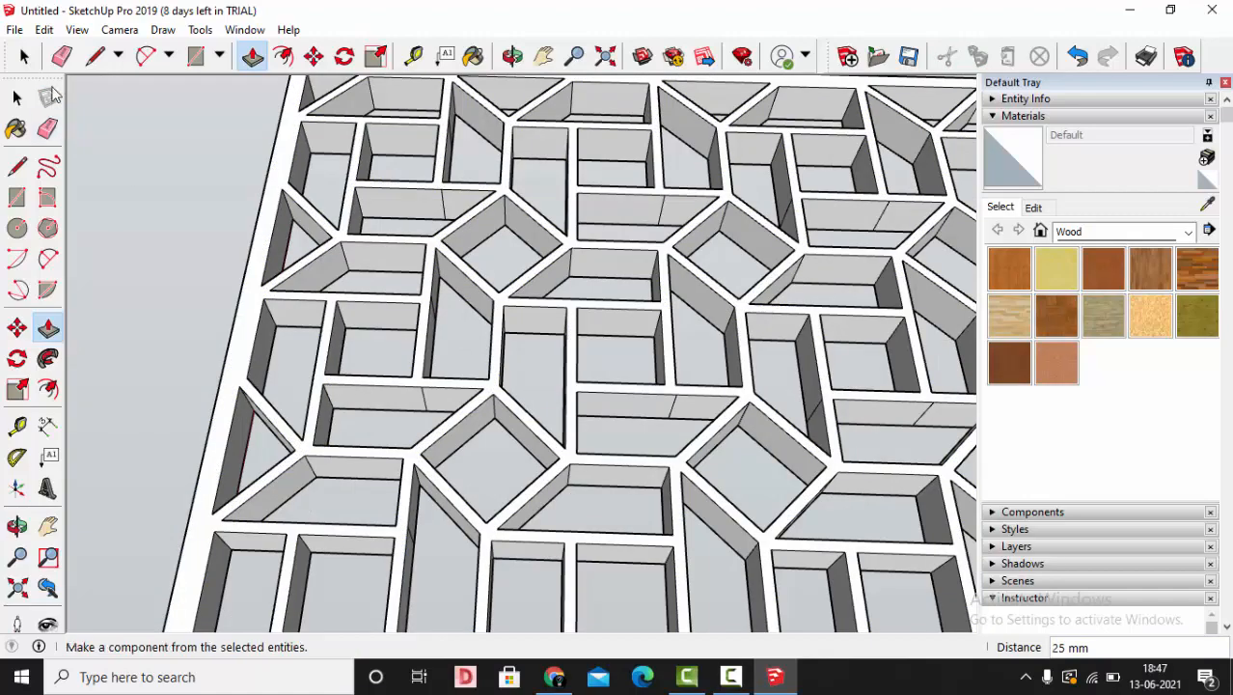
pyautogui.click(24, 60)
# Paint the panel's top lattice face and one inner wall of an opening with the Wood Bamboo material.
pyautogui.click(605, 56)
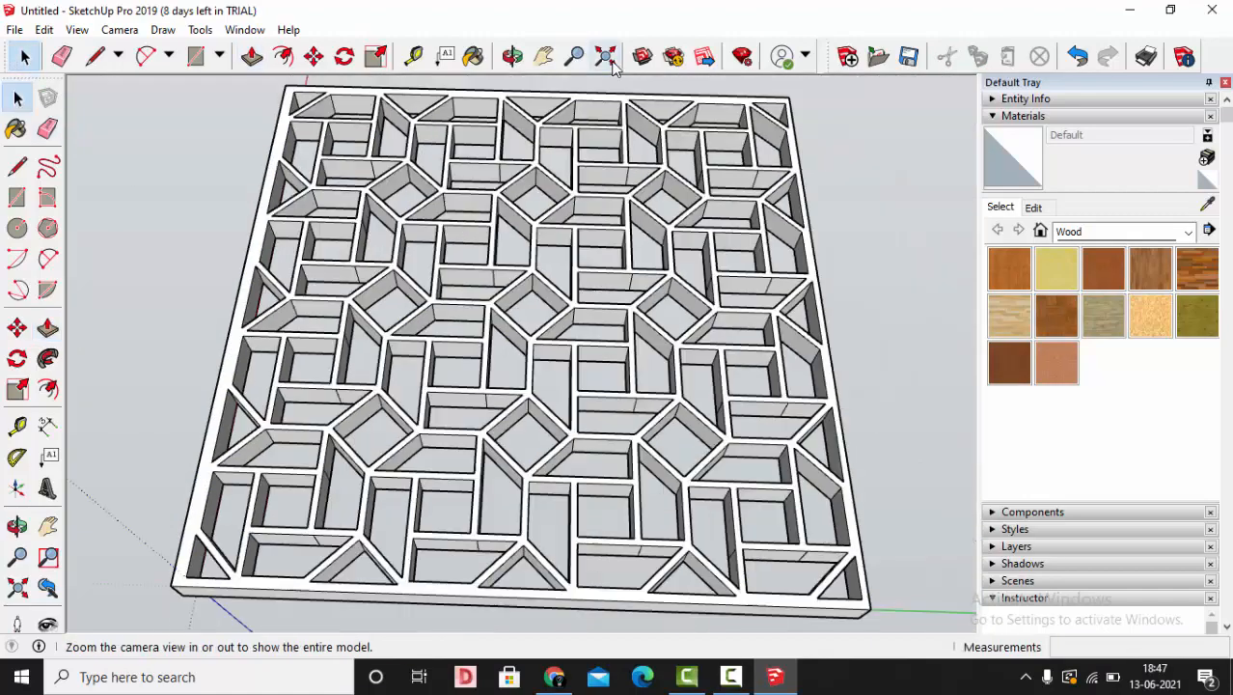
pyautogui.click(513, 56)
pyautogui.moveTo(552, 319); pyautogui.dragTo(611, 386)
pyautogui.press('space')
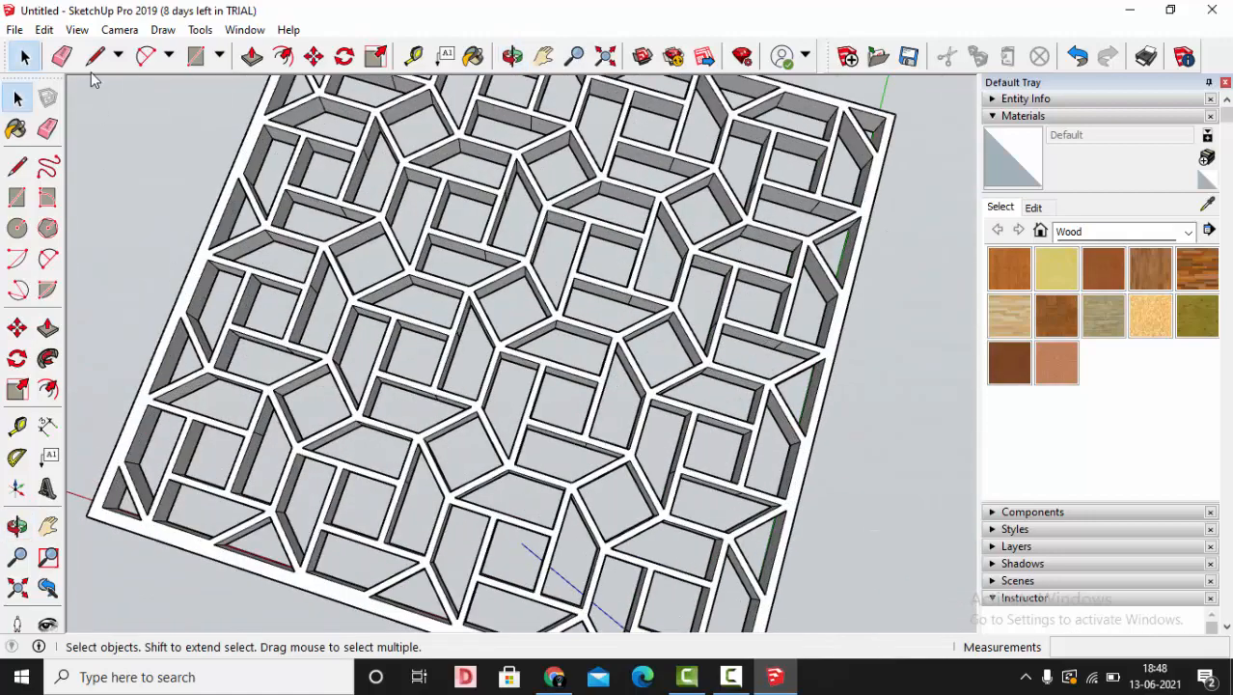
pyautogui.click(1004, 268)
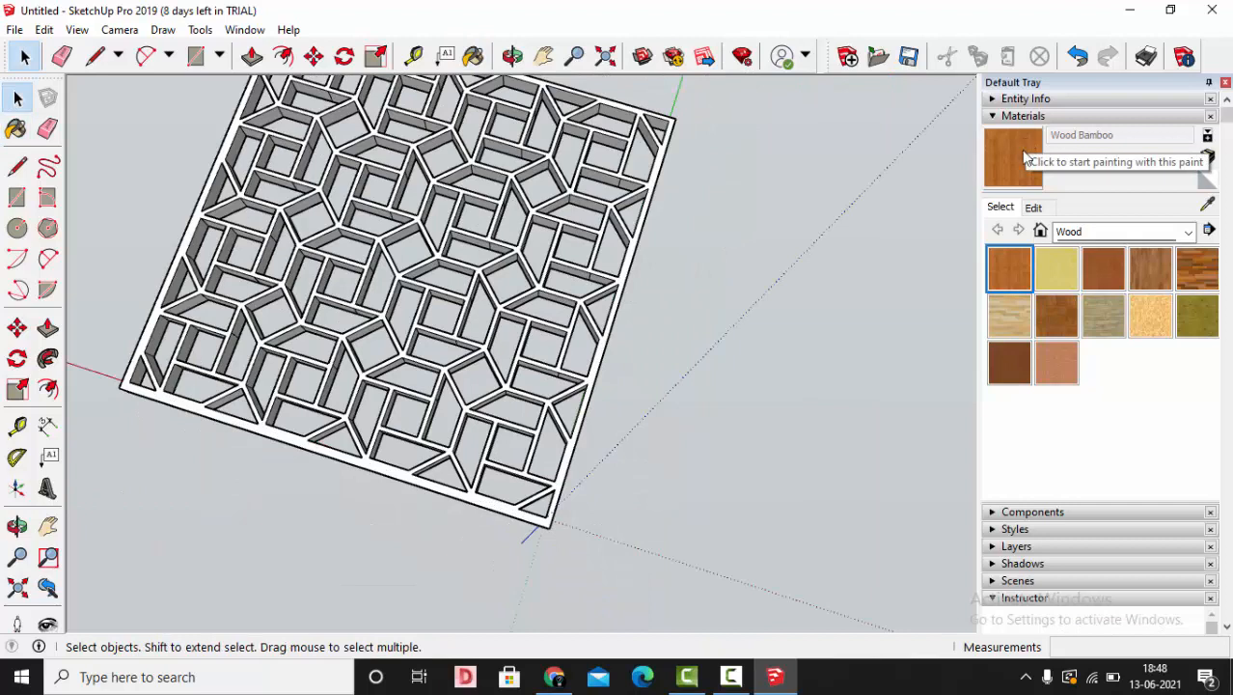
pyautogui.click(473, 56)
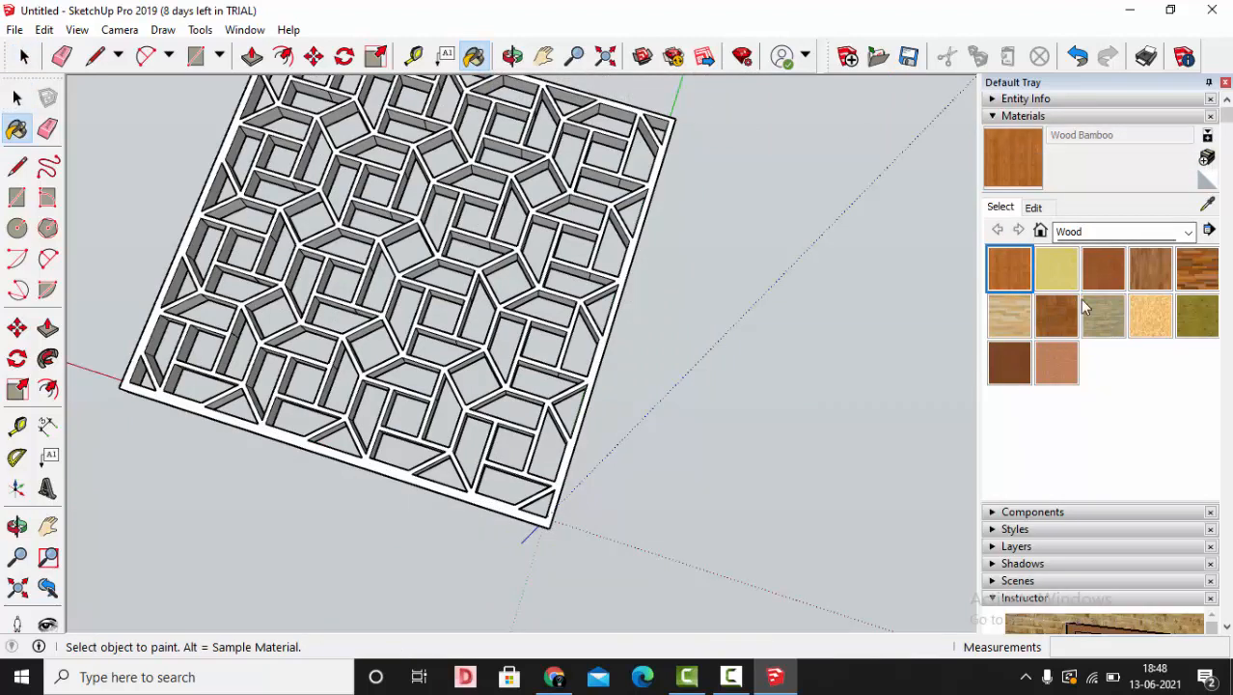
pyautogui.click(1055, 268)
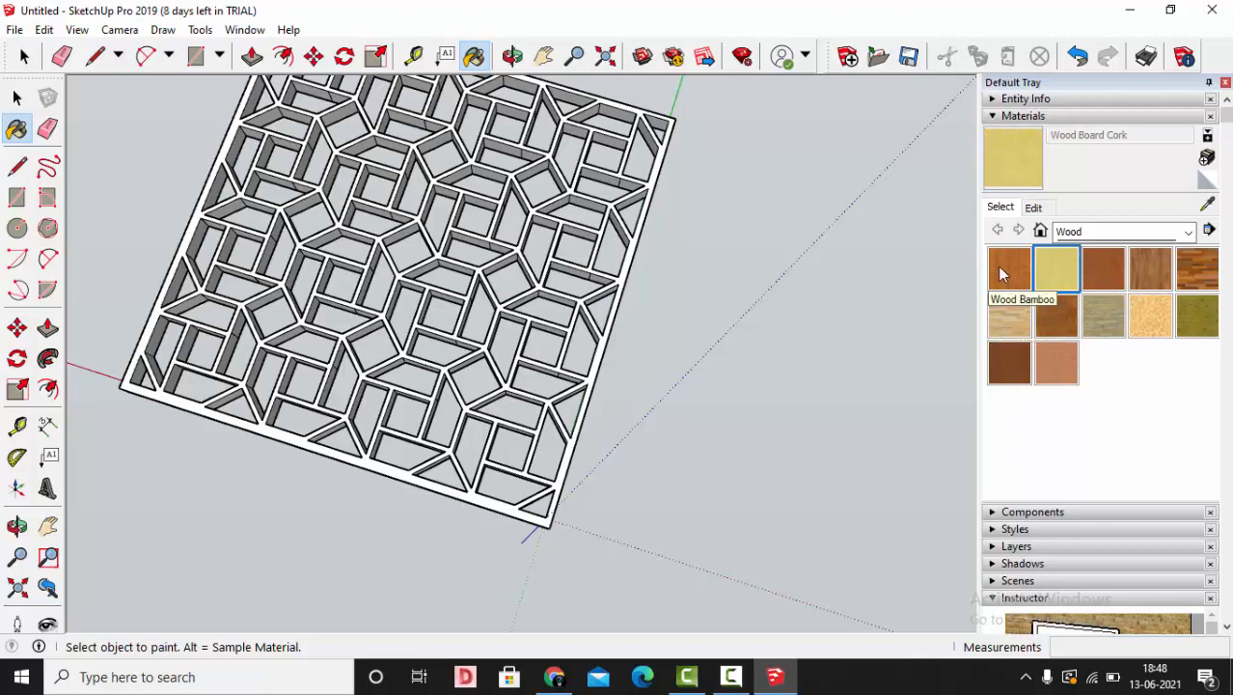
pyautogui.click(1010, 269)
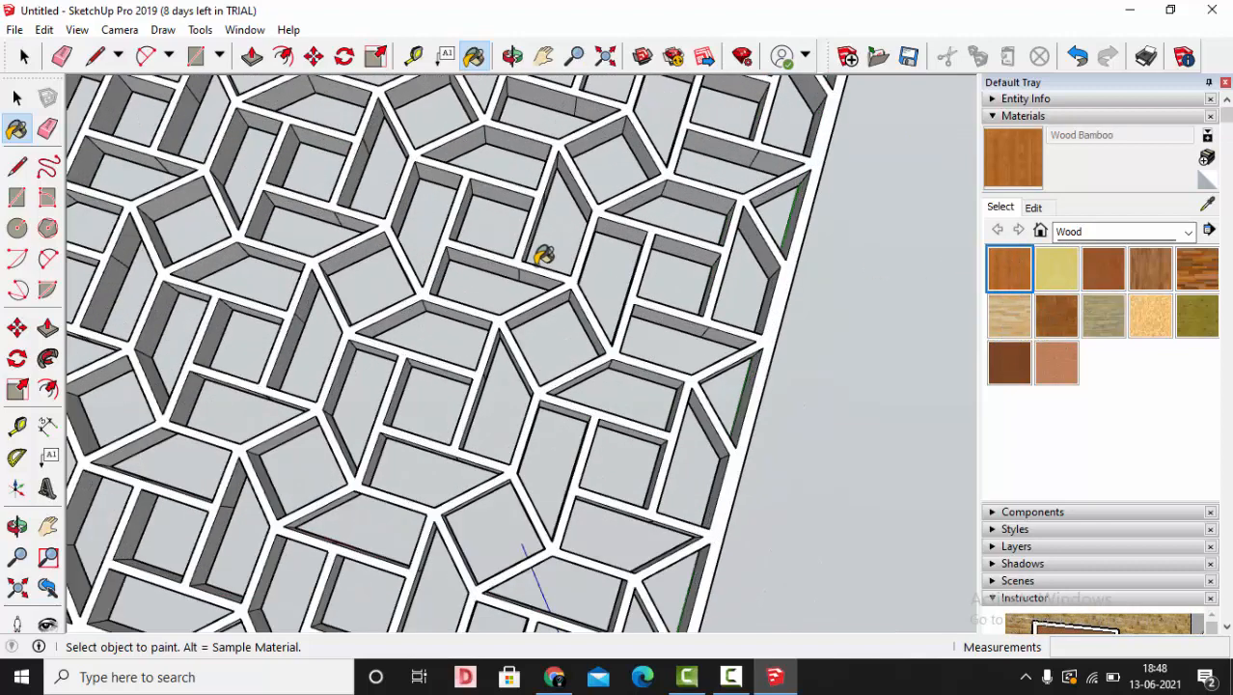
pyautogui.scroll(3, 540, 253)
pyautogui.click(517, 247)
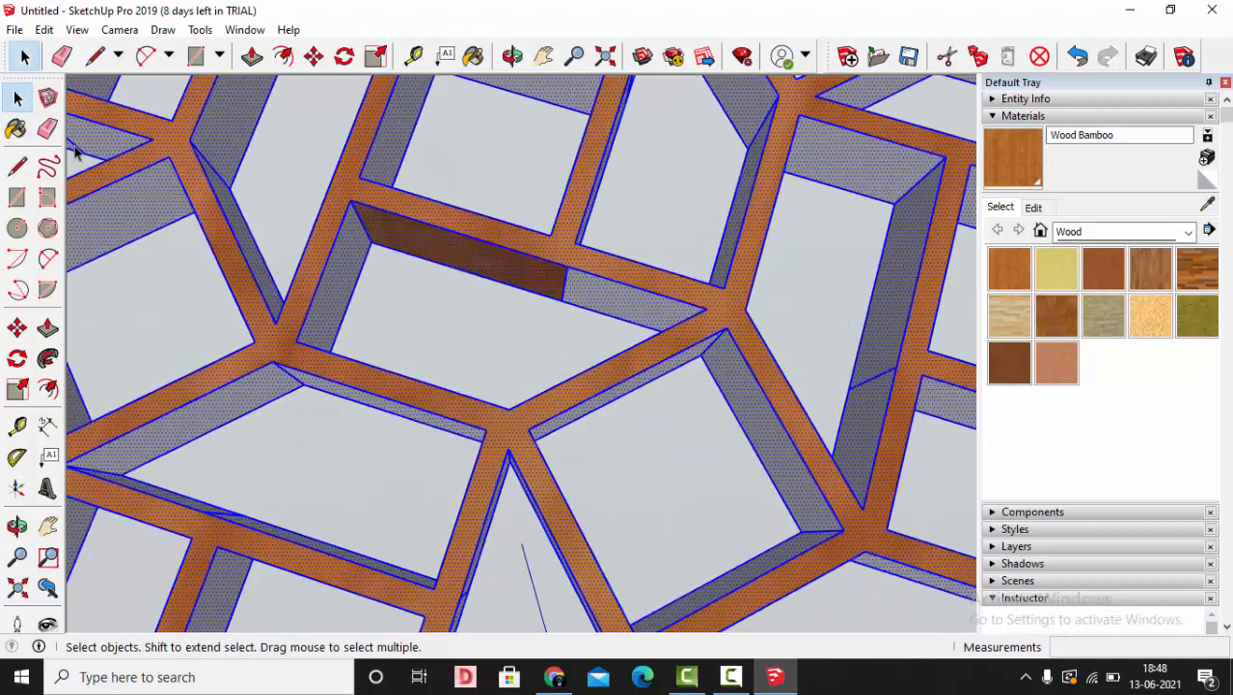
# Apply Wood Bamboo to all remaining faces of the selected panel, including the walls of its openings.
pyautogui.click(17, 128)
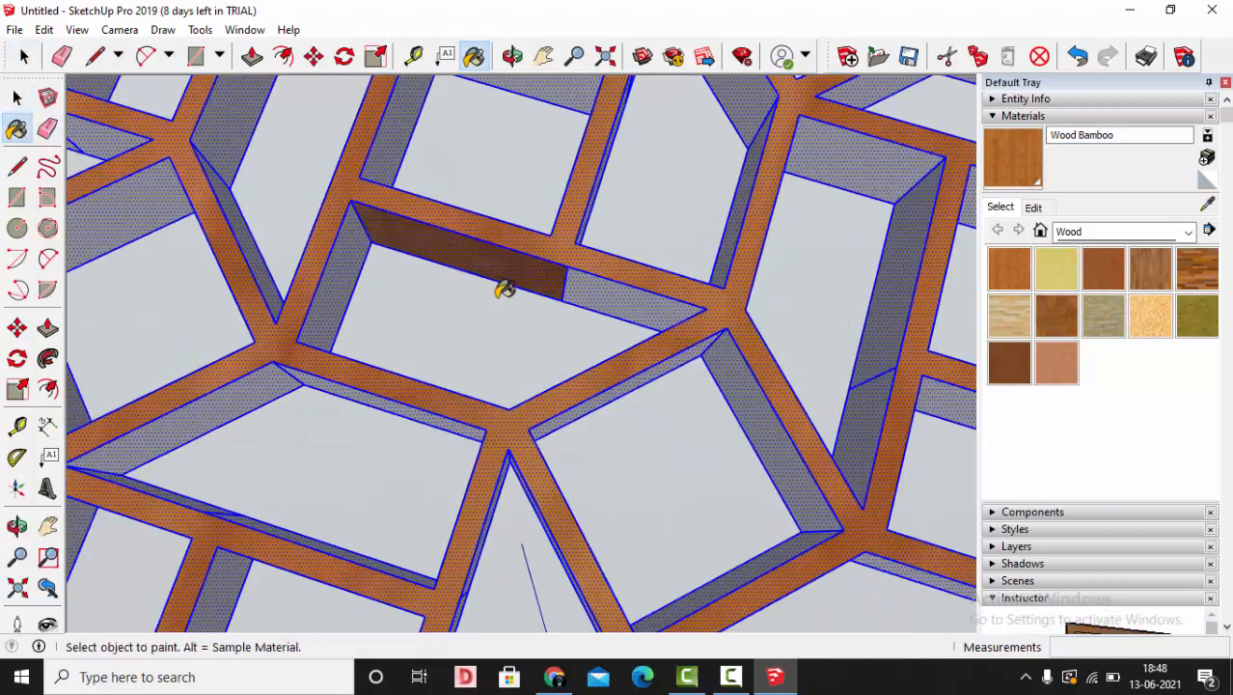
pyautogui.click(592, 281)
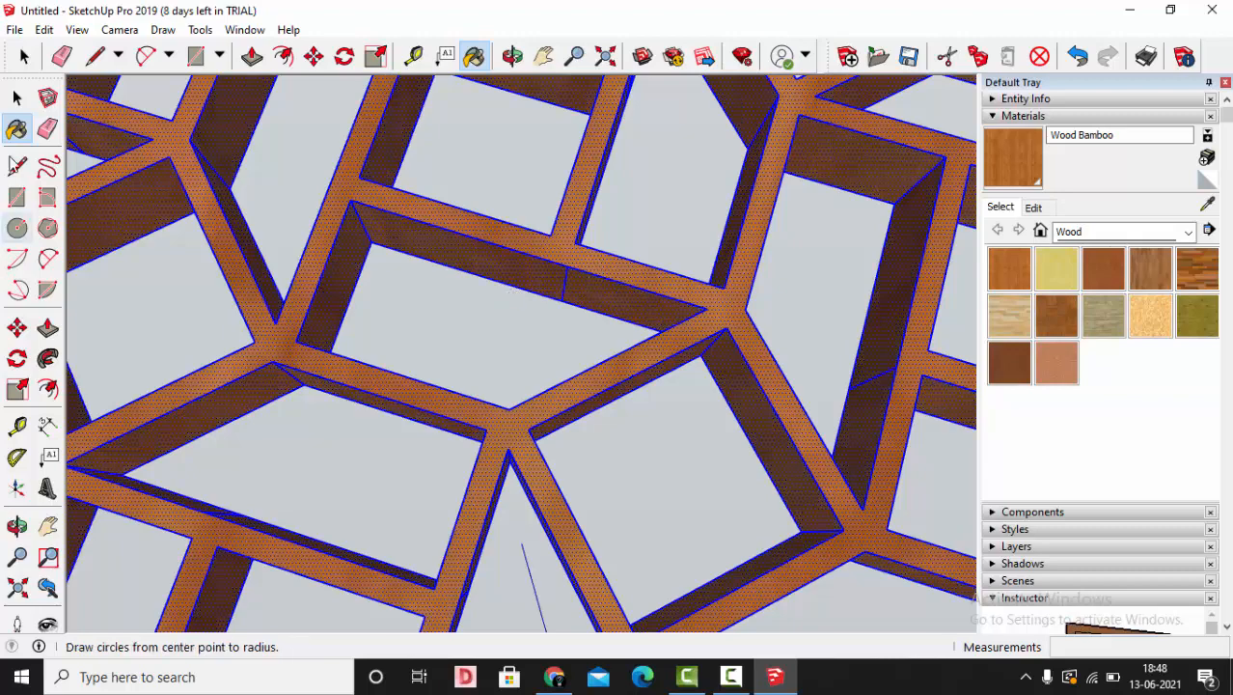
pyautogui.click(17, 97)
# Clear the selection and inspect the whole painted panel from several angles.
pyautogui.click(607, 56)
pyautogui.scroll(-2, 633, 198)
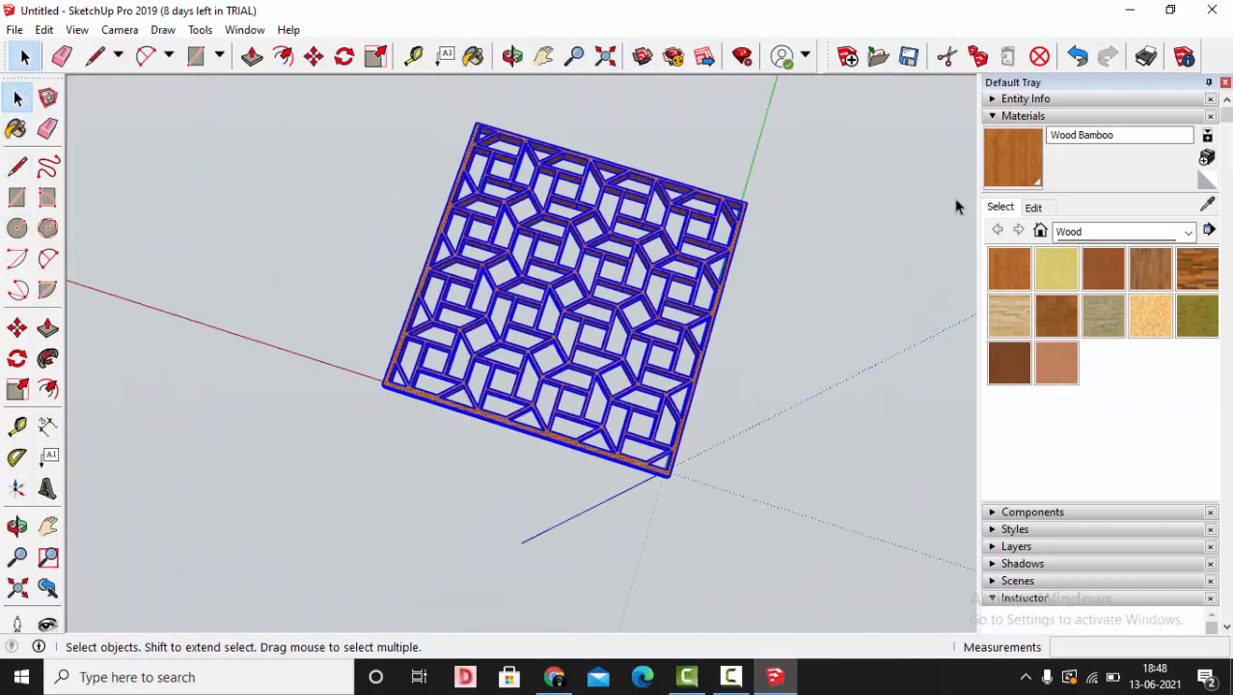
pyautogui.click(957, 203)
pyautogui.scroll(1, 595, 318)
pyautogui.click(606, 65)
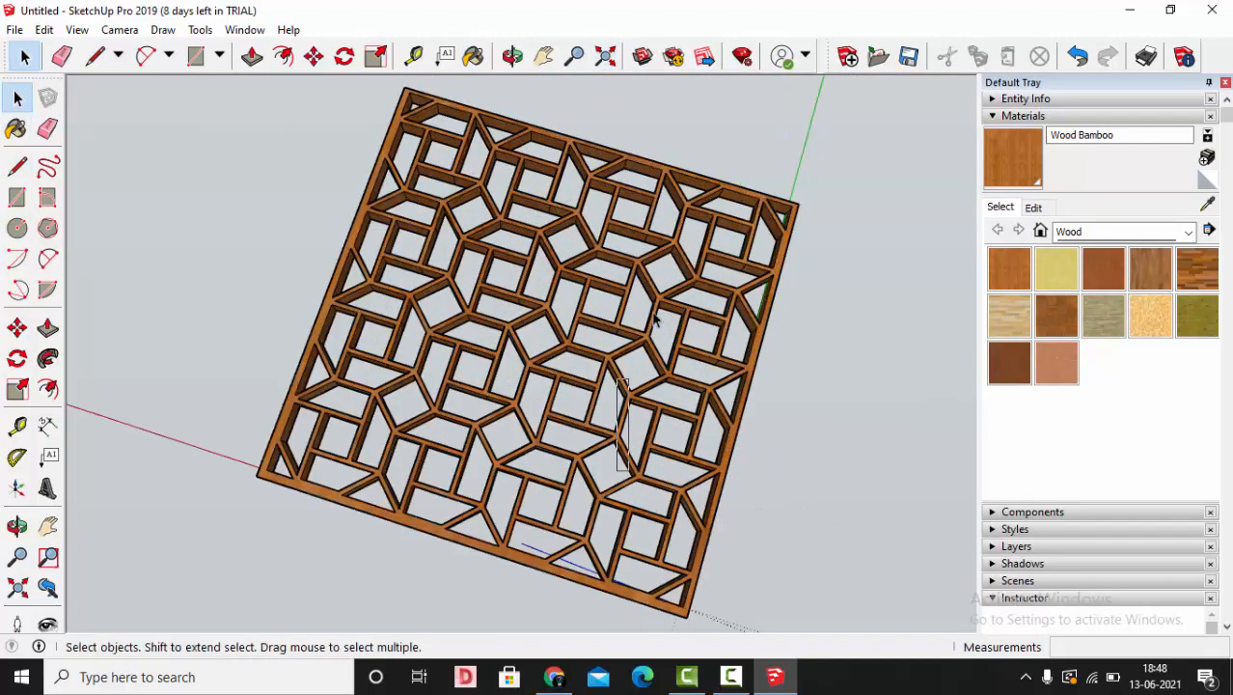
pyautogui.doubleClick(652, 313)
pyautogui.scroll(-1, 615, 282)
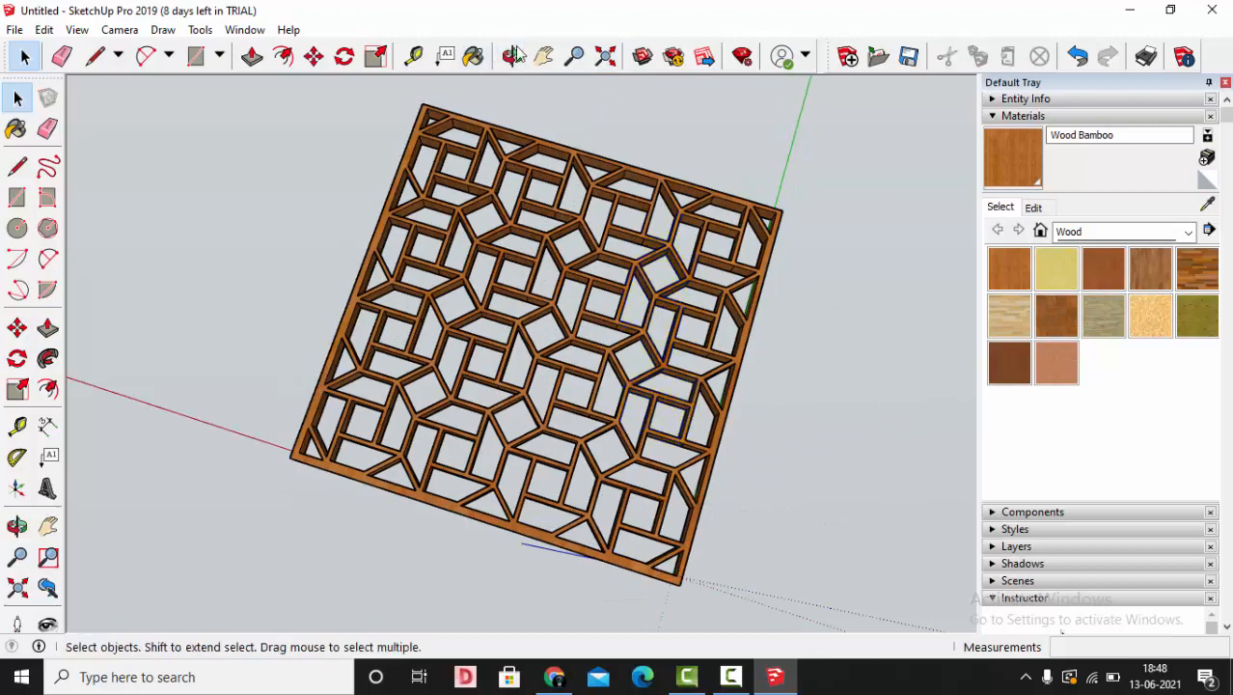
pyautogui.click(512, 55)
pyautogui.moveTo(475, 468); pyautogui.dragTo(445, 468)
pyautogui.press('space')
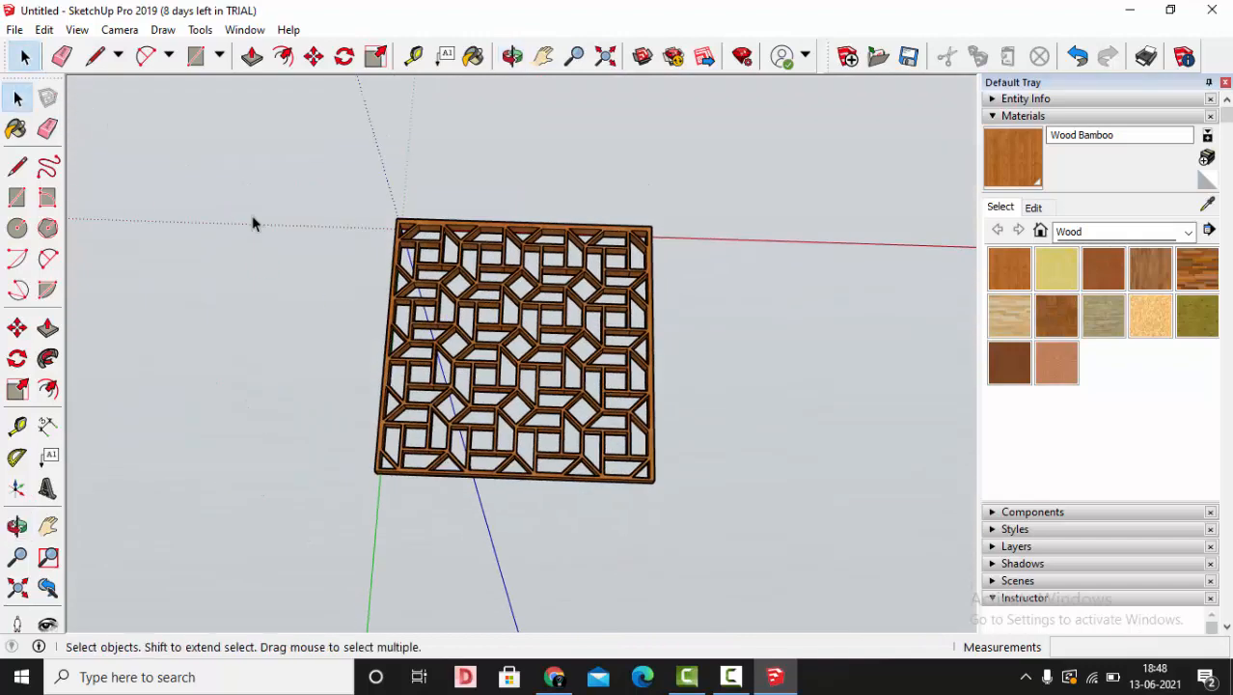
# Select the entire painted jali panel and combine all its geometry into a single group.
pyautogui.moveTo(278, 160); pyautogui.dragTo(809, 559)
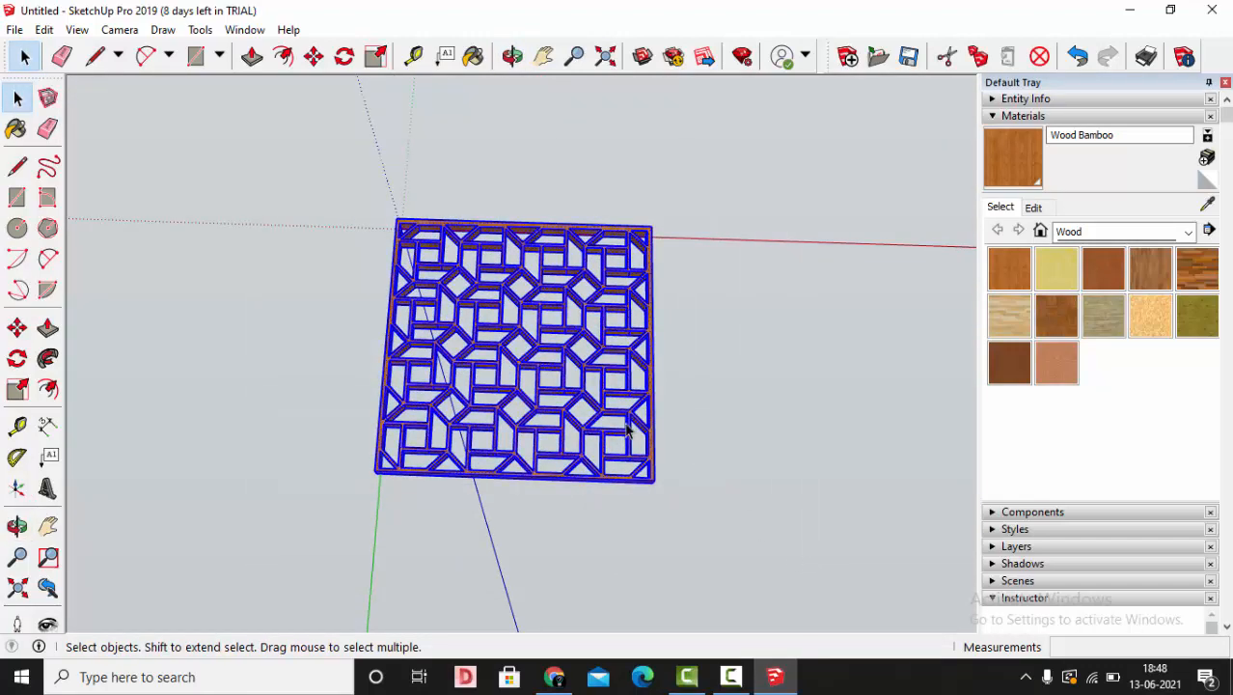
pyautogui.click(611, 372)
pyautogui.moveTo(210, 166); pyautogui.dragTo(758, 600)
pyautogui.rightClick(652, 404)
pyautogui.click(710, 284)
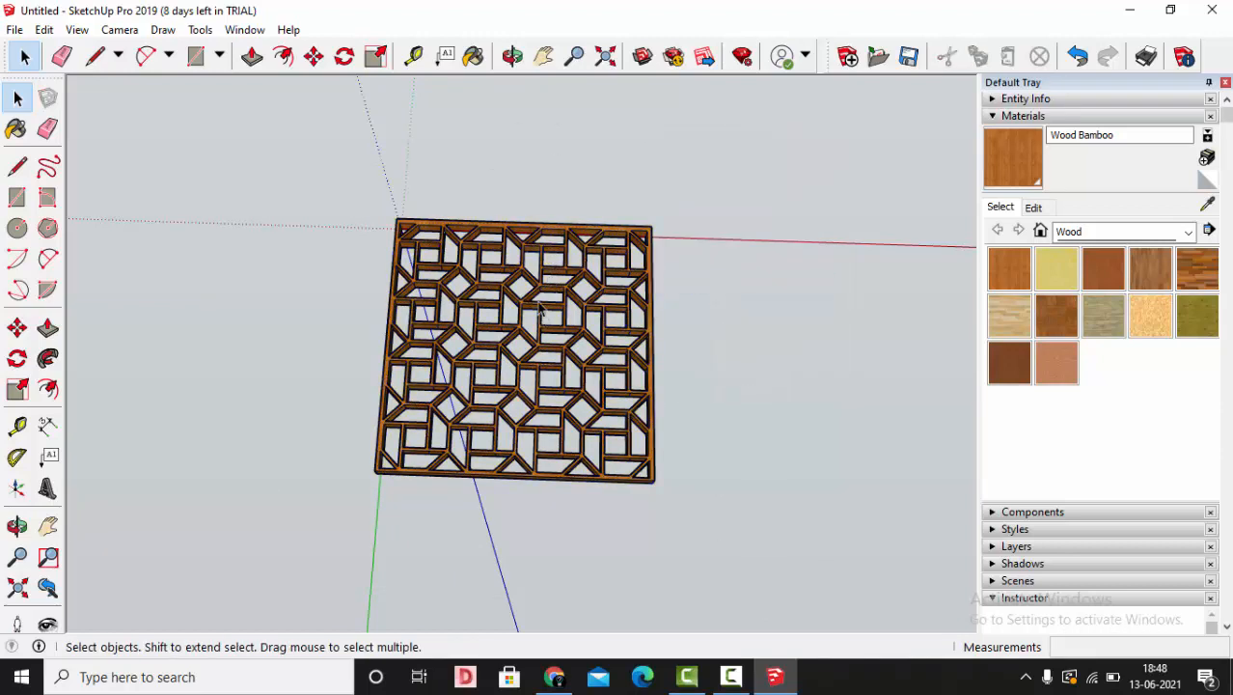
# Rotate the panel 90 degrees about the green axis at its origin corner so it stands upright.
pyautogui.click(605, 56)
pyautogui.click(513, 58)
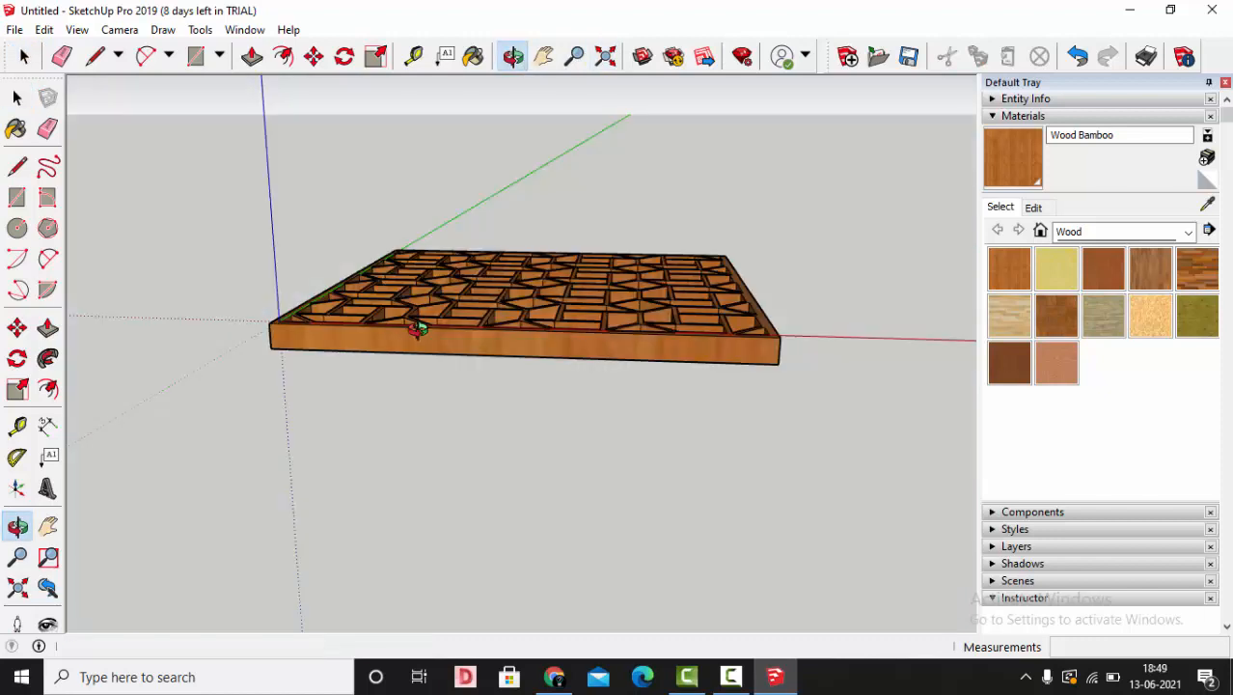
pyautogui.click(18, 99)
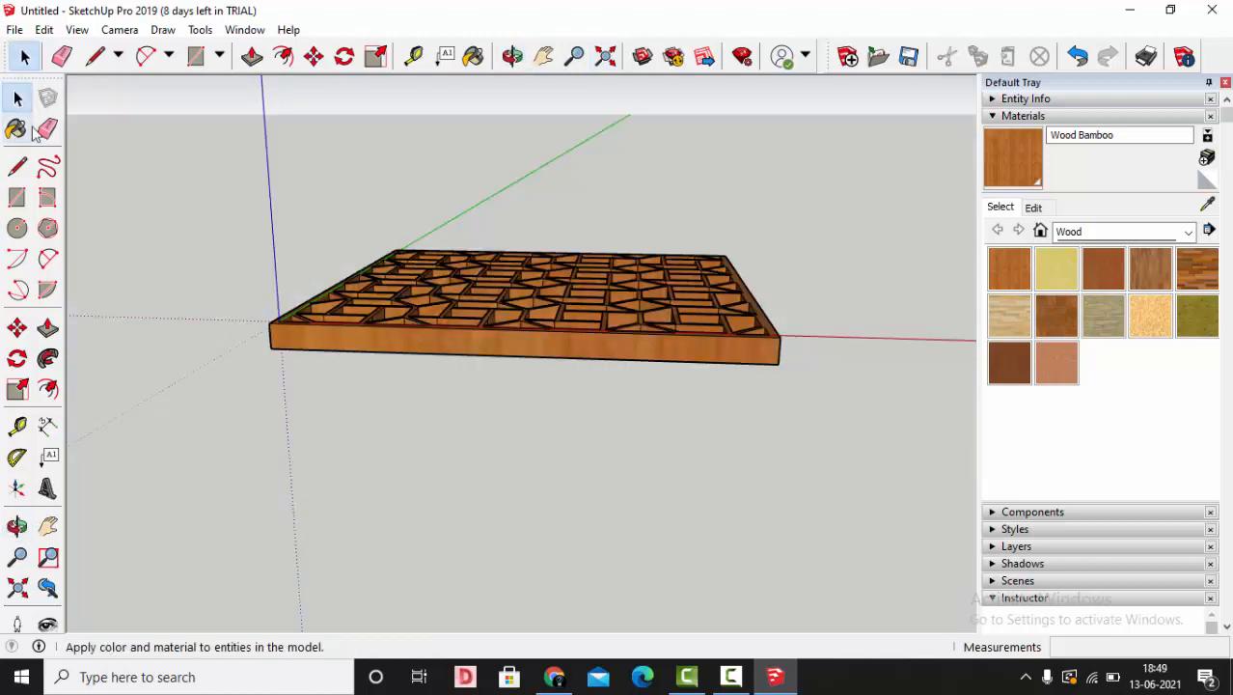
pyautogui.click(363, 343)
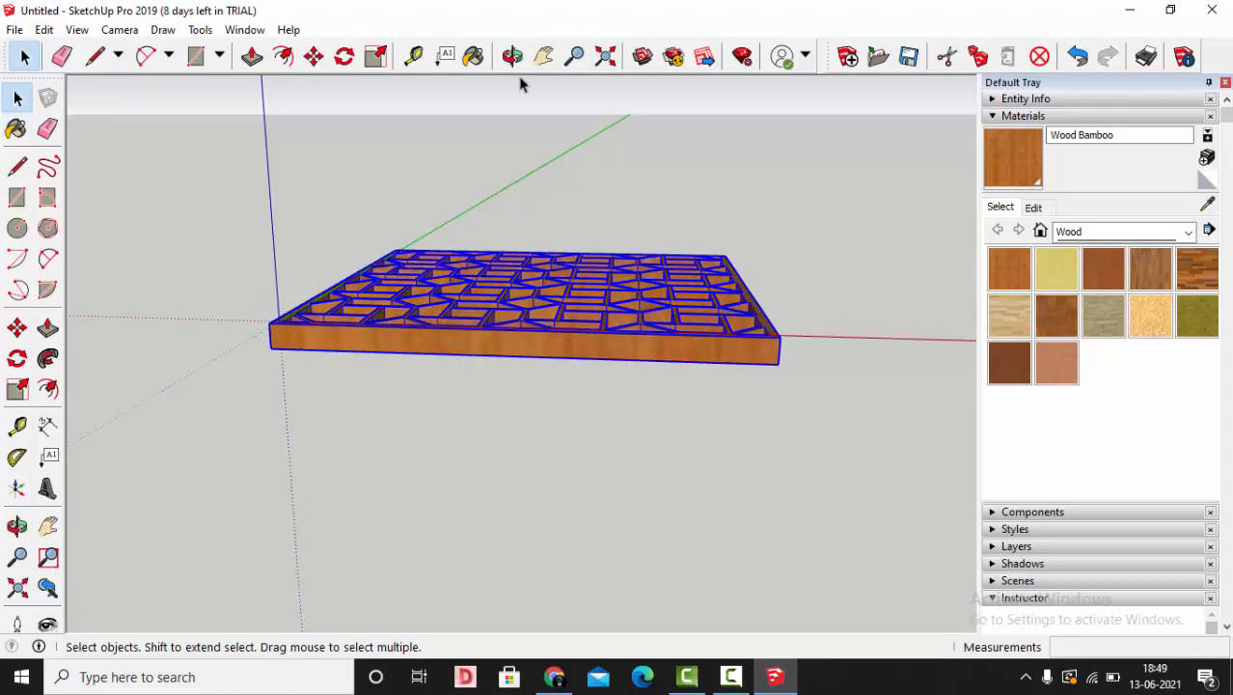
pyautogui.click(345, 56)
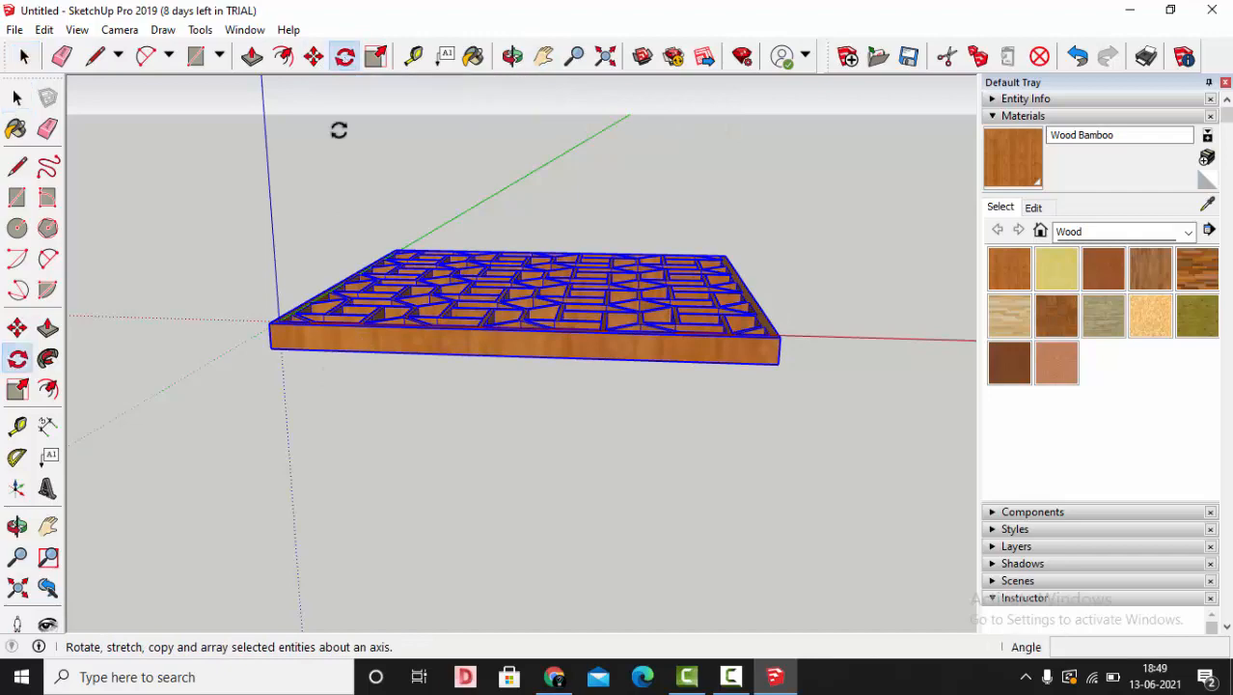
pyautogui.click(279, 321)
pyautogui.click(274, 216)
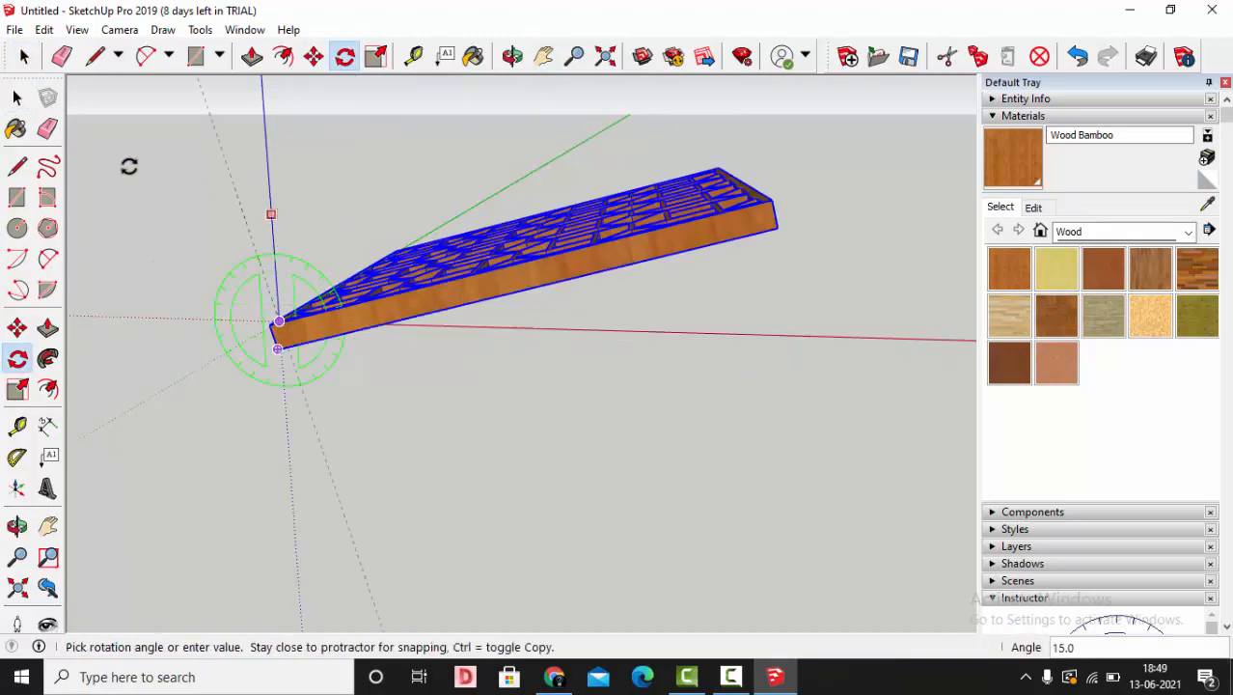
pyautogui.scroll(-4, 422, 228)
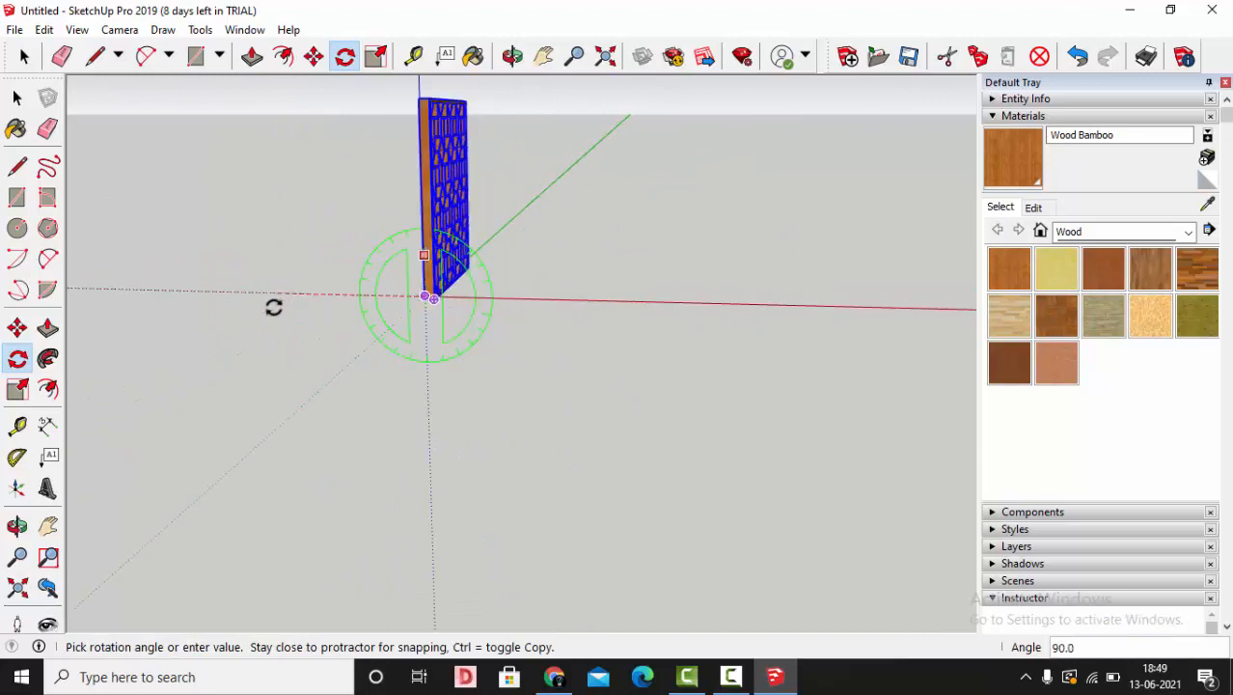
pyautogui.click(275, 293)
# Rotate the upright panel 90 degrees about a vertical axis at its rear bottom corner so it runs parallel to the red axis, then deselect it.
pyautogui.scroll(3, 521, 265)
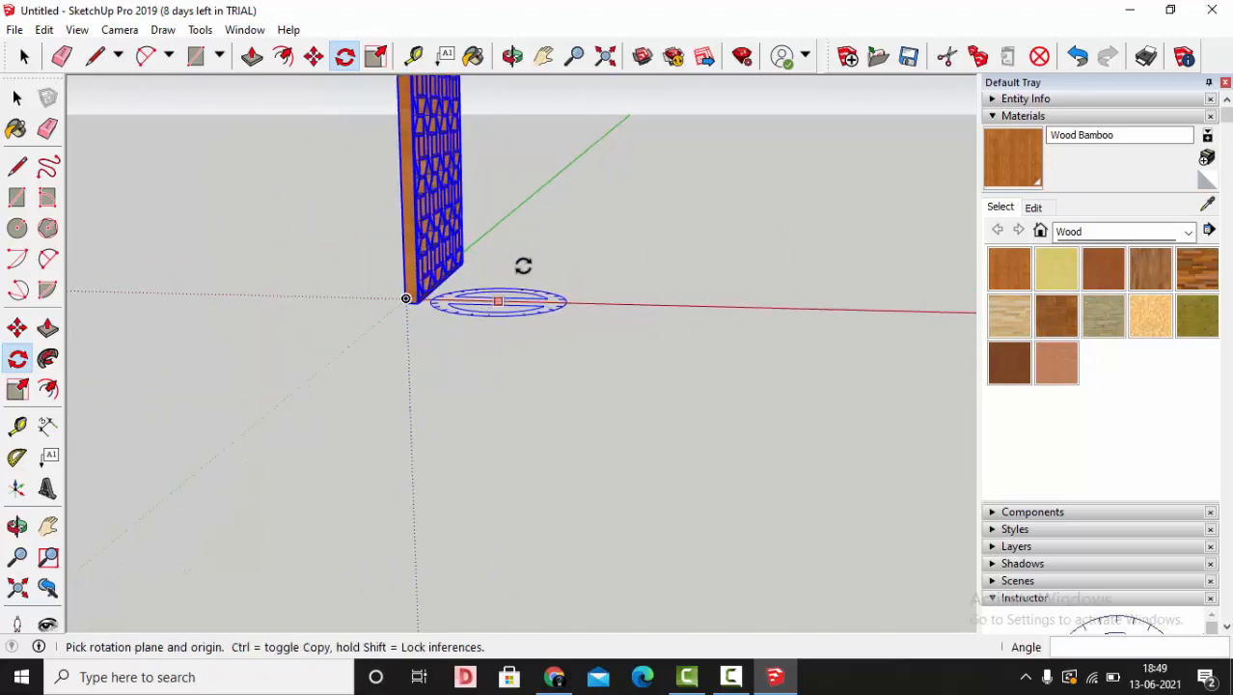
pyautogui.click(450, 287)
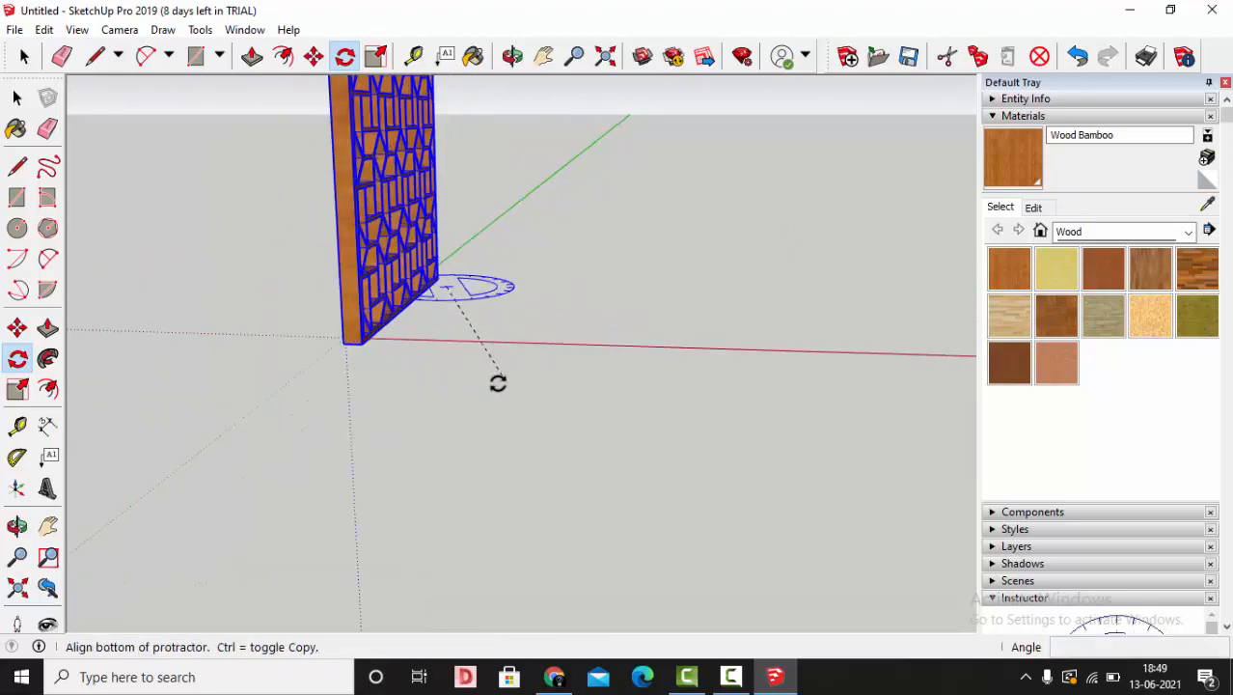
pyautogui.click(415, 349)
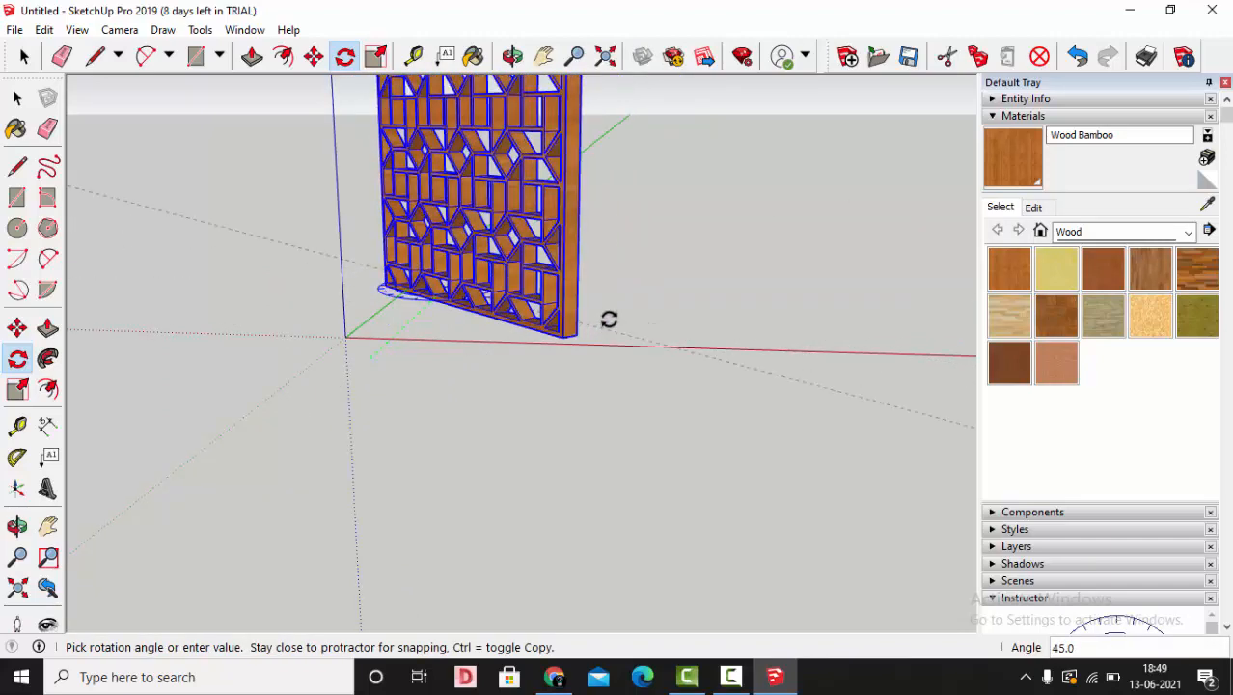
pyautogui.click(652, 275)
pyautogui.click(606, 55)
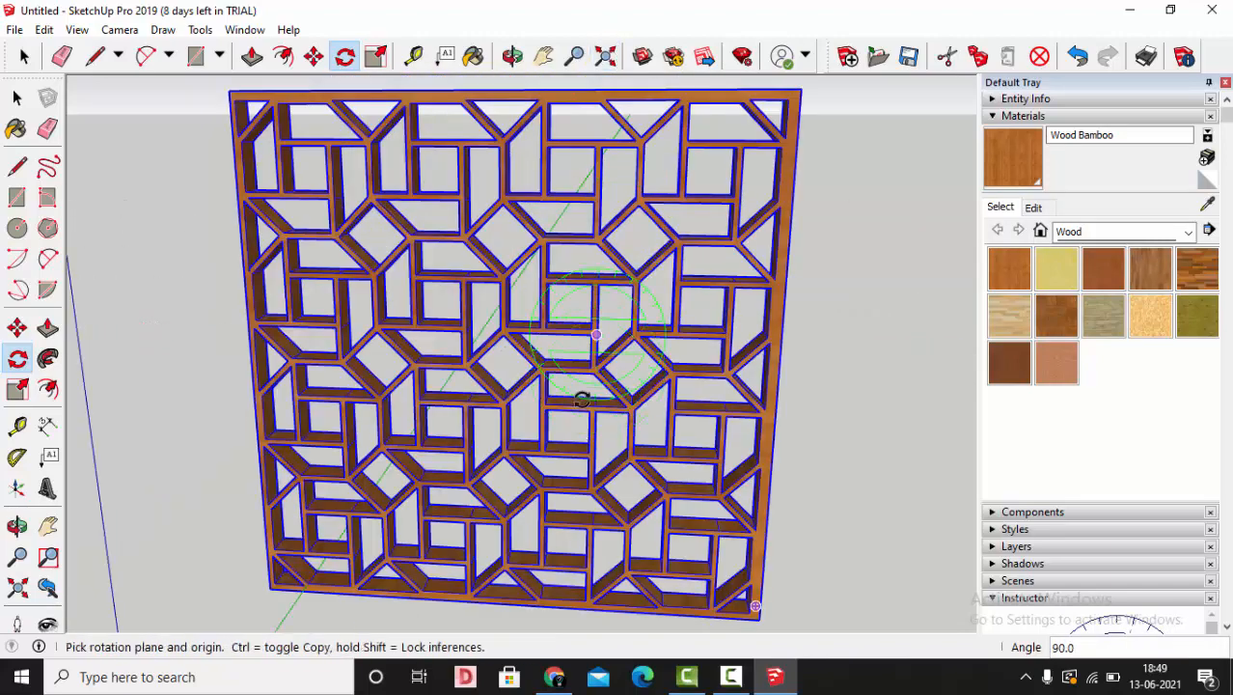
pyautogui.click(24, 58)
pyautogui.click(606, 55)
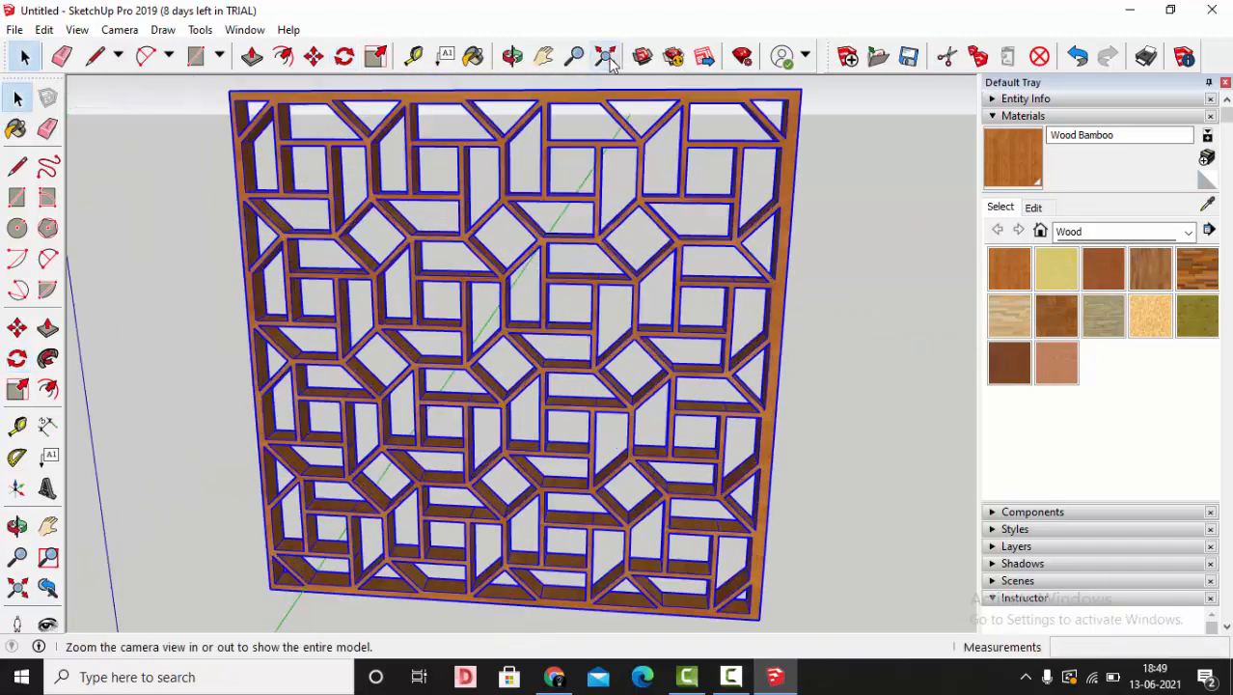
pyautogui.click(838, 285)
pyautogui.scroll(-3, 721, 256)
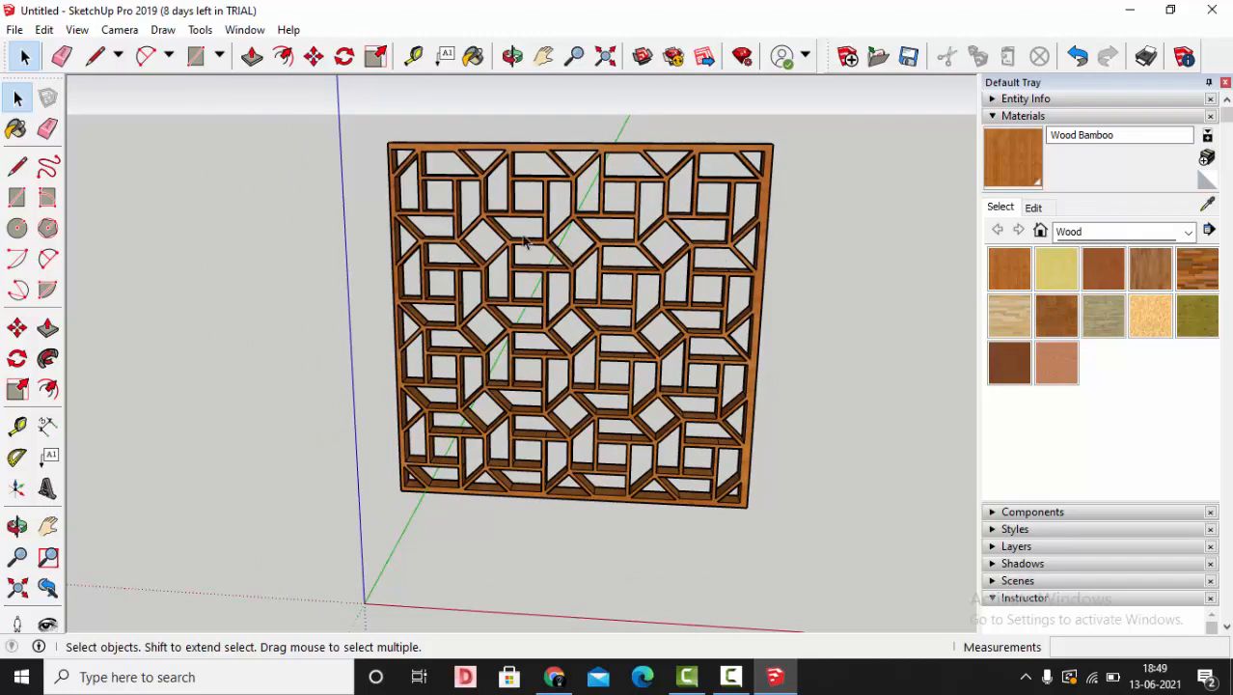
# Export the panel as a 3DS model named JALI FOR FACADE to the Desktop.
pyautogui.tripleClick(511, 286)
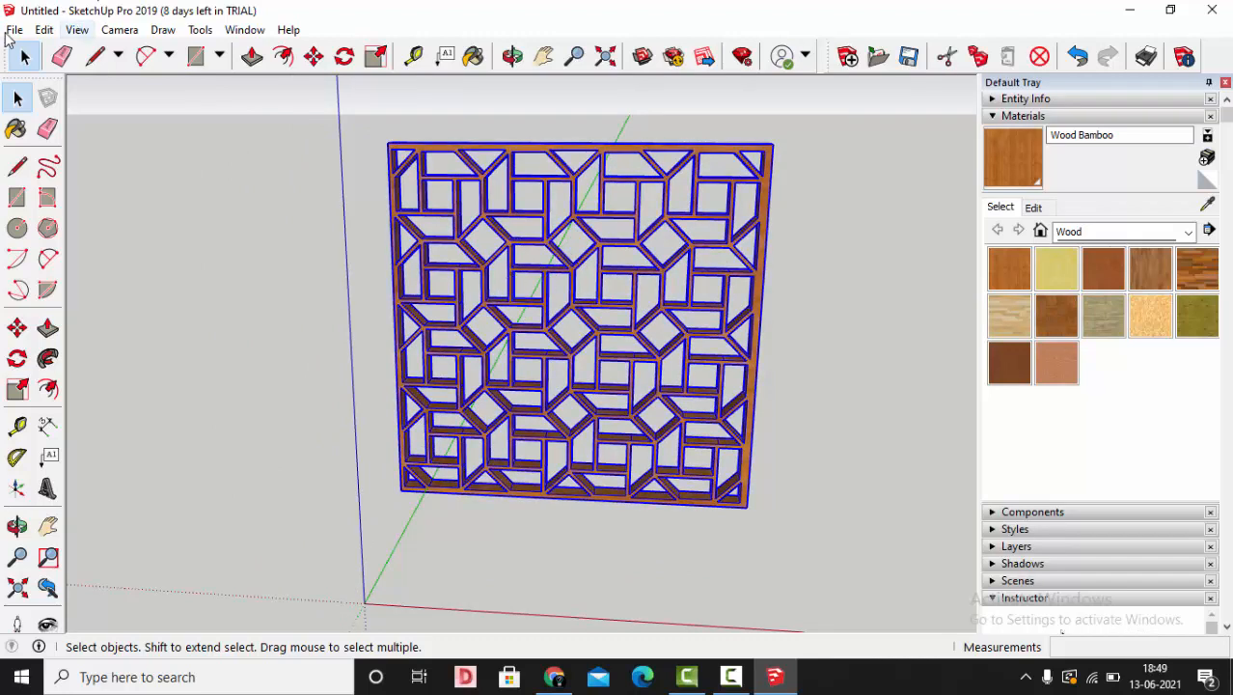
pyautogui.click(15, 30)
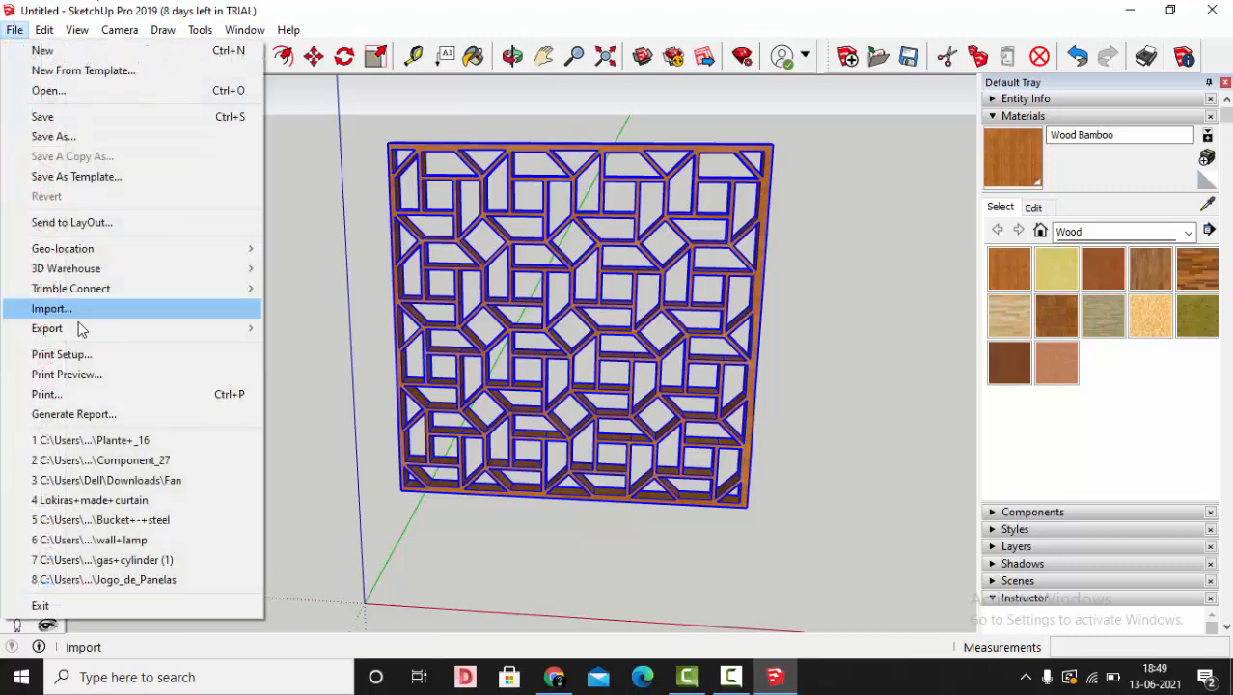
pyautogui.moveTo(145, 327)
pyautogui.click(317, 329)
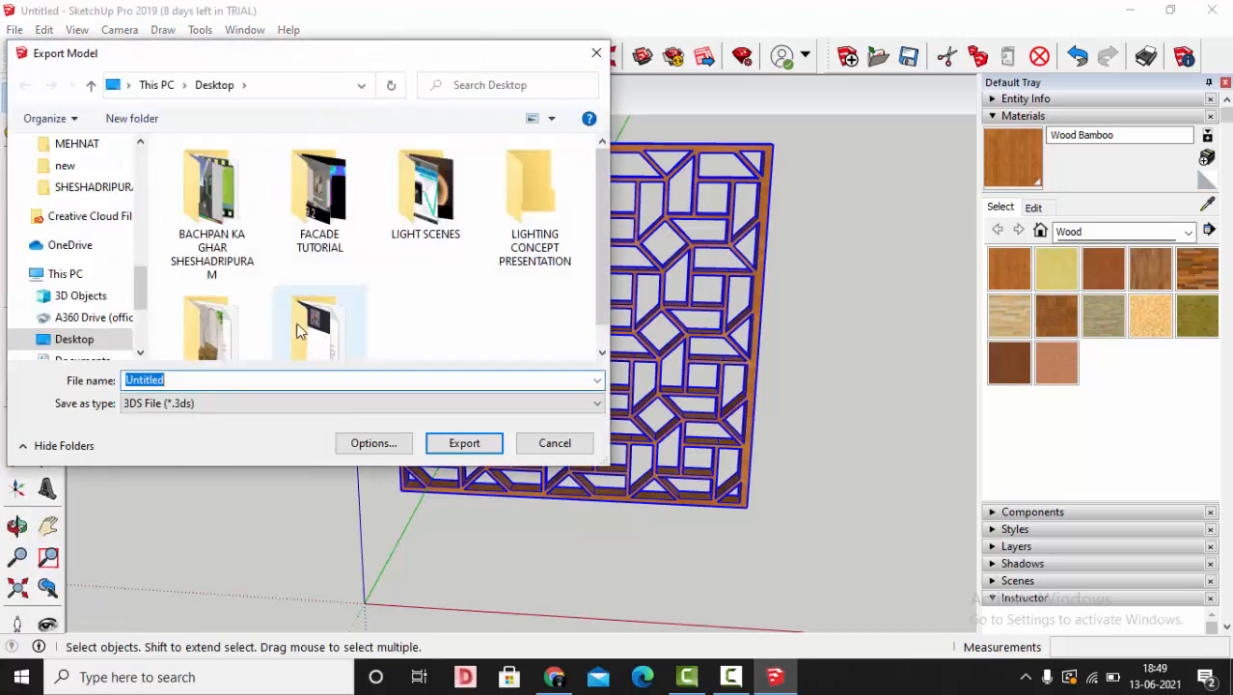
pyautogui.write('JALI F')
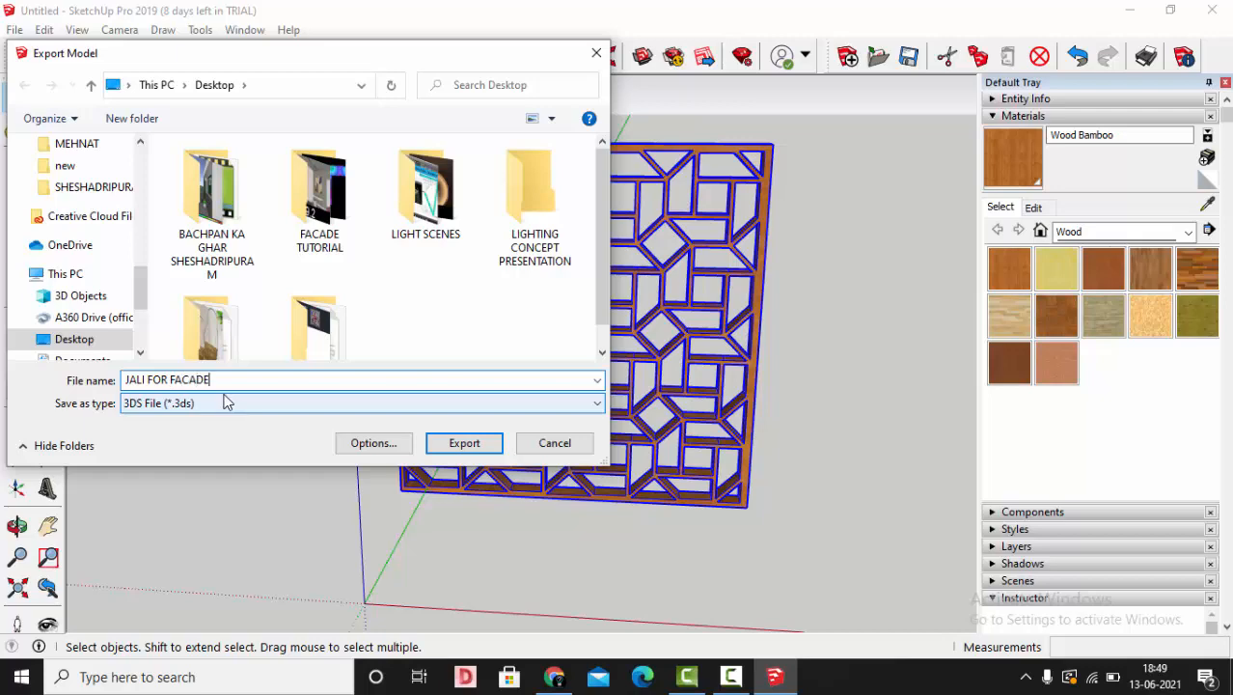
pyautogui.write('OR FACADE')
pyautogui.press('Return')
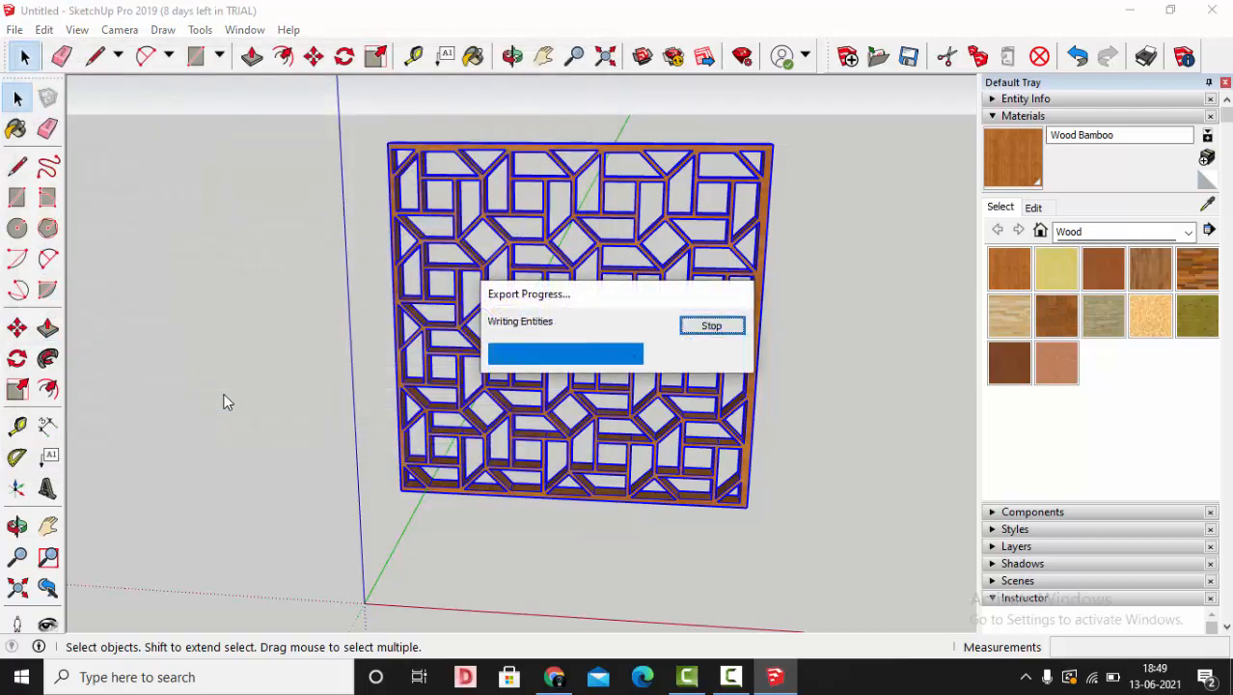
pyautogui.click(715, 476)
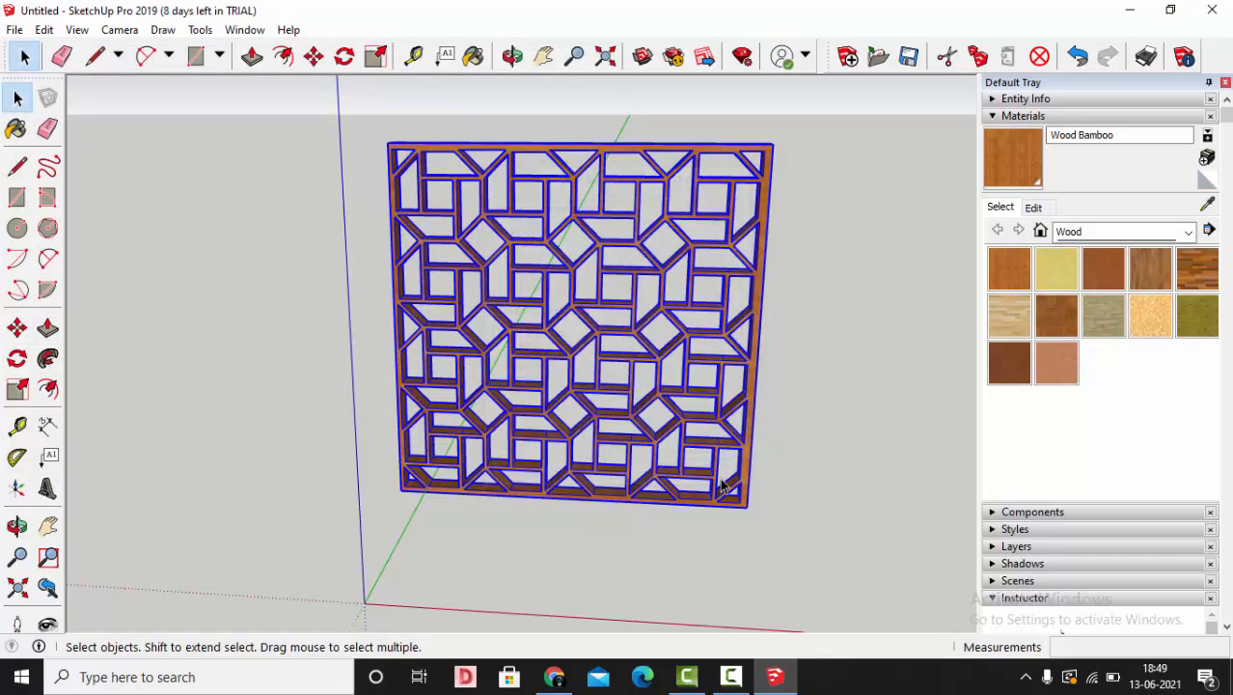
# Clear the selection and save the SketchUp model to the Desktop as JALI.
pyautogui.click(836, 439)
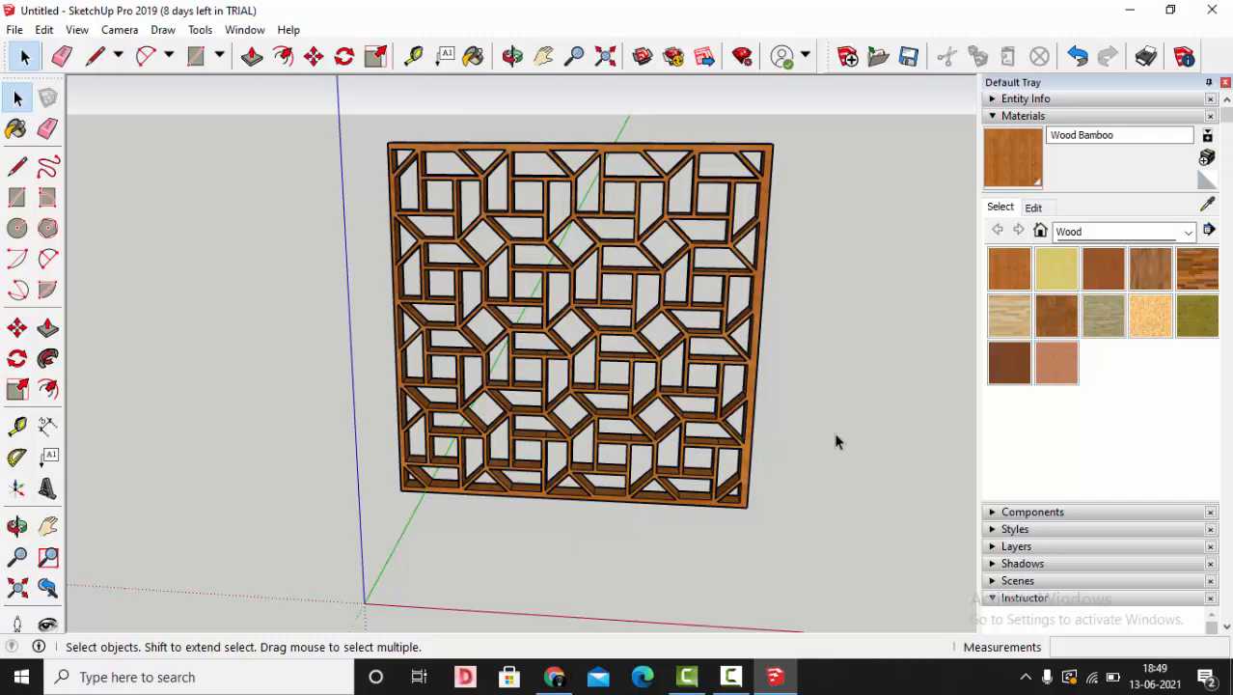
pyautogui.hotkey('ctrl', 's')
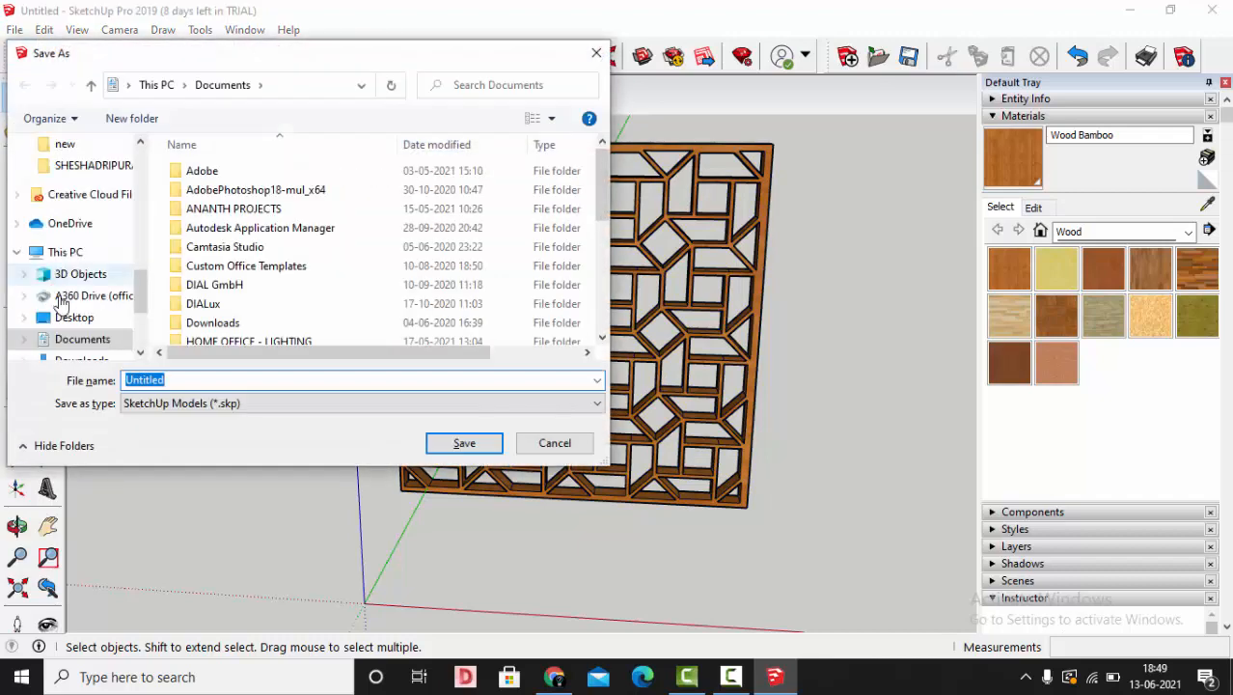
pyautogui.click(79, 321)
pyautogui.doubleClick(212, 381)
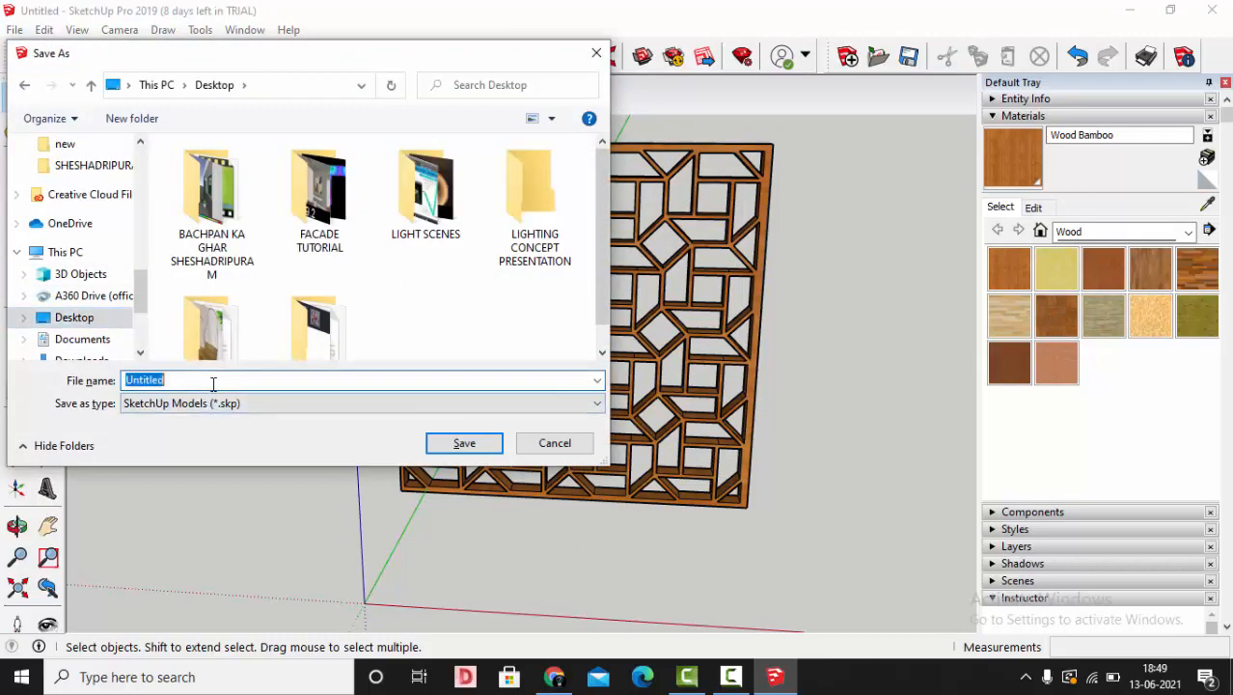
pyautogui.write('JALI')
pyautogui.press('Return')
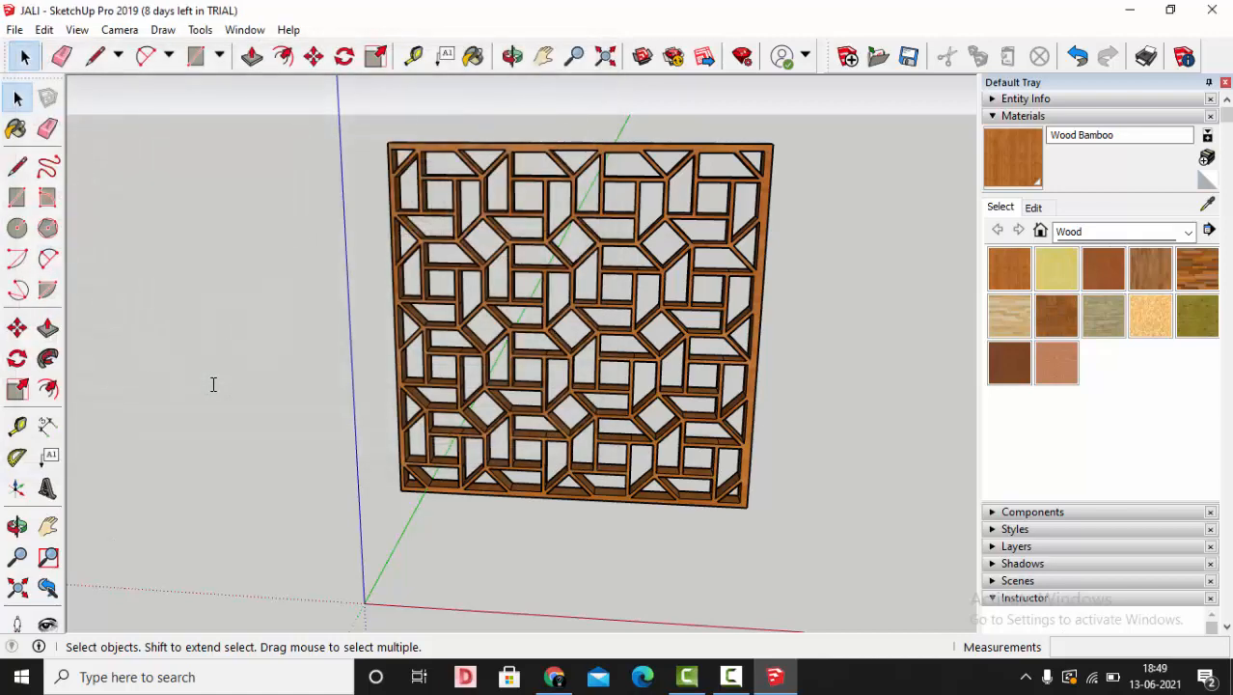
# Switch to the desktop and move the exported JALI FOR FACADE file to an empty area.
pyautogui.hotkey('alt', 'Tab')
pyautogui.click(1131, 15)
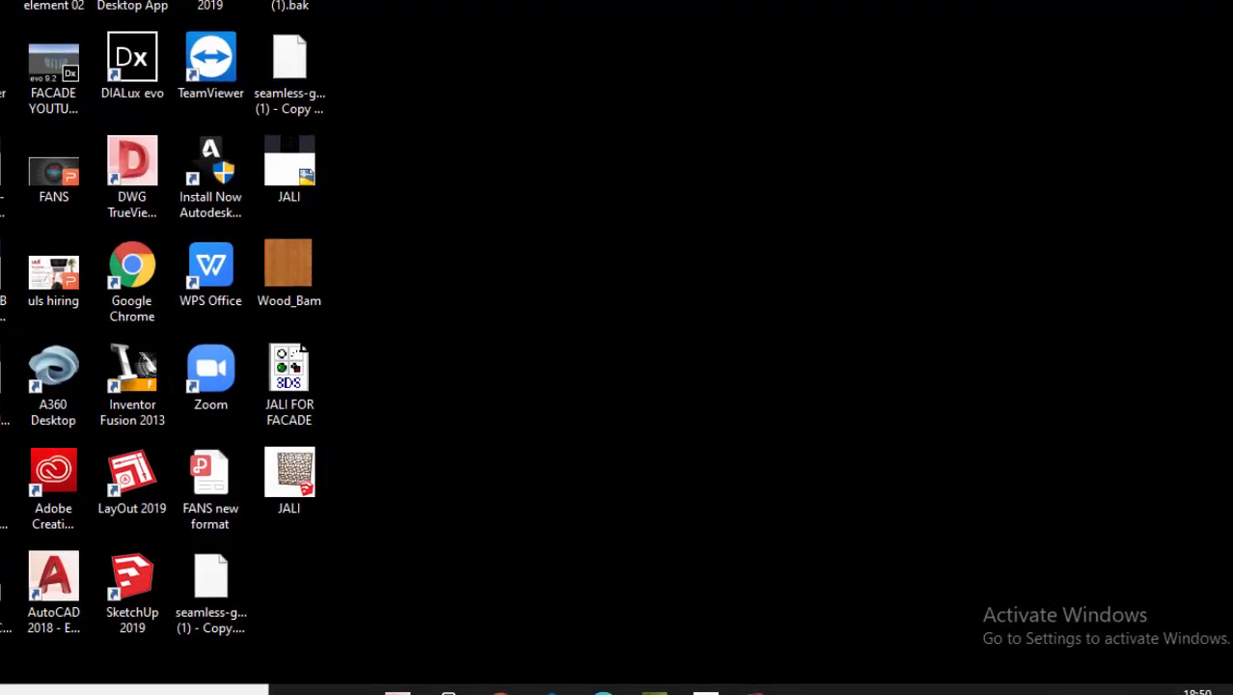
pyautogui.moveTo(106, 364); pyautogui.dragTo(401, 231)
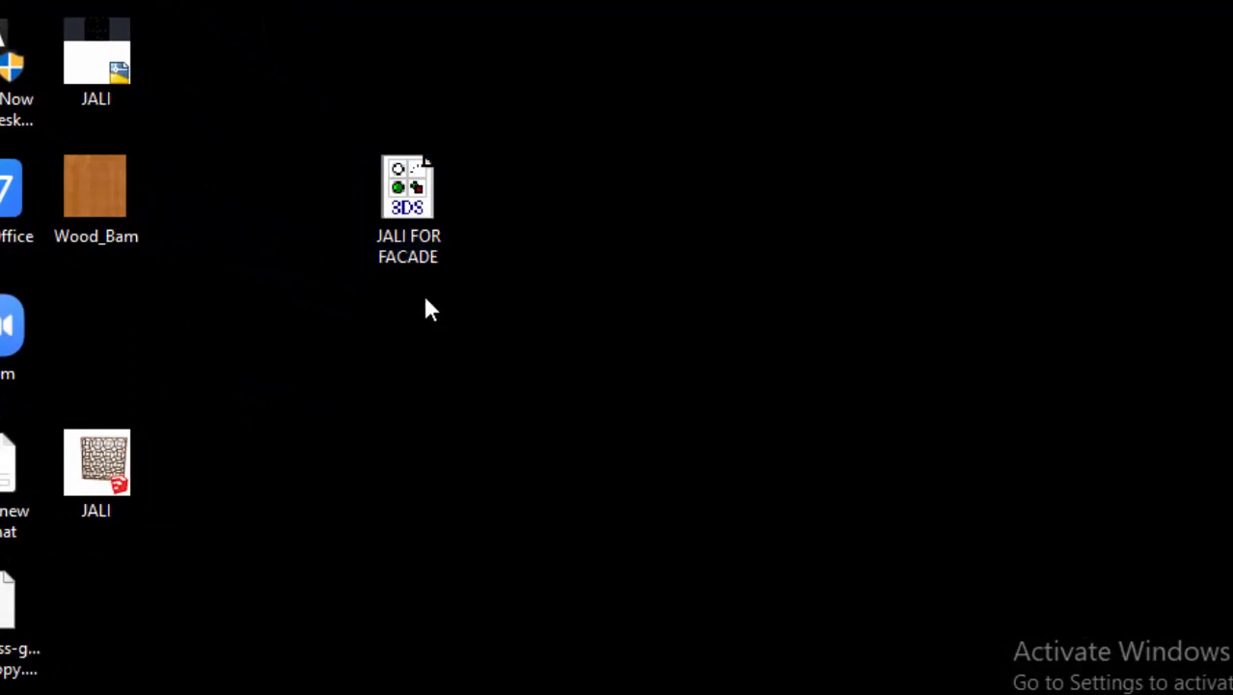
# Check the file type and size in the properties of the JALI FOR FACADE file.
pyautogui.rightClick(415, 186)
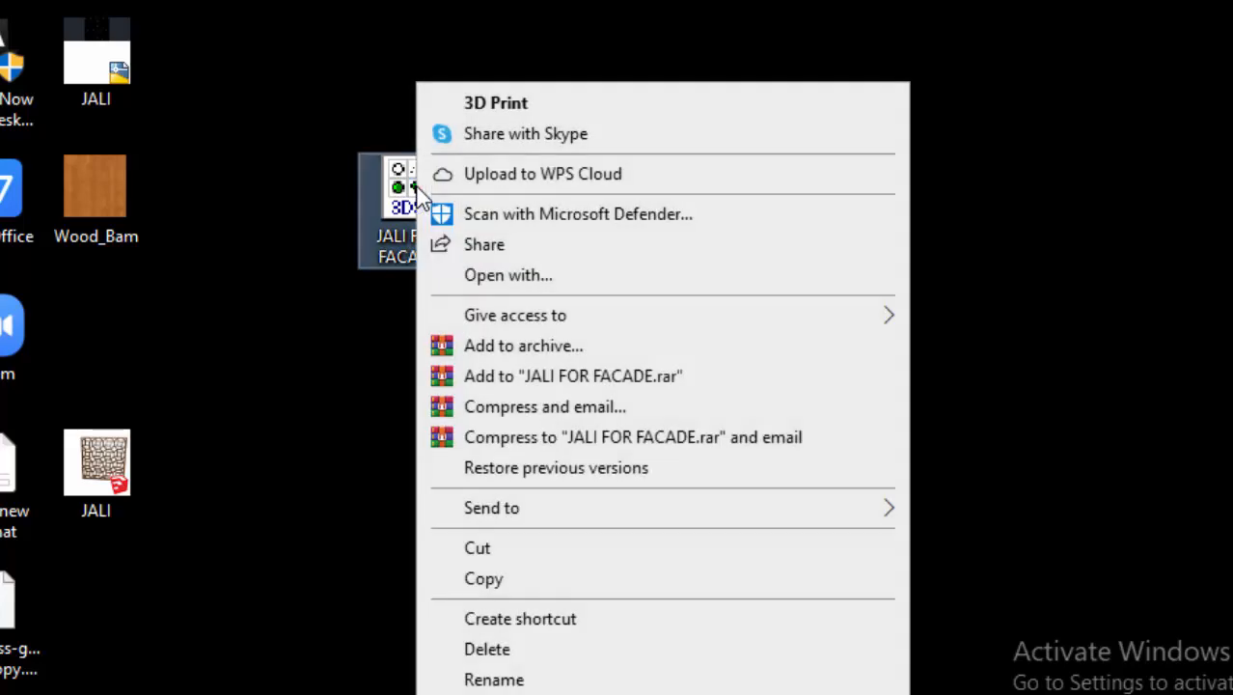
pyautogui.click(535, 666)
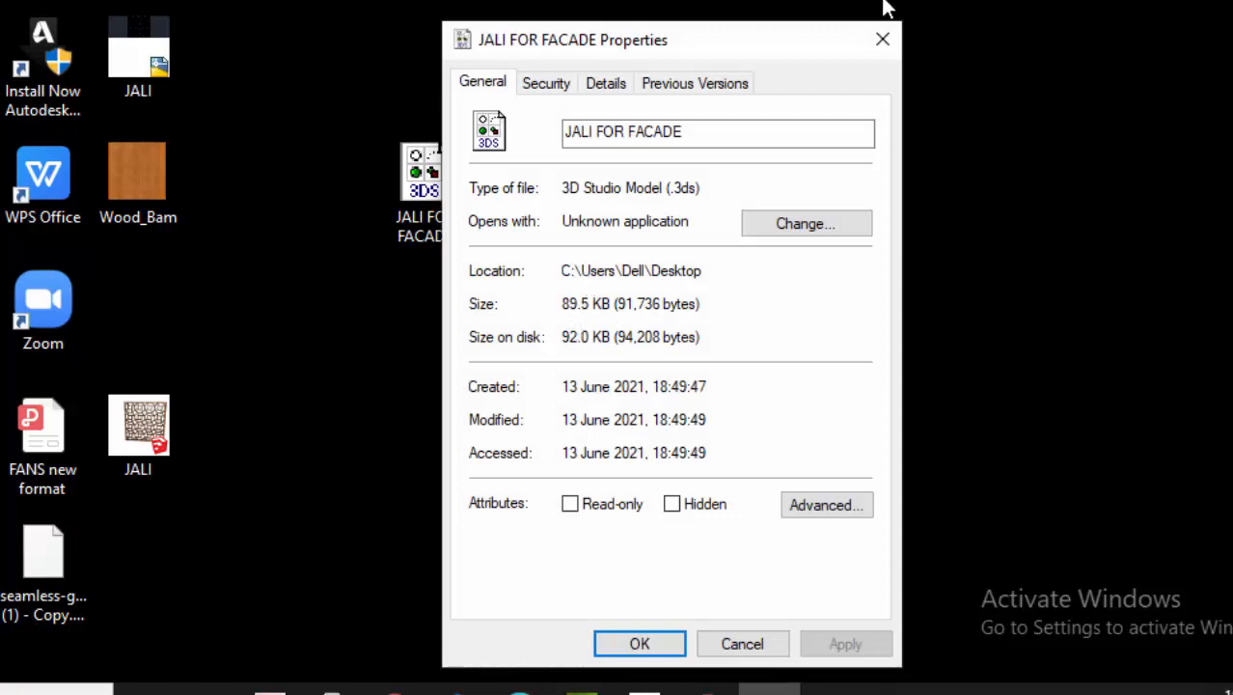
pyautogui.click(881, 39)
# Launch DIALux evo and create a new outdoor and building planning project.
pyautogui.click(56, 689)
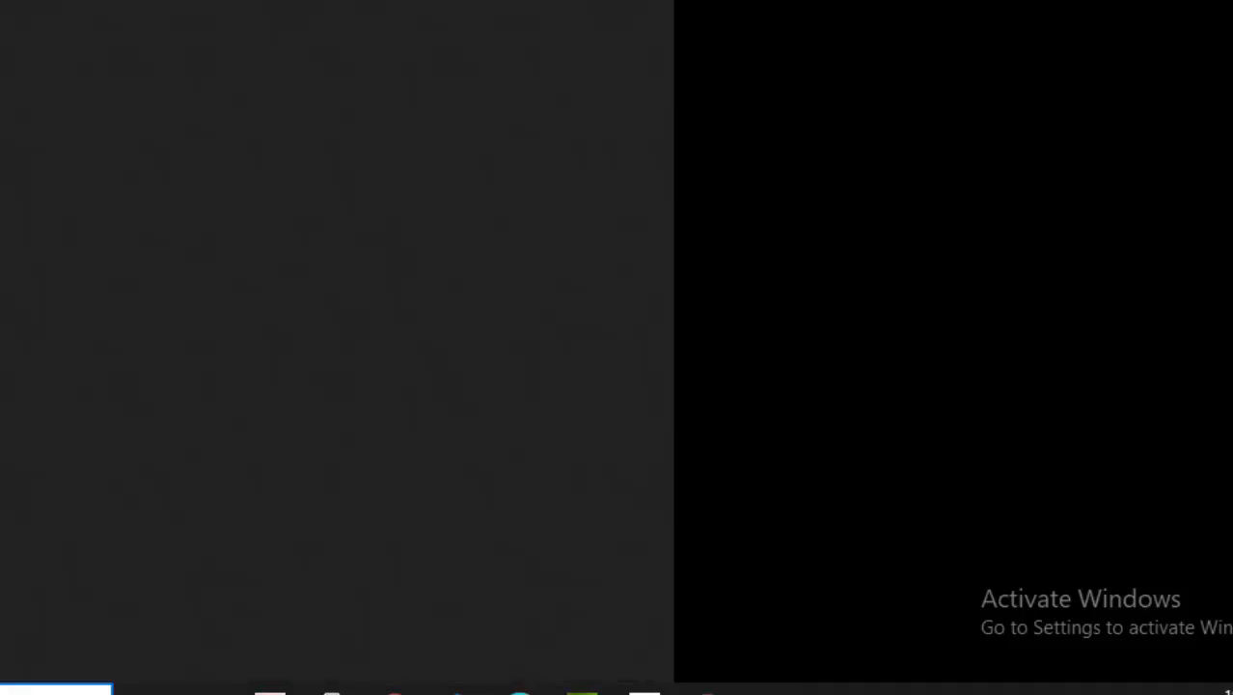
pyautogui.write('dia')
pyautogui.press('Return')
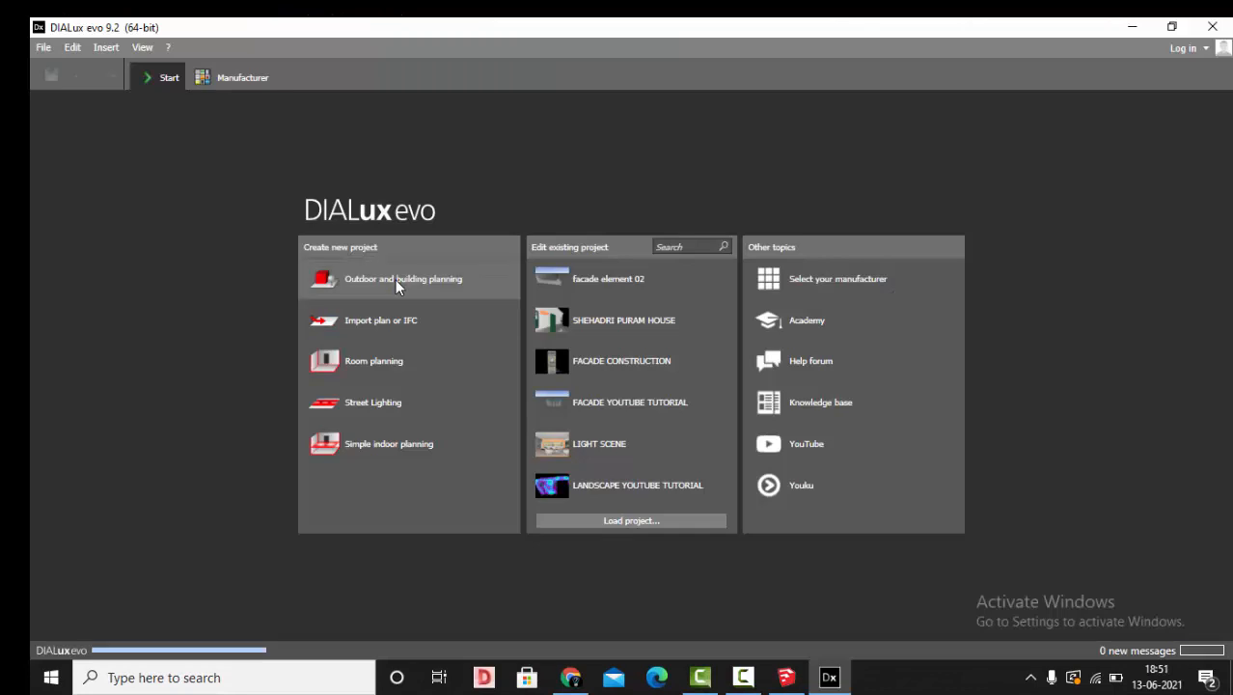
pyautogui.click(394, 279)
# Draw a rectangular floor element about 9.7 m long and 17 m wide around the site's origin.
pyautogui.click(125, 154)
pyautogui.click(437, 226)
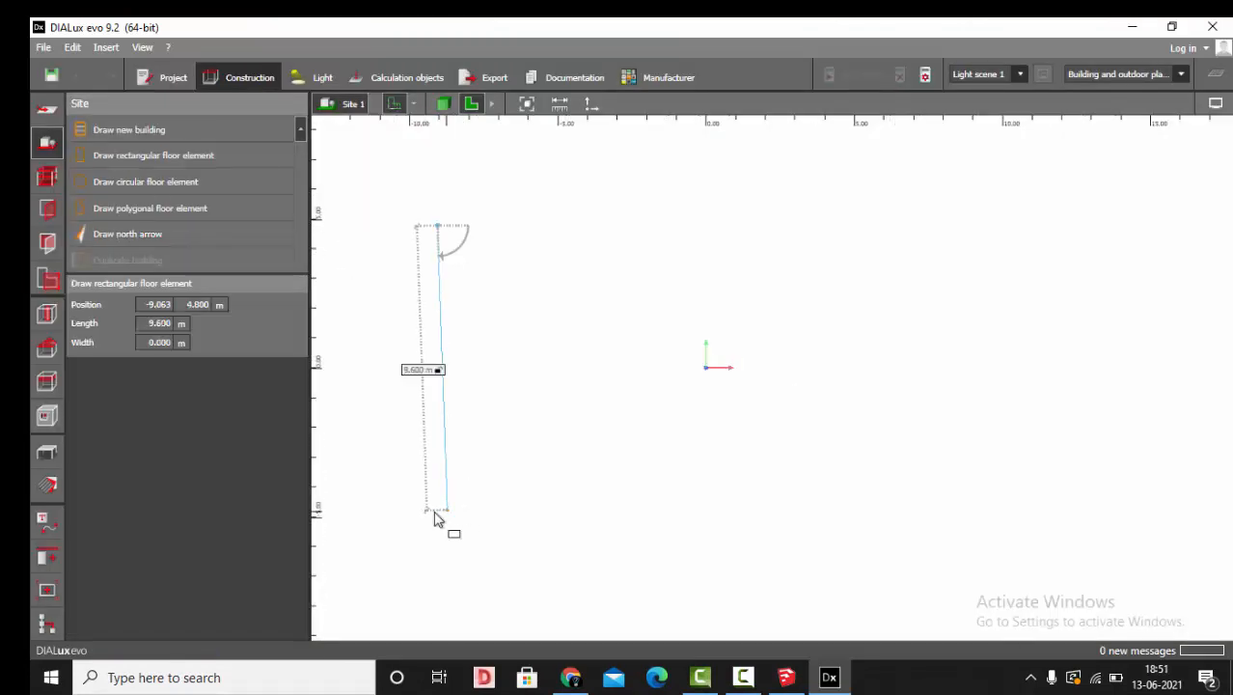
pyautogui.click(435, 513)
pyautogui.click(944, 512)
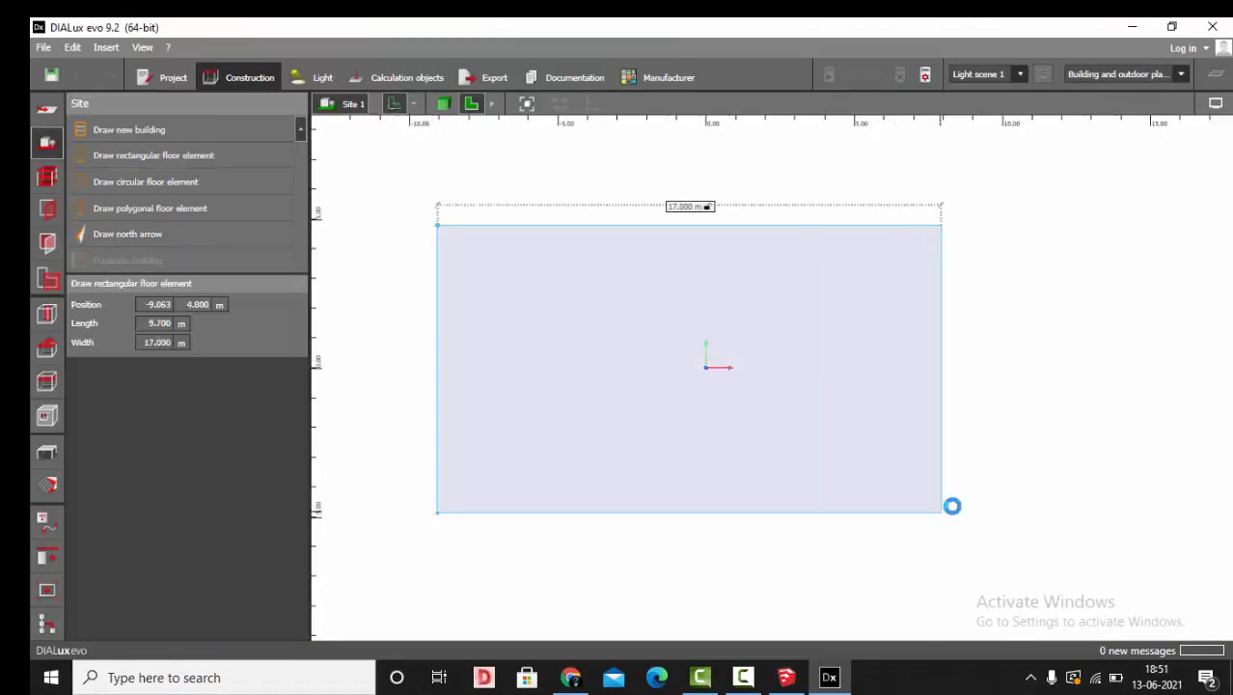
pyautogui.click(1073, 434)
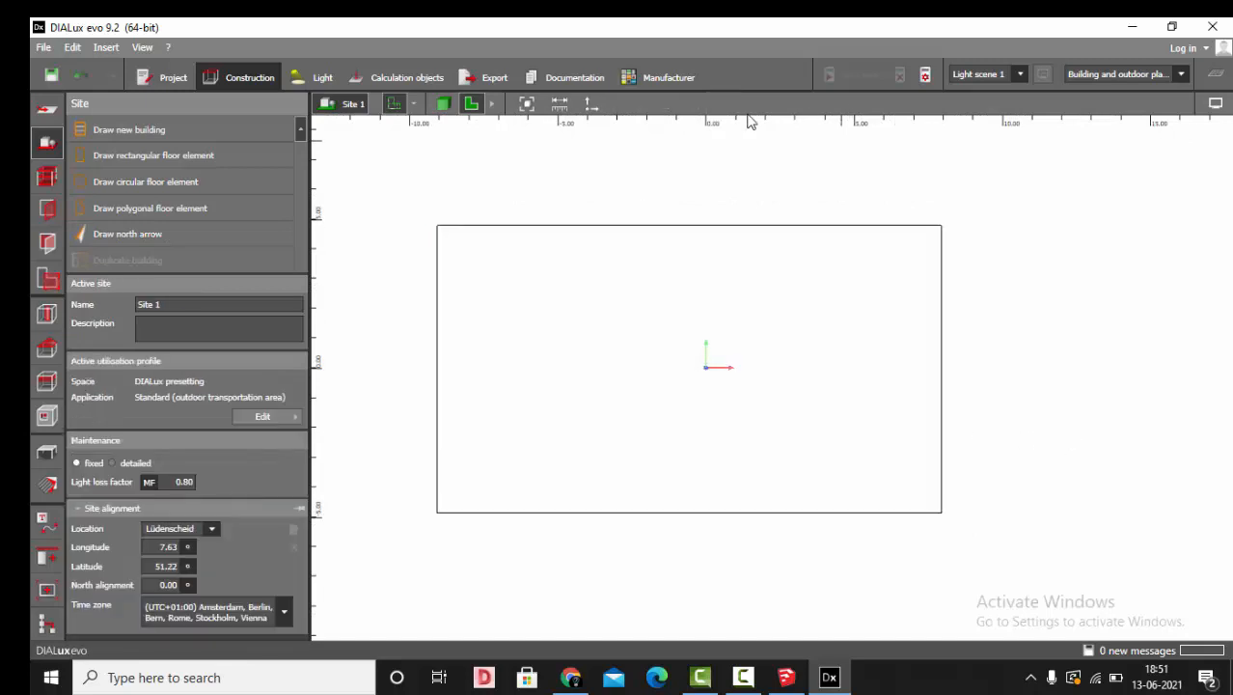
# Place the coordinate origin at the floor element's lower-left corner, aligned with its bottom edge at 0°.
pyautogui.click(590, 104)
pyautogui.click(438, 512)
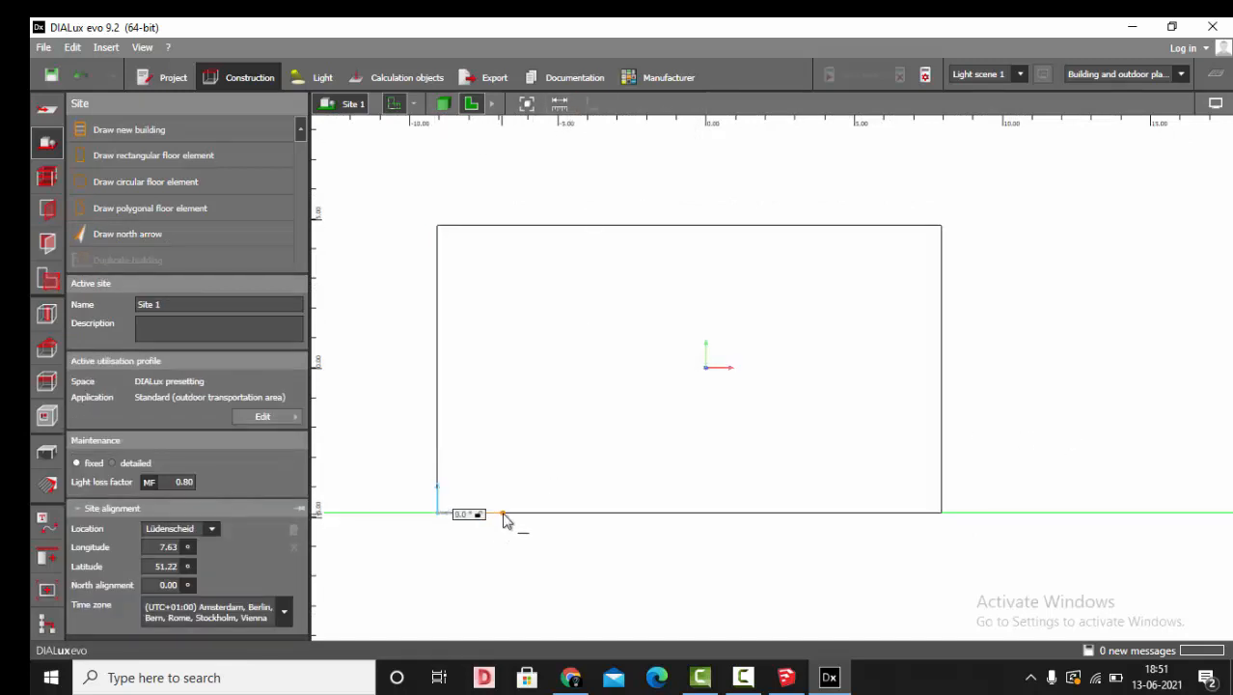
pyautogui.press('Escape')
# Show the floor element in 3D and open the list of available materials for choosing its surface.
pyautogui.click(442, 103)
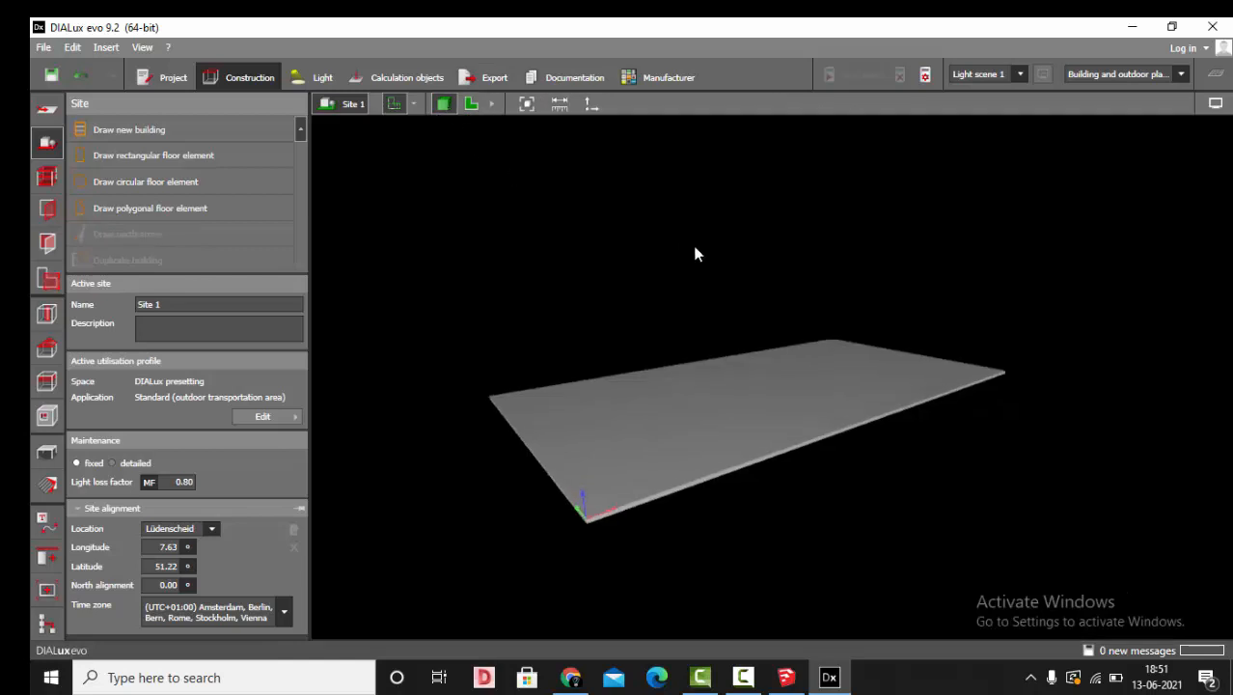
pyautogui.click(47, 483)
pyautogui.click(269, 434)
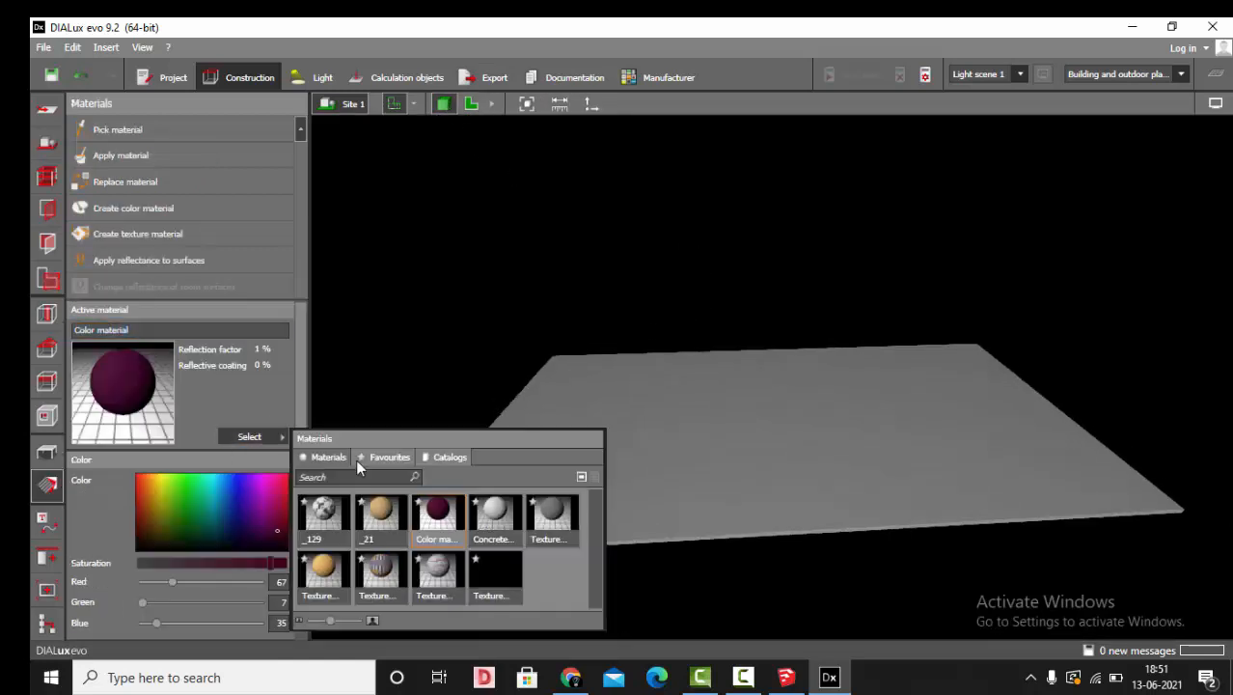
# Apply the Grass texture from the catalogue's outdoor floor materials to the site's ground surface.
pyautogui.click(433, 453)
pyautogui.click(336, 524)
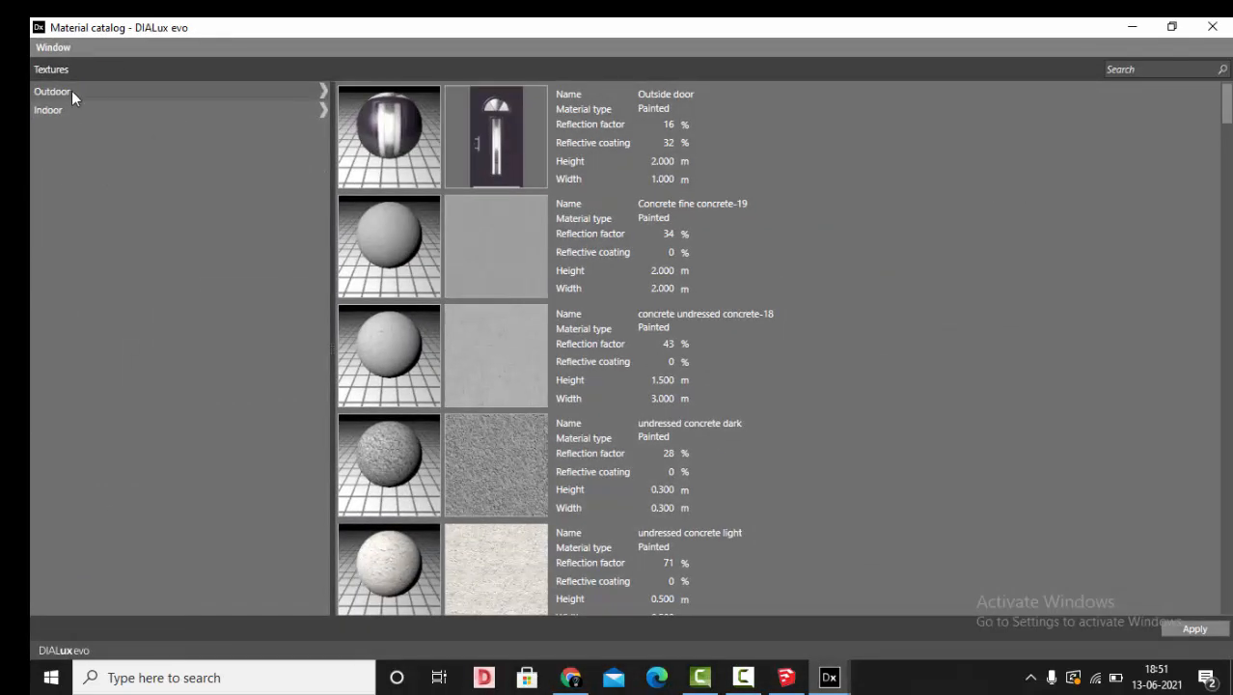
pyautogui.click(71, 90)
pyautogui.click(59, 110)
pyautogui.scroll(-10, 516, 385)
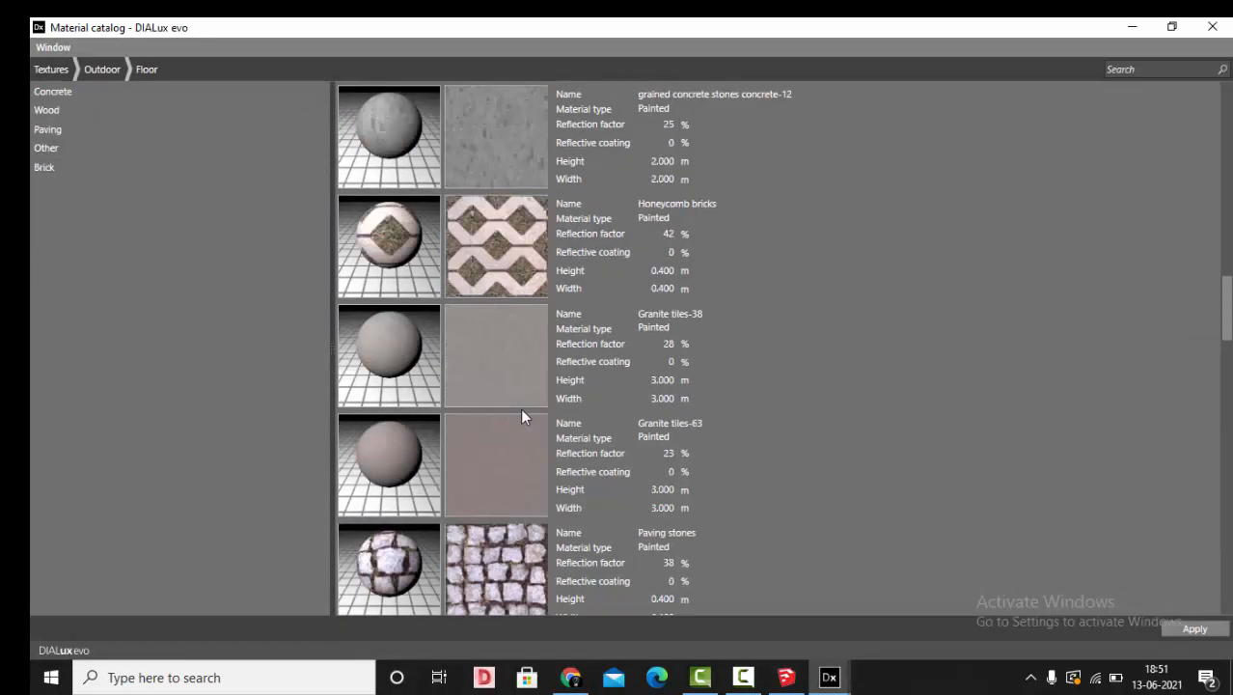
pyautogui.doubleClick(550, 316)
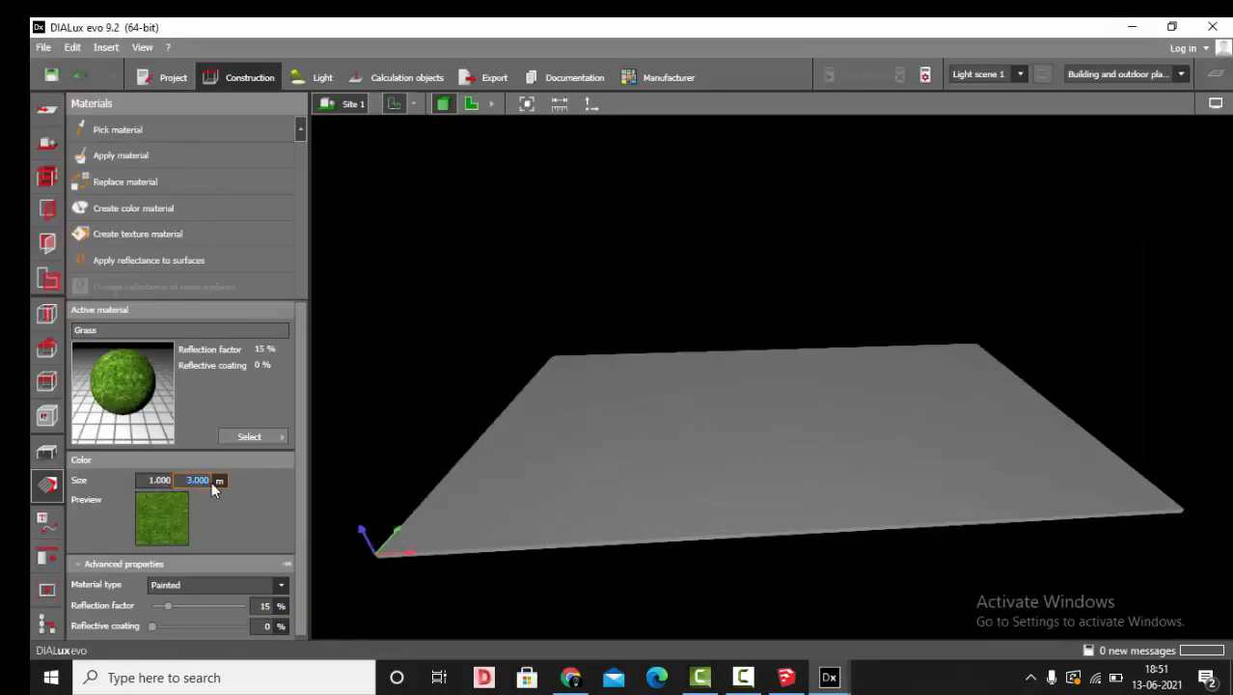
pyautogui.click(634, 454)
pyautogui.moveTo(634, 447); pyautogui.dragTo(540, 430, button='right')
# Import the furniture file JALI FOR FACADE from the Desktop and place it on the grass ground.
pyautogui.click(46, 450)
pyautogui.scroll(3, 730, 387)
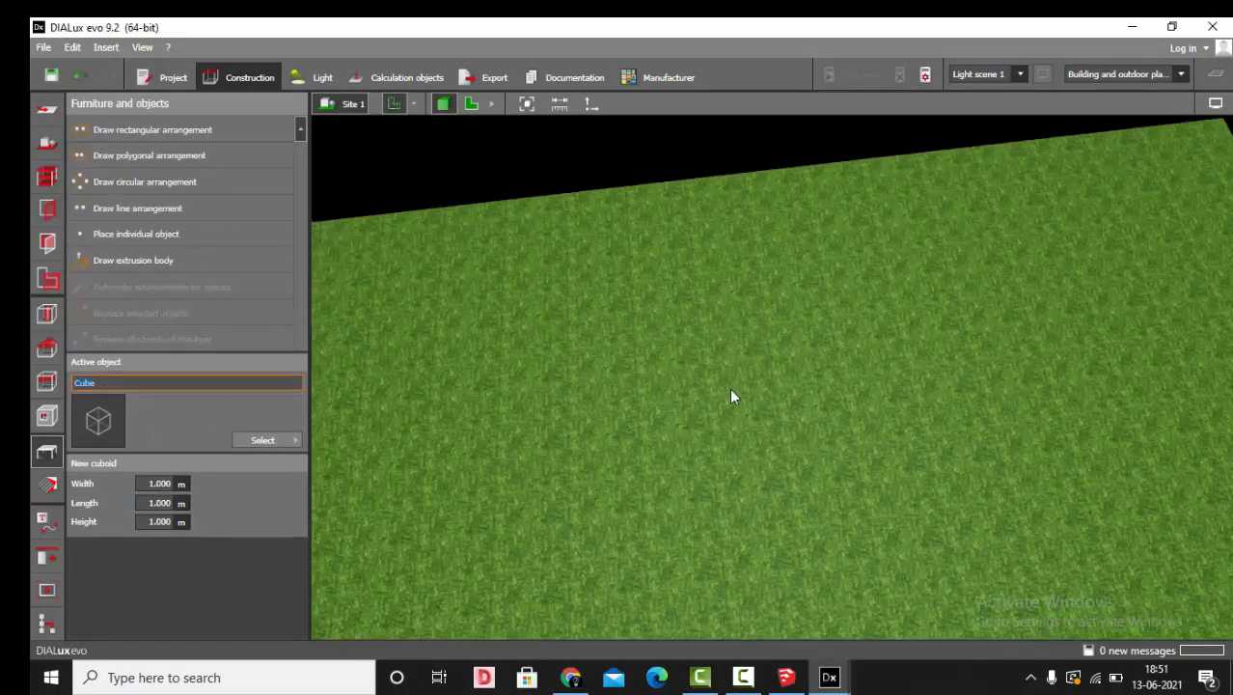
pyautogui.moveTo(729, 387); pyautogui.dragTo(675, 299, button='right')
pyautogui.click(43, 47)
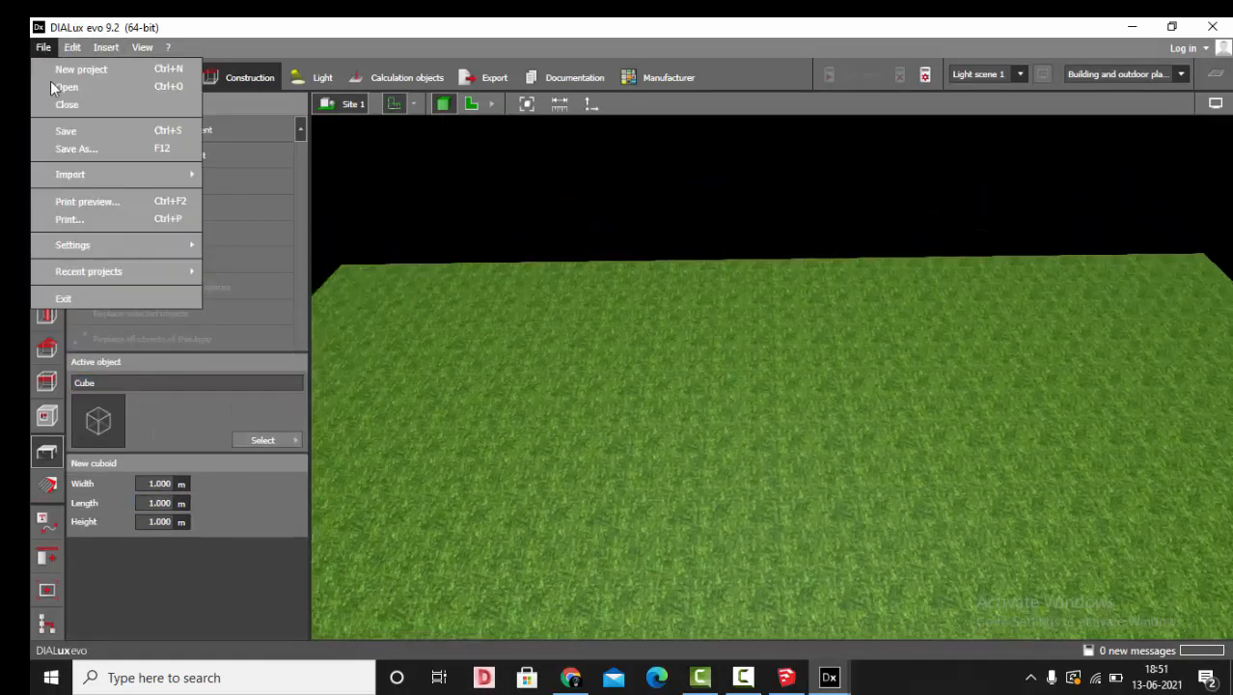
pyautogui.moveTo(83, 174)
pyautogui.click(299, 282)
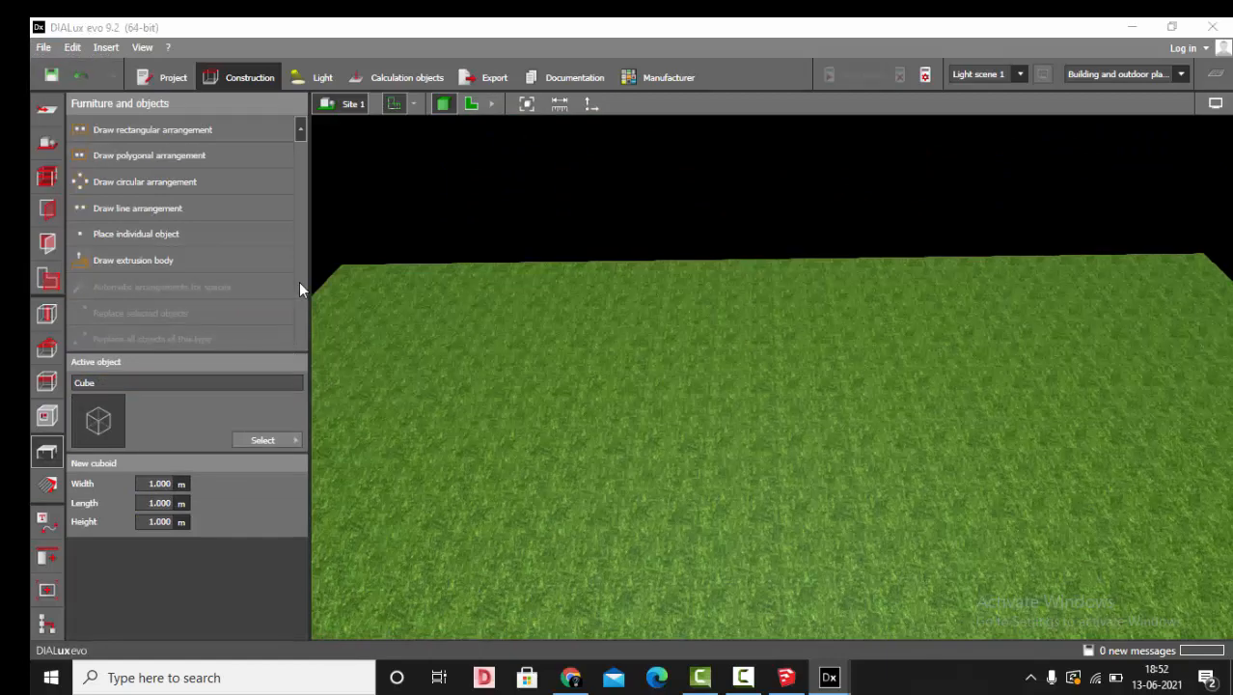
pyautogui.click(818, 410)
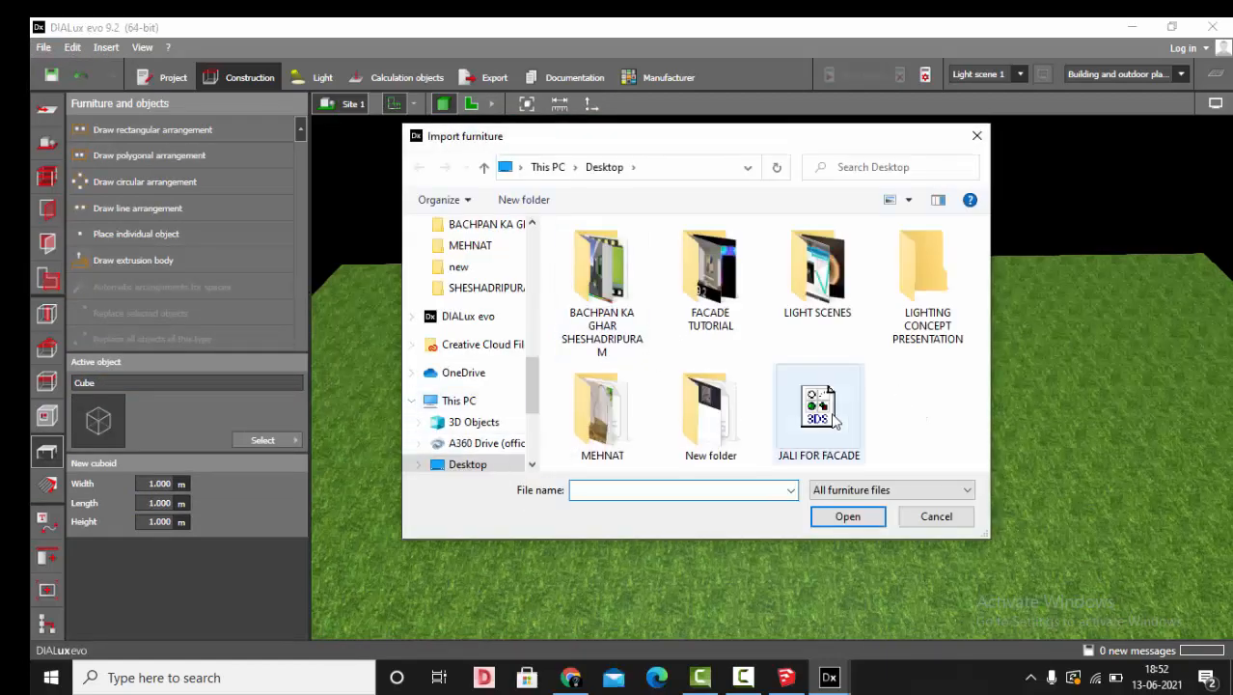
pyautogui.click(846, 517)
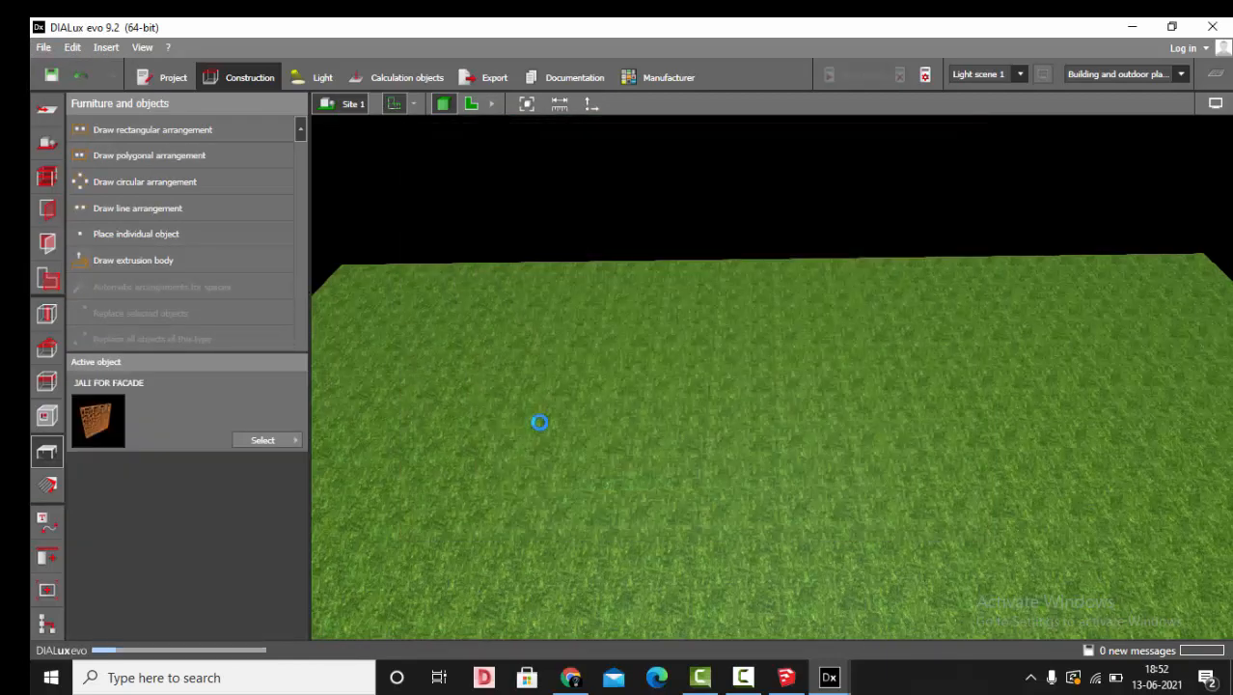
pyautogui.click(539, 422)
# Set the imported jali panel's width and height to 5 m.
pyautogui.scroll(-10, 720, 323)
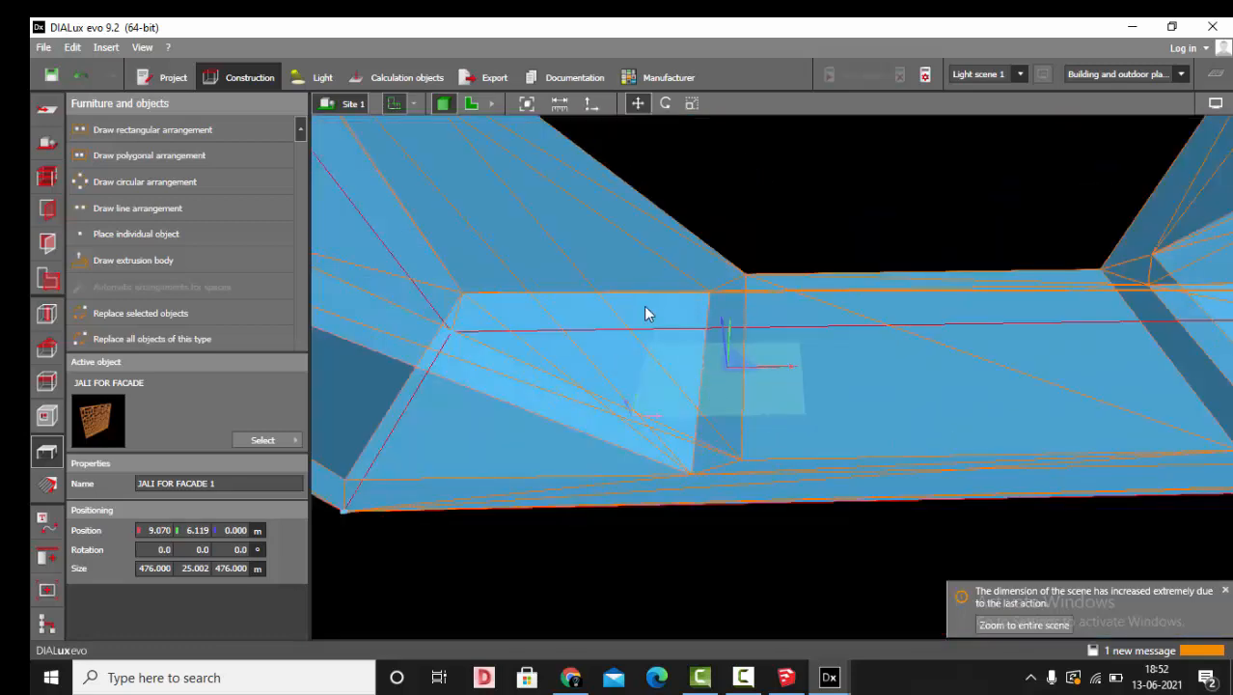
pyautogui.scroll(-2, 607, 454)
pyautogui.click(615, 486)
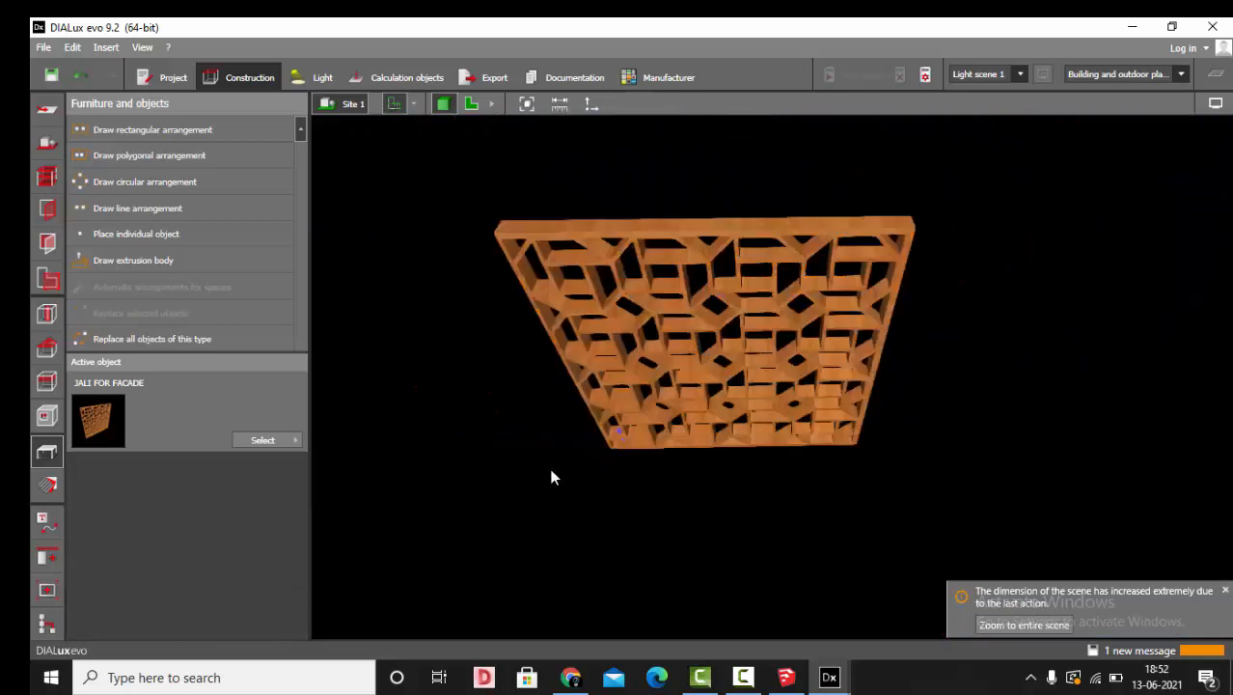
pyautogui.click(471, 103)
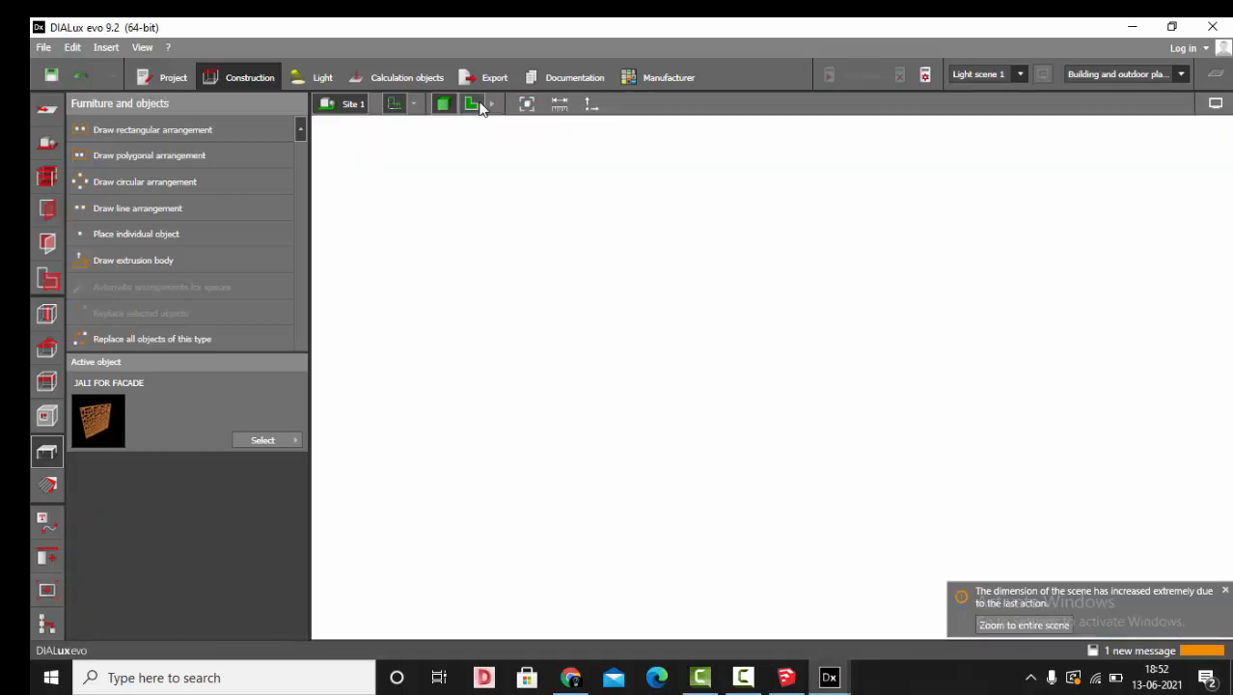
pyautogui.click(557, 374)
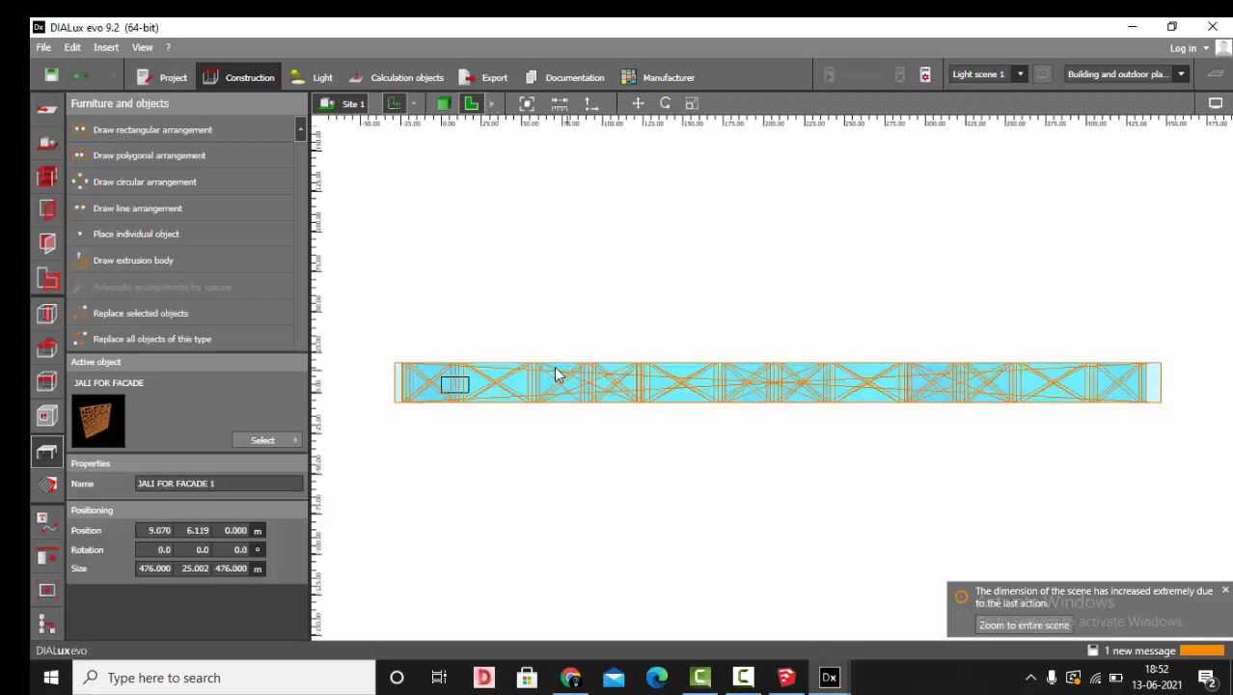
pyautogui.click(443, 103)
pyautogui.moveTo(668, 388); pyautogui.dragTo(687, 319, button='right')
pyautogui.scroll(3, 672, 316)
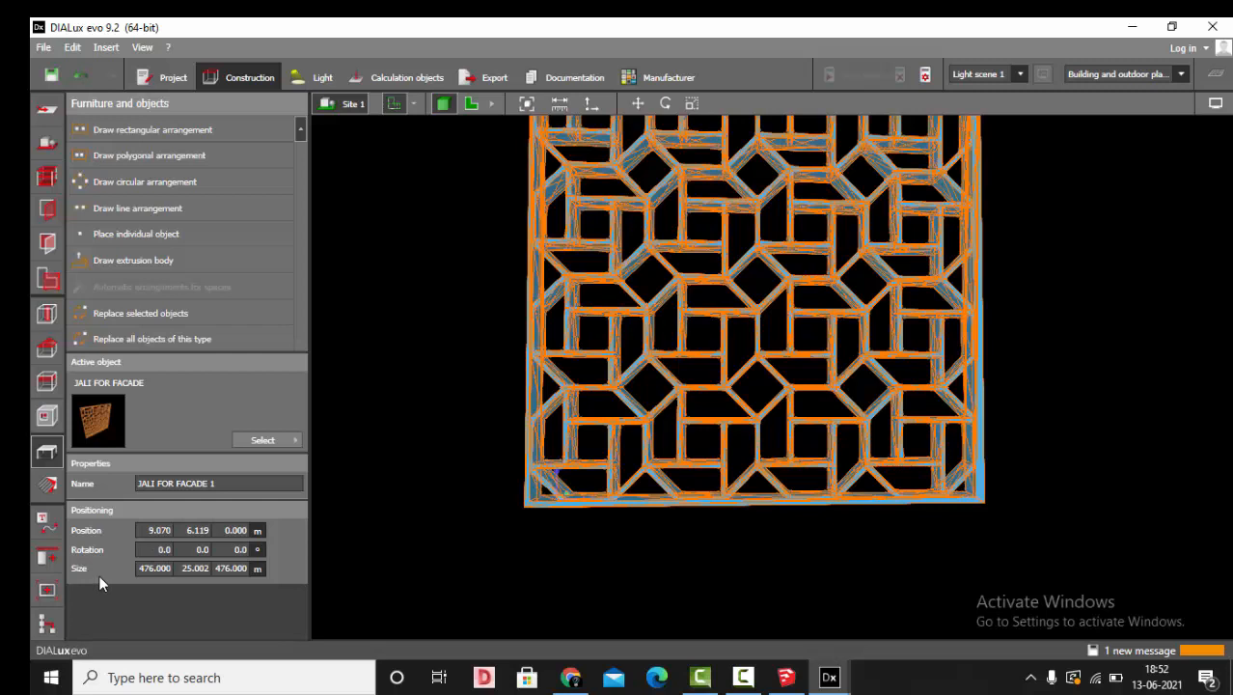
pyautogui.click(160, 569)
pyautogui.write('5')
pyautogui.press('Return')
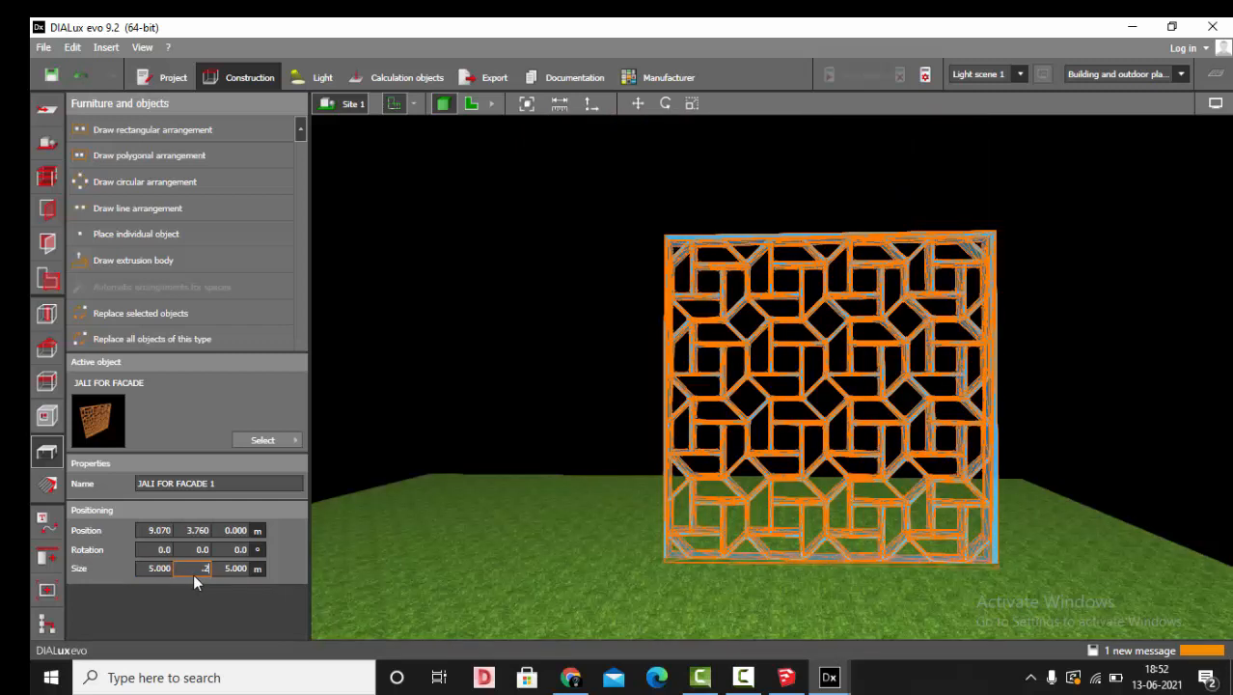
# Set the jali panel's depth to 0.25 m.
pyautogui.press('Return')
pyautogui.press('Escape')
pyautogui.moveTo(926, 376); pyautogui.dragTo(900, 413, button='right')
pyautogui.click(896, 413)
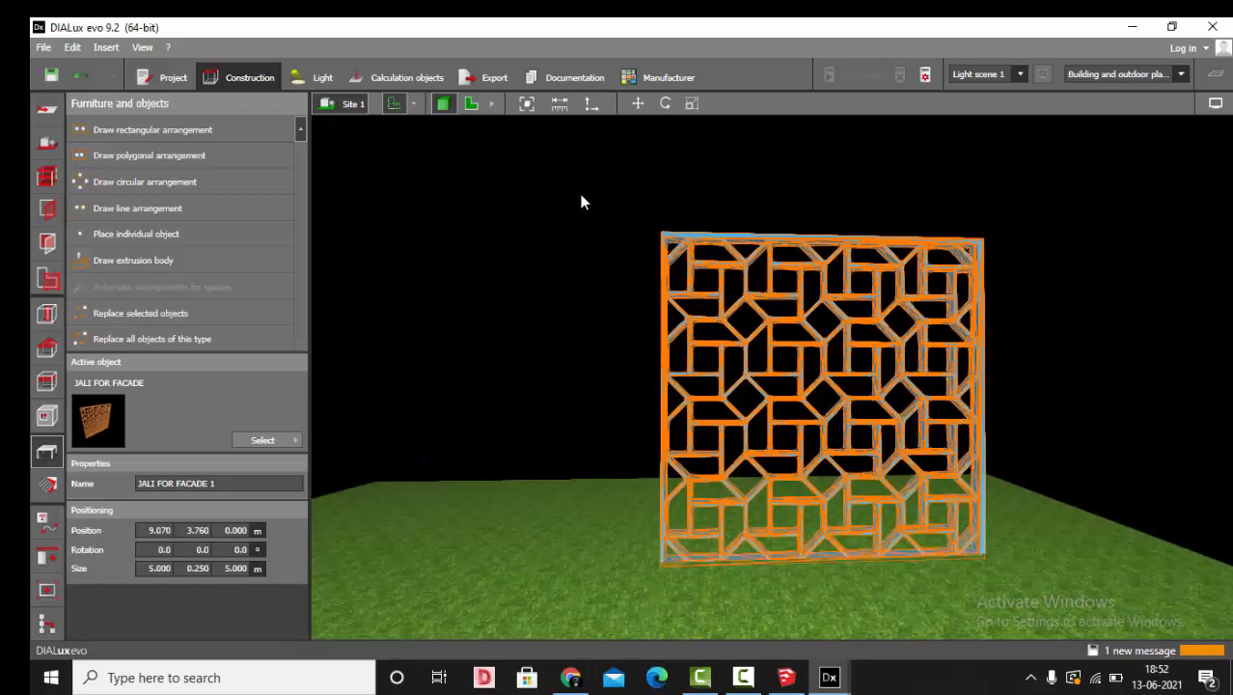
# Raise the jali panel to a Z position of about 0.067 m in the front elevation so its base meets the ground.
pyautogui.click(491, 105)
pyautogui.click(495, 106)
pyautogui.scroll(4, 859, 380)
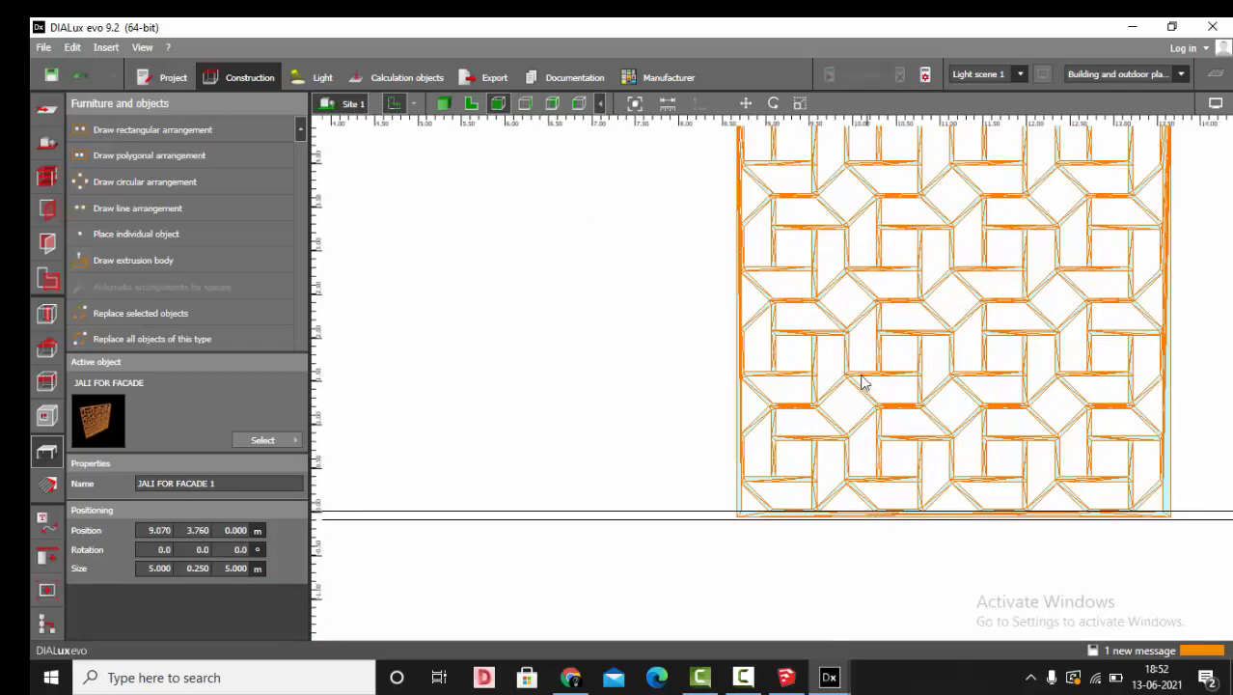
pyautogui.click(745, 104)
pyautogui.scroll(2, 749, 492)
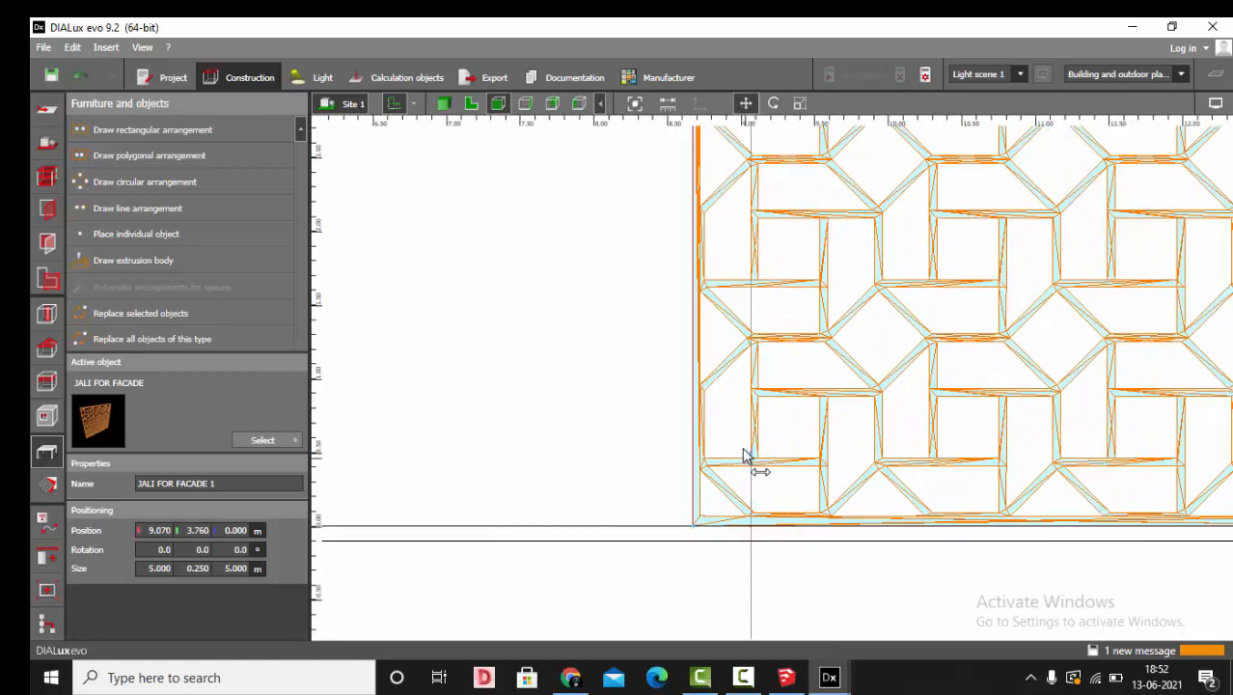
pyautogui.click(443, 103)
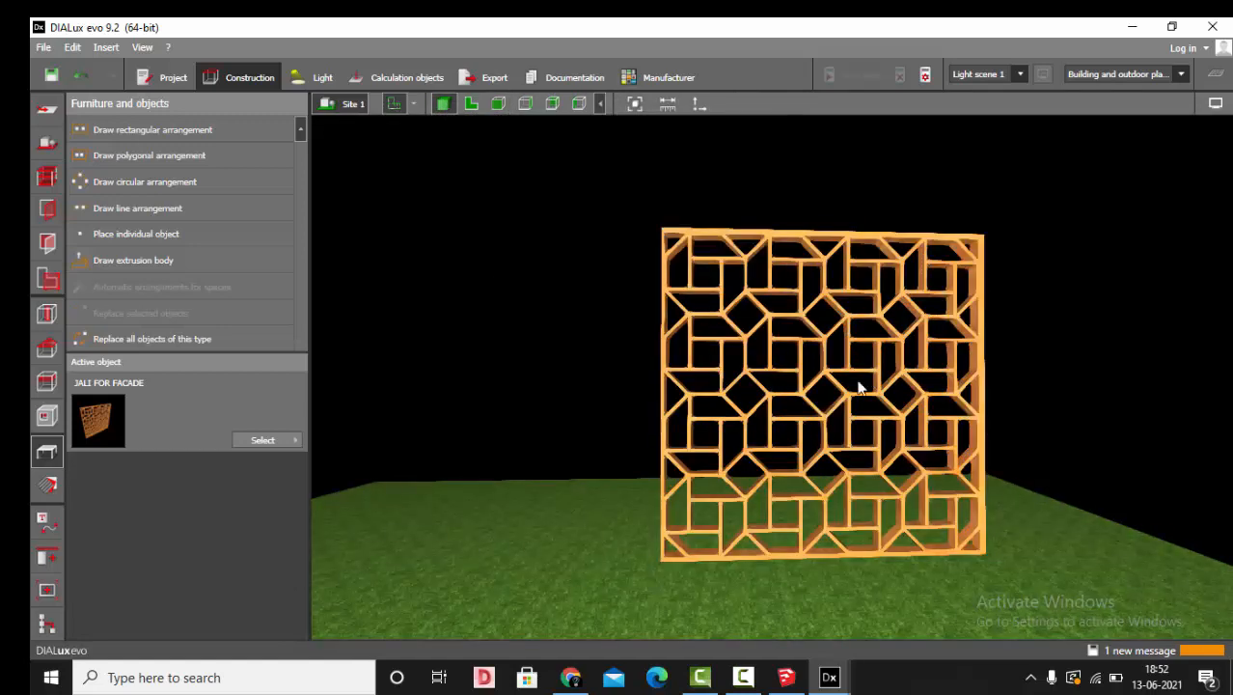
# Try the jali panel at 1 m wide and 1 m high, and undo the size changes.
pyautogui.click(871, 409)
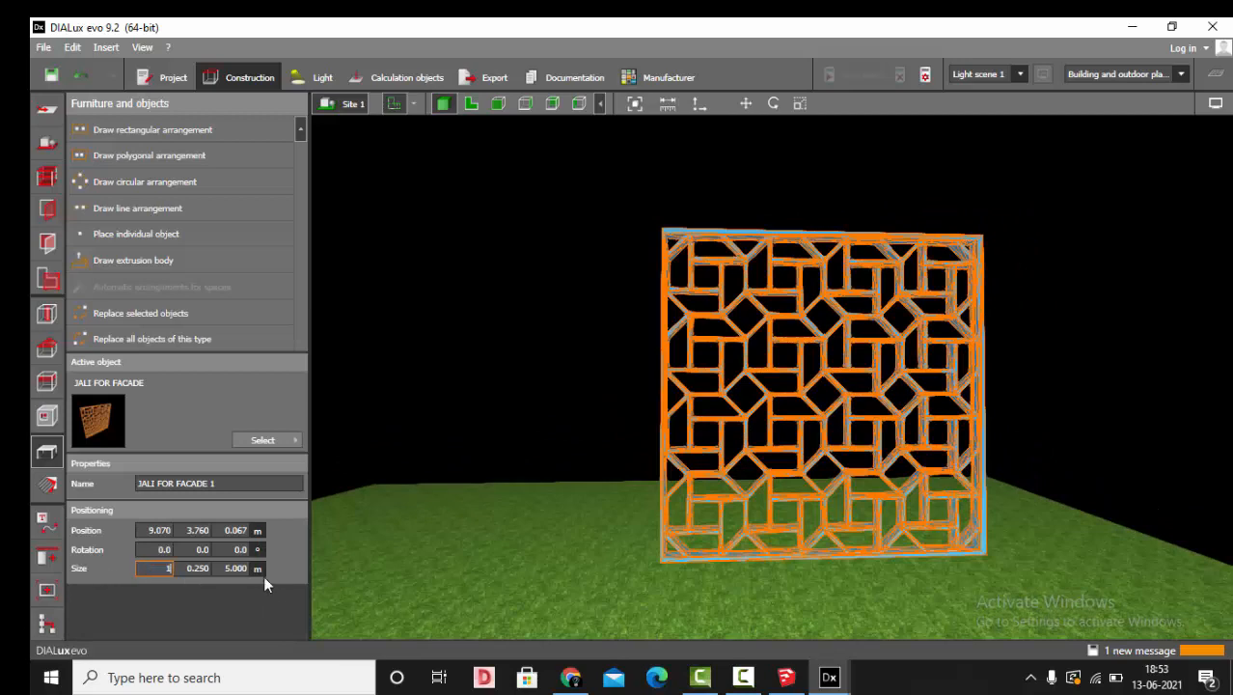
pyautogui.write('1')
pyautogui.click(227, 568)
pyautogui.click(396, 440)
pyautogui.scroll(5, 810, 579)
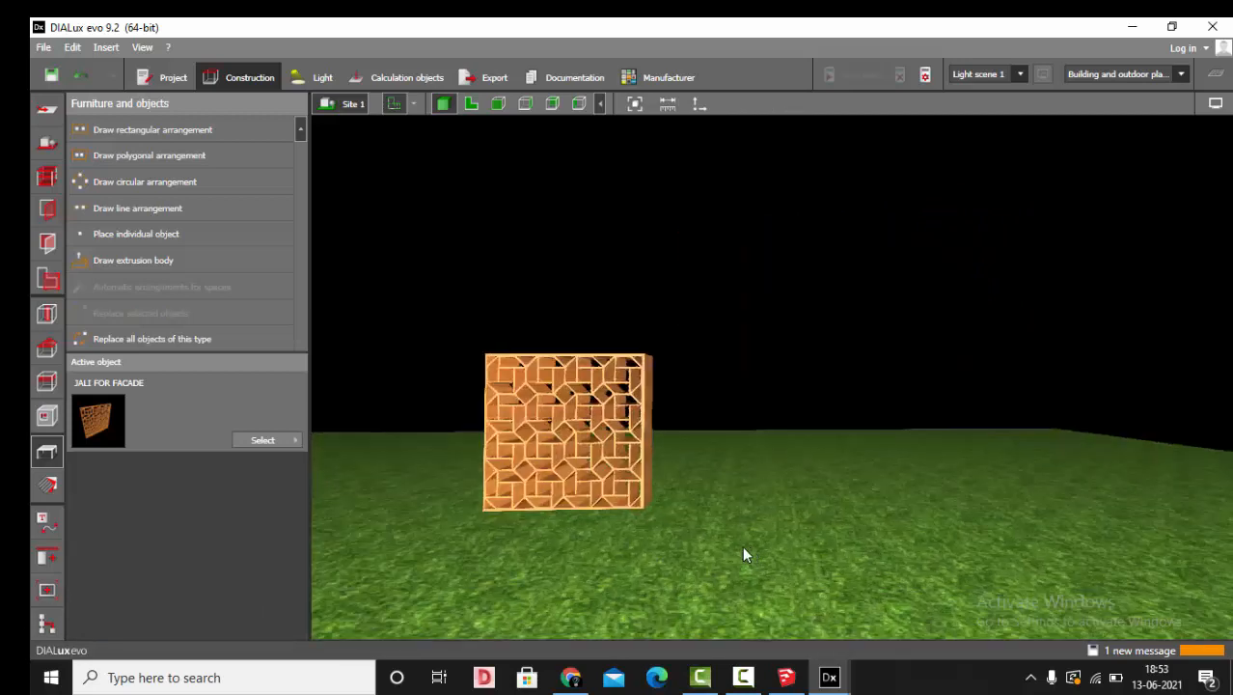
pyautogui.moveTo(741, 549); pyautogui.dragTo(542, 490, button='right')
pyautogui.click(552, 477)
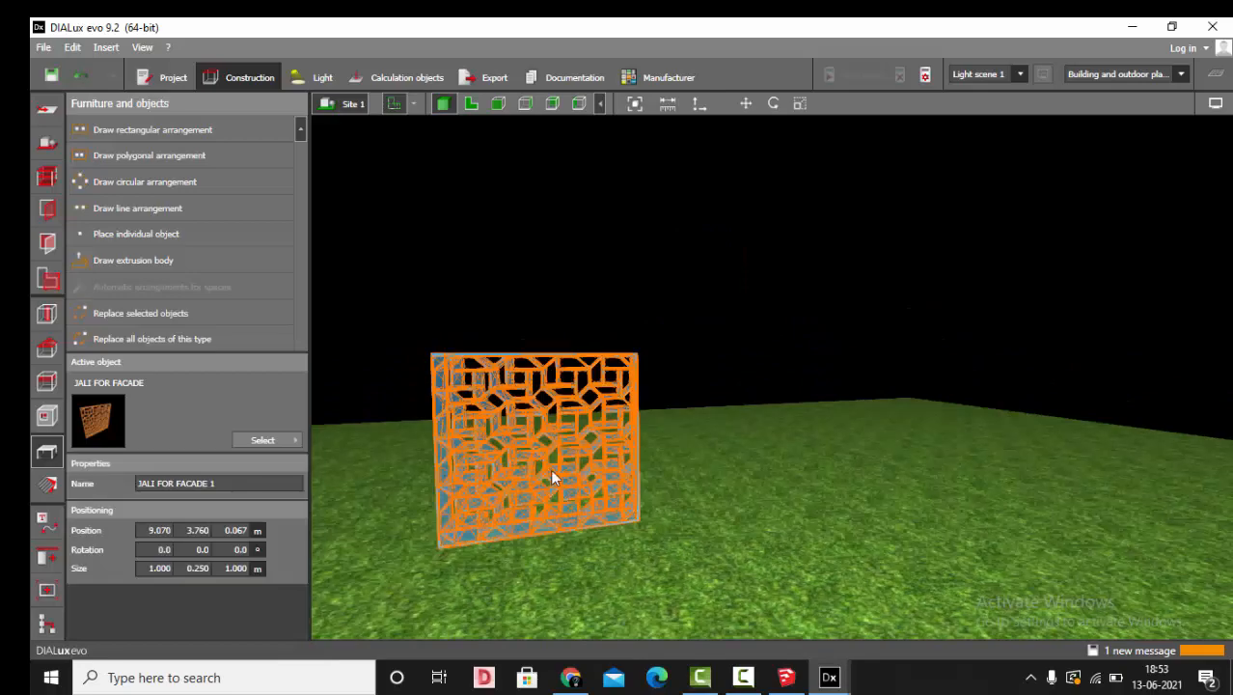
pyautogui.hotkey('ctrl', 'z')
pyautogui.hotkey('ctrl', 'z')
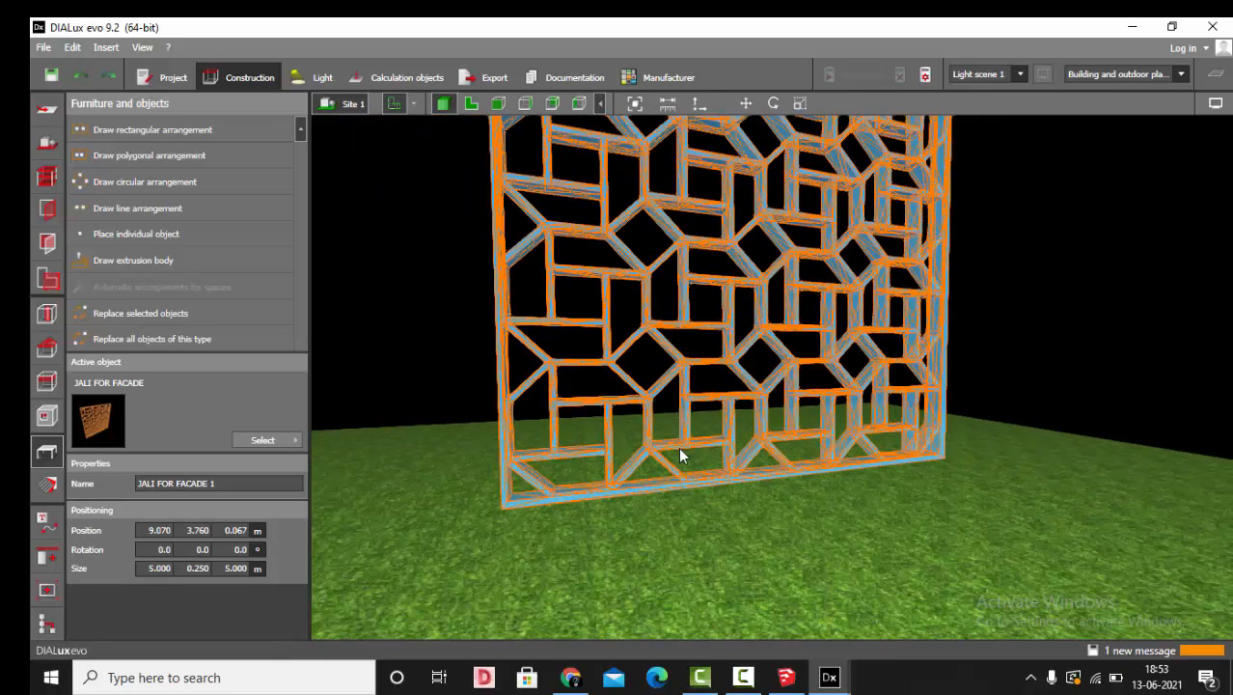
# Duplicate the jali panel in place, ready for moving.
pyautogui.scroll(-4, 703, 478)
pyautogui.click(678, 408)
pyautogui.scroll(1, 677, 408)
pyautogui.moveTo(677, 408); pyautogui.dragTo(889, 421, button='right')
pyautogui.click(873, 409)
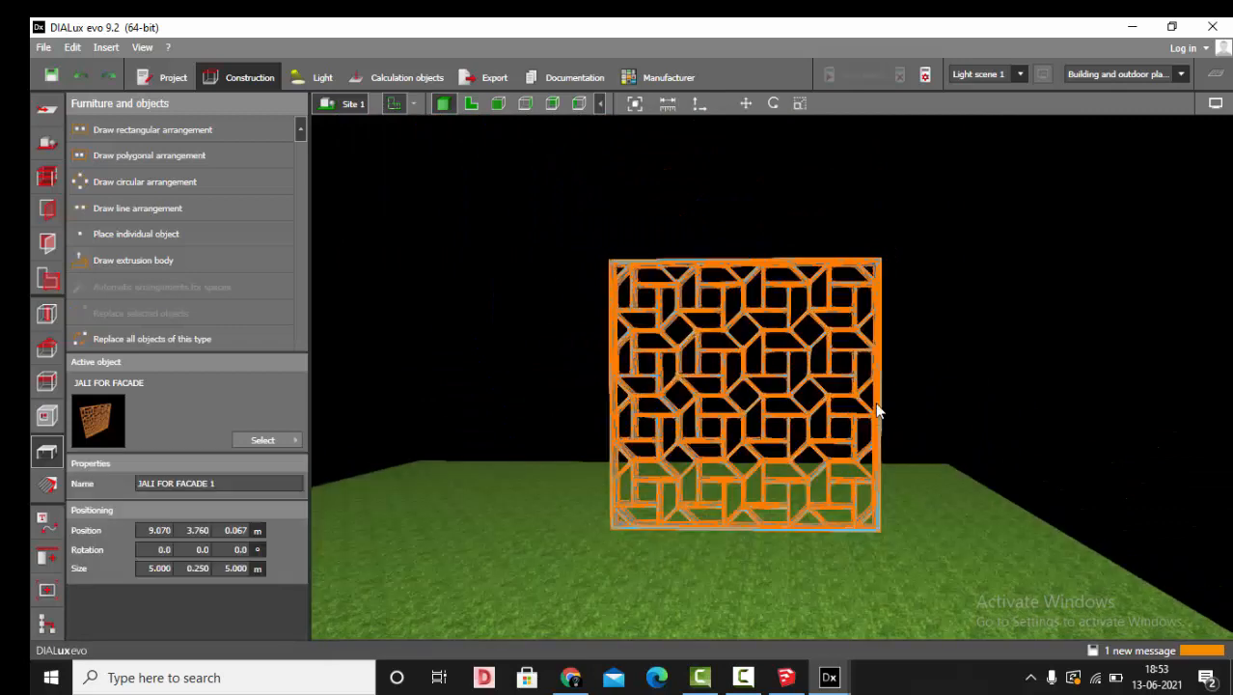
pyautogui.click(744, 105)
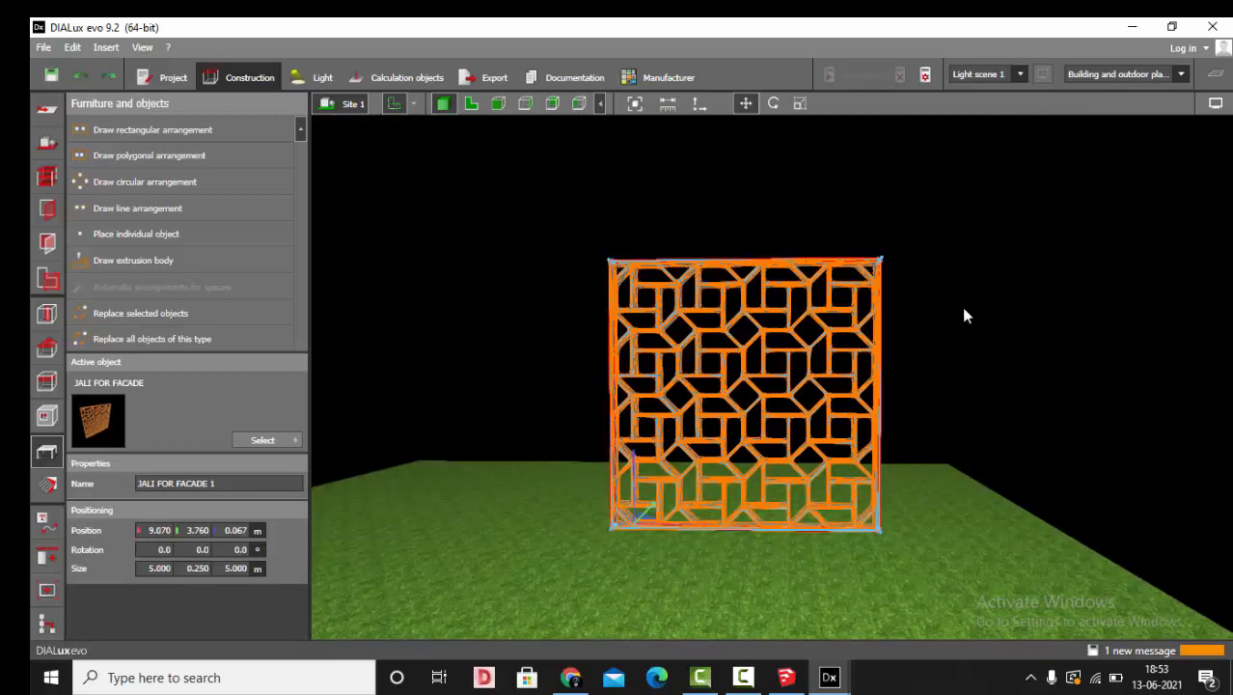
pyautogui.hotkey('ctrl', 'v')
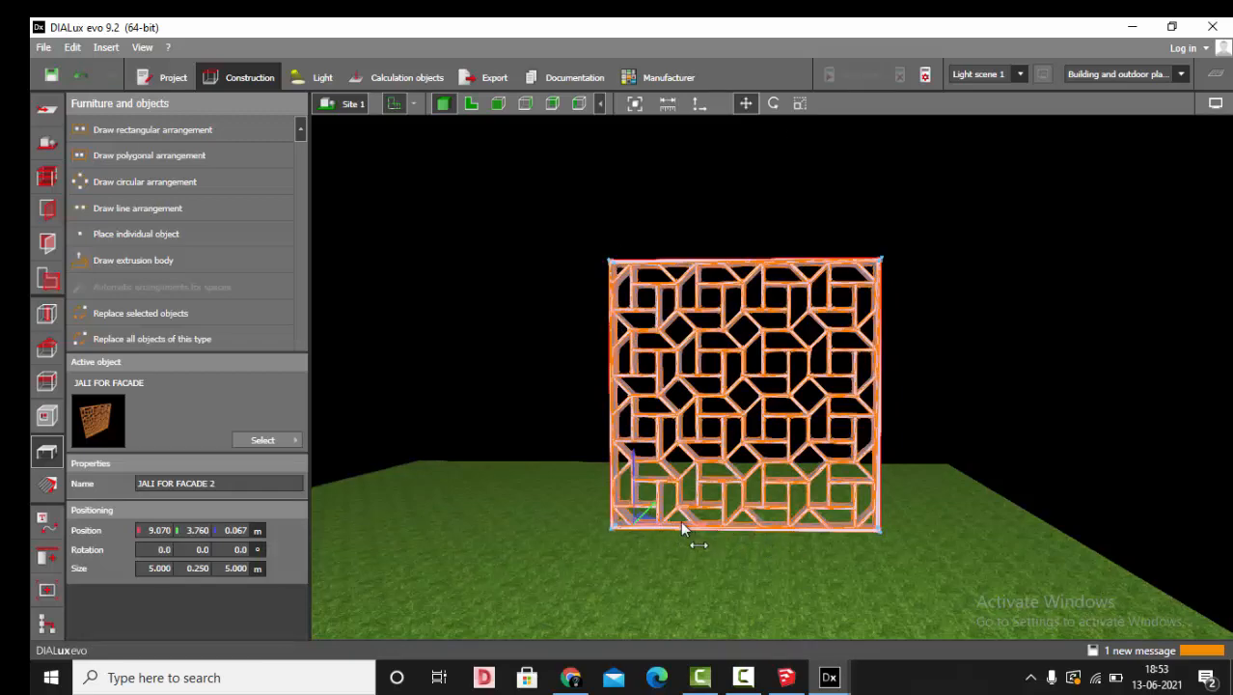
# Move the copied panel along X to about 4.07 m so it sits edge to edge with the original.
pyautogui.scroll(3, 553, 503)
pyautogui.moveTo(749, 530); pyautogui.dragTo(389, 507)
pyautogui.scroll(-3, 768, 419)
pyautogui.scroll(2, 733, 449)
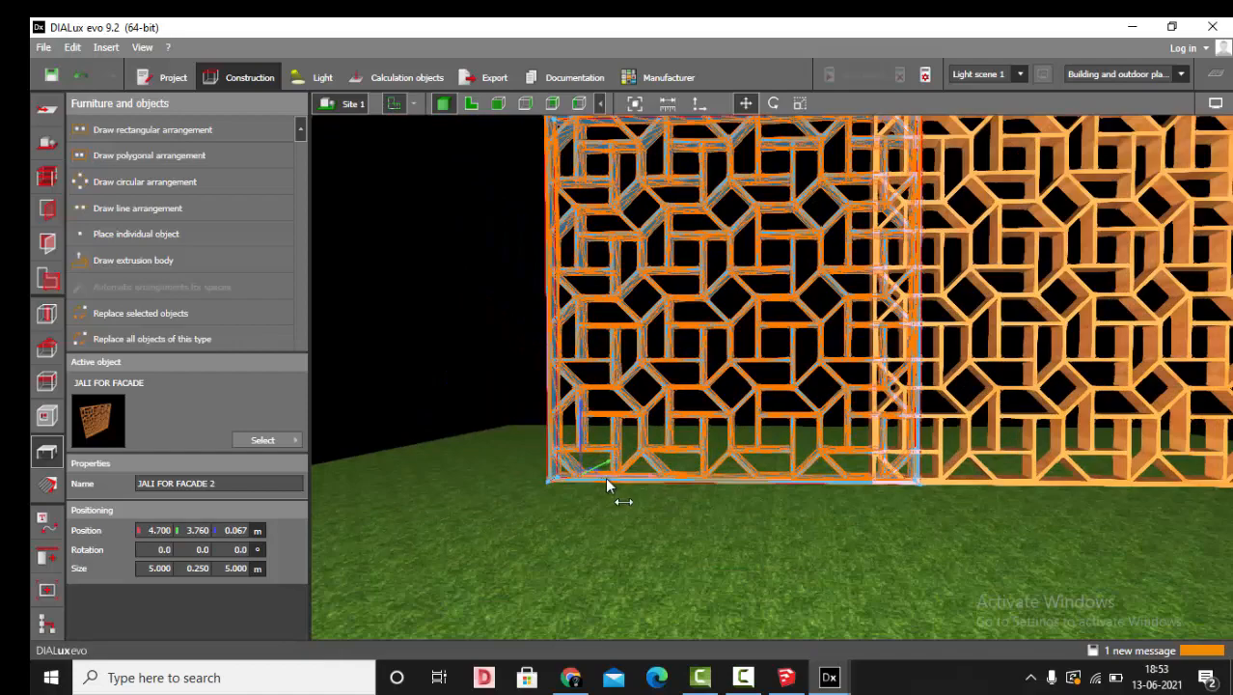
pyautogui.scroll(-3, 664, 471)
pyautogui.scroll(4, 639, 492)
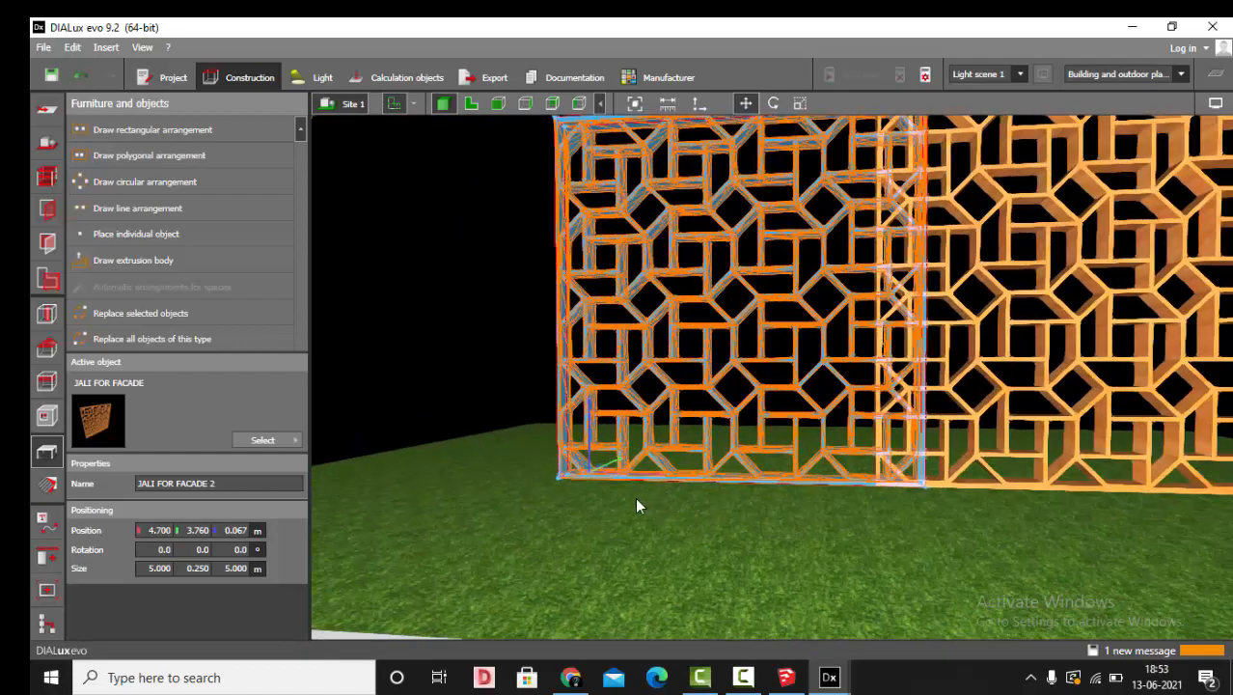
pyautogui.click(471, 103)
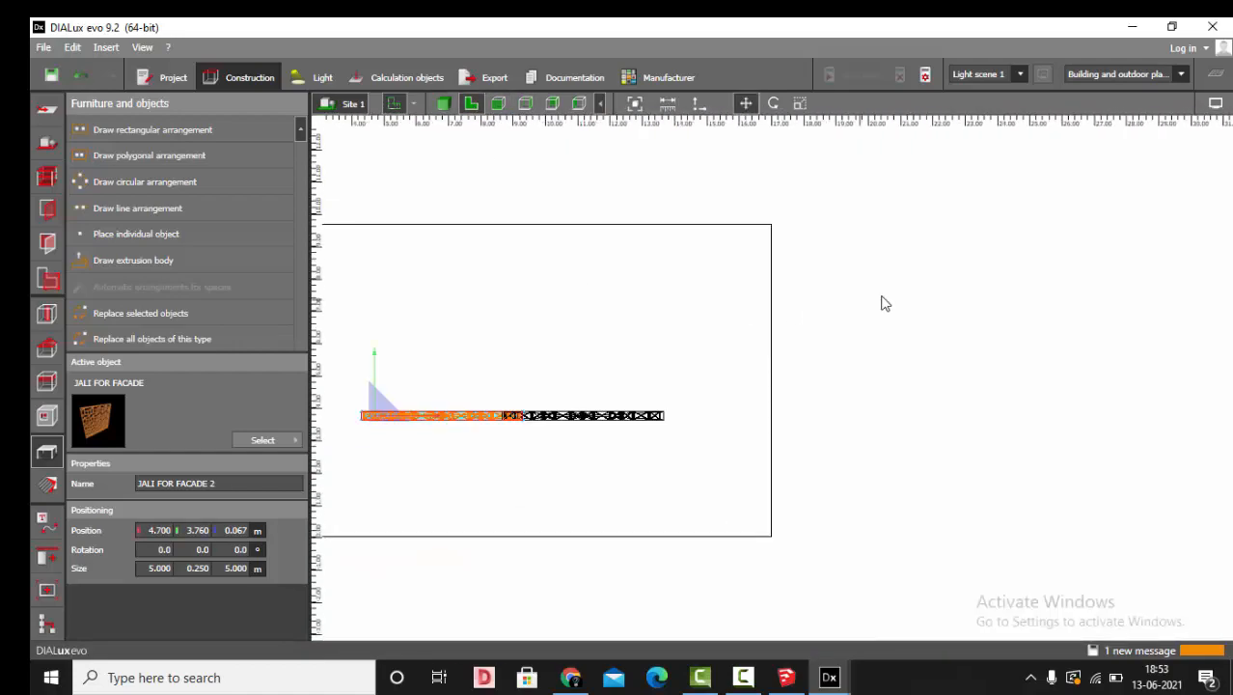
pyautogui.scroll(3, 399, 394)
pyautogui.moveTo(509, 433); pyautogui.dragTo(446, 424)
pyautogui.scroll(-6, 609, 200)
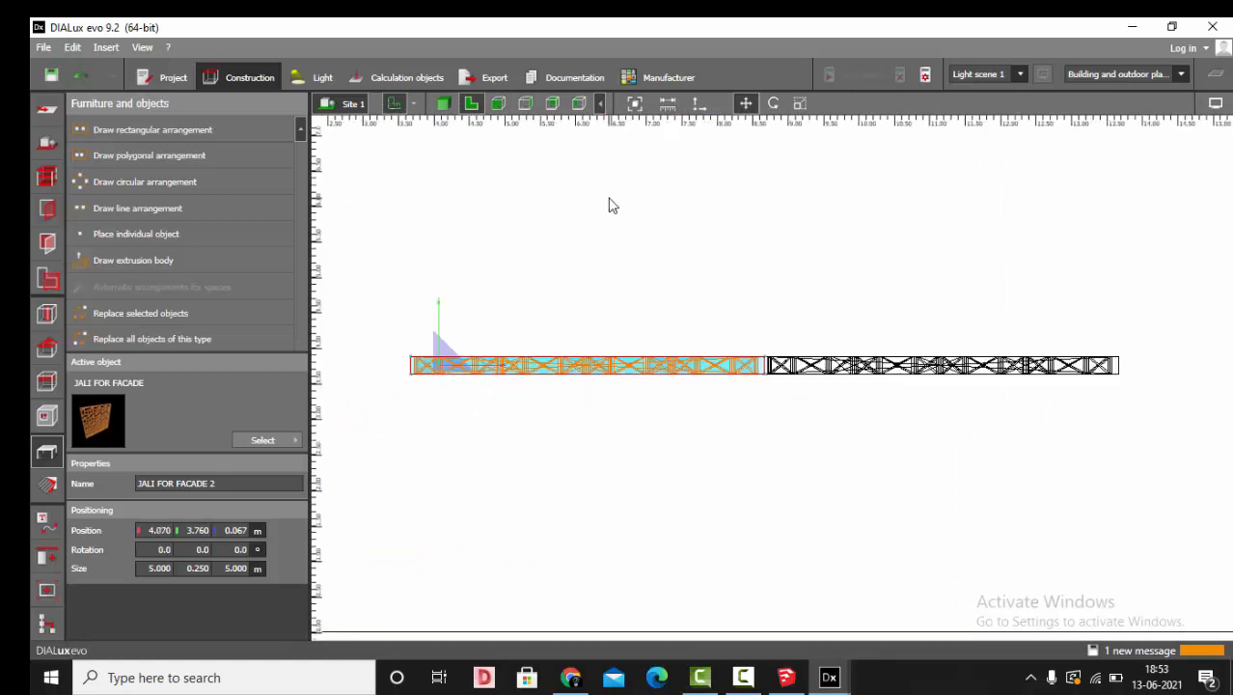
# Select both jali panels and move them together to a Y position of 7 m on the site plan.
pyautogui.scroll(1, 801, 363)
pyautogui.click(820, 359)
pyautogui.moveTo(845, 375); pyautogui.dragTo(688, 254)
pyautogui.scroll(-2, 778, 235)
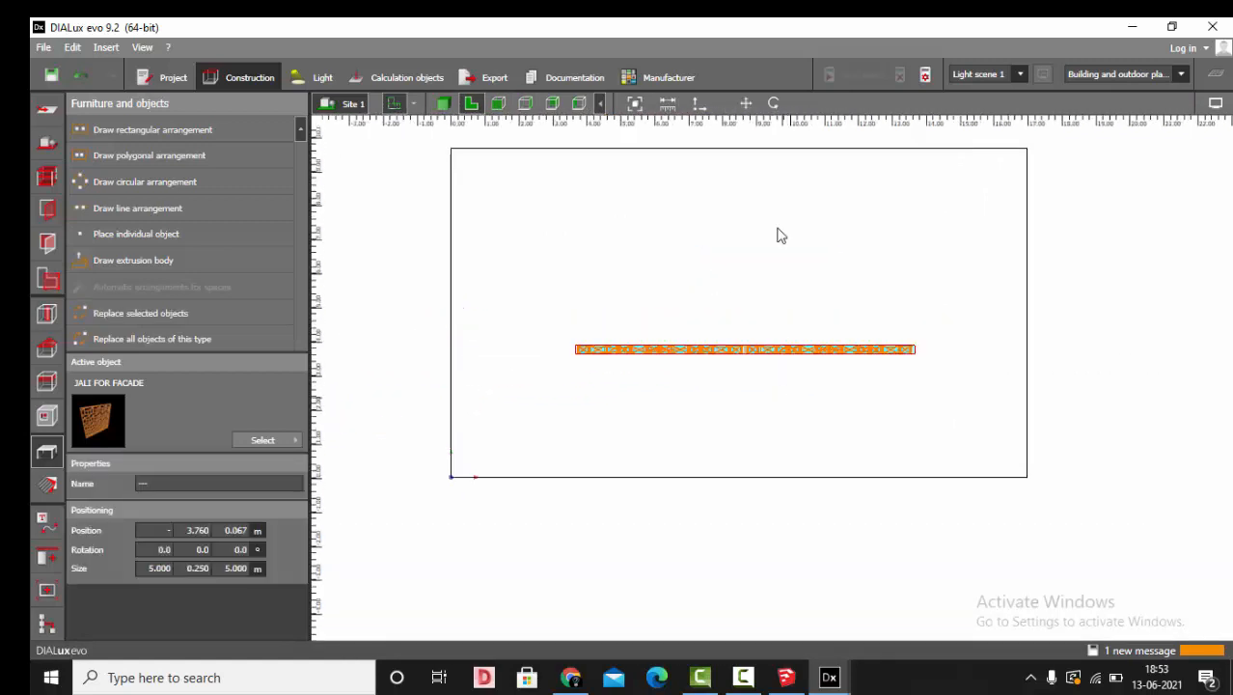
pyautogui.moveTo(749, 282); pyautogui.dragTo(743, 190)
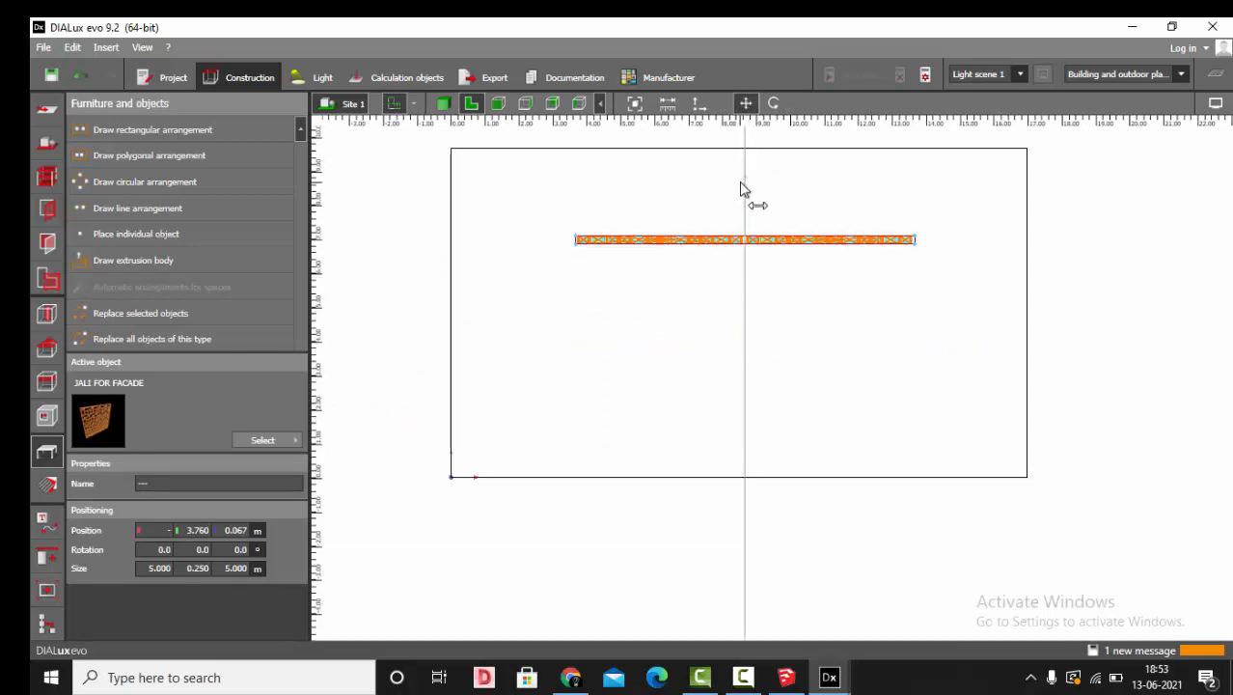
# Duplicate the two jali panels in 3D and place the copies directly above them as a second row.
pyautogui.click(443, 104)
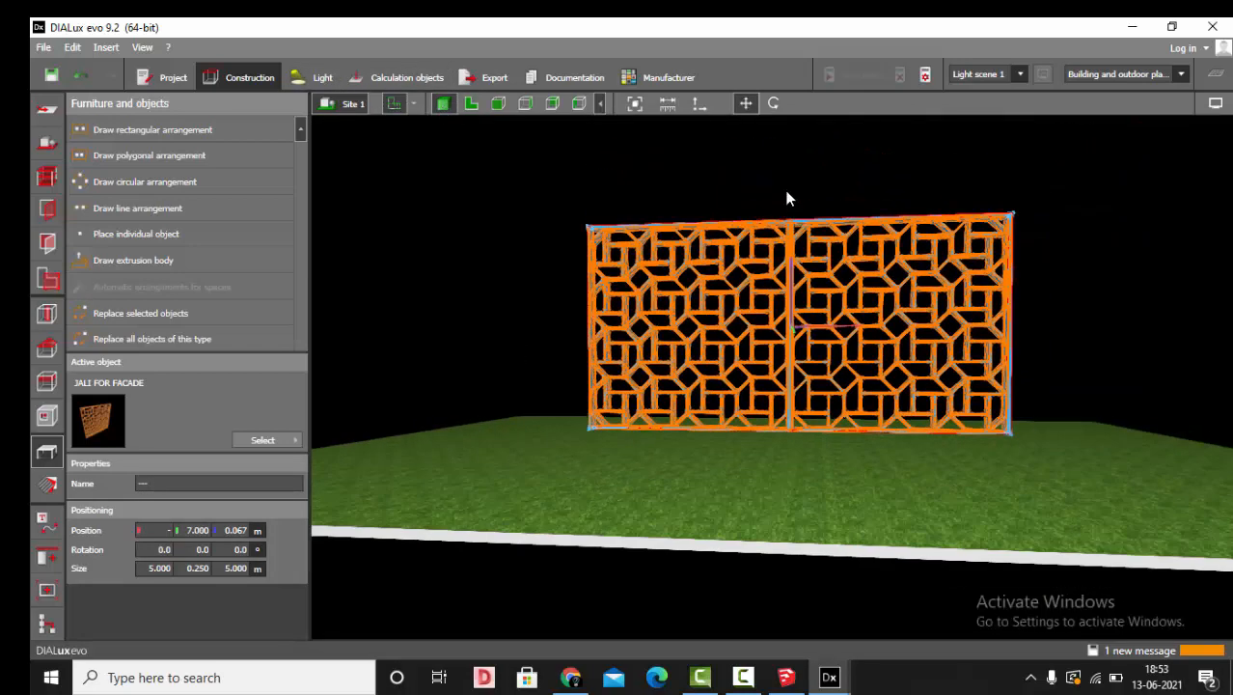
pyautogui.click(787, 195)
pyautogui.click(743, 331)
pyautogui.moveTo(743, 331); pyautogui.dragTo(722, 405, button='middle')
pyautogui.scroll(-1, 751, 331)
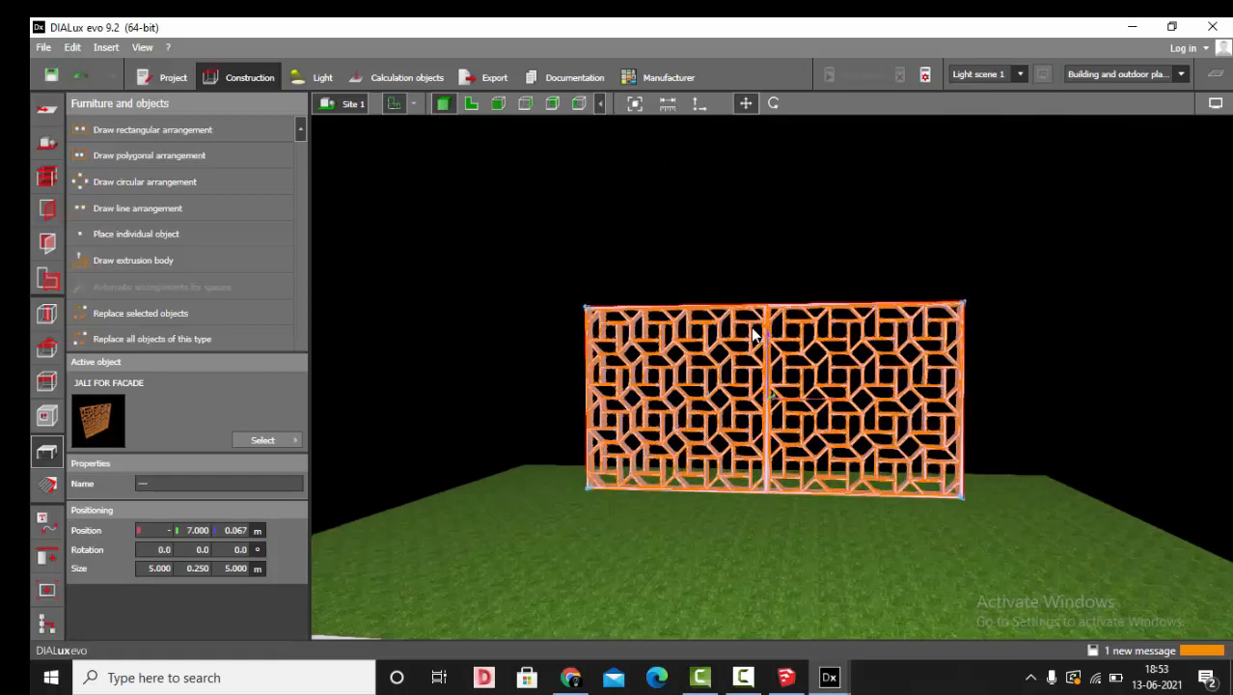
pyautogui.scroll(1, 767, 347)
pyautogui.moveTo(770, 355); pyautogui.dragTo(762, 143)
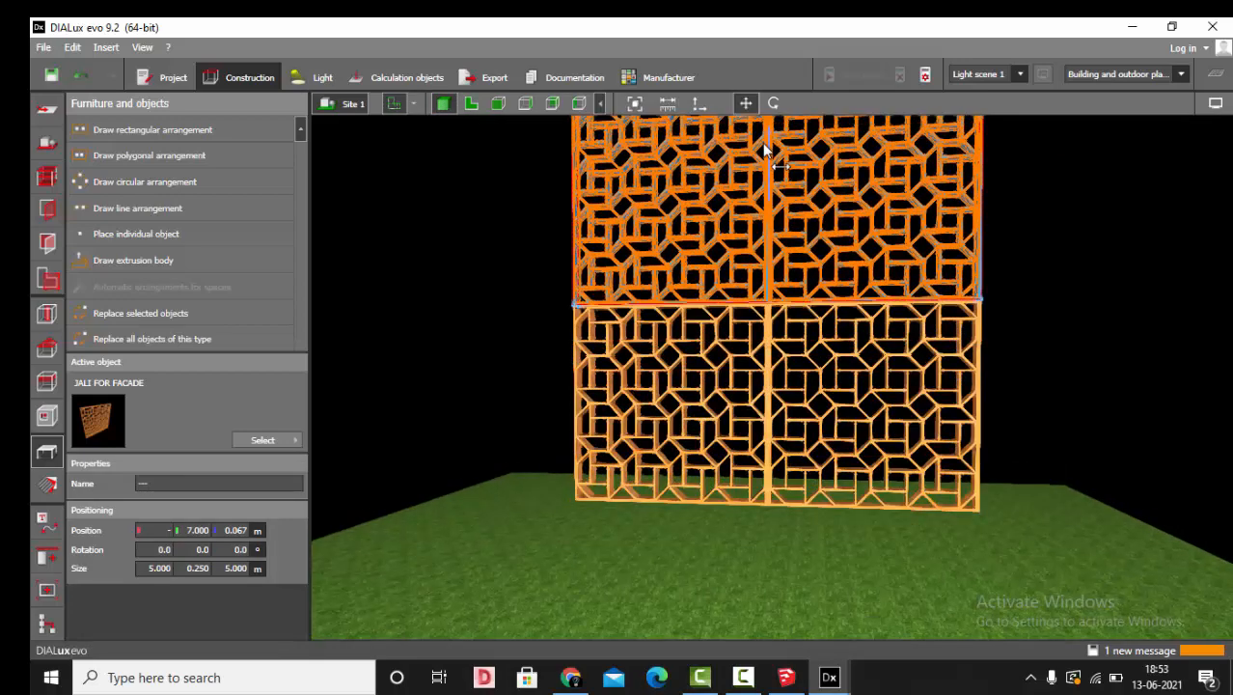
# Extend the jali wall with a third column of two stacked panels.
pyautogui.scroll(-2, 708, 508)
pyautogui.click(709, 509)
pyautogui.scroll(1, 638, 386)
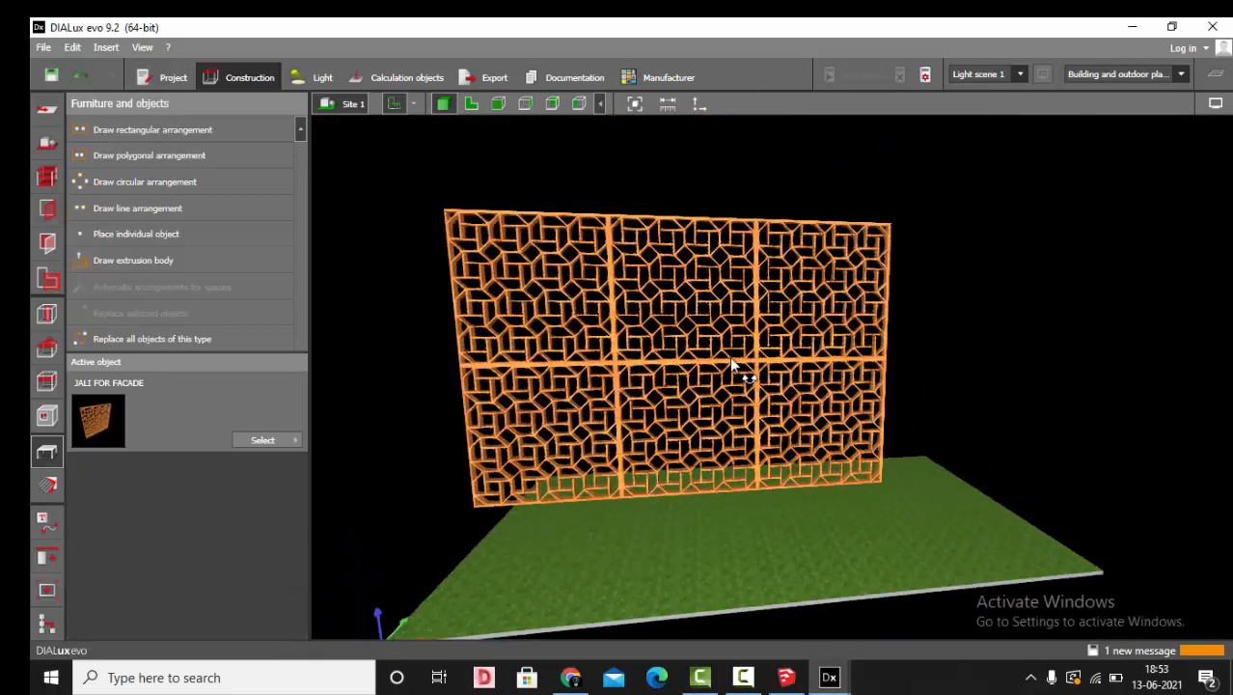
# Select all six jali panels in the 3D view and combine them into one group.
pyautogui.moveTo(735, 362); pyautogui.dragTo(509, 357, button='right')
pyautogui.scroll(1, 509, 357)
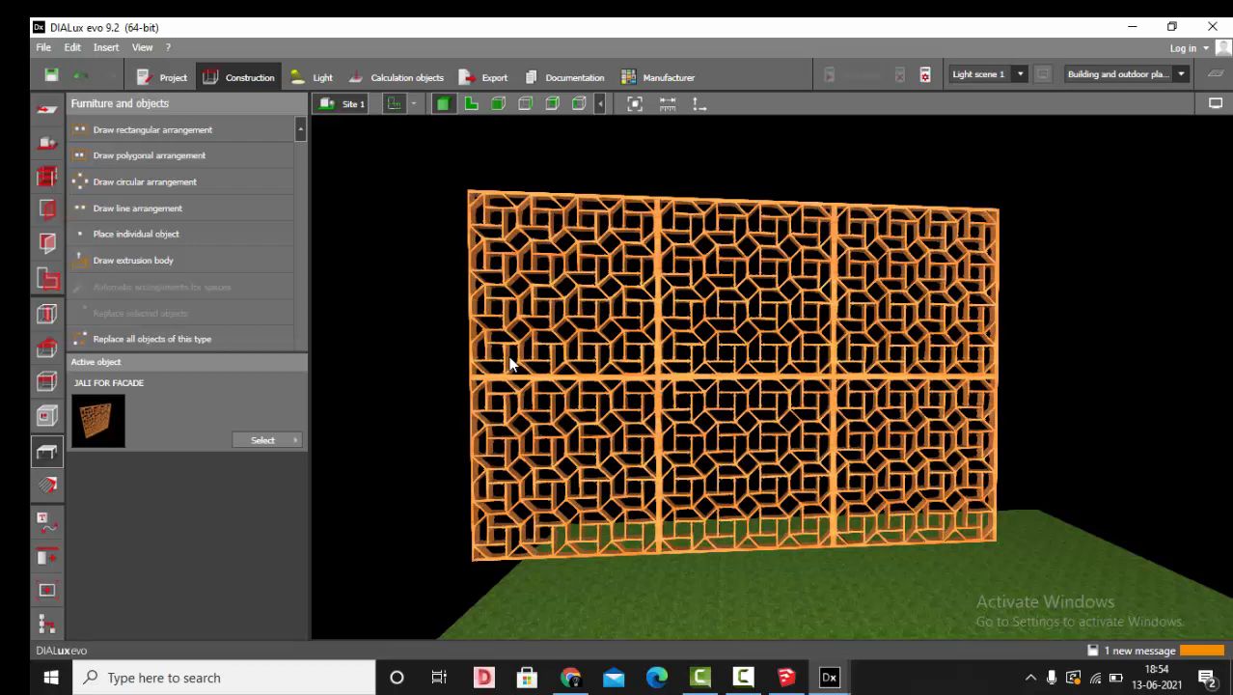
pyautogui.click(511, 362)
pyautogui.click(529, 468)
pyautogui.click(875, 492)
pyautogui.click(801, 312)
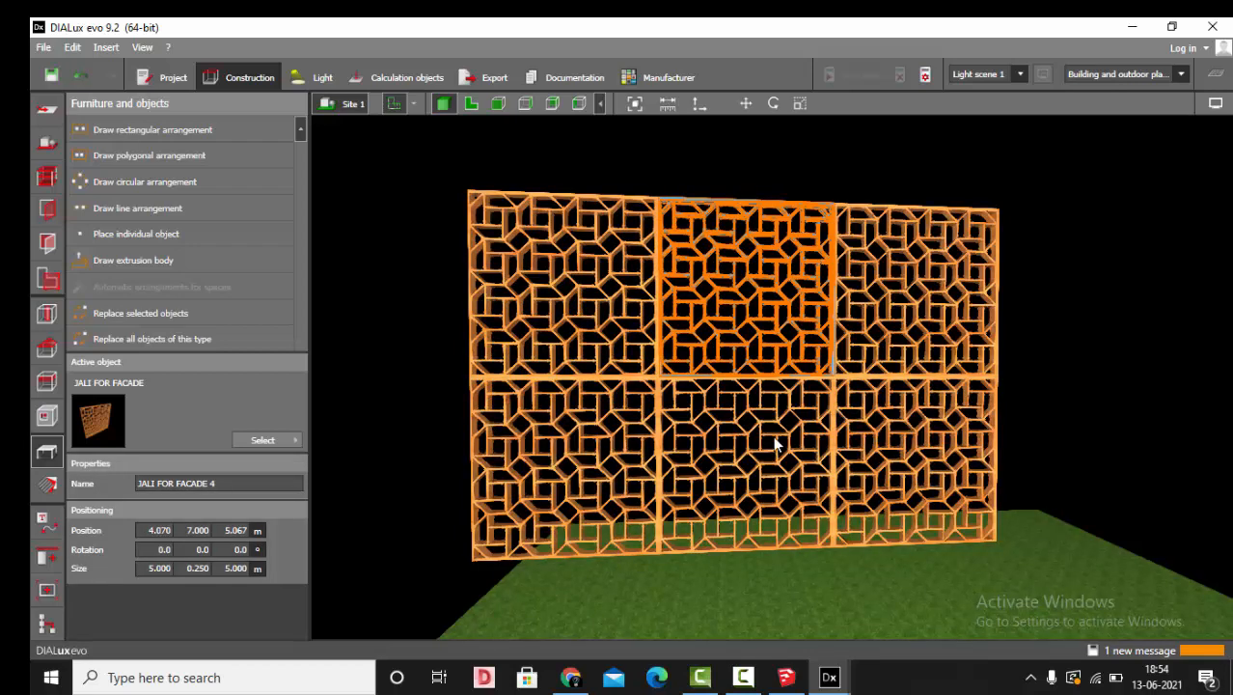
pyautogui.hotkey('ctrl', 'a')
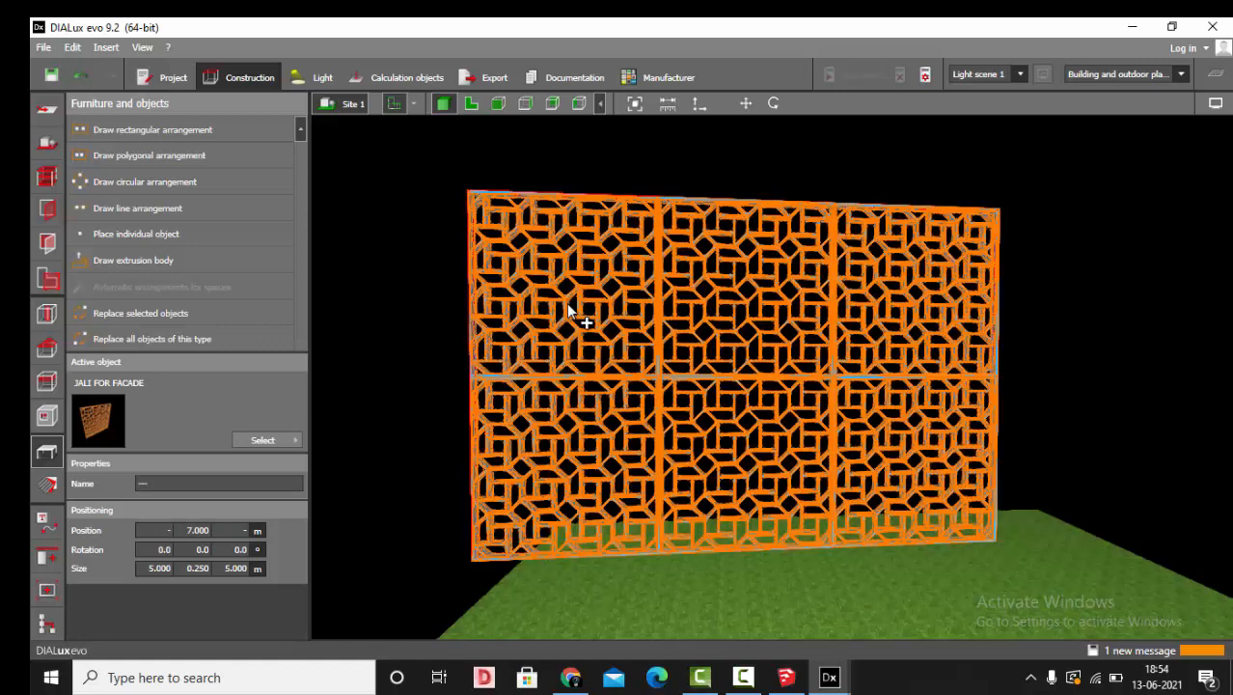
pyautogui.click(44, 556)
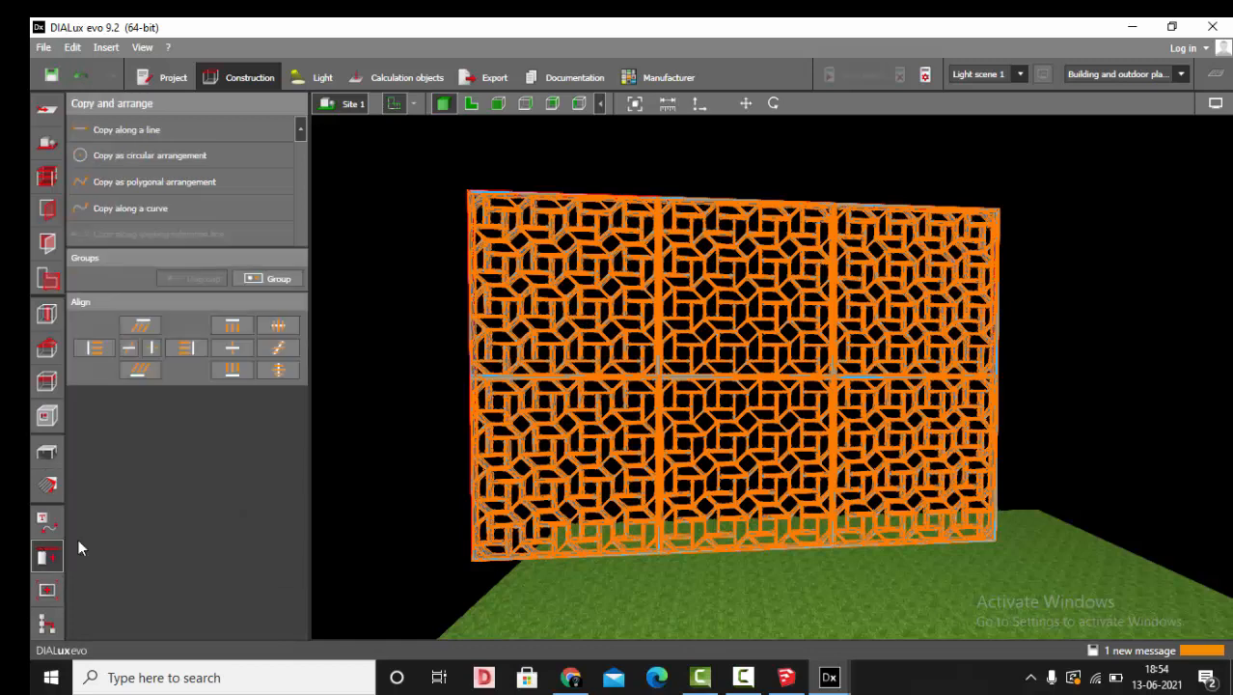
pyautogui.click(282, 280)
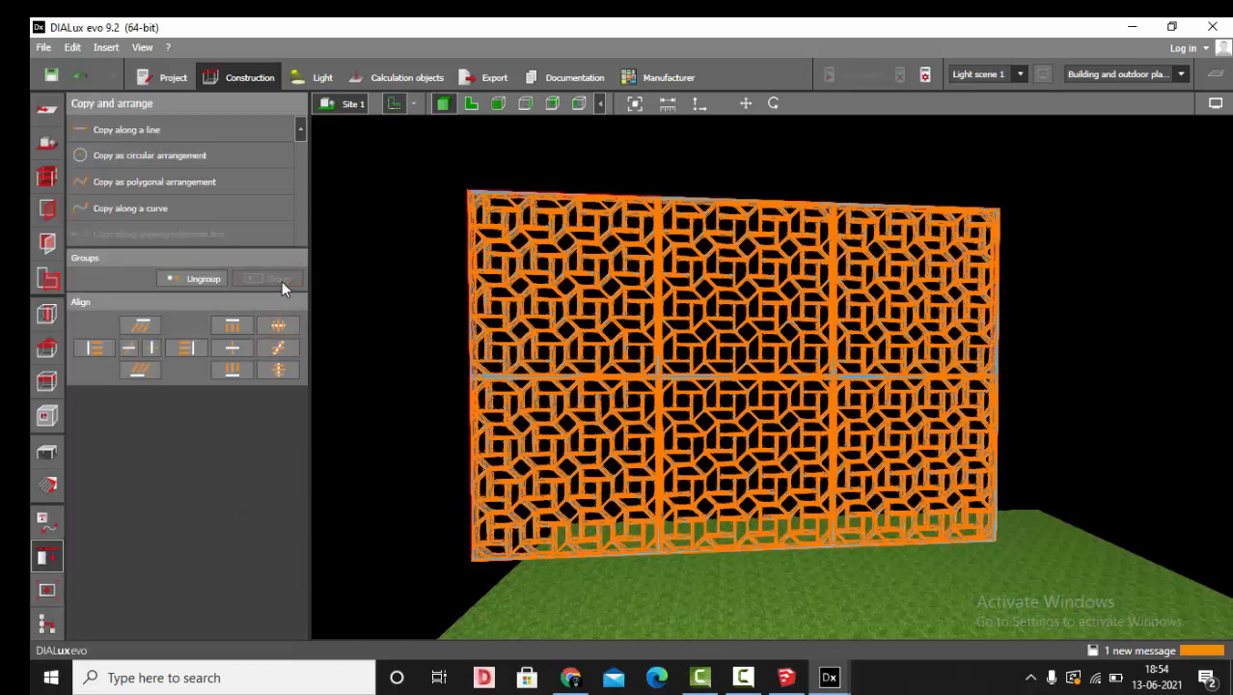
pyautogui.click(386, 286)
pyautogui.click(673, 313)
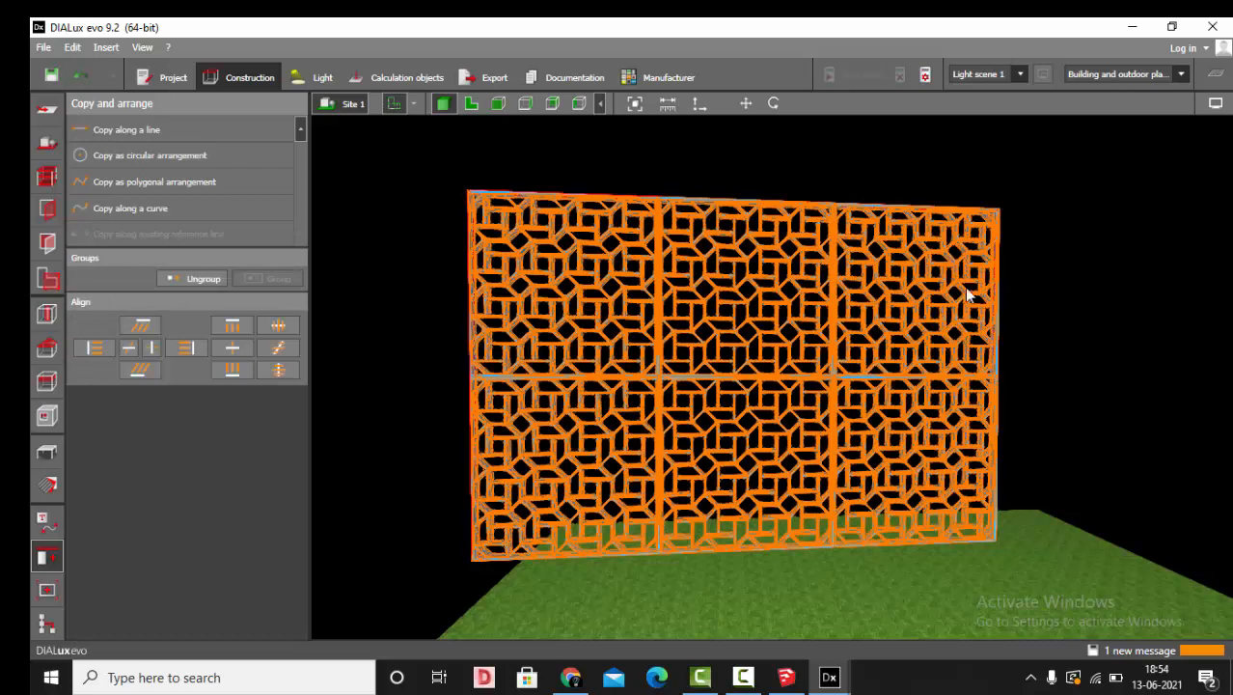
# Duplicate the grouped jali block upward and place the copy directly on top of the original.
pyautogui.click(748, 104)
pyautogui.click(1099, 305)
pyautogui.click(839, 313)
pyautogui.click(746, 103)
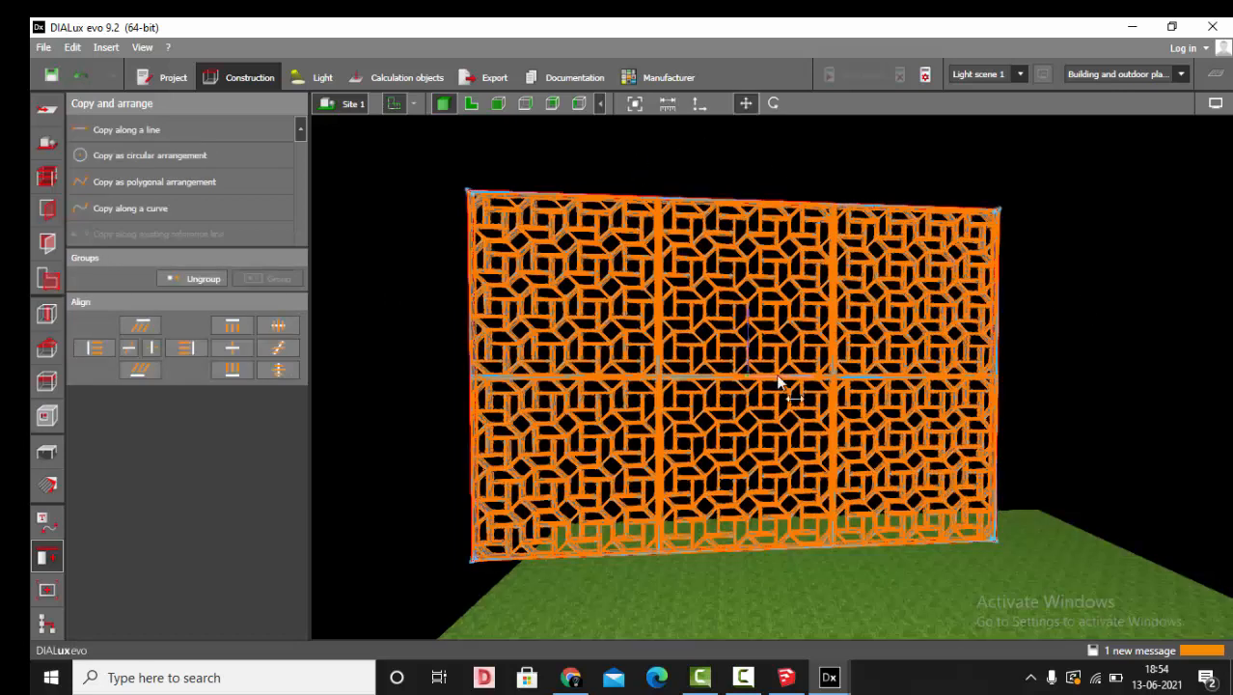
pyautogui.scroll(-3, 778, 381)
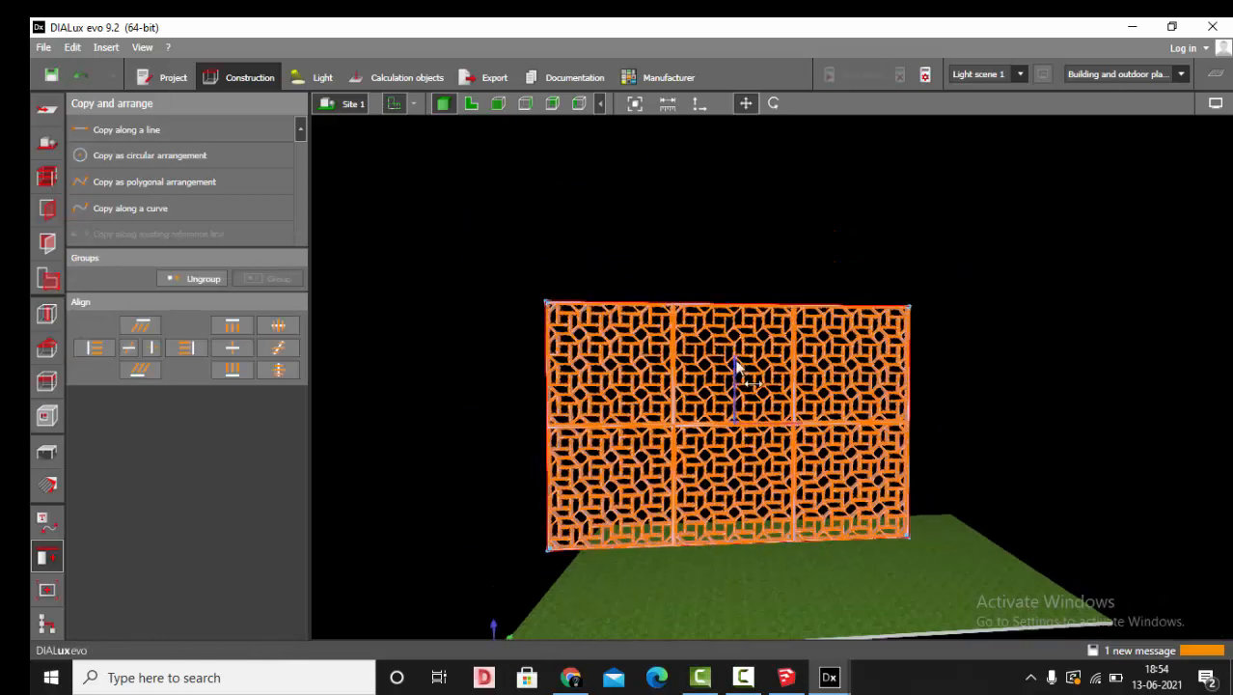
pyautogui.keyDown('ctrl'); pyautogui.moveTo(730, 361); pyautogui.dragTo(719, 154); pyautogui.keyUp('ctrl')
pyautogui.scroll(-3, 716, 481)
pyautogui.click(897, 363)
pyautogui.moveTo(896, 363); pyautogui.dragTo(826, 281, button='right')
pyautogui.click(826, 281)
pyautogui.scroll(1, 826, 281)
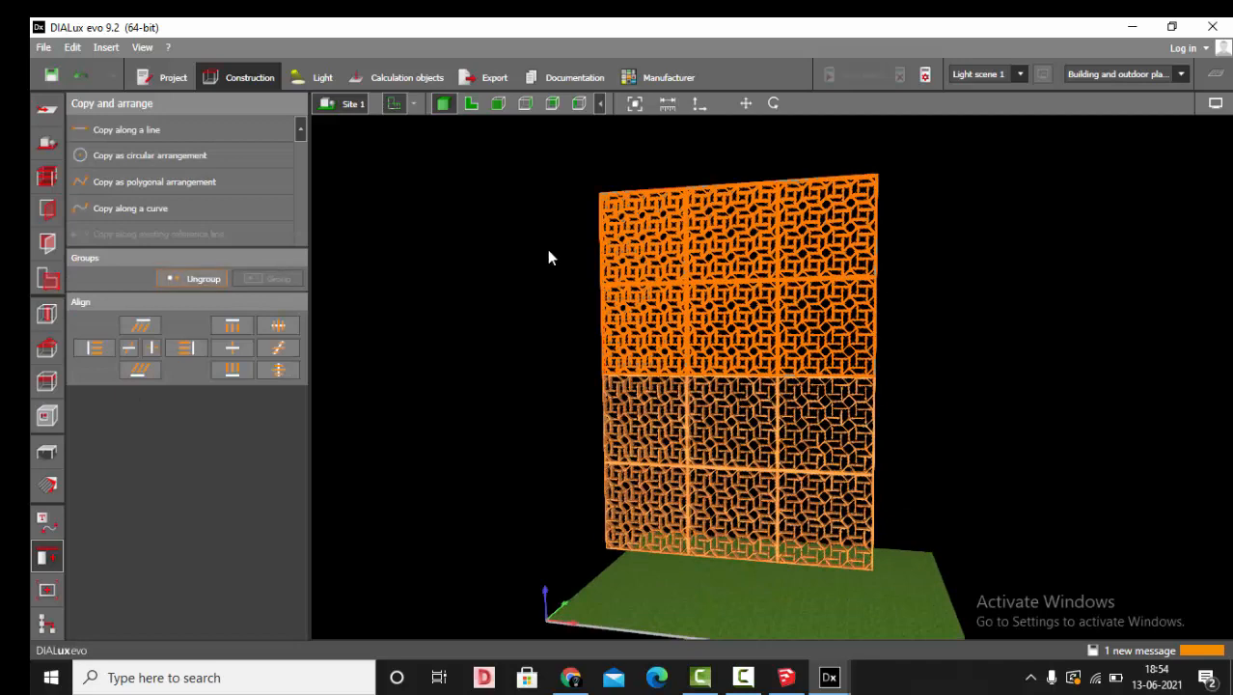
# Ungroup the upper copied block and delete its three top-row panels, leaving a wall three rows high.
pyautogui.click(486, 241)
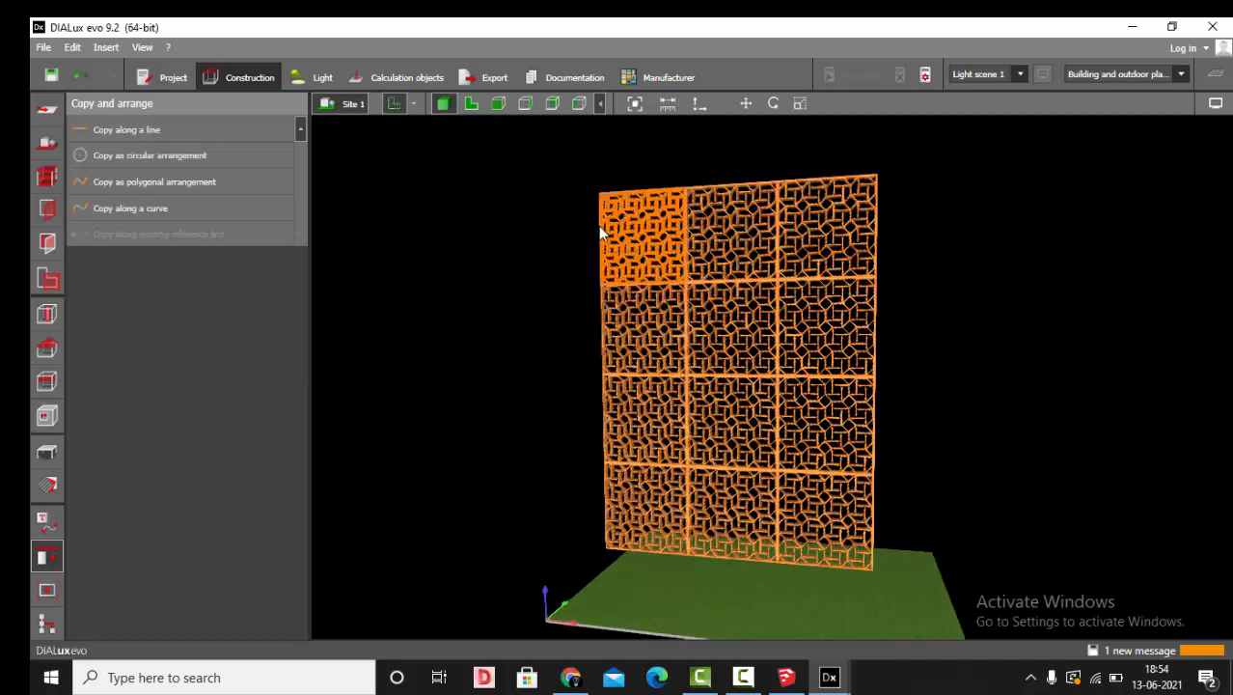
pyautogui.press('Delete')
pyautogui.click(743, 245)
pyautogui.press('Delete')
pyautogui.click(789, 243)
pyautogui.press('Delete')
pyautogui.moveTo(791, 261); pyautogui.dragTo(675, 359, button='right')
# Enlarge the site floor in plan, moving its upper edge to about Y 16.6 m, left edge to about X -9.2 m and lower edge to about Y -5.5 m.
pyautogui.click(471, 104)
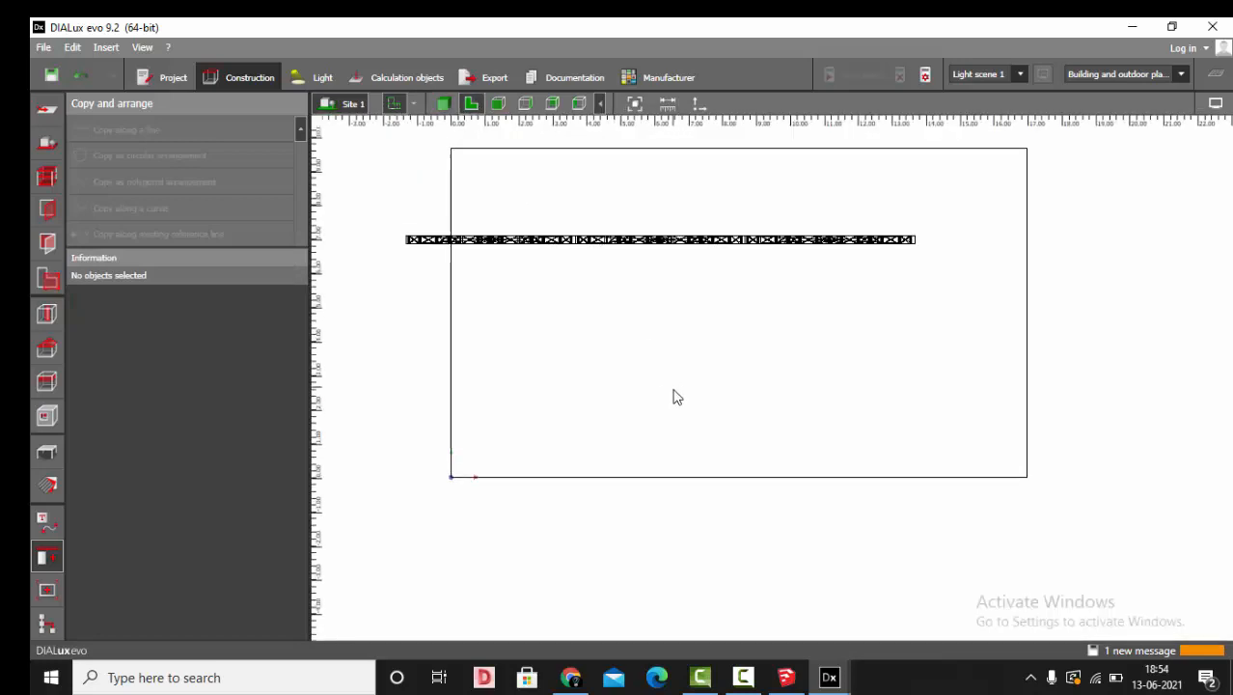
pyautogui.click(693, 289)
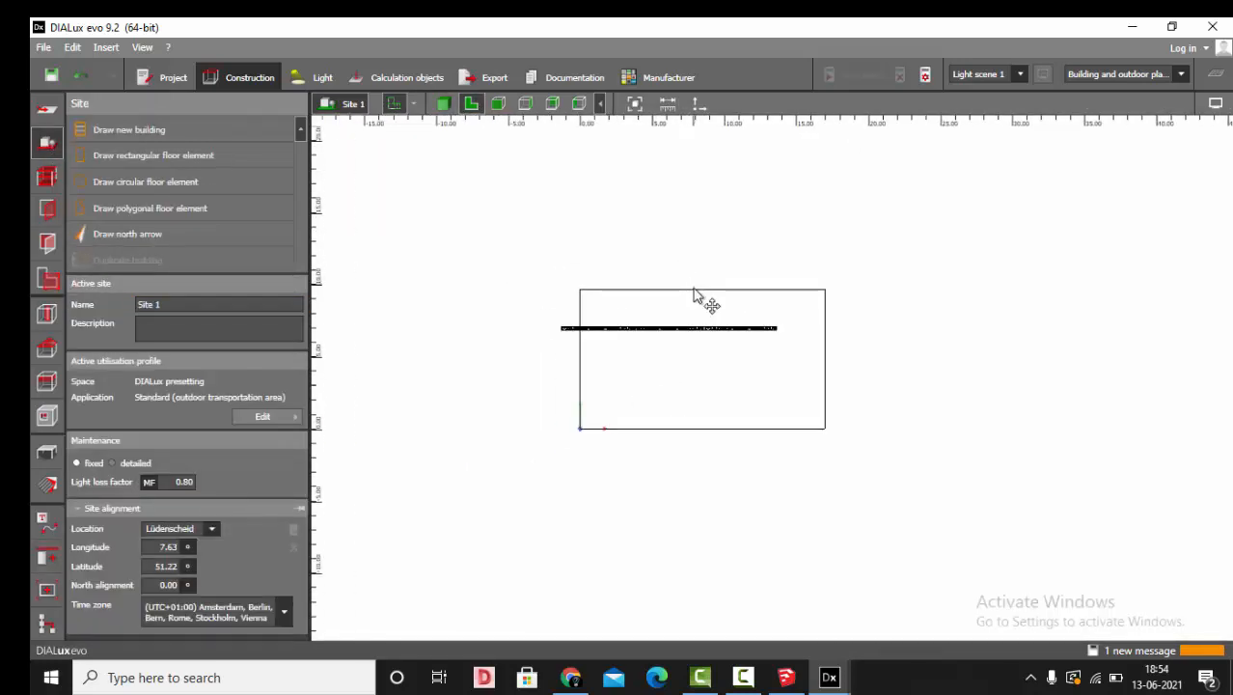
pyautogui.click(638, 307)
pyautogui.moveTo(655, 291); pyautogui.dragTo(646, 189)
pyautogui.scroll(-3, 693, 315)
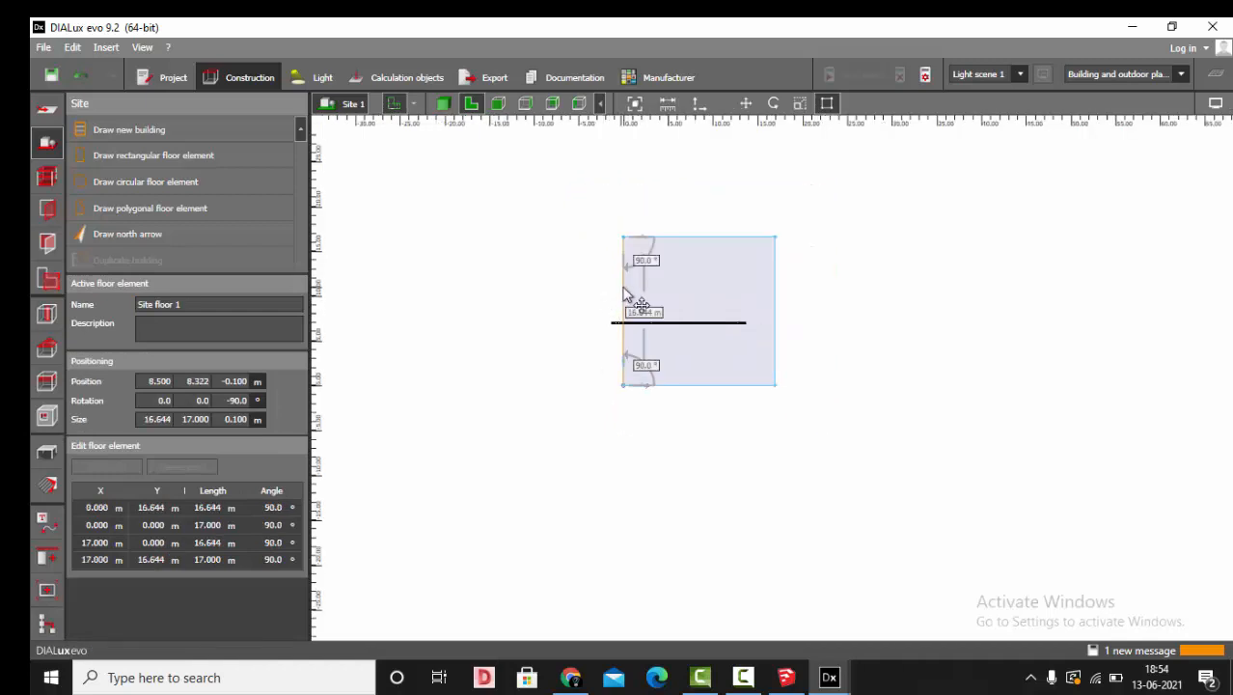
pyautogui.moveTo(627, 289); pyautogui.dragTo(551, 289)
pyautogui.moveTo(630, 388); pyautogui.dragTo(625, 438)
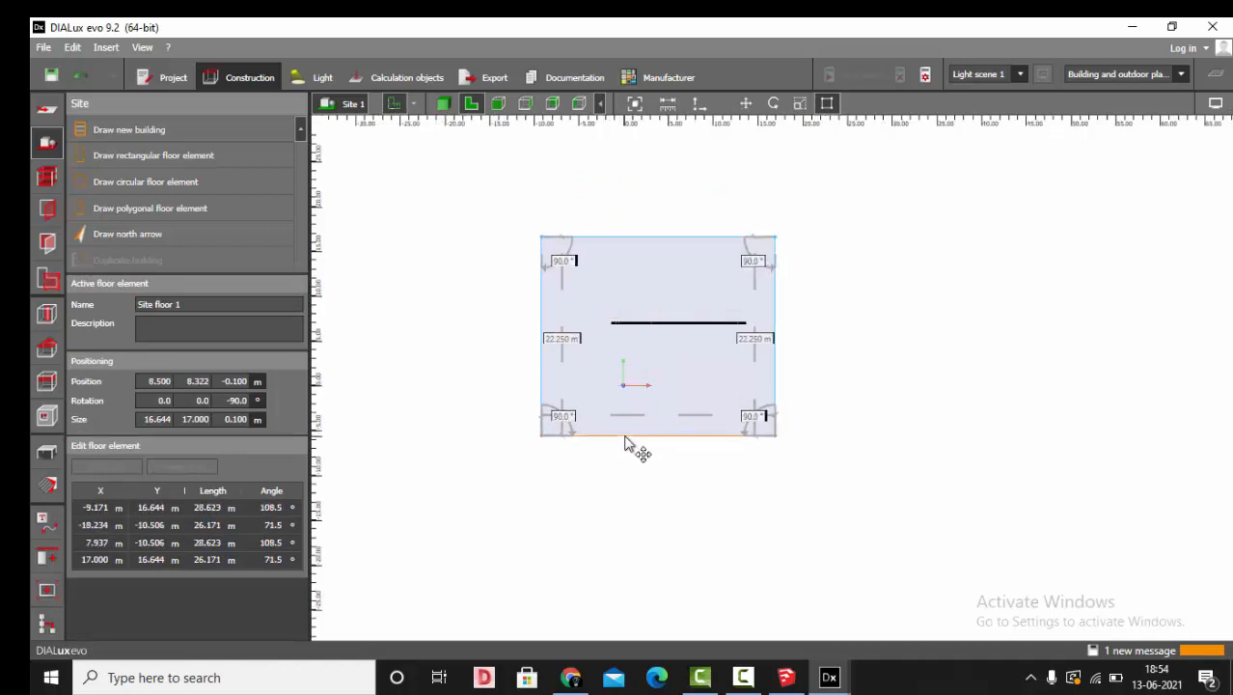
pyautogui.press('Escape')
pyautogui.moveTo(673, 399); pyautogui.dragTo(674, 443)
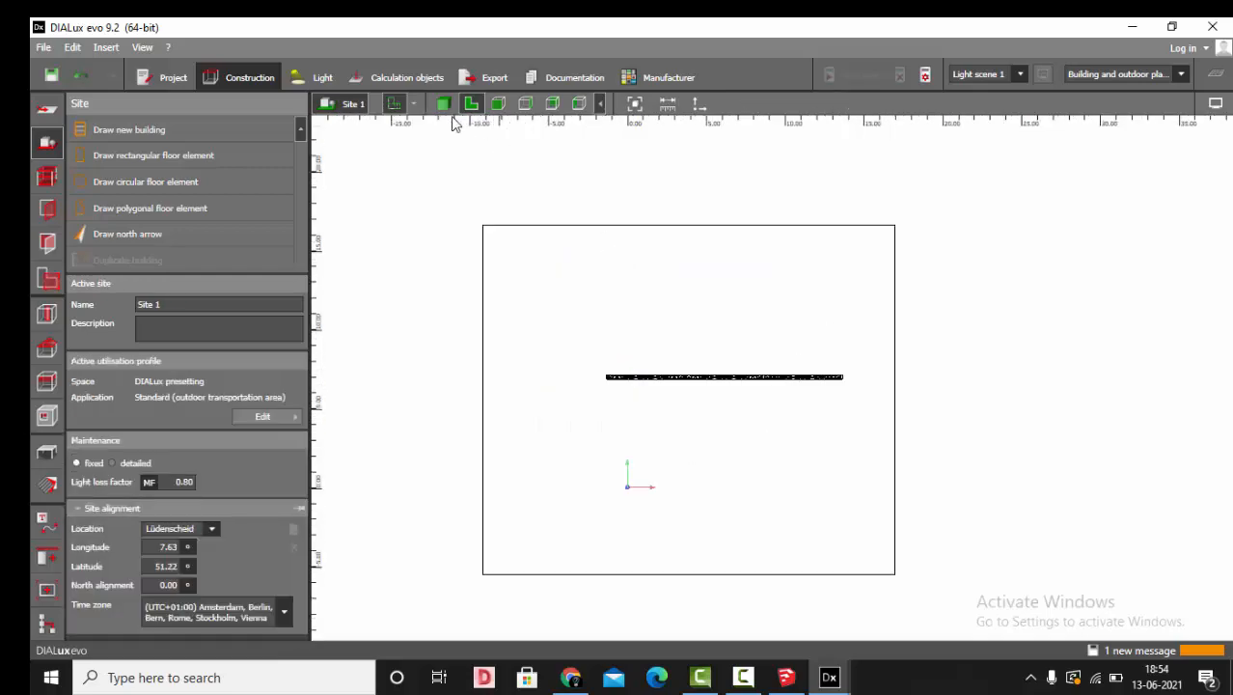
# Examine the three-row jali wall on the enlarged grass floor in 3D.
pyautogui.click(444, 104)
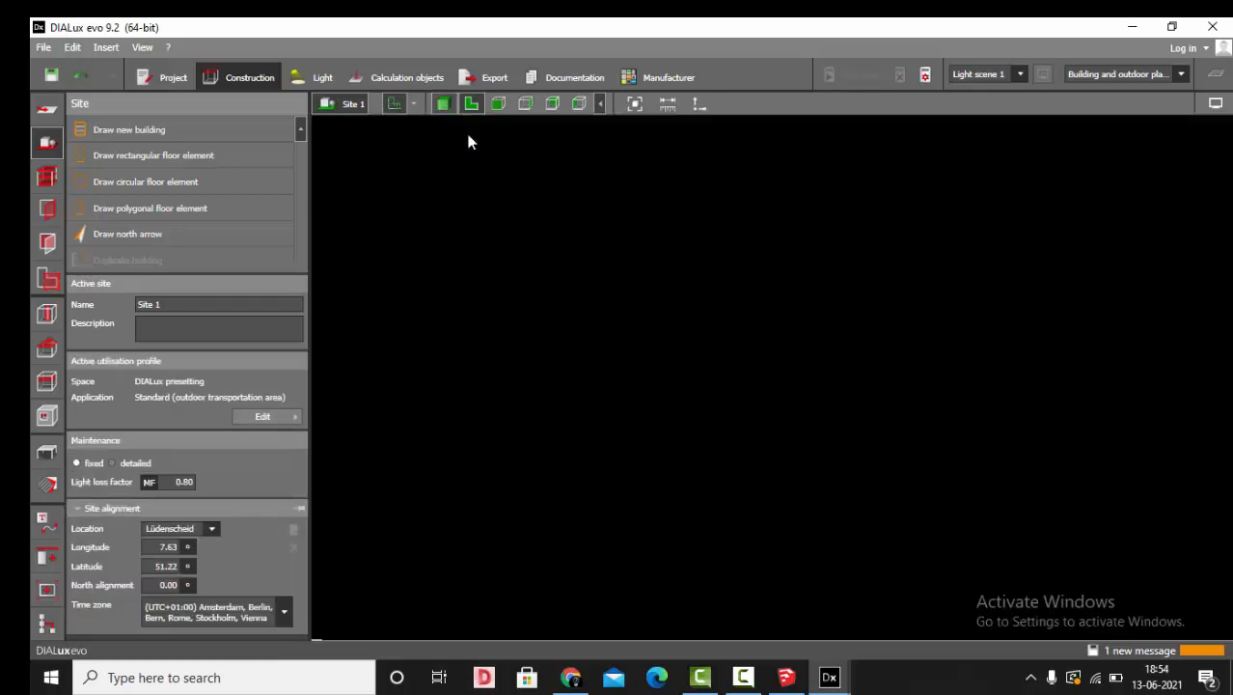
pyautogui.scroll(2, 708, 387)
pyautogui.moveTo(708, 386); pyautogui.dragTo(690, 433, button='right')
pyautogui.scroll(1, 793, 471)
pyautogui.moveTo(793, 472); pyautogui.dragTo(812, 450, button='right')
pyautogui.scroll(-3, 569, 391)
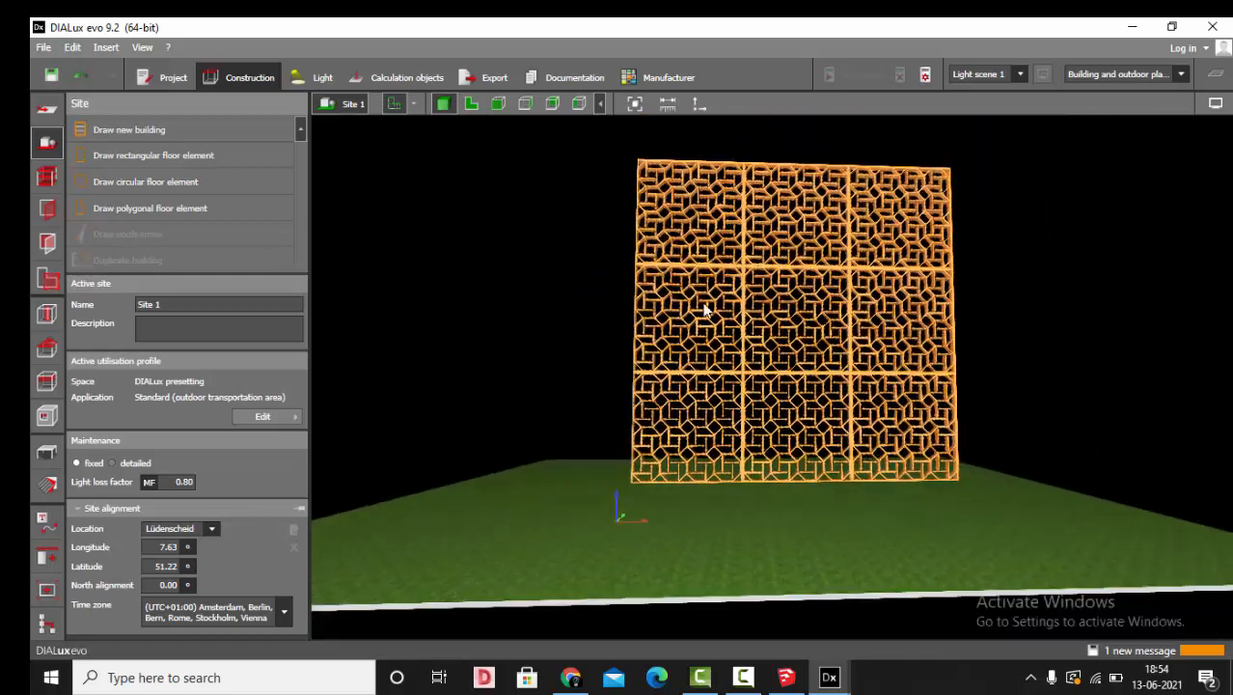
pyautogui.scroll(1, 704, 311)
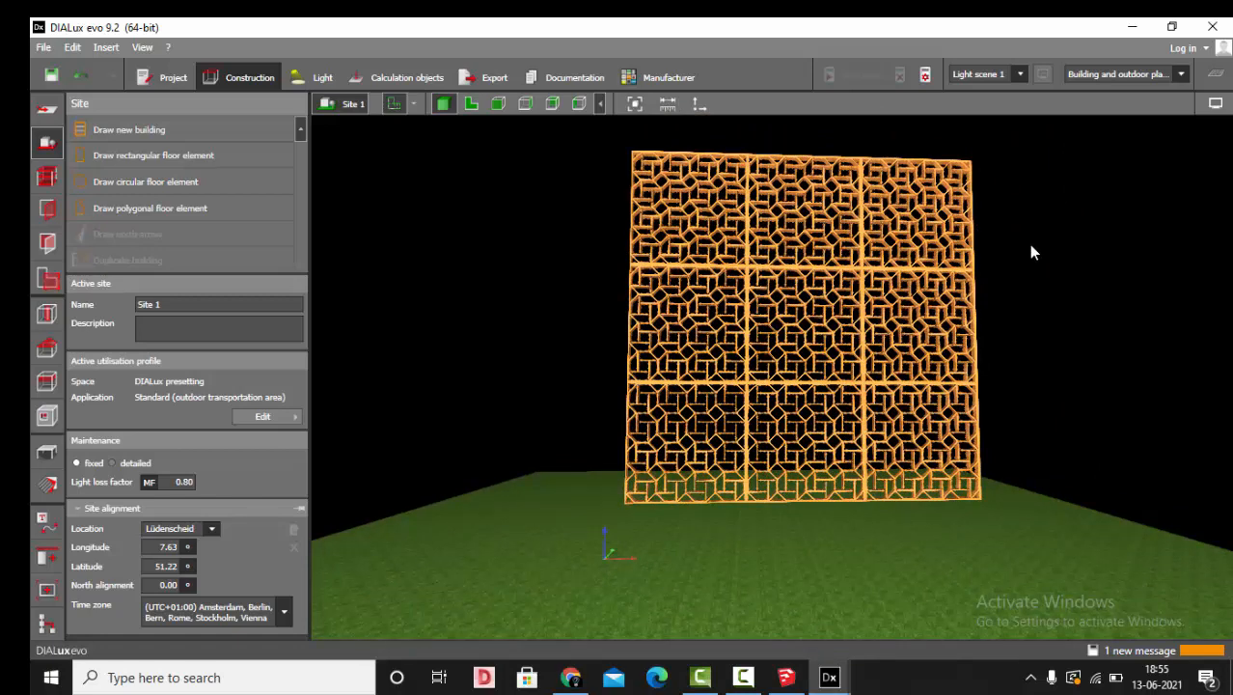
# Copy the grouped lower six panels along X to start a second jali wall left of the first, leaving a gap.
pyautogui.click(710, 407)
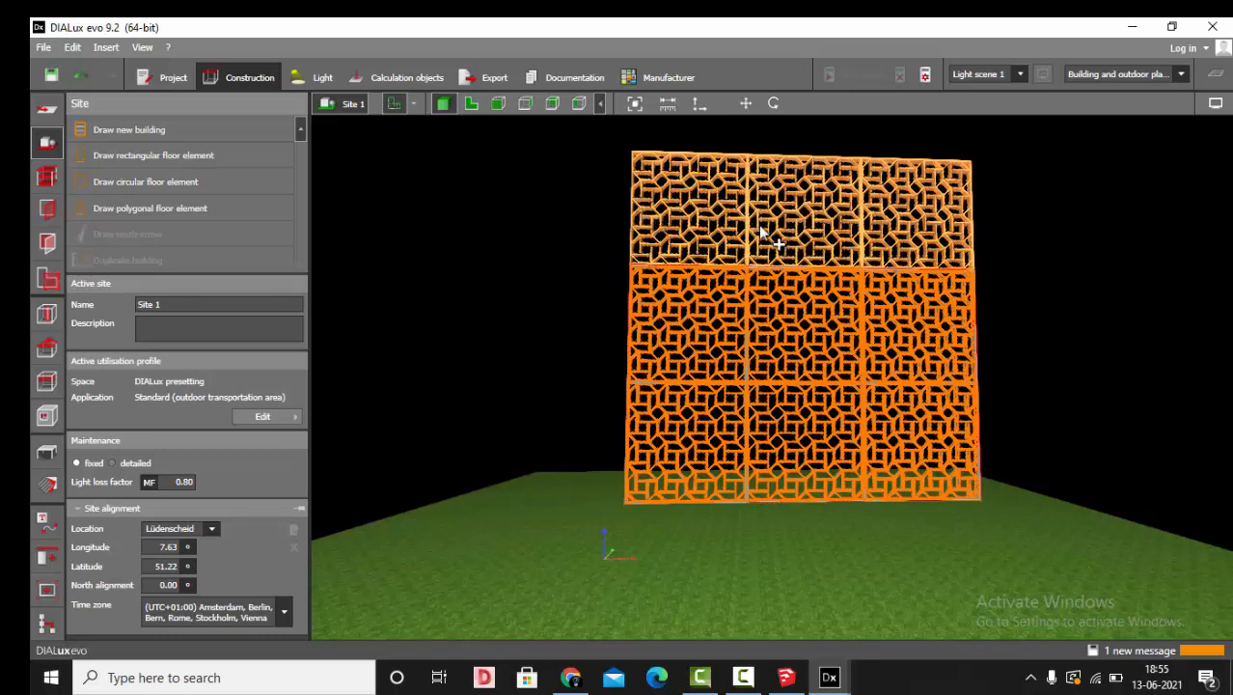
pyautogui.scroll(-3, 837, 326)
pyautogui.moveTo(569, 200); pyautogui.dragTo(772, 311, button='right')
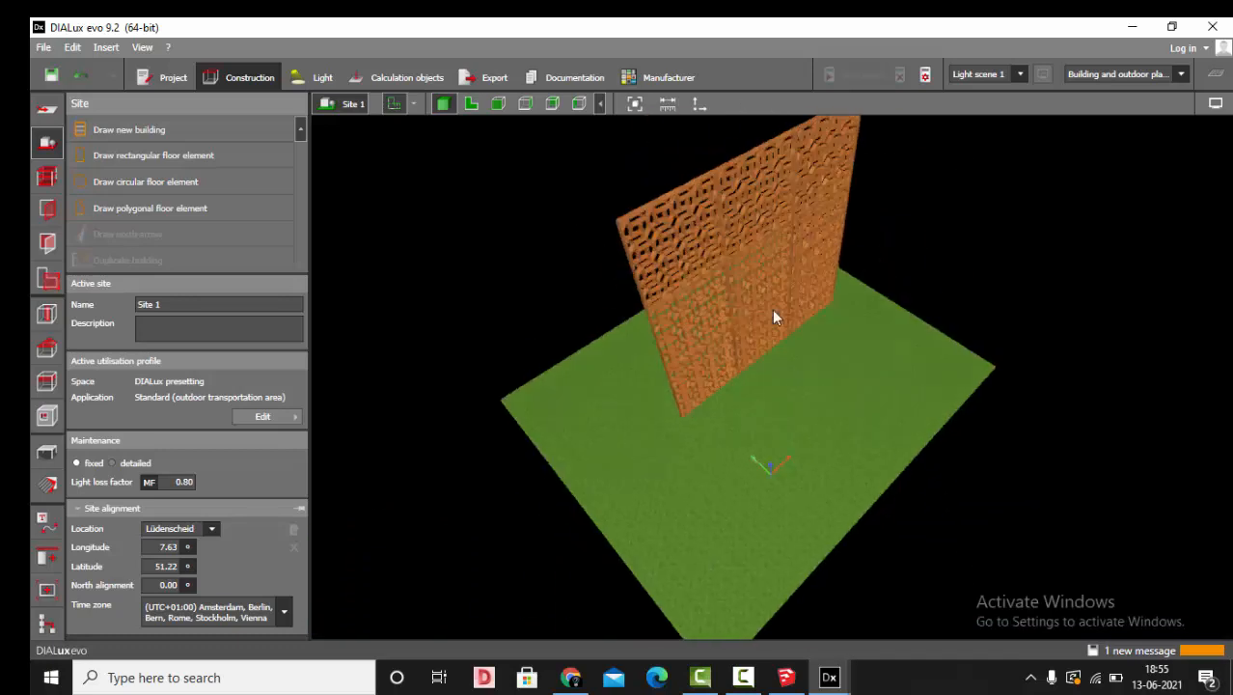
pyautogui.click(526, 103)
pyautogui.scroll(-3, 693, 482)
pyautogui.scroll(3, 713, 330)
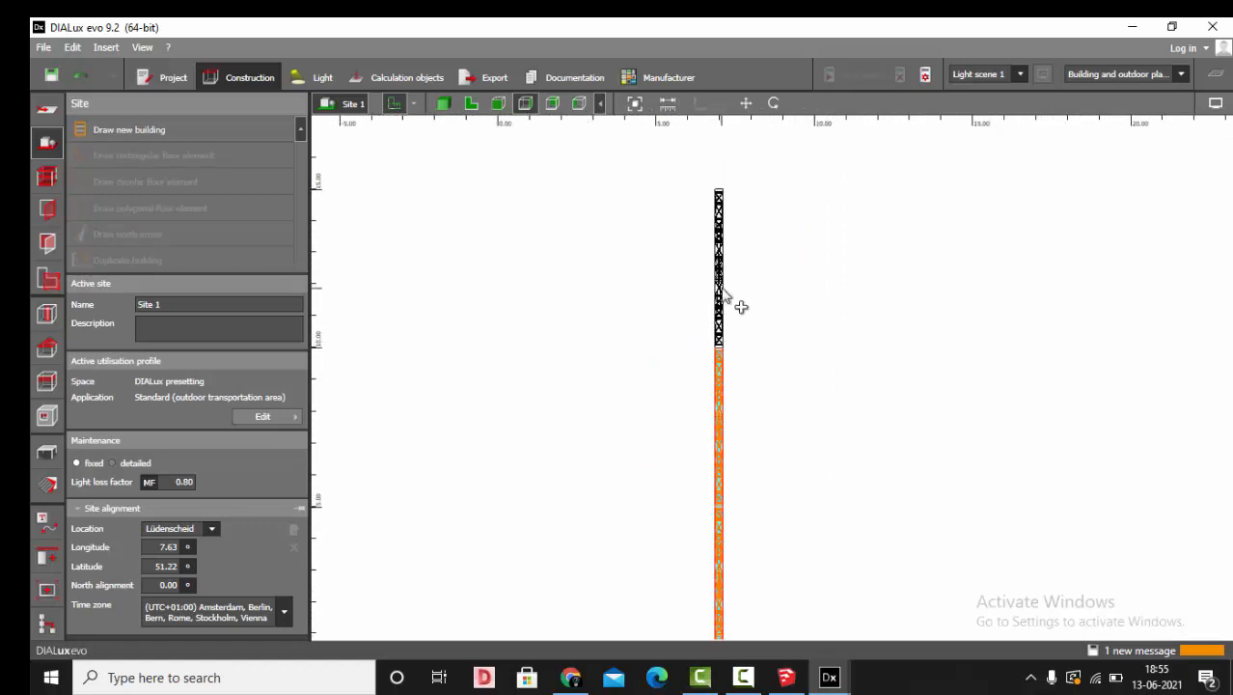
pyautogui.click(443, 103)
pyautogui.moveTo(613, 345); pyautogui.dragTo(608, 272, button='right')
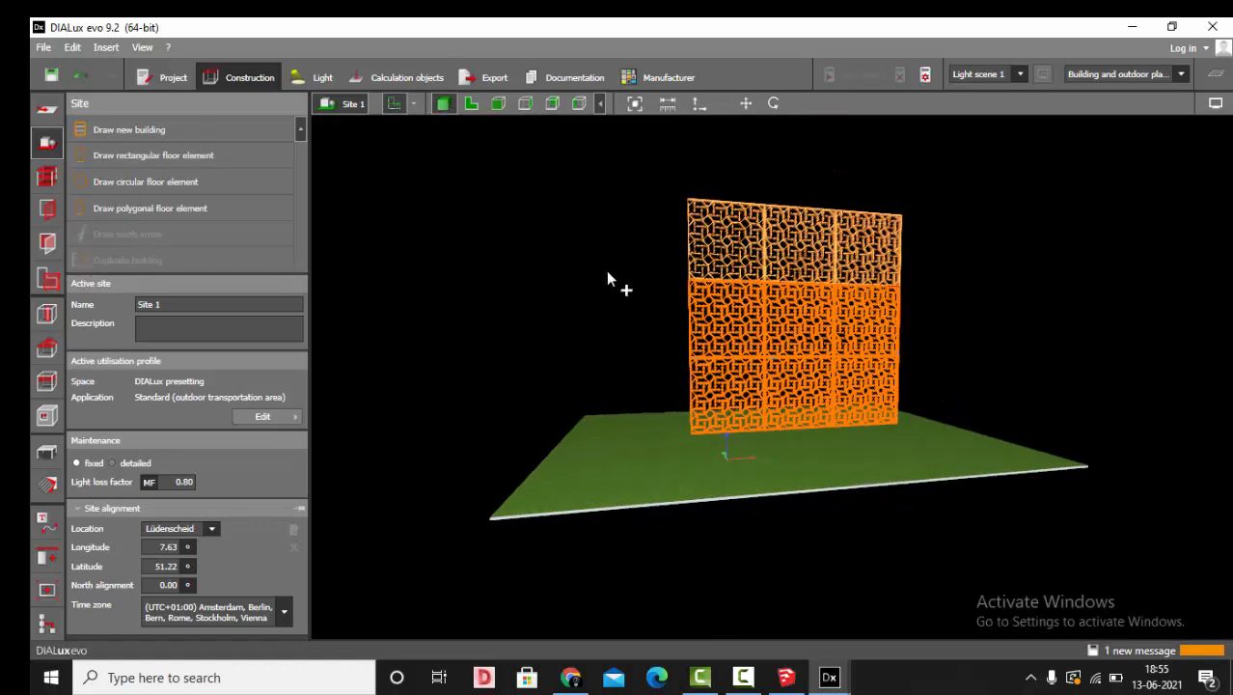
pyautogui.click(801, 368)
pyautogui.moveTo(852, 356); pyautogui.dragTo(569, 371)
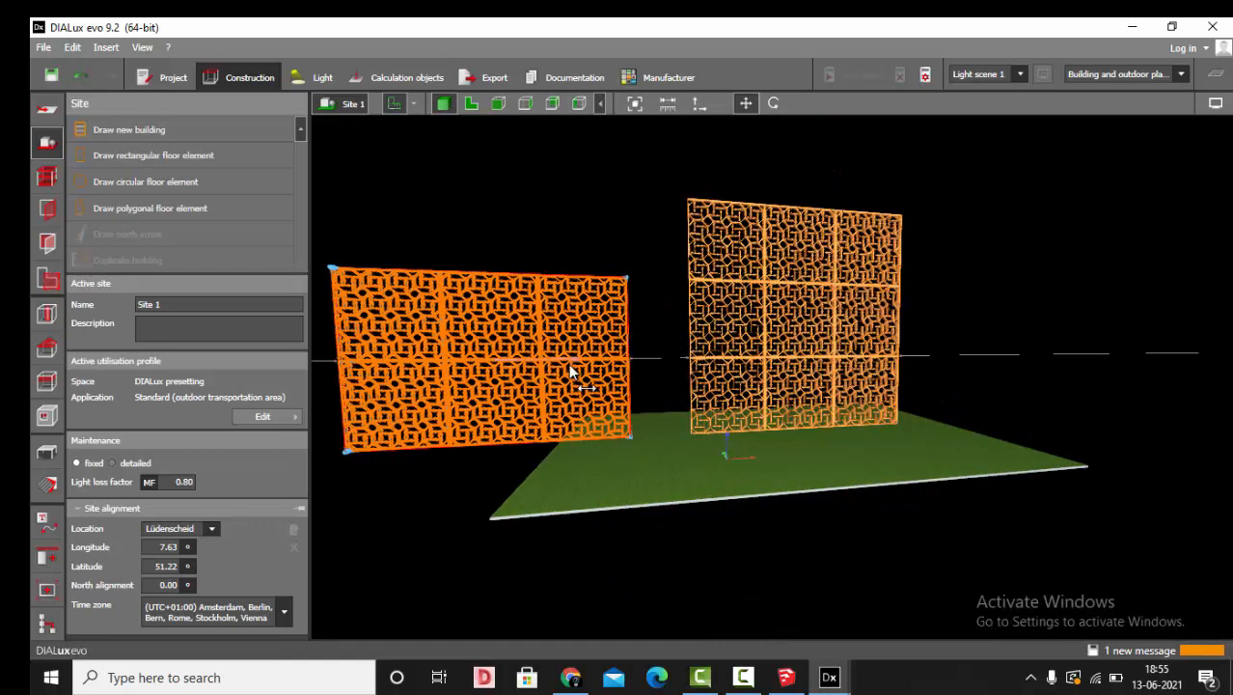
# Duplicate the second wall's six-panel group upward and check in elevation that the copy meets the block below.
pyautogui.scroll(-2, 783, 332)
pyautogui.scroll(2, 561, 316)
pyautogui.moveTo(562, 317); pyautogui.dragTo(552, 137)
pyautogui.click(498, 103)
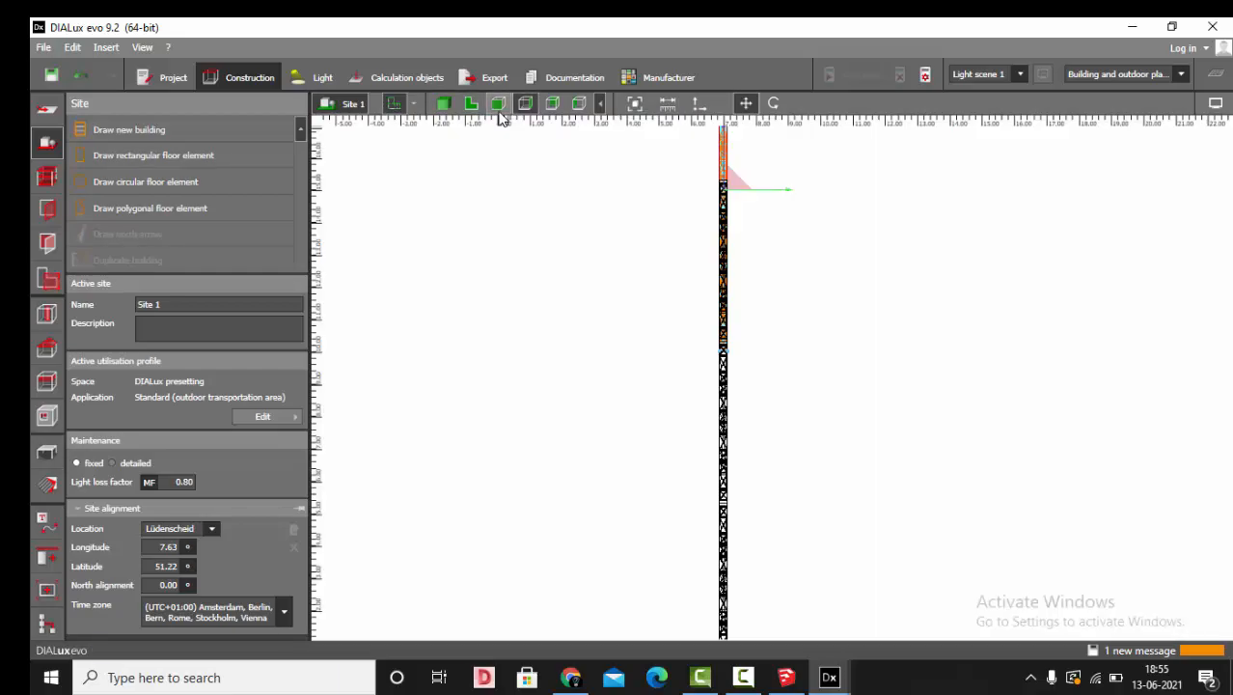
pyautogui.scroll(5, 607, 156)
pyautogui.scroll(6, 905, 413)
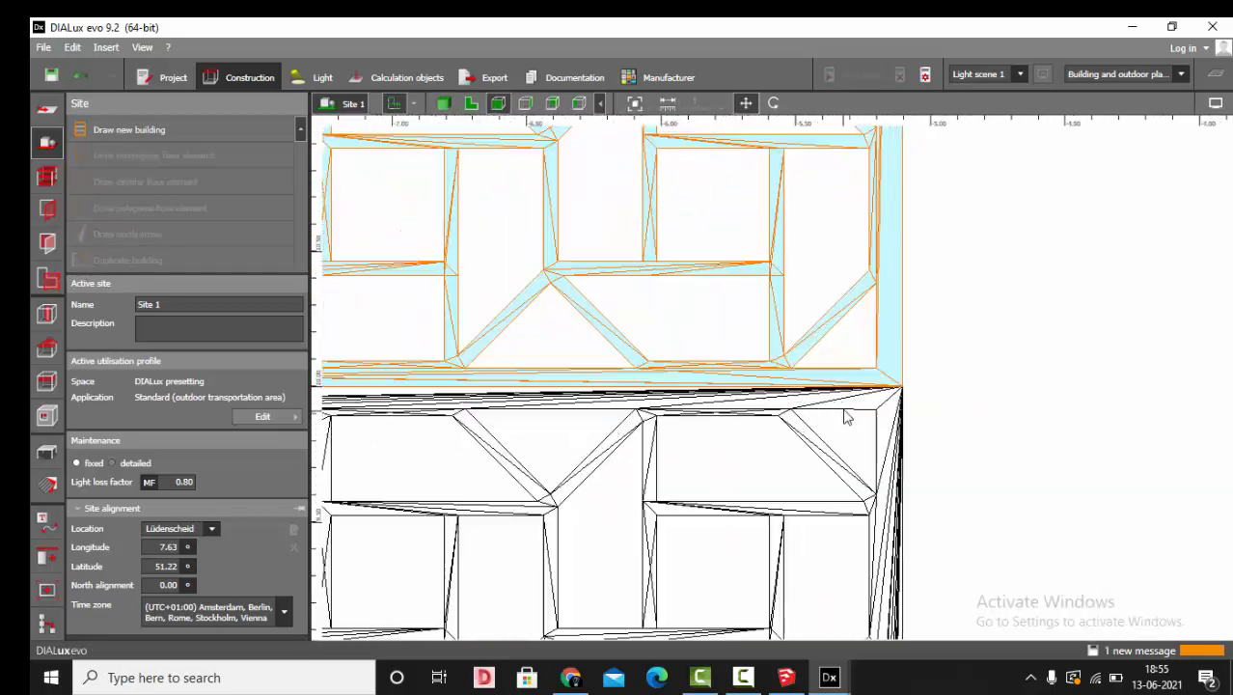
pyautogui.click(536, 184)
# Extend the site floor in plan to about 50.98 by 29.94 m by moving its left, lower and right edges outward around both walls.
pyautogui.click(471, 103)
pyautogui.click(47, 112)
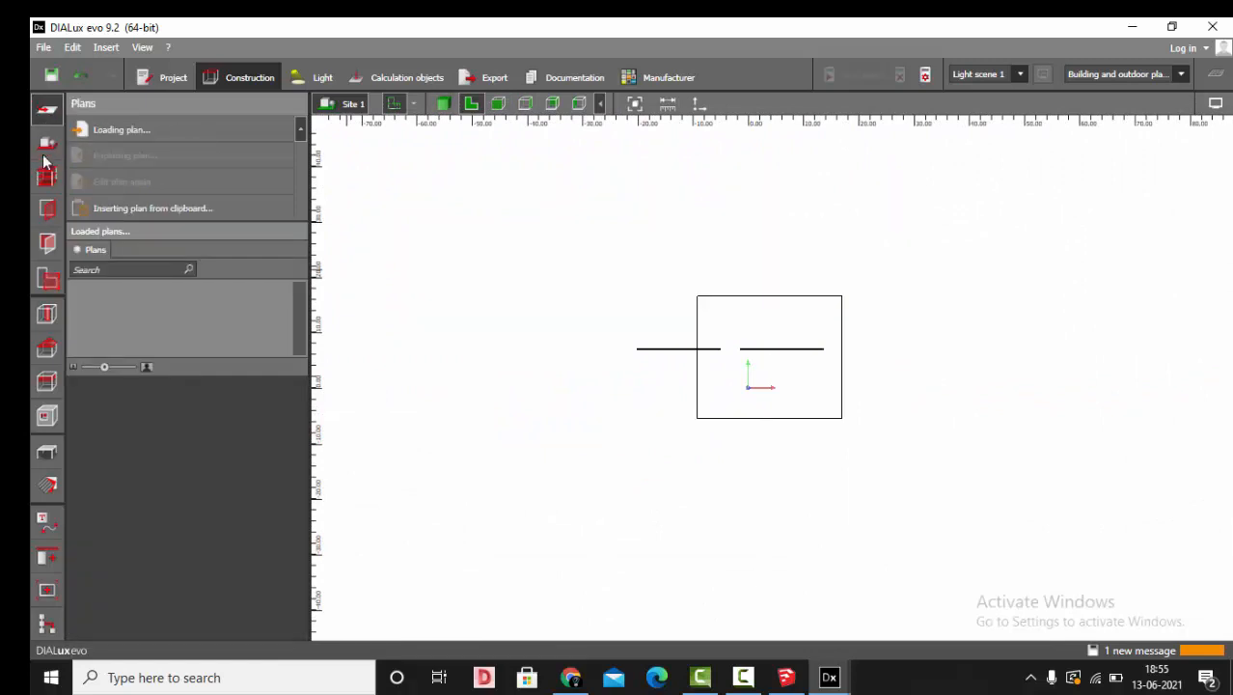
pyautogui.click(46, 142)
pyautogui.click(704, 331)
pyautogui.scroll(2, 704, 331)
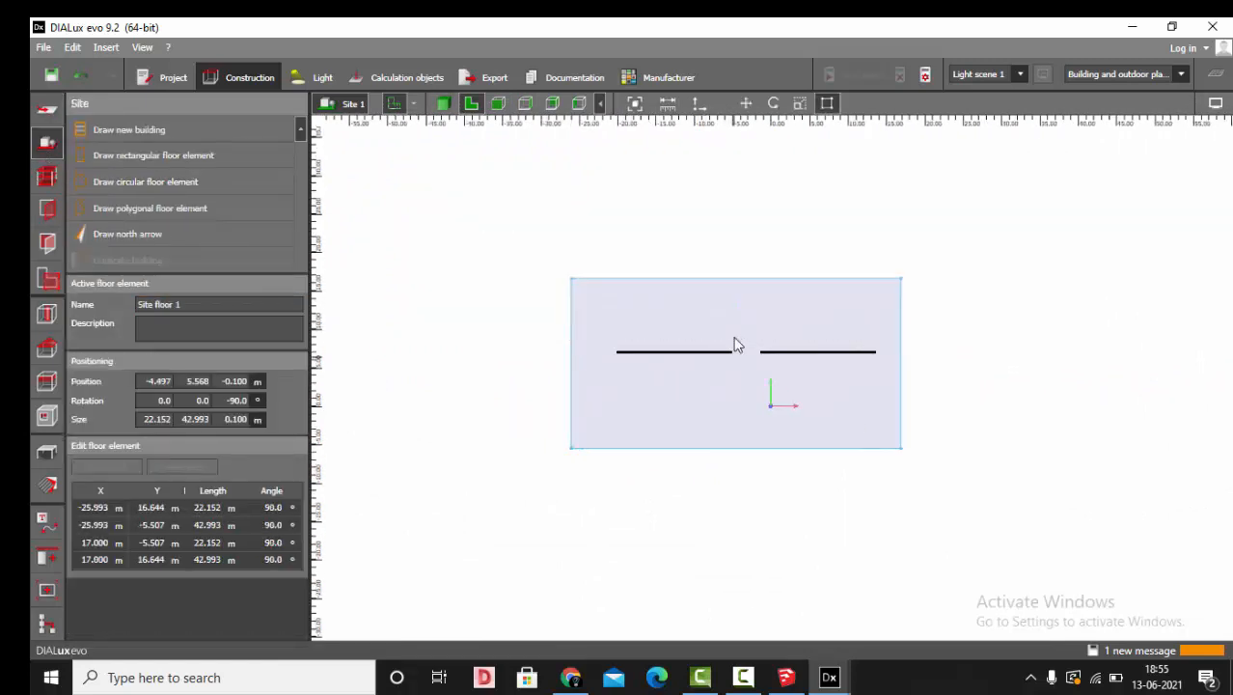
pyautogui.moveTo(736, 446); pyautogui.dragTo(749, 512)
pyautogui.moveTo(911, 393); pyautogui.dragTo(965, 393)
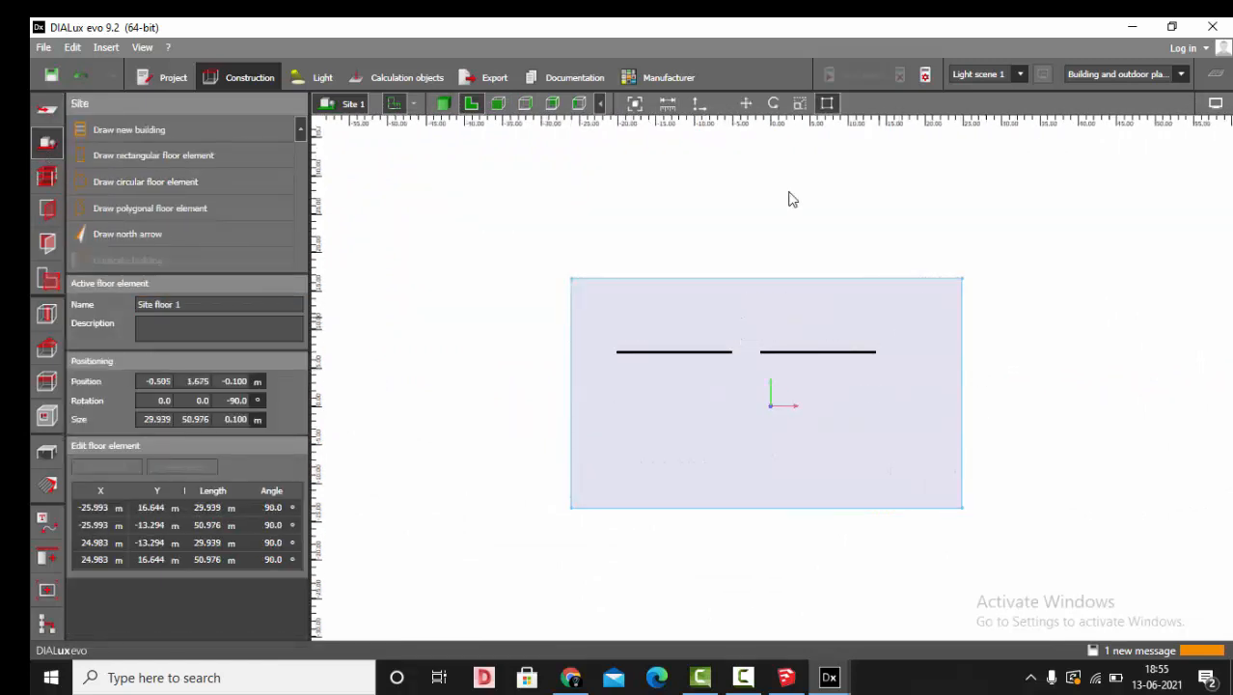
# Relocate the site's coordinate origin to a point just outside the lower-left corner of the floor.
pyautogui.click(696, 104)
pyautogui.click(513, 537)
pyautogui.click(646, 551)
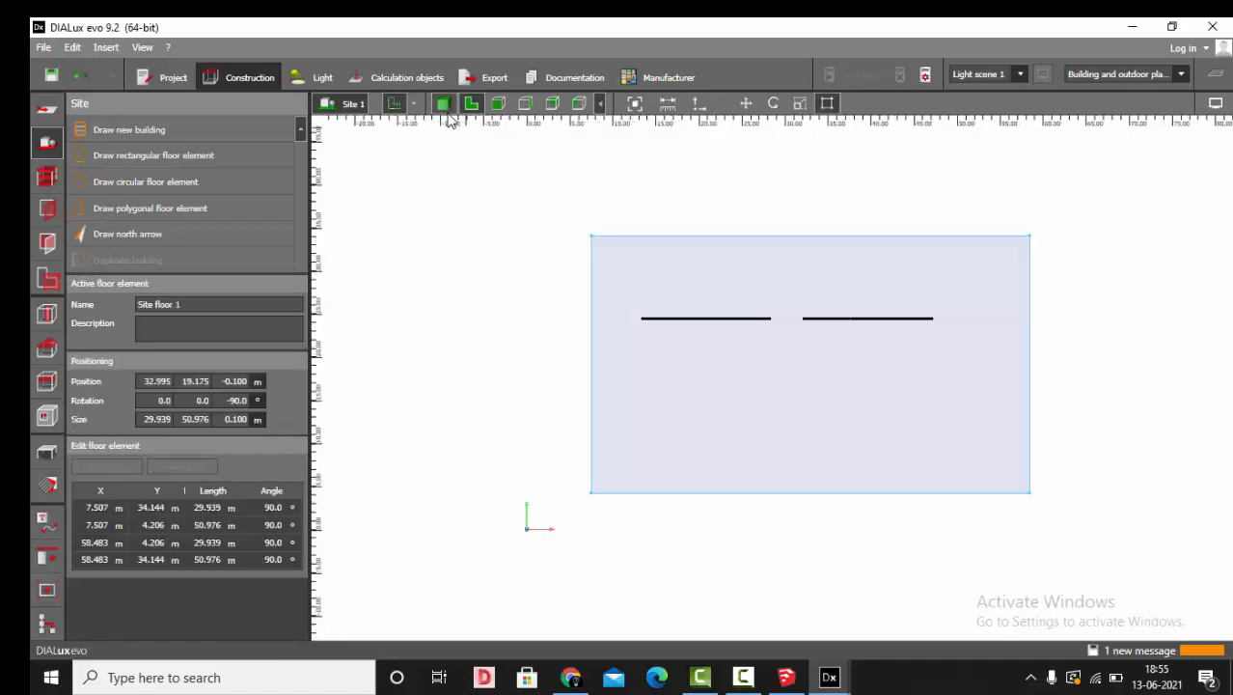
# Copy the three top-row panels of the right-hand wall upward in 3D to form its fourth row.
pyautogui.click(443, 103)
pyautogui.moveTo(776, 502); pyautogui.dragTo(885, 357)
pyautogui.click(890, 362)
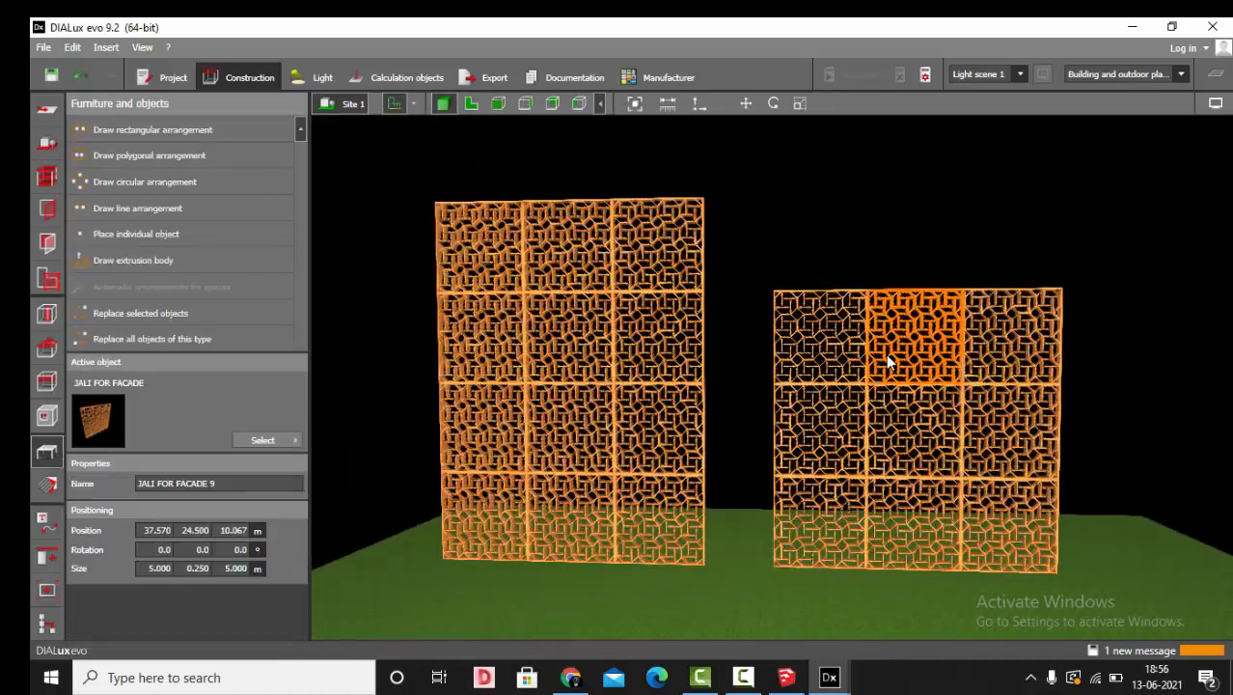
pyautogui.keyDown('ctrl'); pyautogui.click(830, 352); pyautogui.keyUp('ctrl')
pyautogui.keyDown('ctrl'); pyautogui.click(1015, 350); pyautogui.keyUp('ctrl')
pyautogui.click(744, 103)
pyautogui.keyDown('ctrl'); pyautogui.moveTo(915, 275); pyautogui.dragTo(917, 179); pyautogui.keyUp('ctrl')
pyautogui.press('Escape')
pyautogui.moveTo(808, 202); pyautogui.dragTo(665, 285)
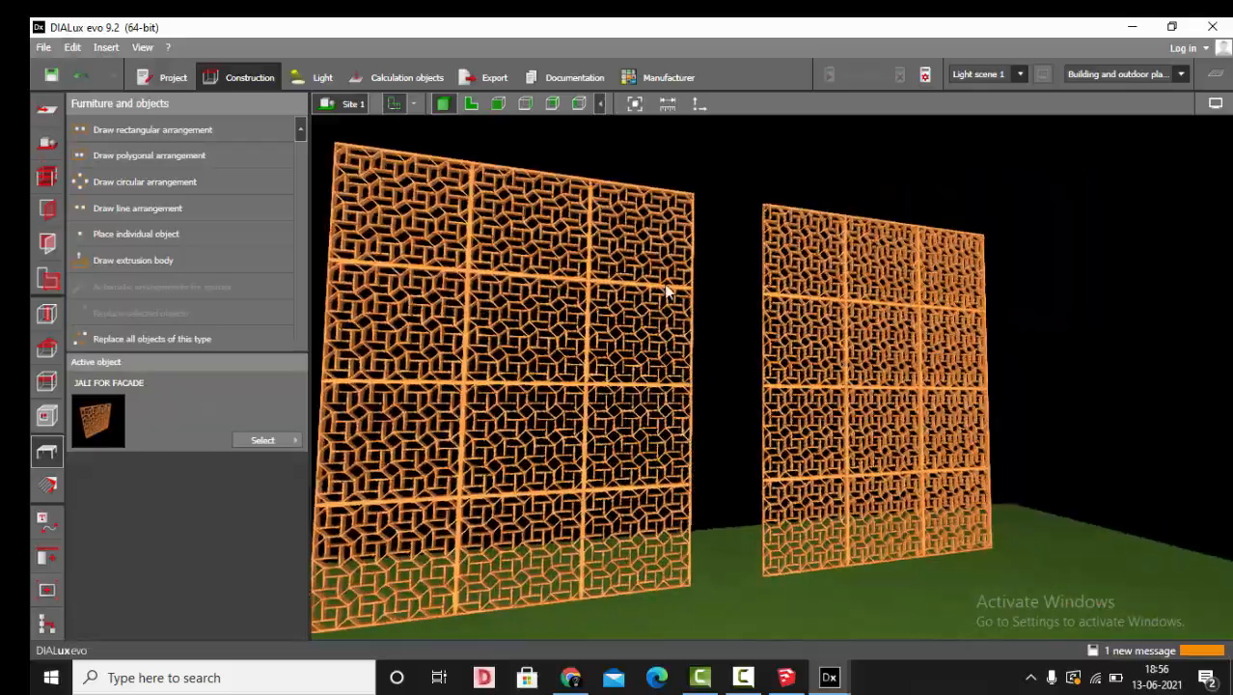
# Select both six-panel blocks of the left-hand wall and combine them into a single group.
pyautogui.scroll(3, 366, 326)
pyautogui.click(604, 211)
pyautogui.scroll(-3, 606, 211)
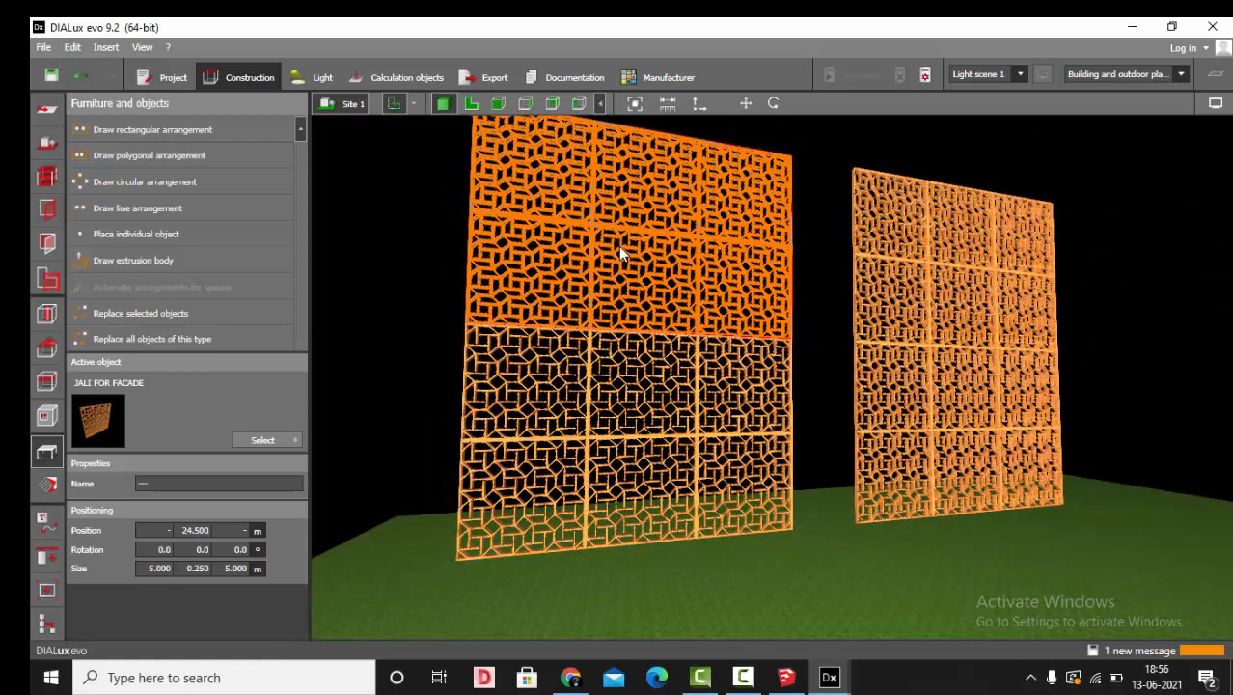
pyautogui.keyDown('ctrl'); pyautogui.click(600, 376); pyautogui.keyUp('ctrl')
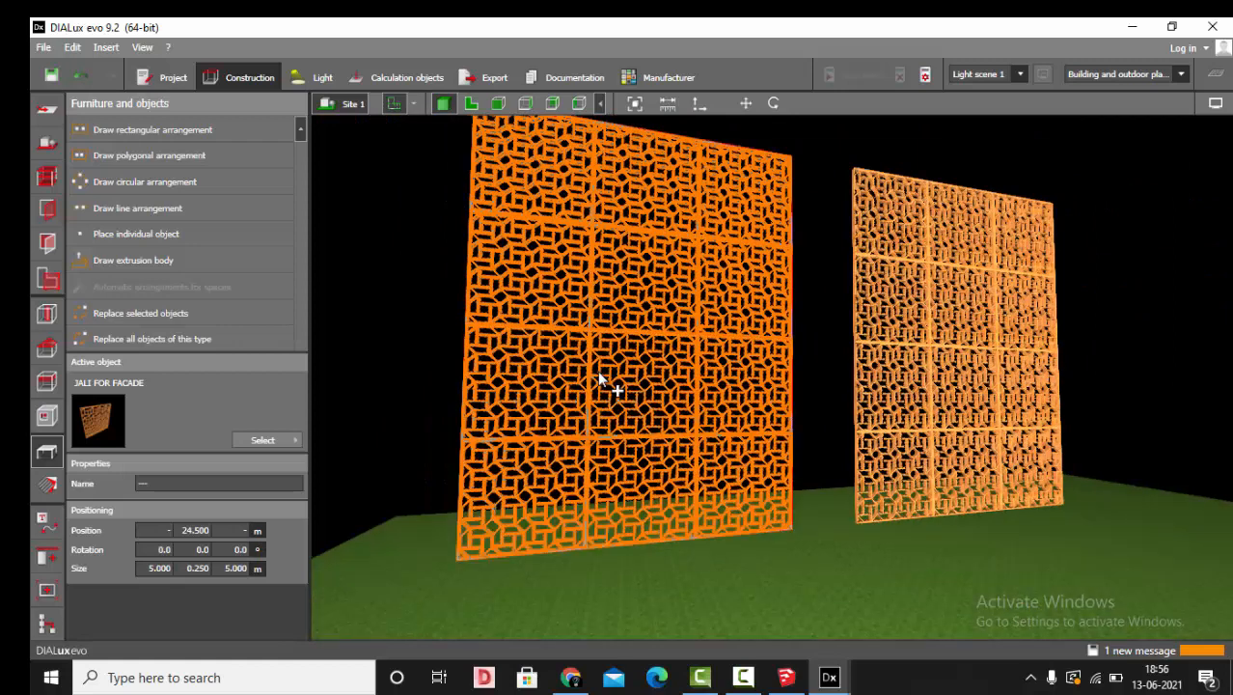
pyautogui.click(47, 553)
pyautogui.click(290, 279)
pyautogui.click(403, 301)
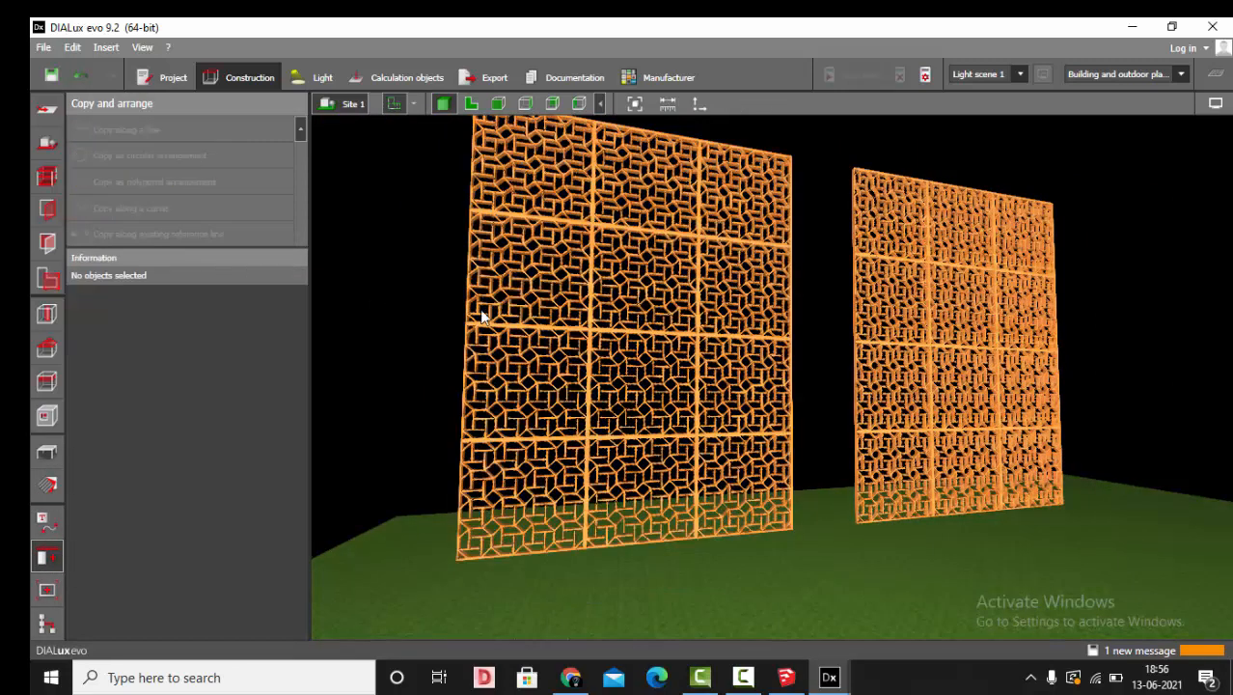
# Select the lower block and all six upper panels of the right-hand wall and combine them into one group, declining the save prompt.
pyautogui.click(982, 427)
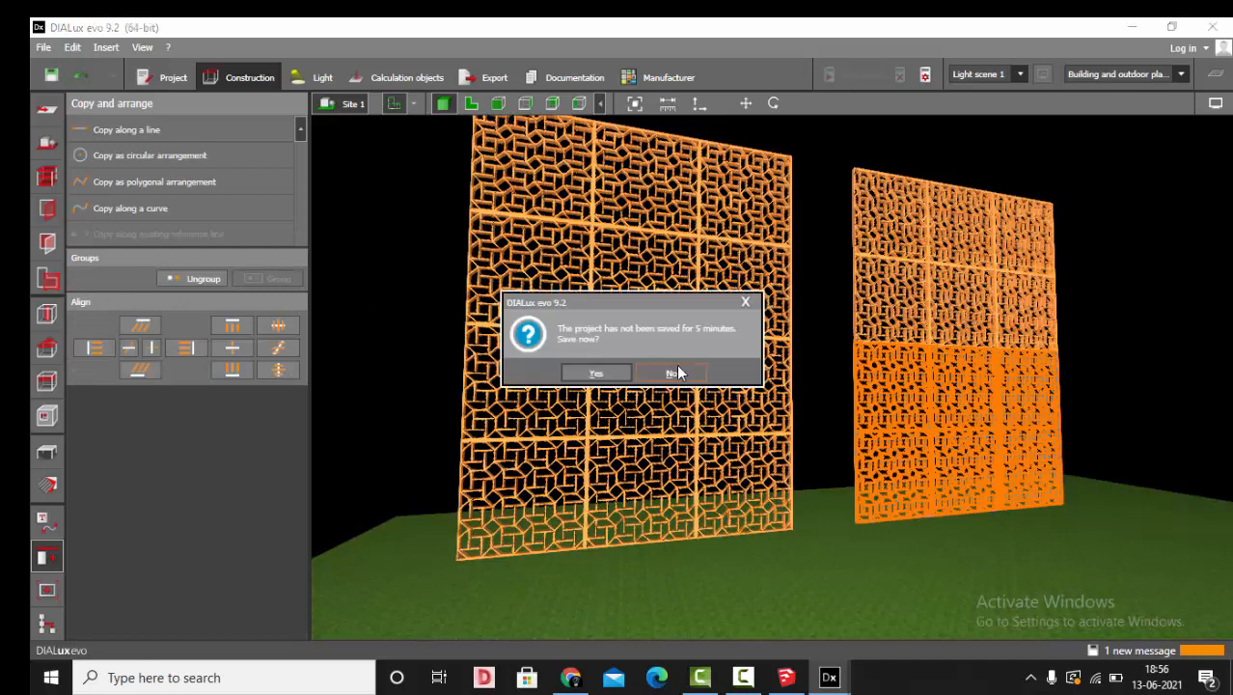
pyautogui.click(677, 366)
pyautogui.keyDown('ctrl'); pyautogui.click(935, 265); pyautogui.keyUp('ctrl')
pyautogui.keyDown('ctrl'); pyautogui.click(895, 241); pyautogui.keyUp('ctrl')
pyautogui.keyDown('ctrl'); pyautogui.click(887, 277); pyautogui.keyUp('ctrl')
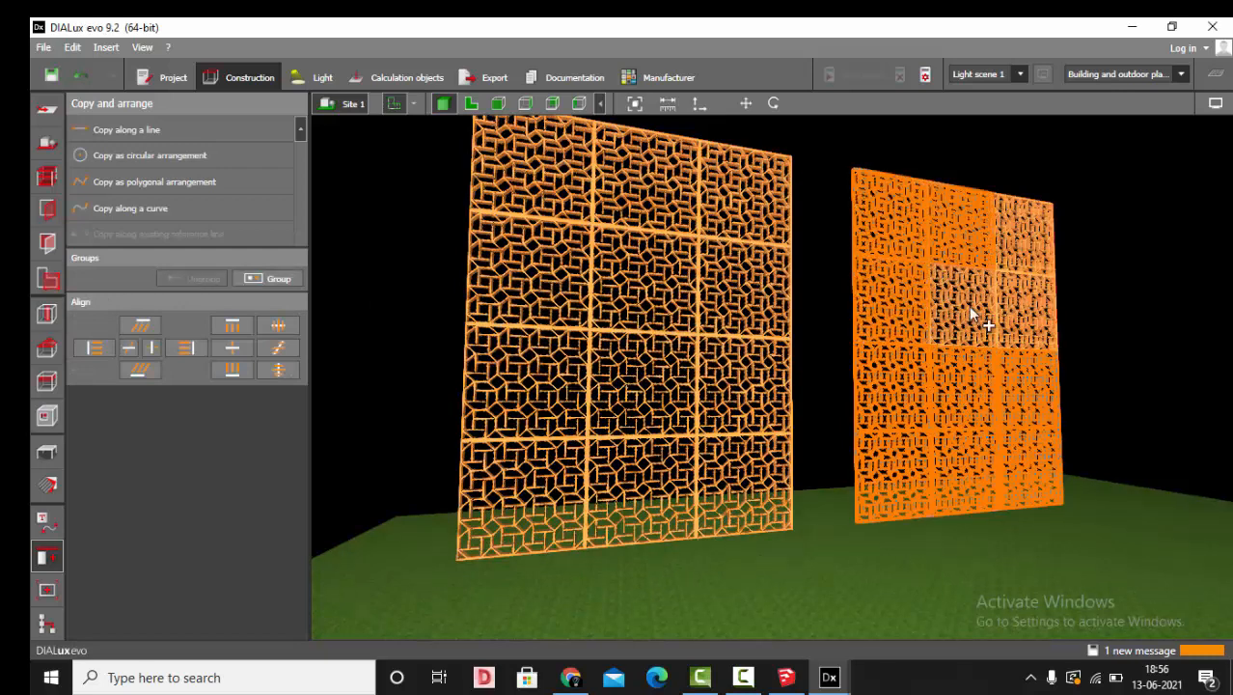
pyautogui.keyDown('ctrl'); pyautogui.click(1016, 275); pyautogui.keyUp('ctrl')
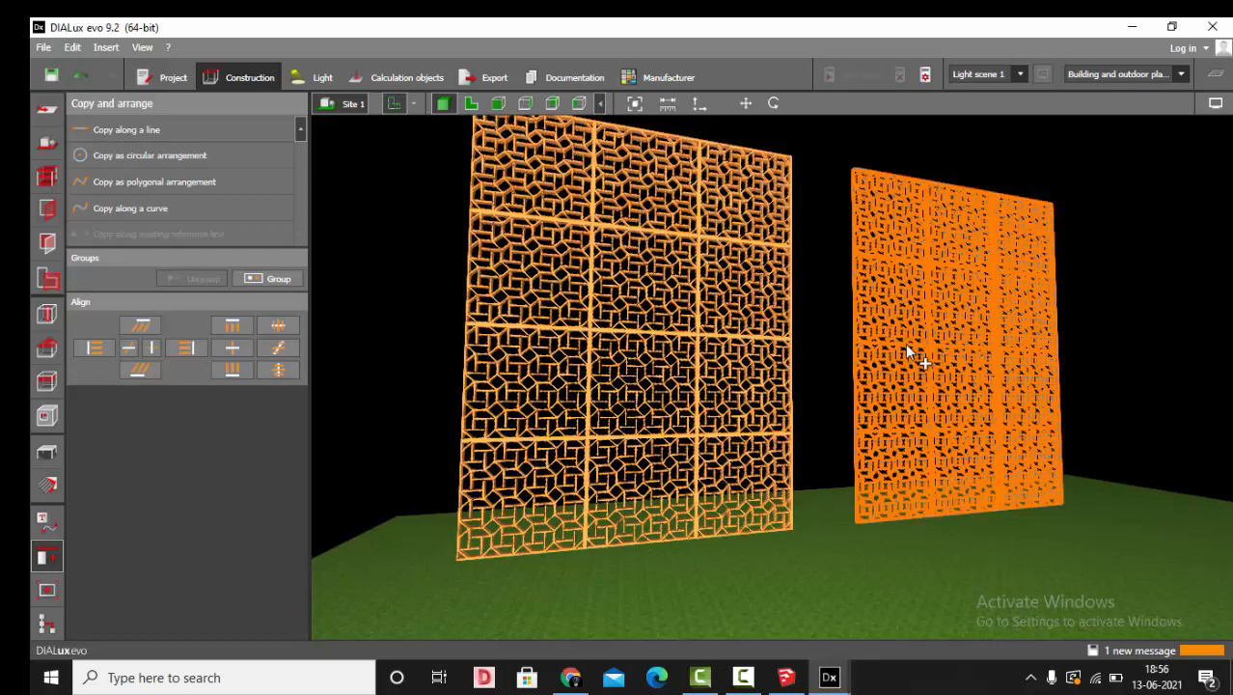
pyautogui.click(270, 279)
pyautogui.click(352, 310)
pyautogui.scroll(-3, 721, 329)
pyautogui.moveTo(720, 329); pyautogui.dragTo(677, 296, button='right')
pyautogui.scroll(1, 677, 295)
# Switch to Chrome and open the iguzzini.com website in a new tab.
pyautogui.click(575, 681)
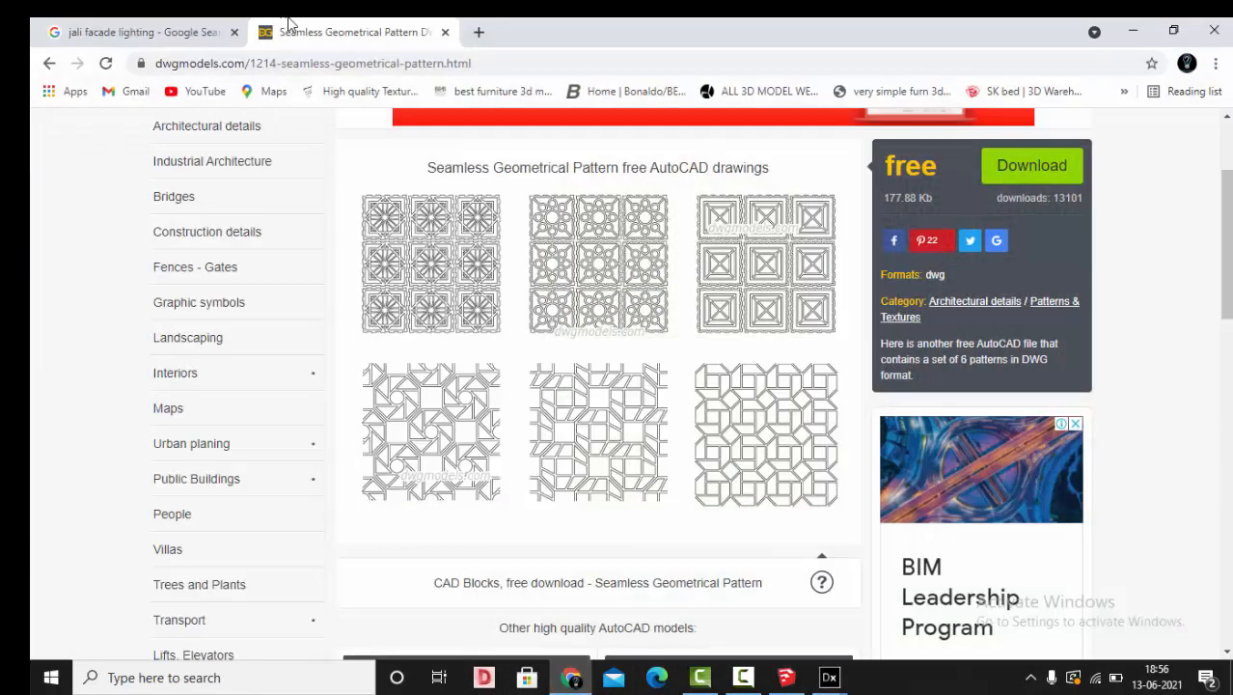
pyautogui.click(474, 33)
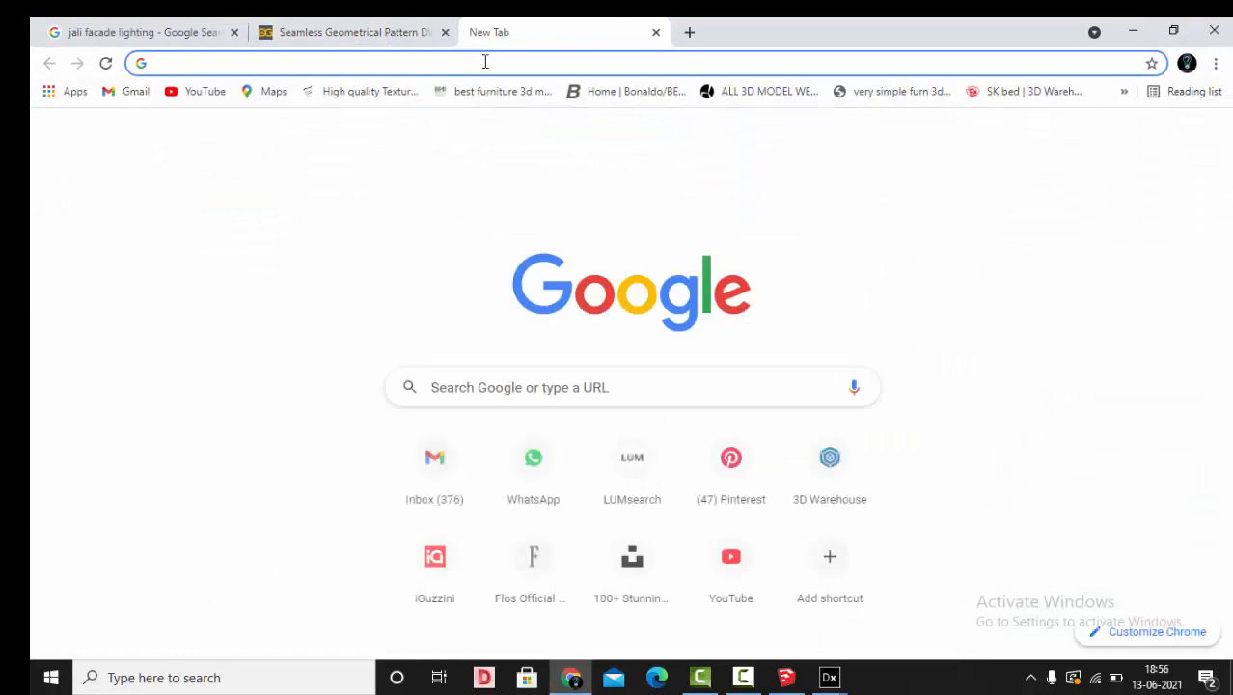
pyautogui.write('ig')
pyautogui.press('Return')
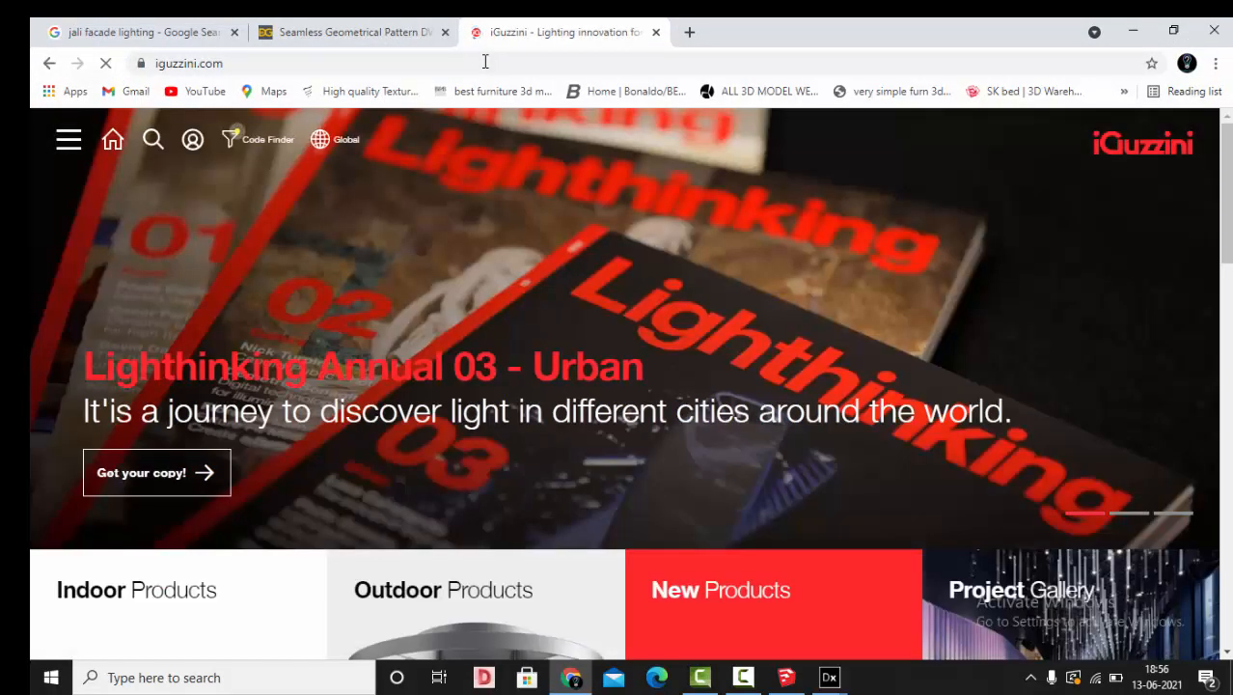
# Browse iGuzzini's outdoor products to the Linear systems category and open the Linealuce range.
pyautogui.click(68, 145)
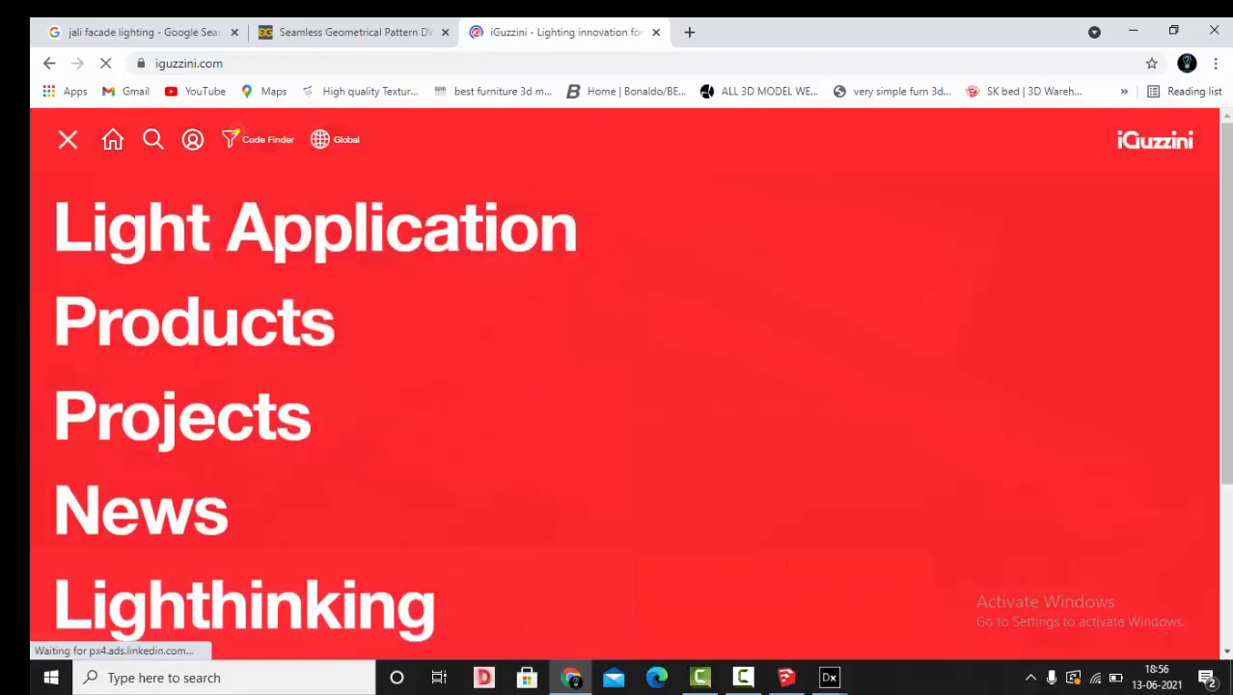
pyautogui.click(243, 324)
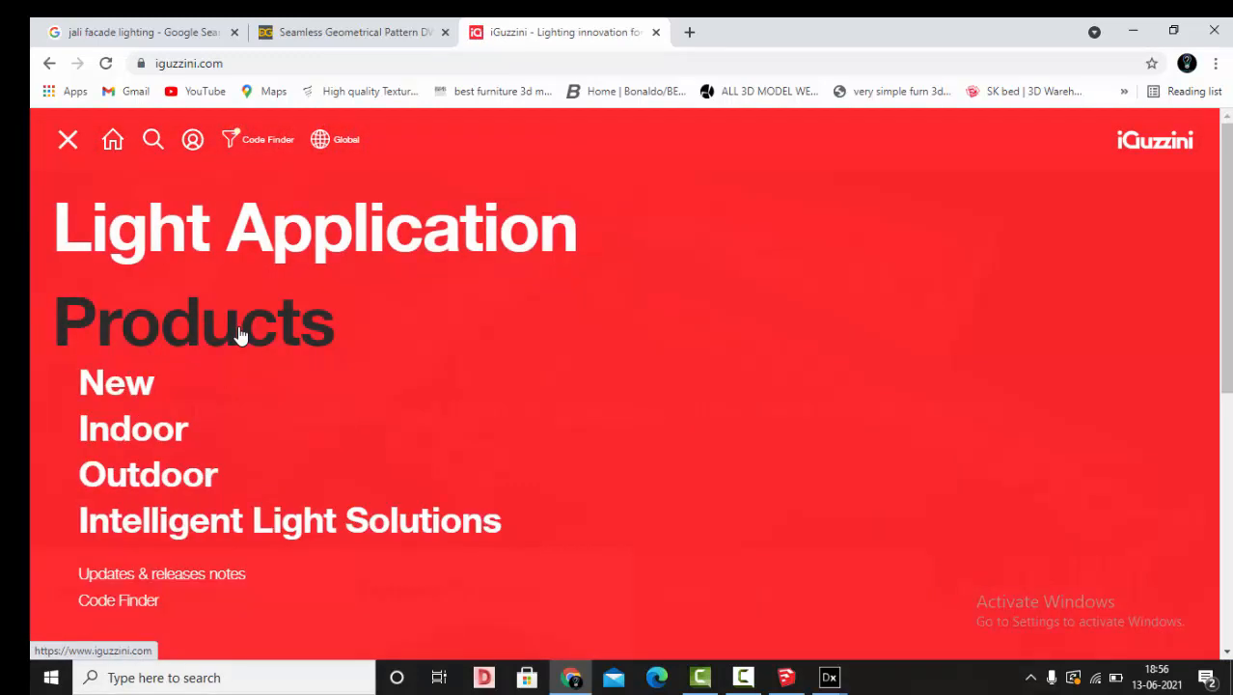
pyautogui.click(154, 474)
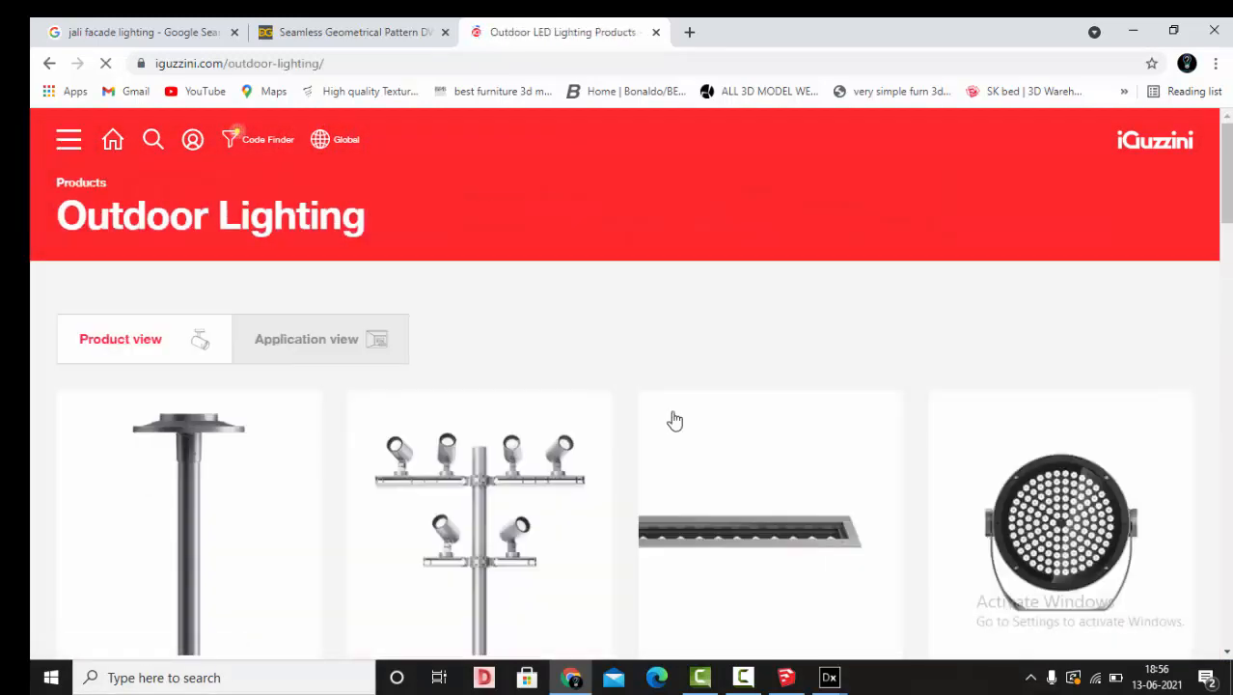
pyautogui.scroll(-3, 675, 415)
pyautogui.click(767, 254)
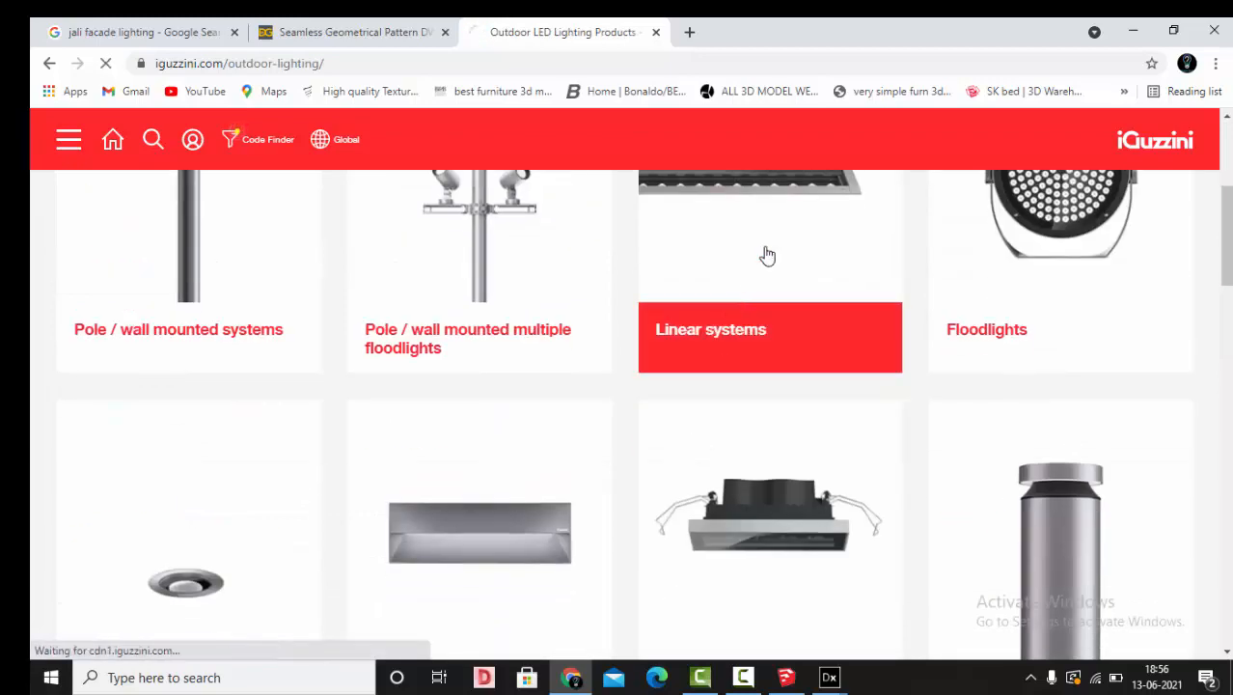
pyautogui.scroll(-4, 666, 425)
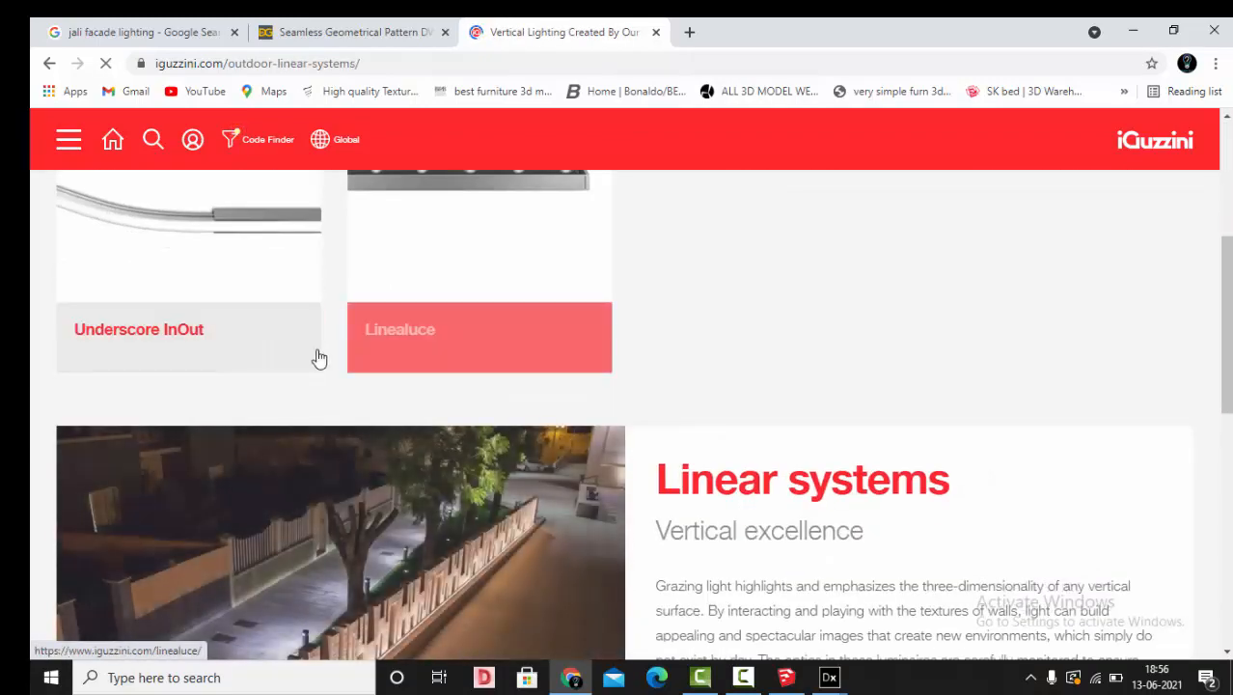
pyautogui.scroll(2, 449, 349)
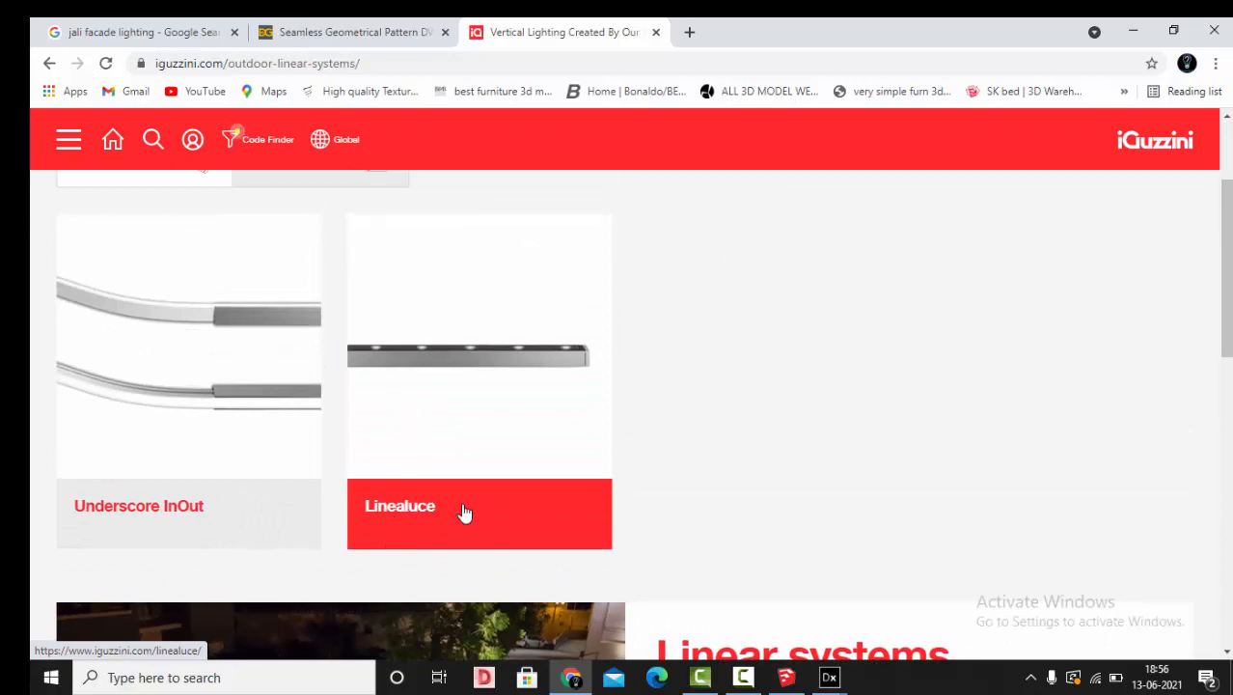
pyautogui.click(440, 403)
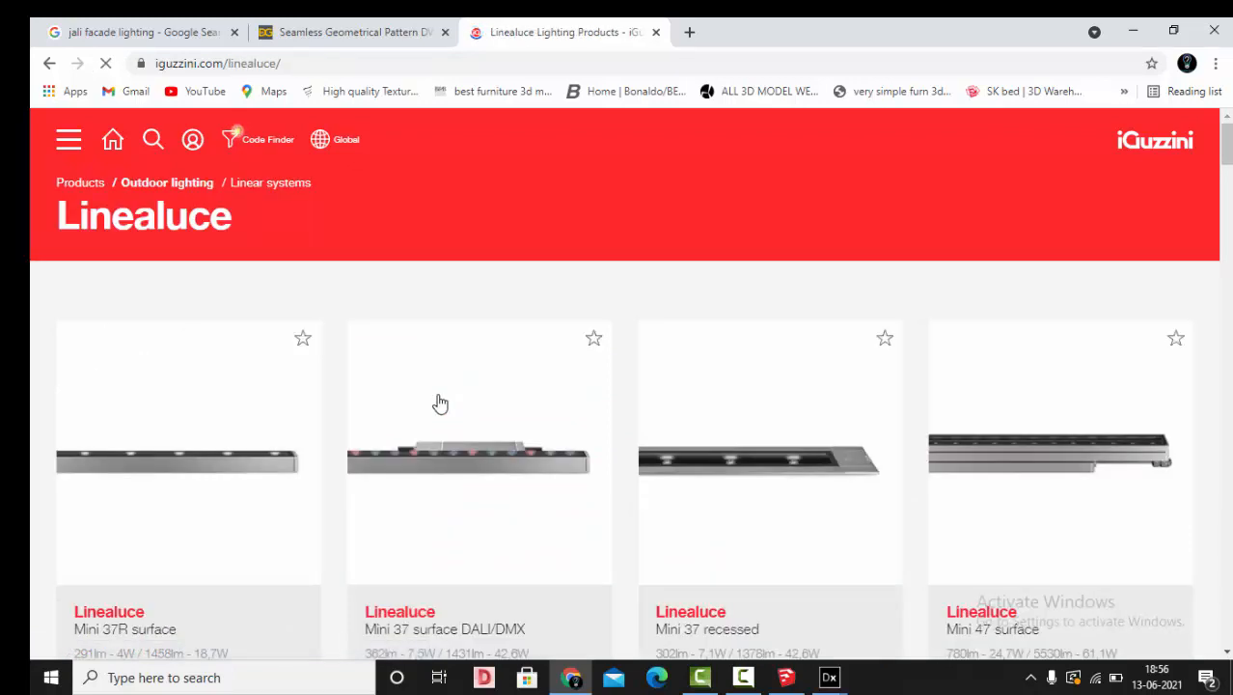
# Open the product page of the Linealuce Mini 37R surface luminaire.
pyautogui.scroll(-3, 599, 329)
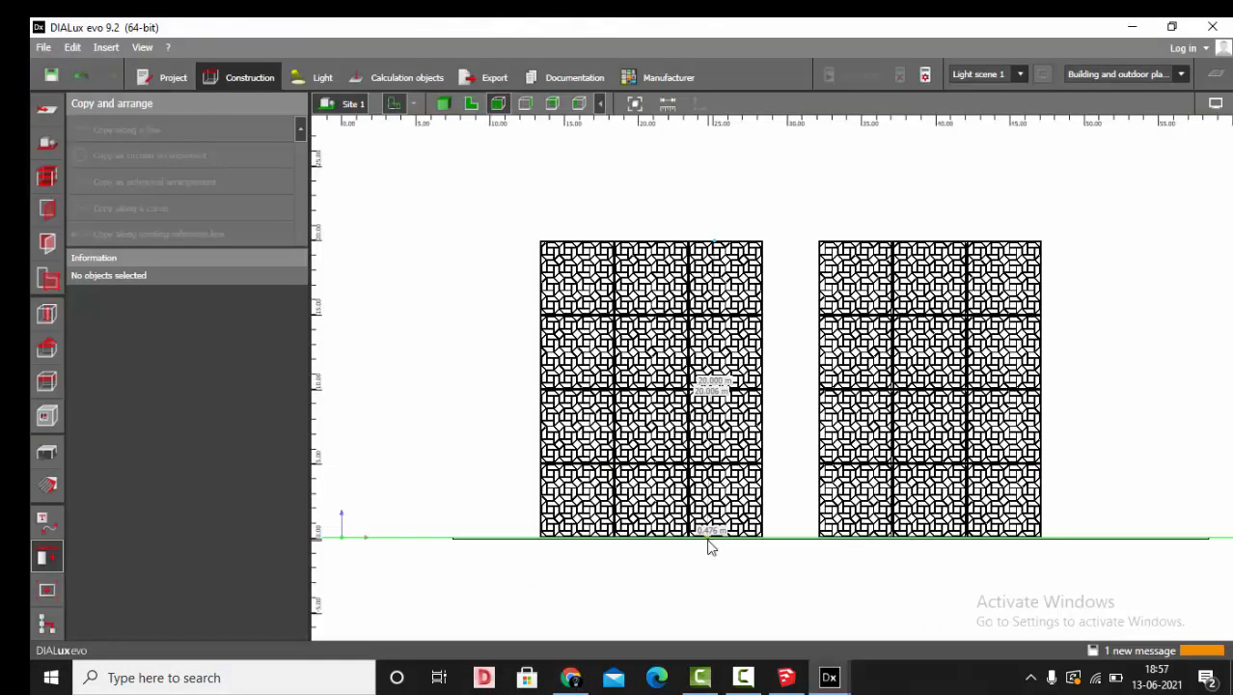
pyautogui.click(577, 680)
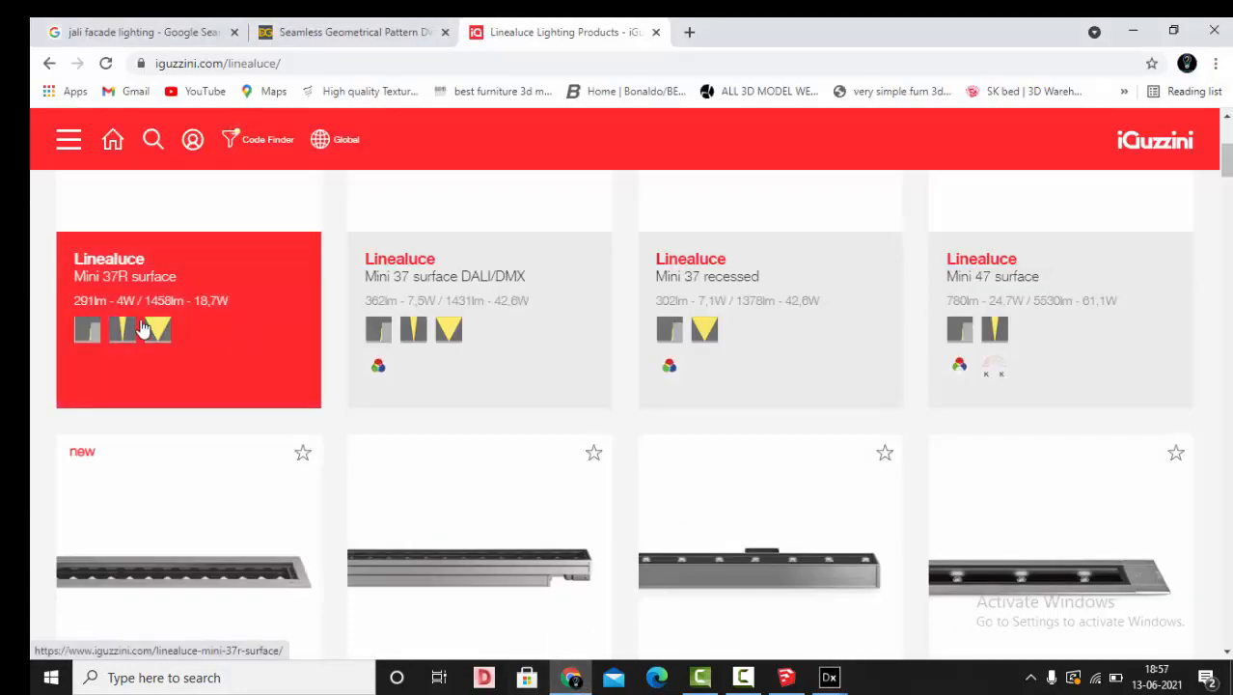
pyautogui.click(123, 266)
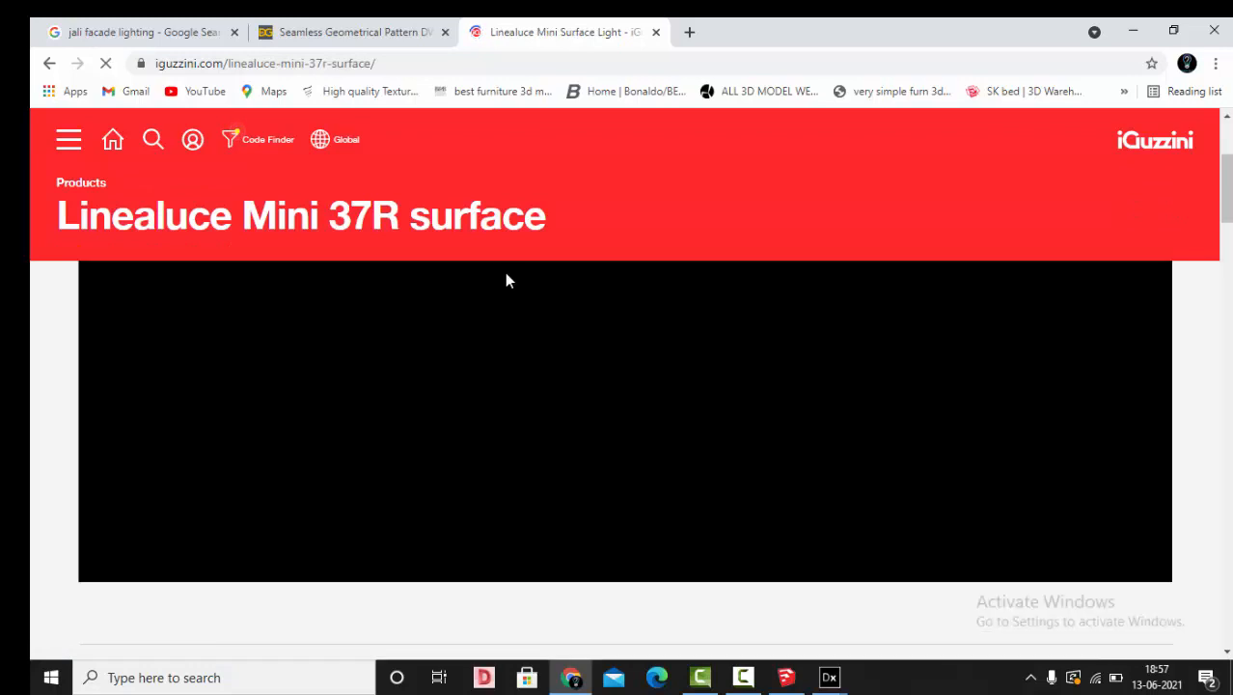
# Examine the luminaire's wall-grazing lighting effects chart, comparing the power versions by the wall height they light.
pyautogui.scroll(-5, 505, 273)
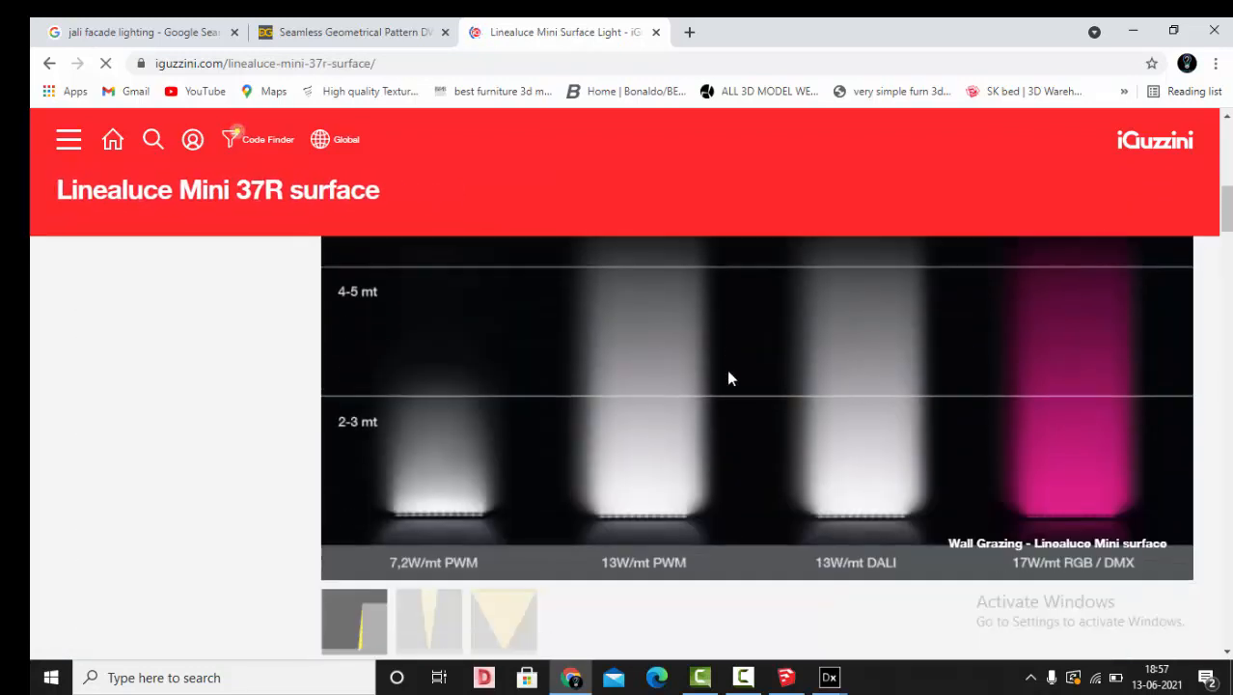
pyautogui.scroll(-2, 698, 374)
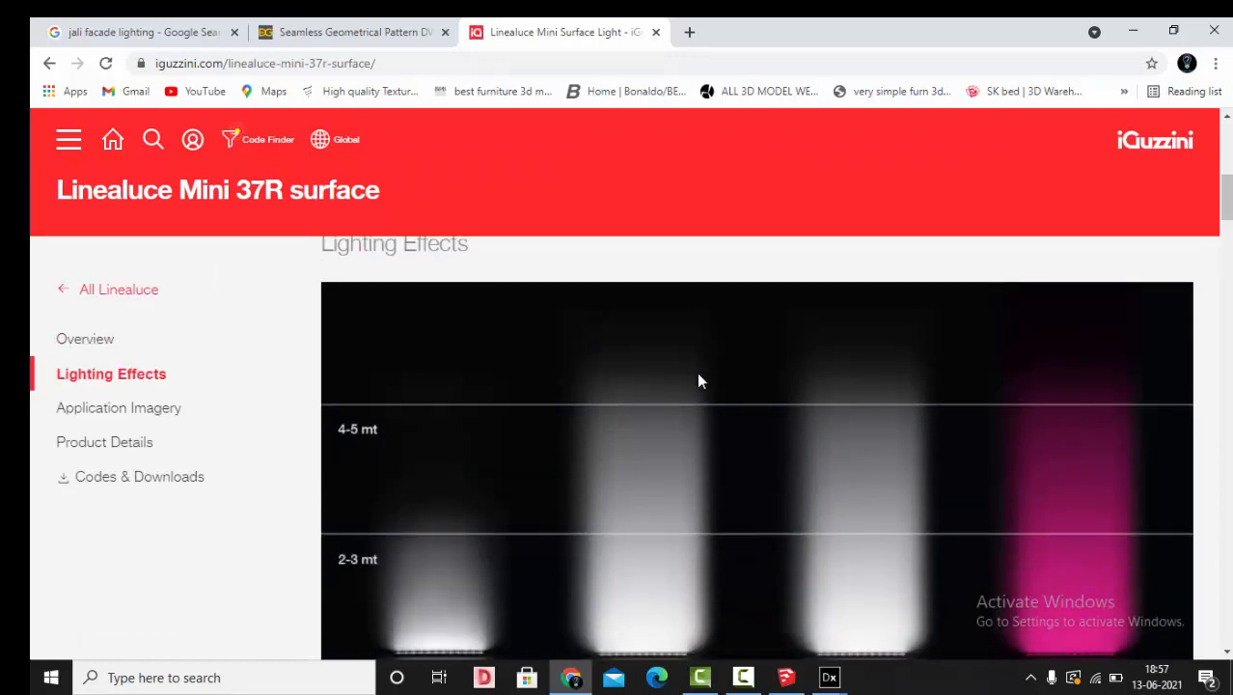
pyautogui.scroll(1, 346, 426)
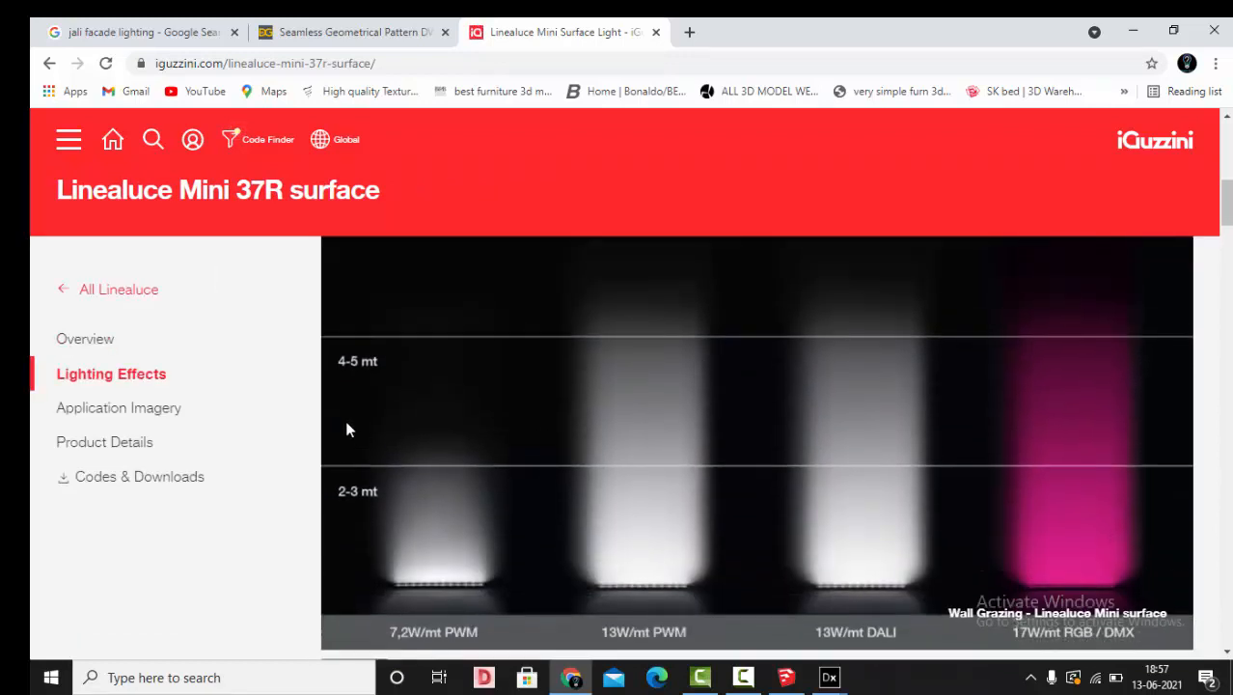
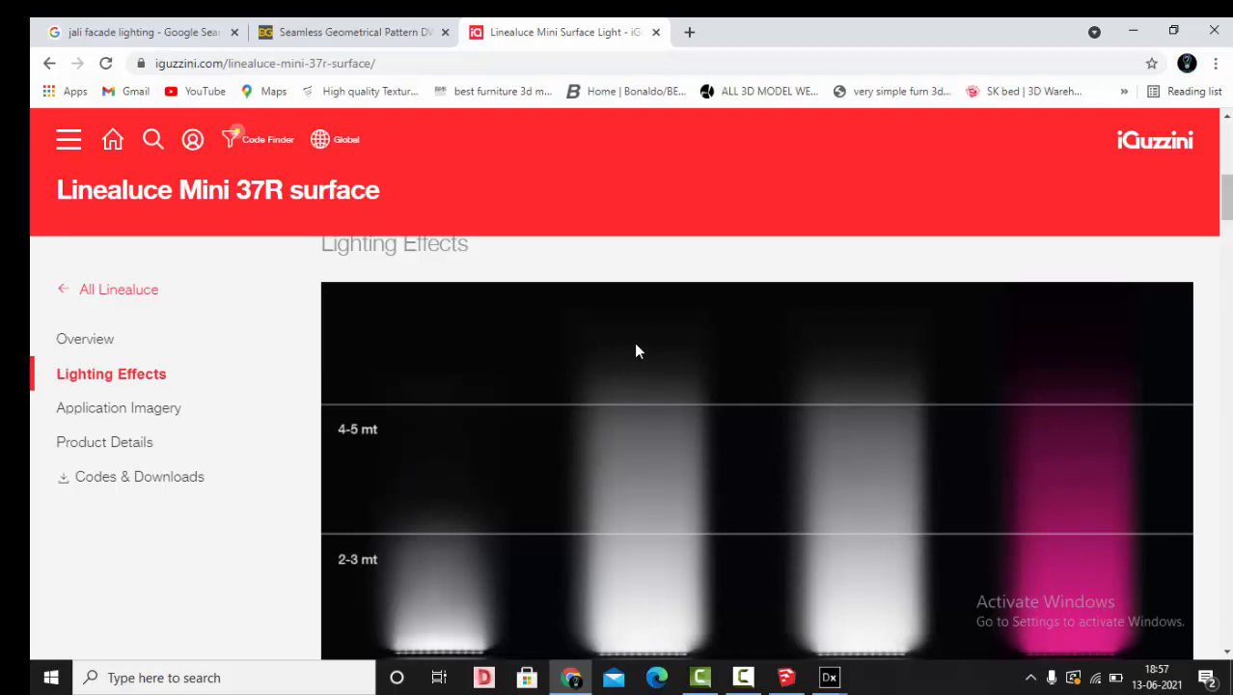
pyautogui.scroll(-1, 636, 351)
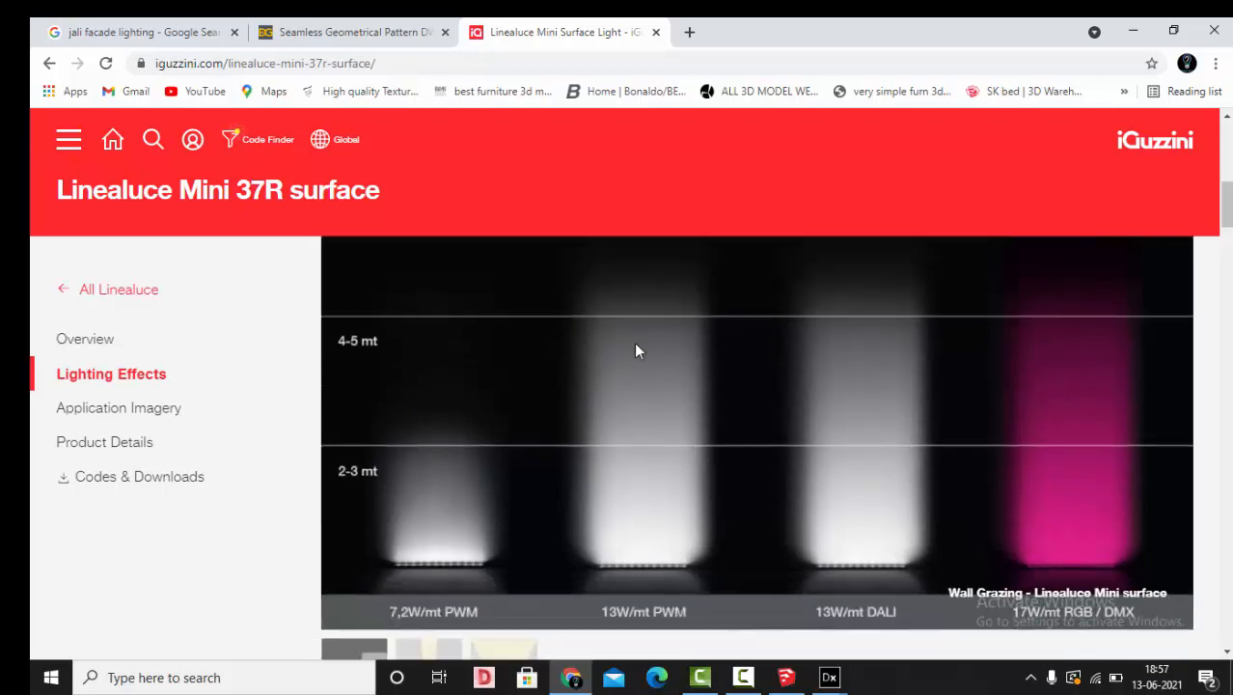
pyautogui.scroll(-4, 633, 341)
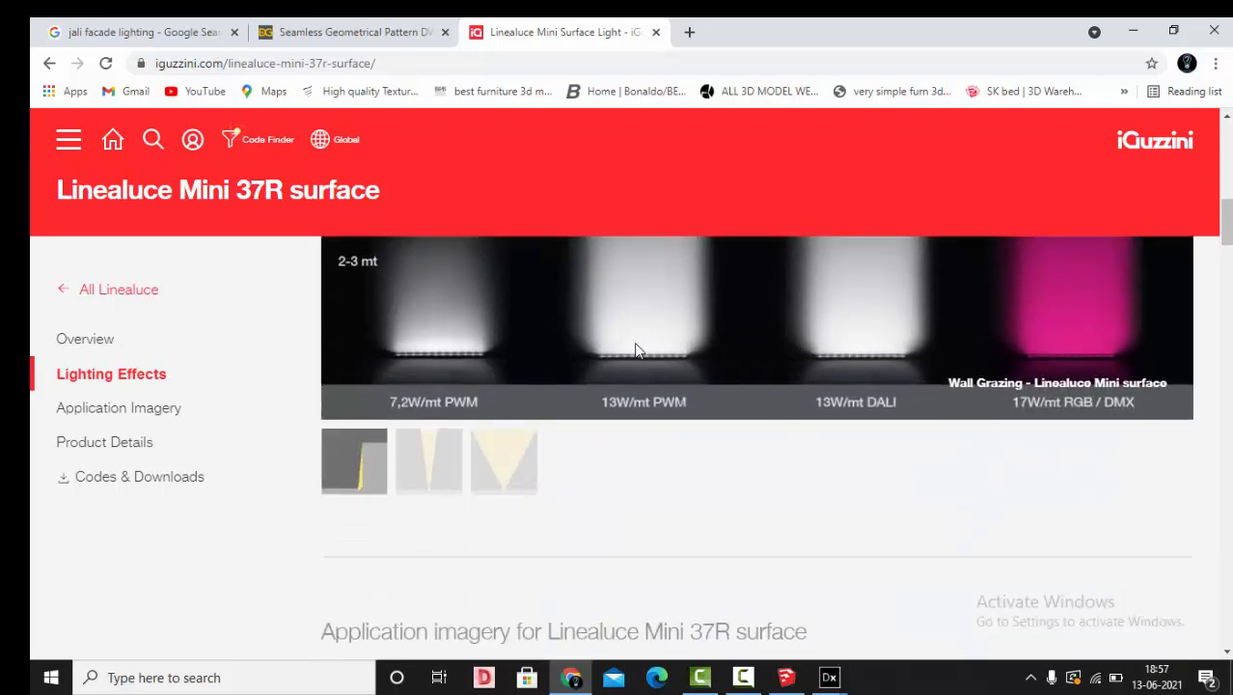
pyautogui.scroll(5, 434, 388)
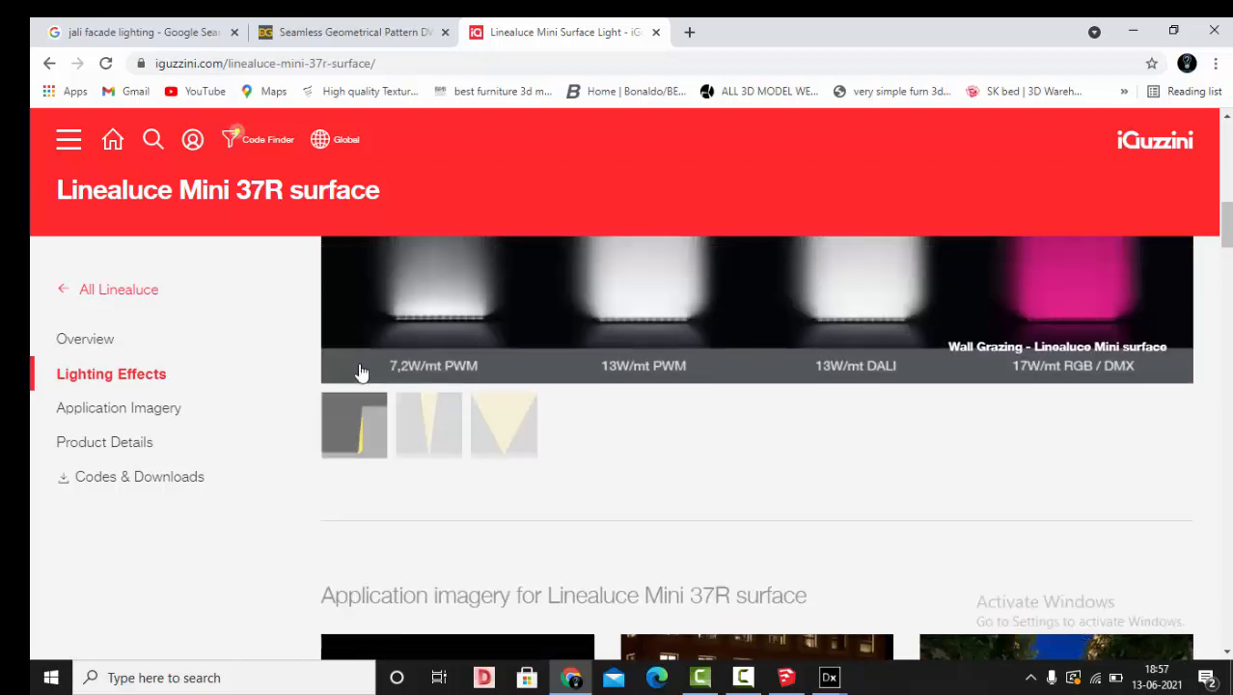
# Filter the luminaire codes by Wall Grazing optic and a colour temperature of 3000.
pyautogui.scroll(-3, 500, 372)
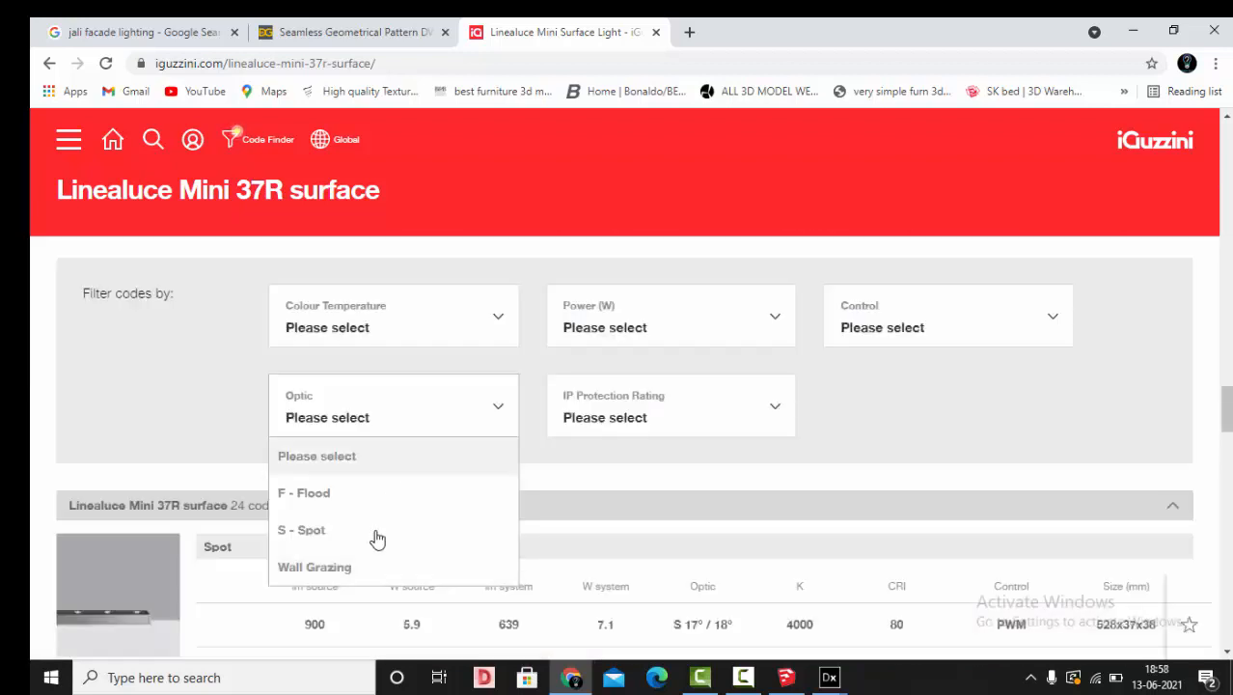
pyautogui.click(358, 577)
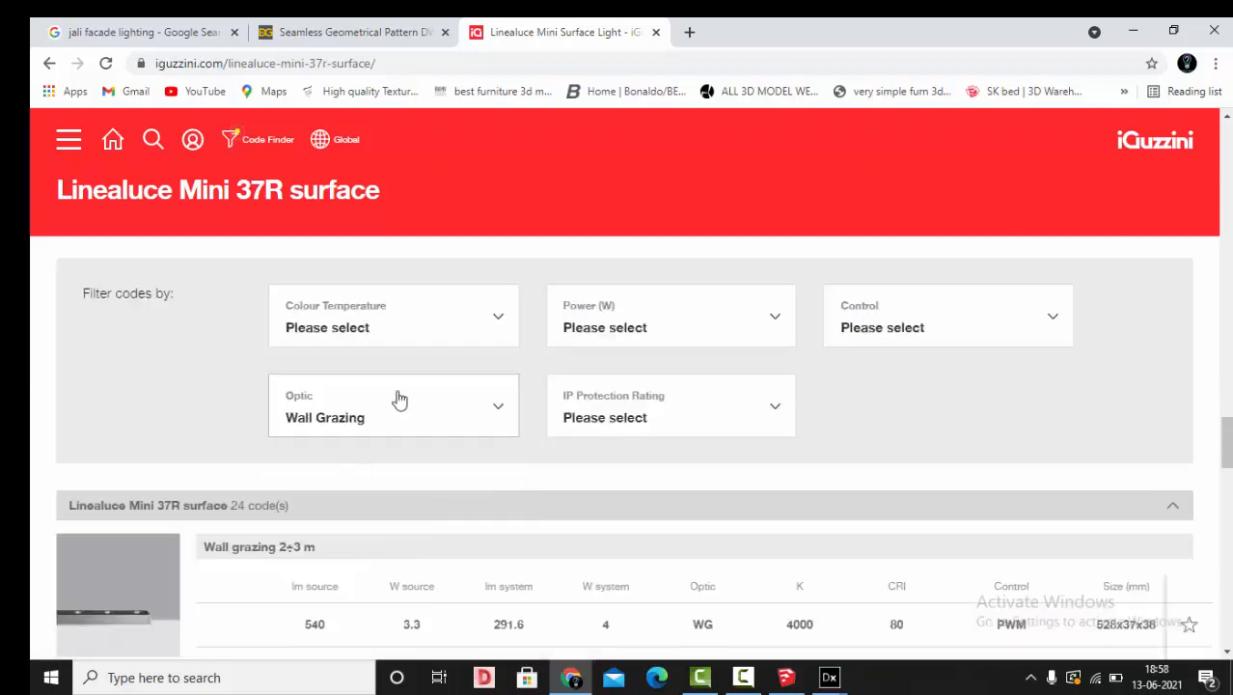
pyautogui.click(418, 332)
pyautogui.click(329, 405)
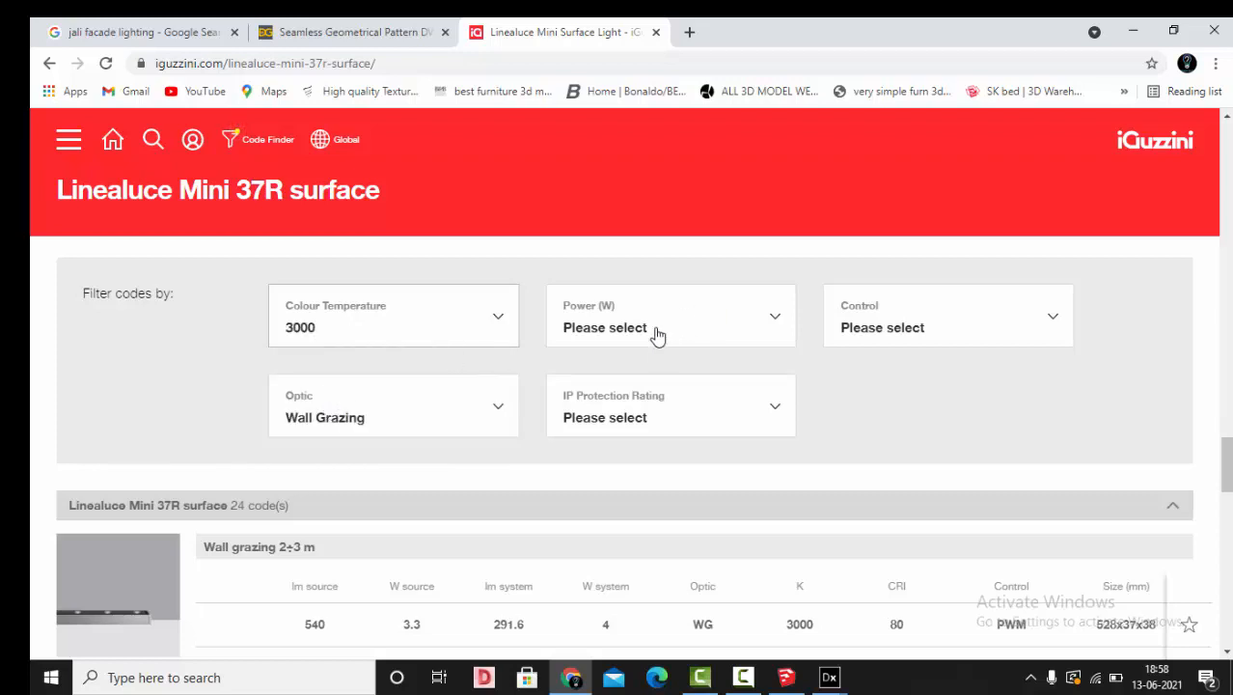
pyautogui.scroll(-5, 655, 342)
pyautogui.scroll(4, 648, 424)
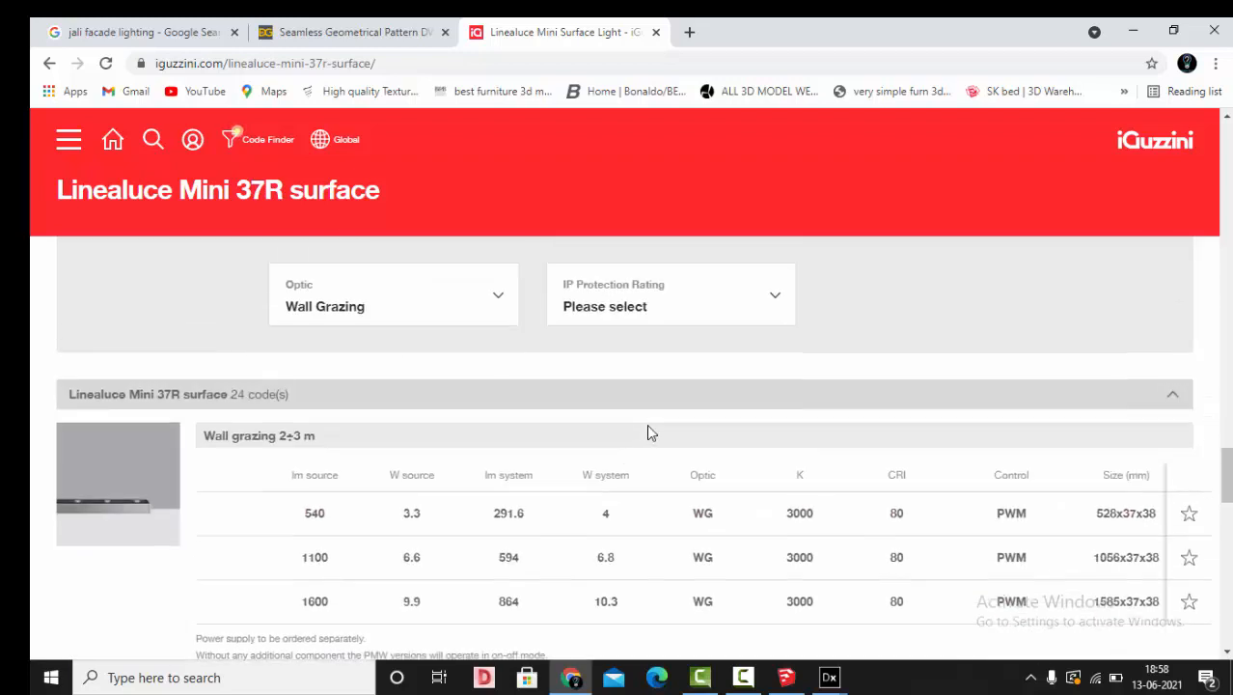
pyautogui.scroll(3, 646, 432)
pyautogui.scroll(-1, 650, 433)
pyautogui.click(649, 416)
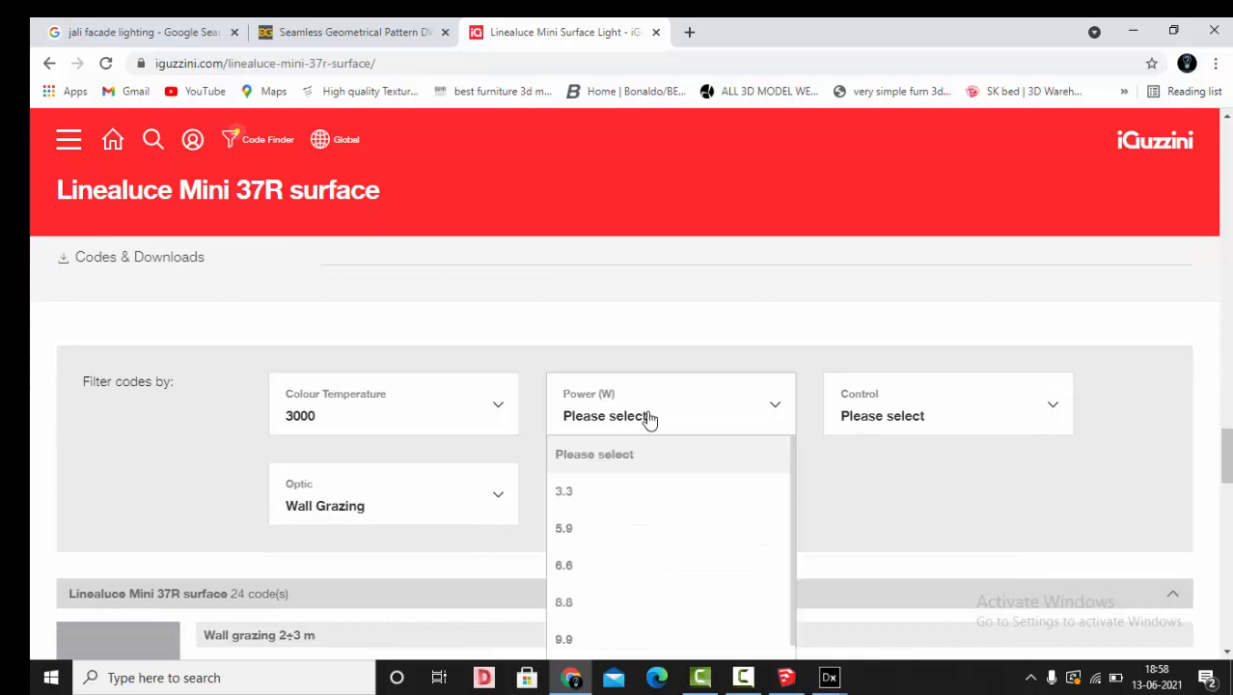
pyautogui.scroll(-2, 868, 342)
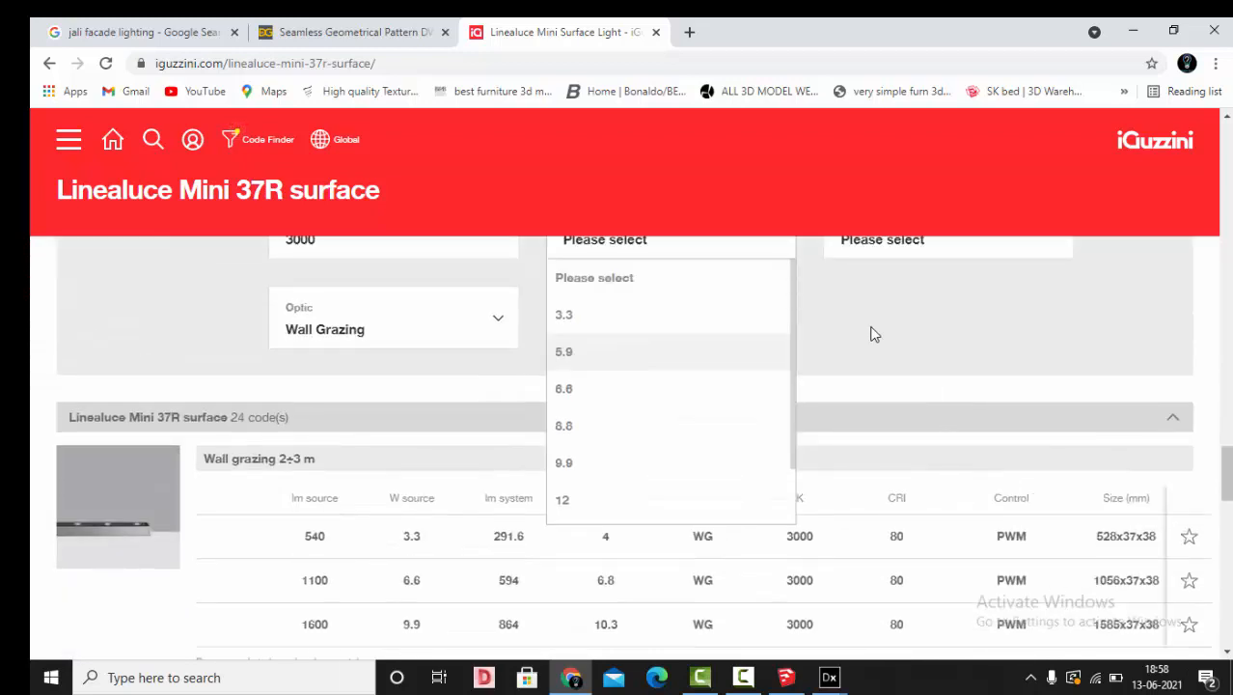
pyautogui.click(853, 349)
# Filter the luminaire codes further by IP66 protection rating and PWM control.
pyautogui.scroll(2, 773, 495)
pyautogui.click(740, 516)
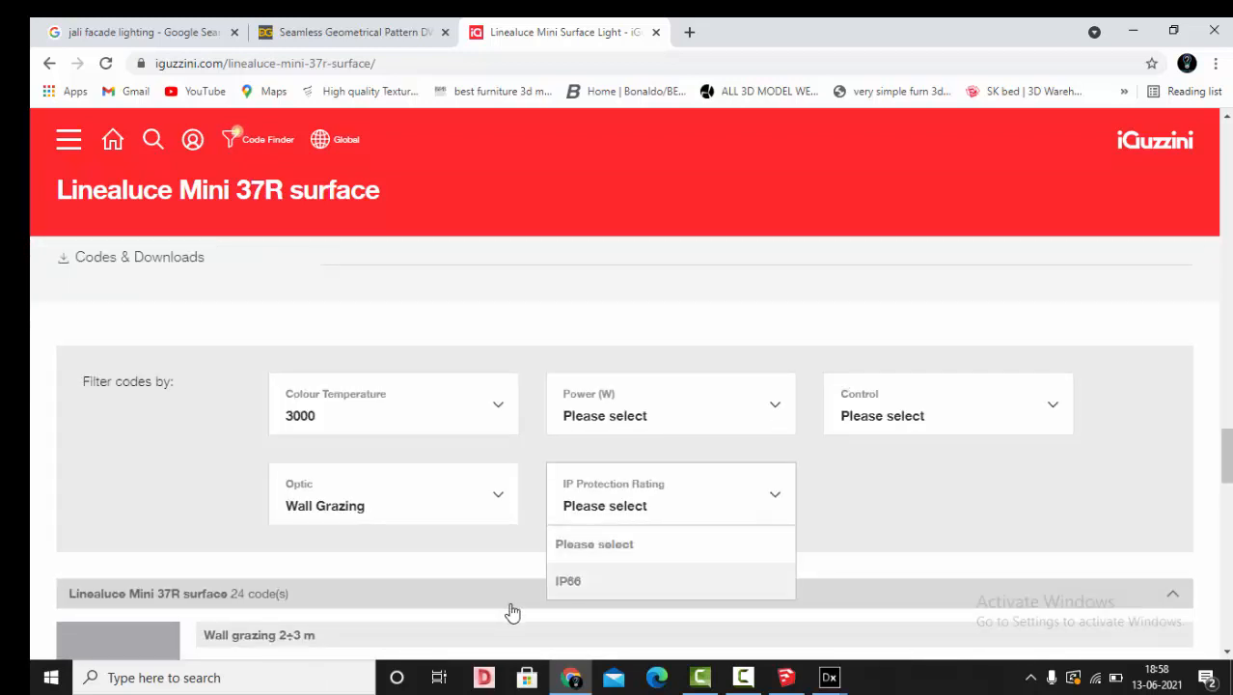
pyautogui.click(573, 588)
pyautogui.click(874, 422)
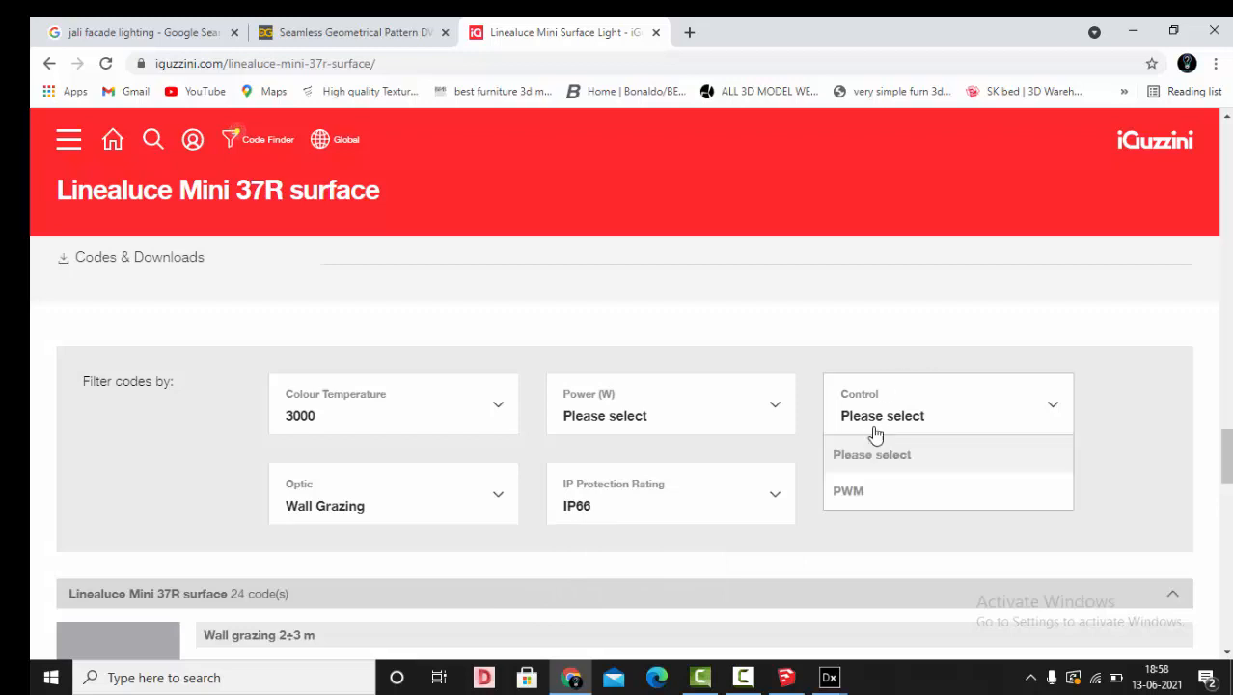
pyautogui.click(872, 489)
# Compare the filtered luminaire codes for 2÷3 m and 4÷5 m wall grazing by lumens, wattage and size.
pyautogui.scroll(-3, 738, 357)
pyautogui.scroll(-2, 738, 362)
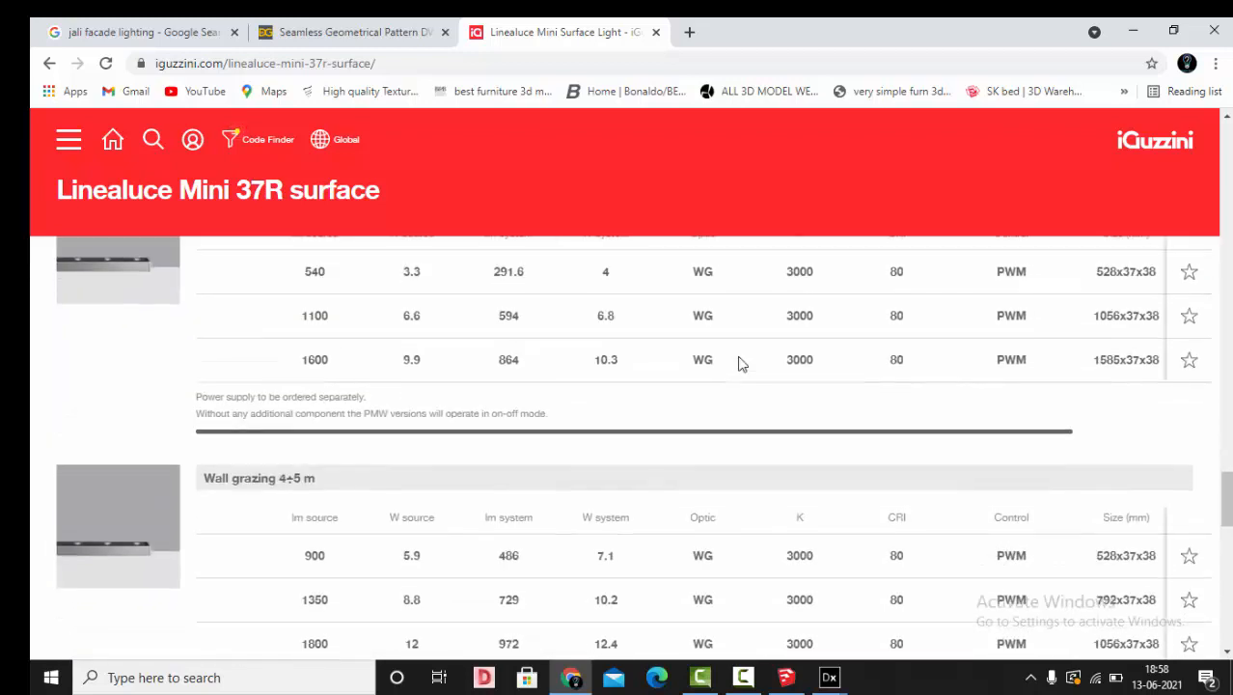
pyautogui.scroll(3, 739, 363)
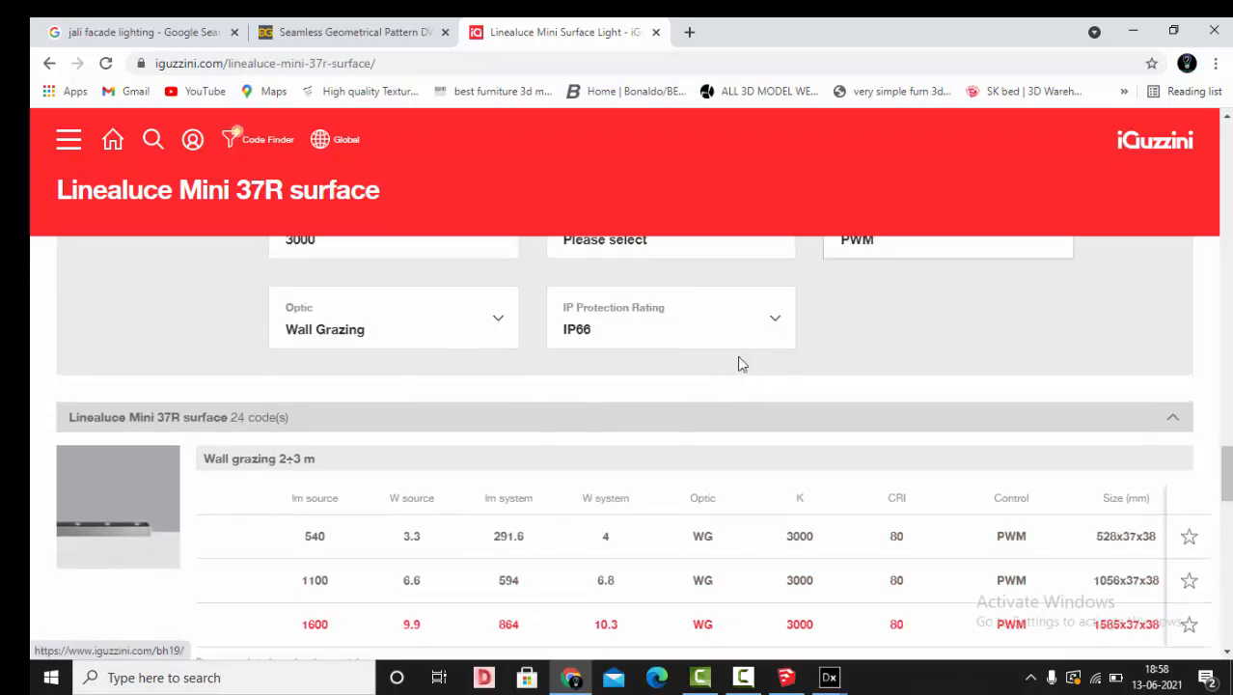
pyautogui.scroll(-5, 738, 363)
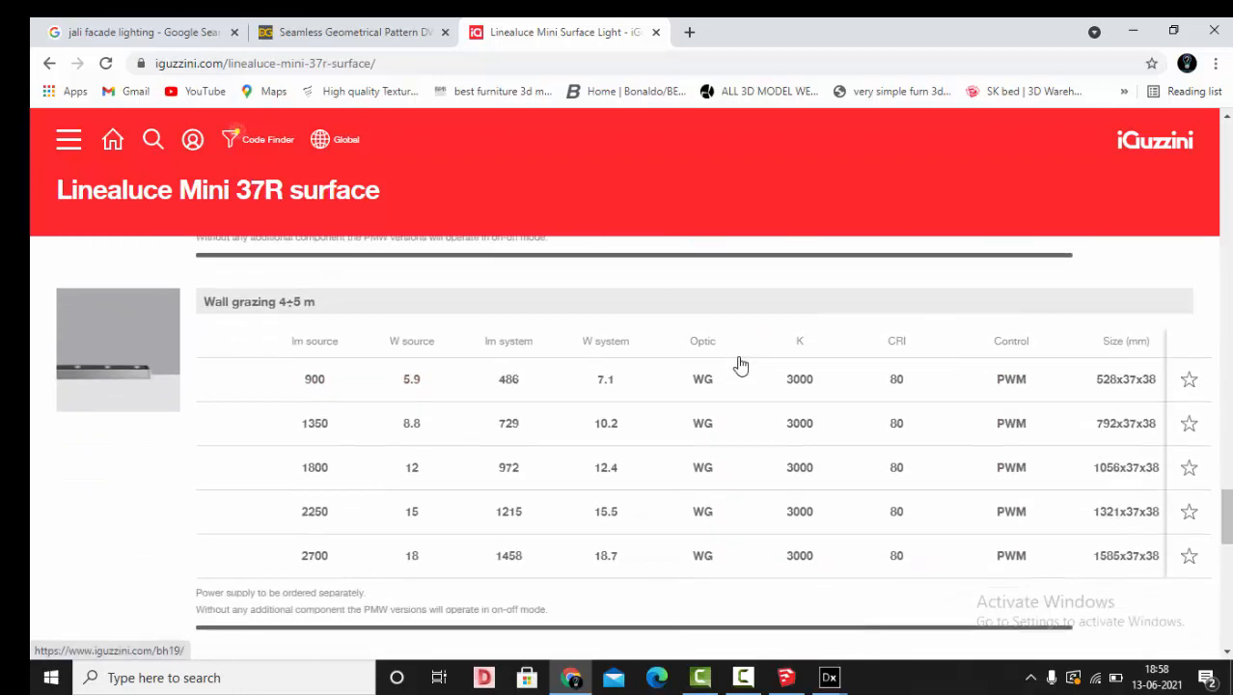
pyautogui.scroll(-1, 740, 365)
pyautogui.scroll(4, 429, 334)
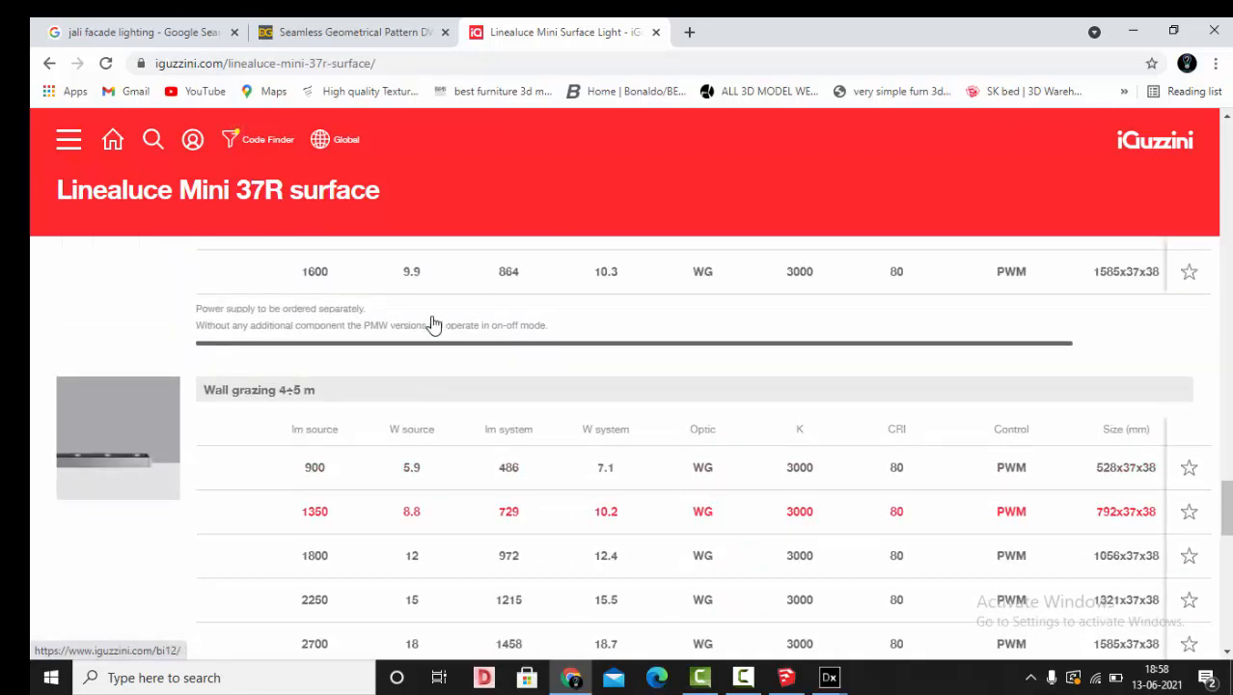
# Open the 900 lm, 528 mm luminaire in the Wall grazing 4÷5 m group and download its IES photometric file.
pyautogui.scroll(-1, 410, 502)
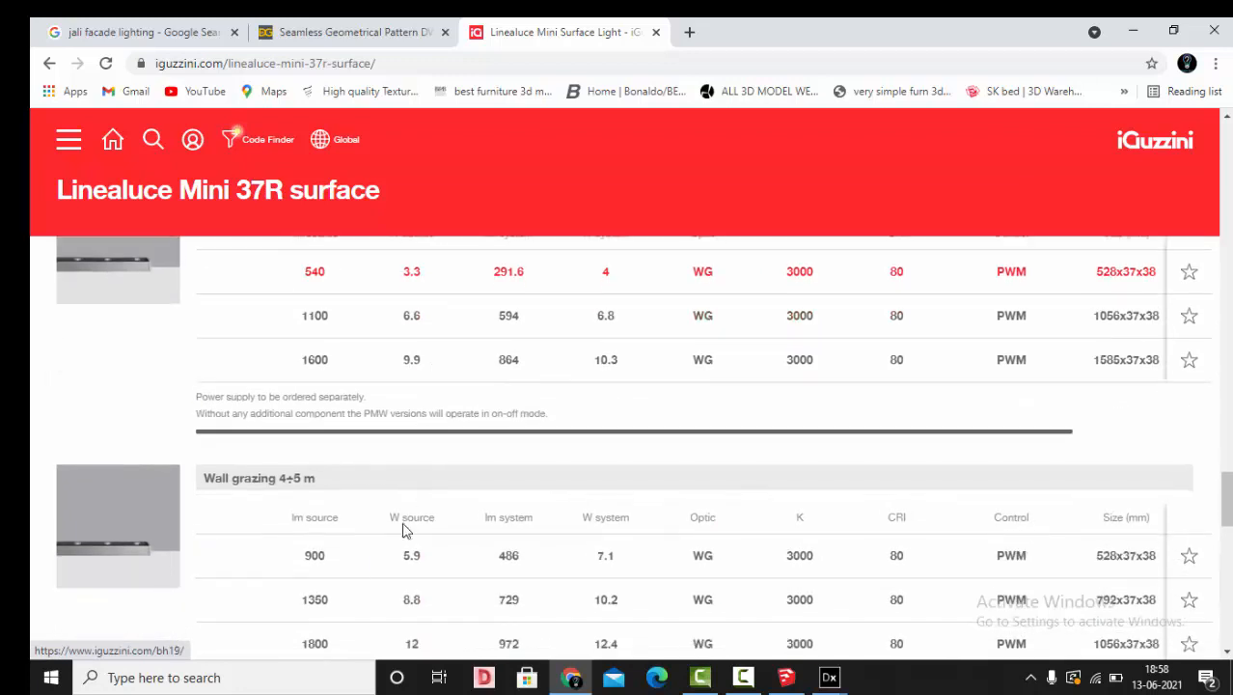
pyautogui.click(412, 558)
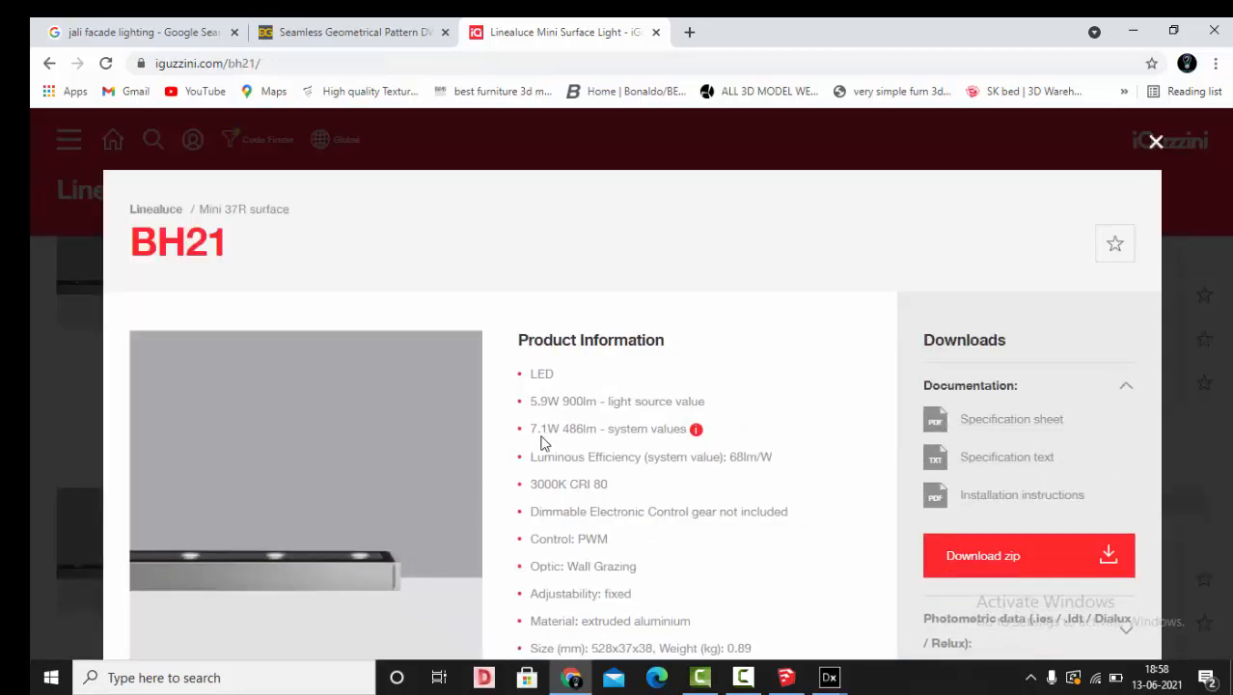
pyautogui.scroll(-4, 696, 515)
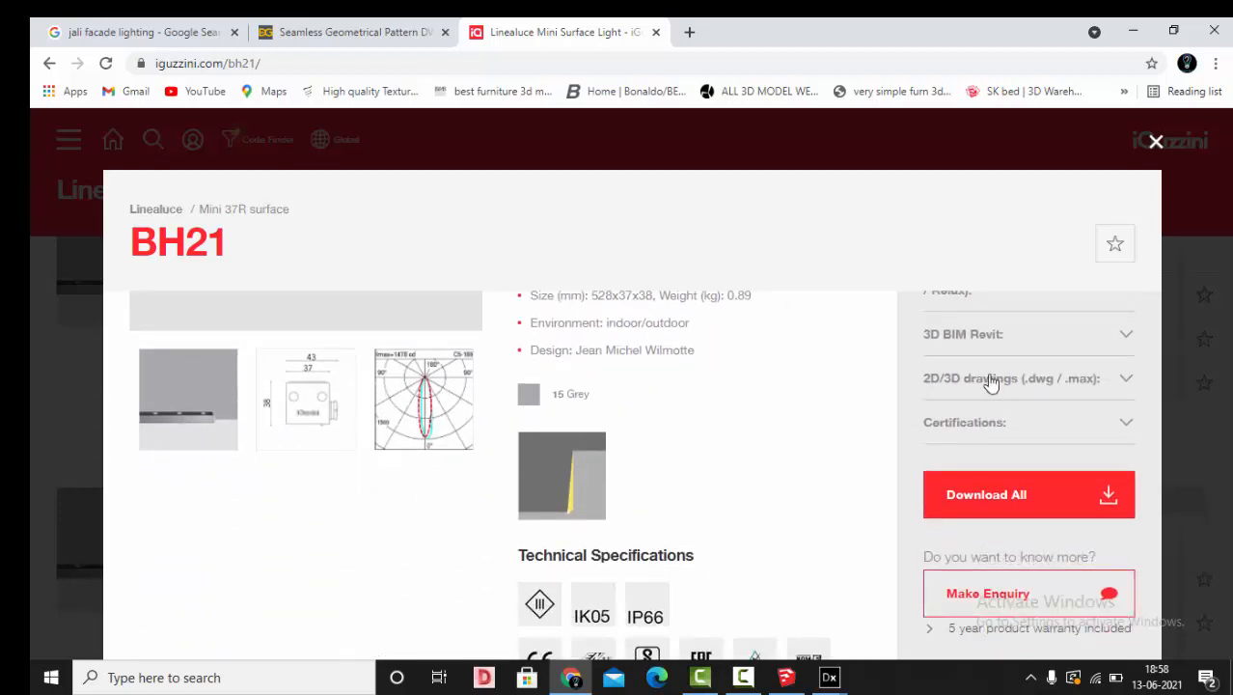
pyautogui.scroll(2, 1013, 382)
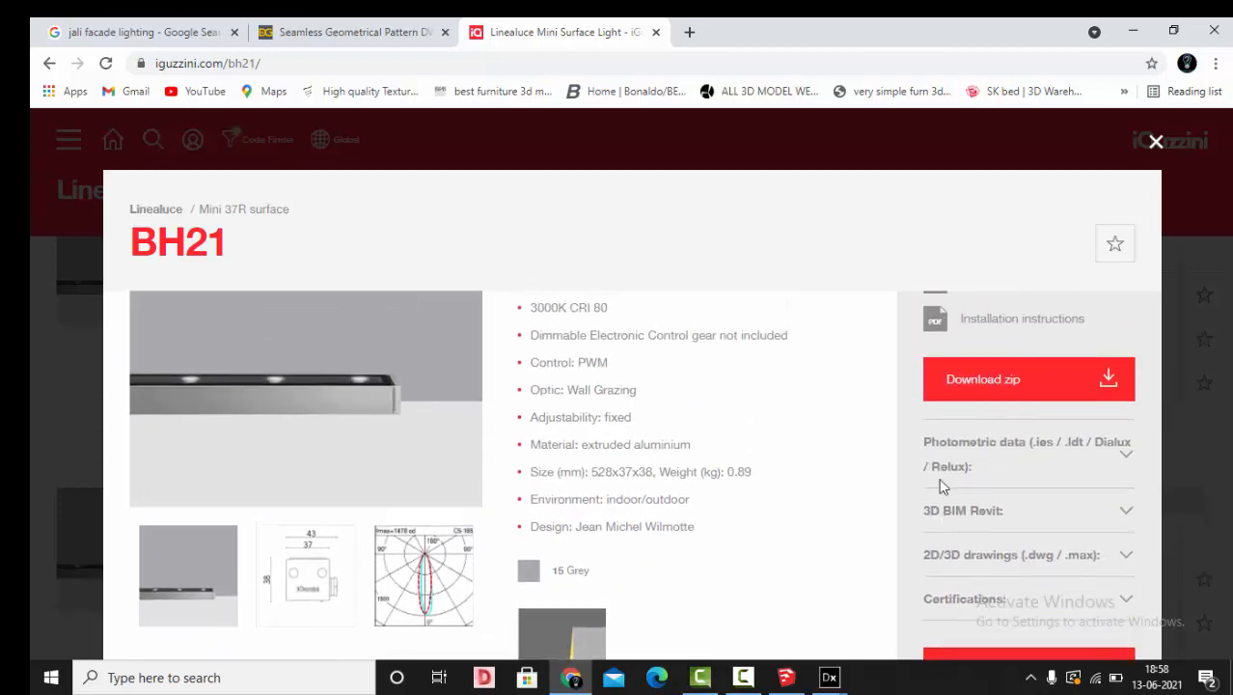
pyautogui.click(1126, 460)
pyautogui.scroll(-2, 1125, 462)
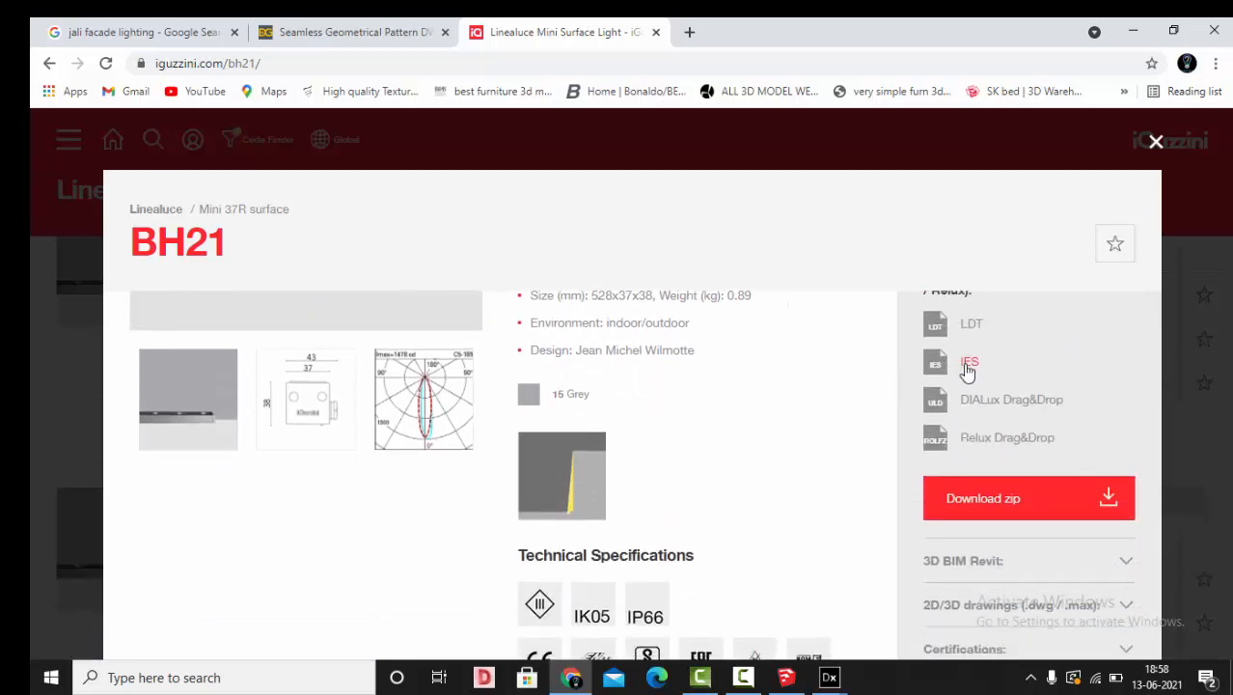
pyautogui.click(968, 366)
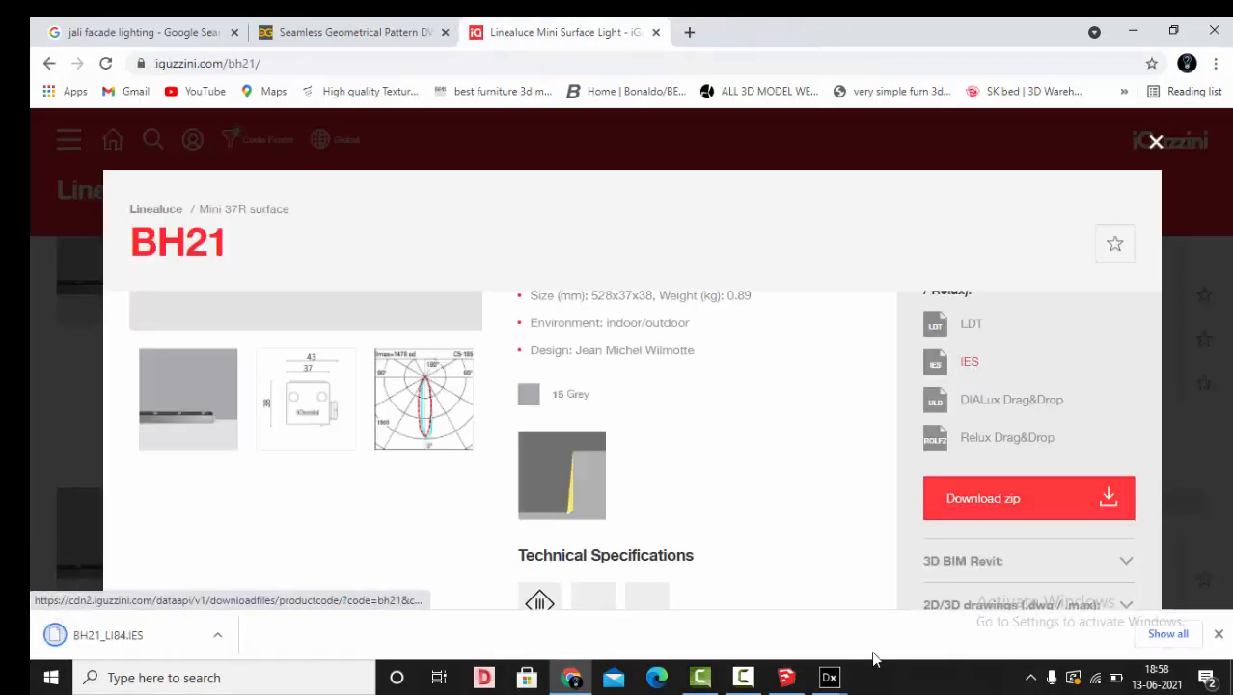
# Switch to DIALux evo and draw a reference grid about 9.35 by 36.05 m in plan, starting at the first jali wall's front corner.
pyautogui.moveTo(829, 677)
pyautogui.click(745, 589)
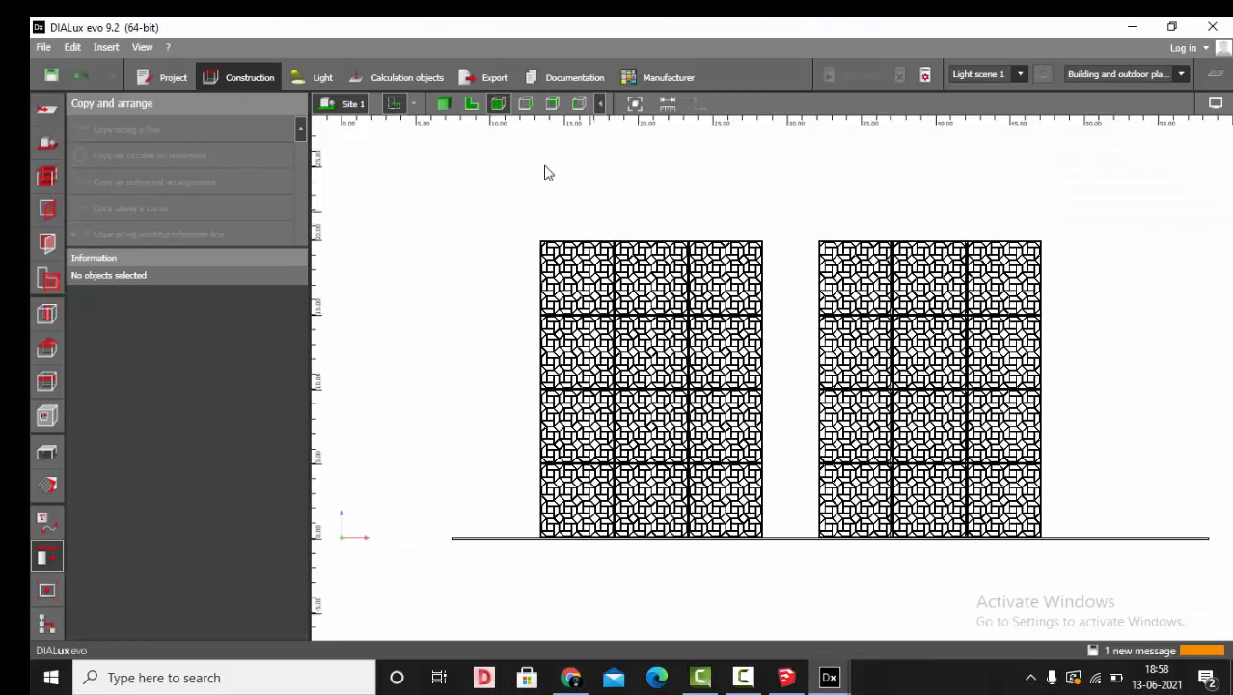
pyautogui.click(472, 106)
pyautogui.scroll(2, 974, 284)
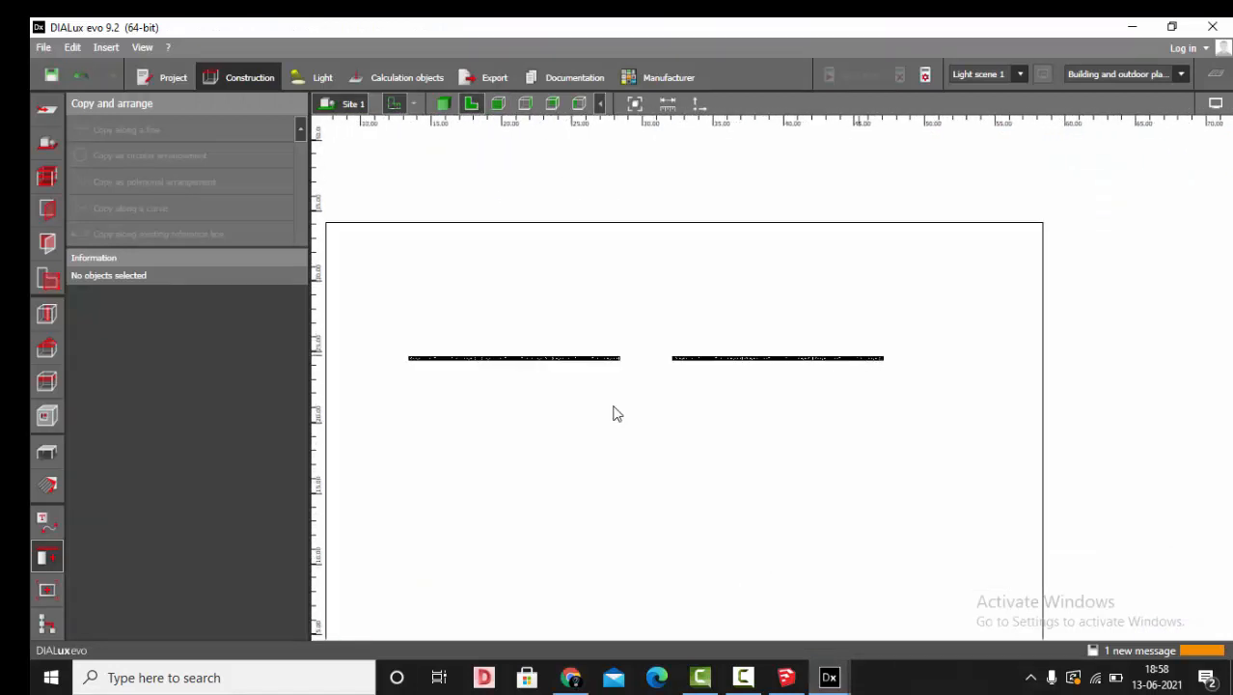
pyautogui.click(46, 523)
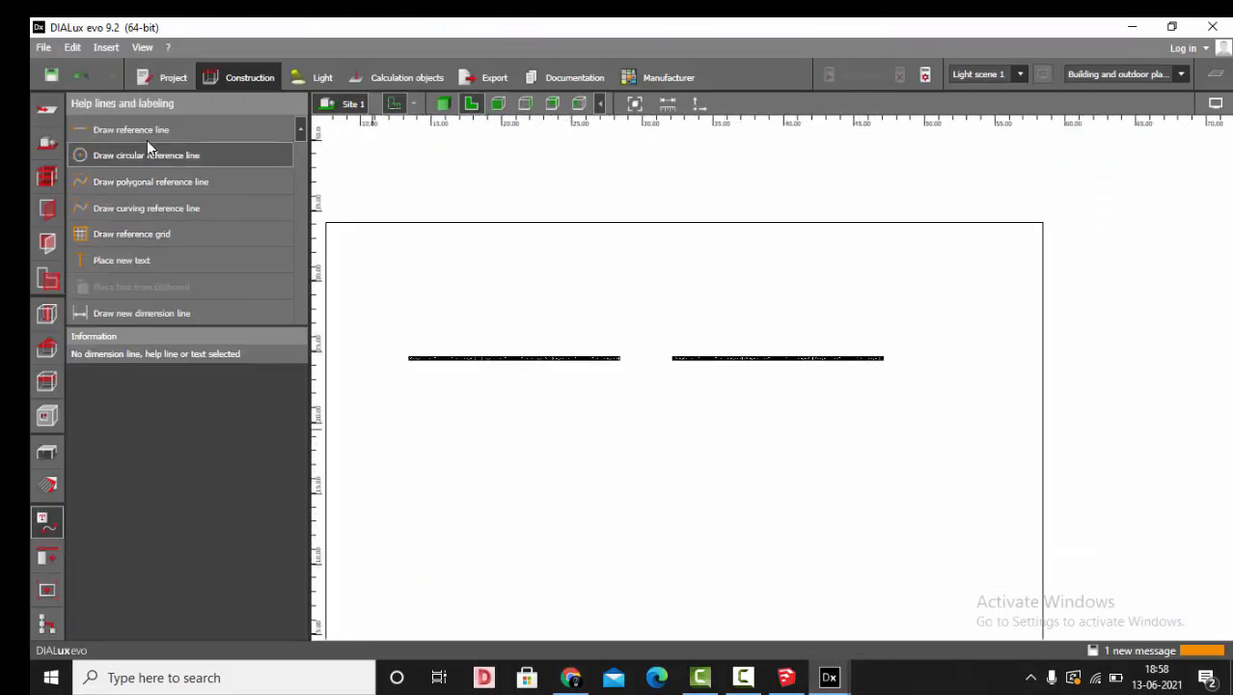
pyautogui.click(146, 241)
pyautogui.scroll(2, 419, 363)
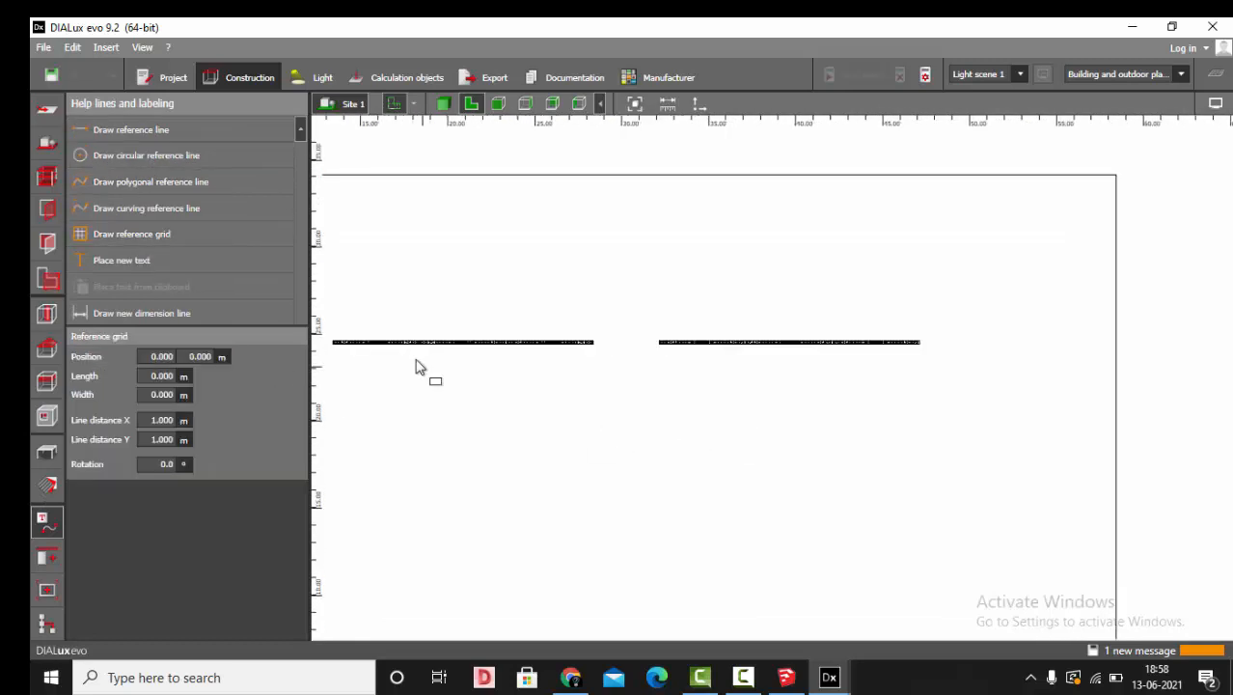
pyautogui.scroll(-2, 627, 357)
pyautogui.scroll(2, 444, 349)
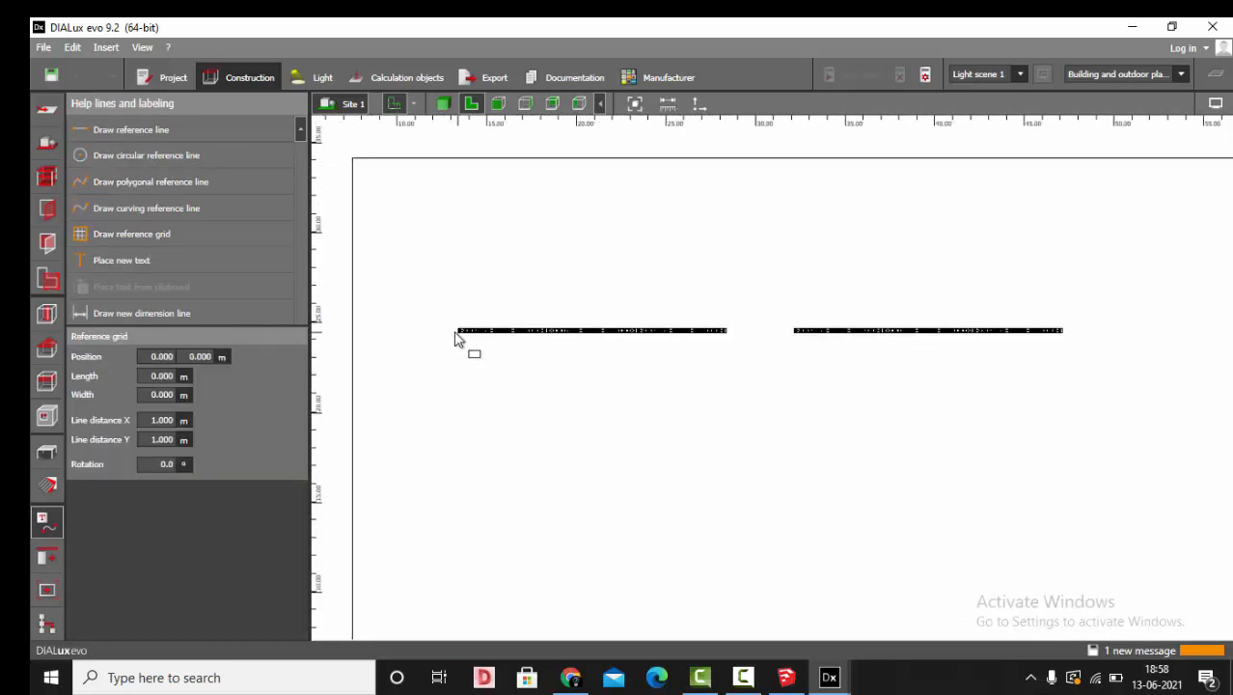
pyautogui.click(460, 332)
pyautogui.click(461, 501)
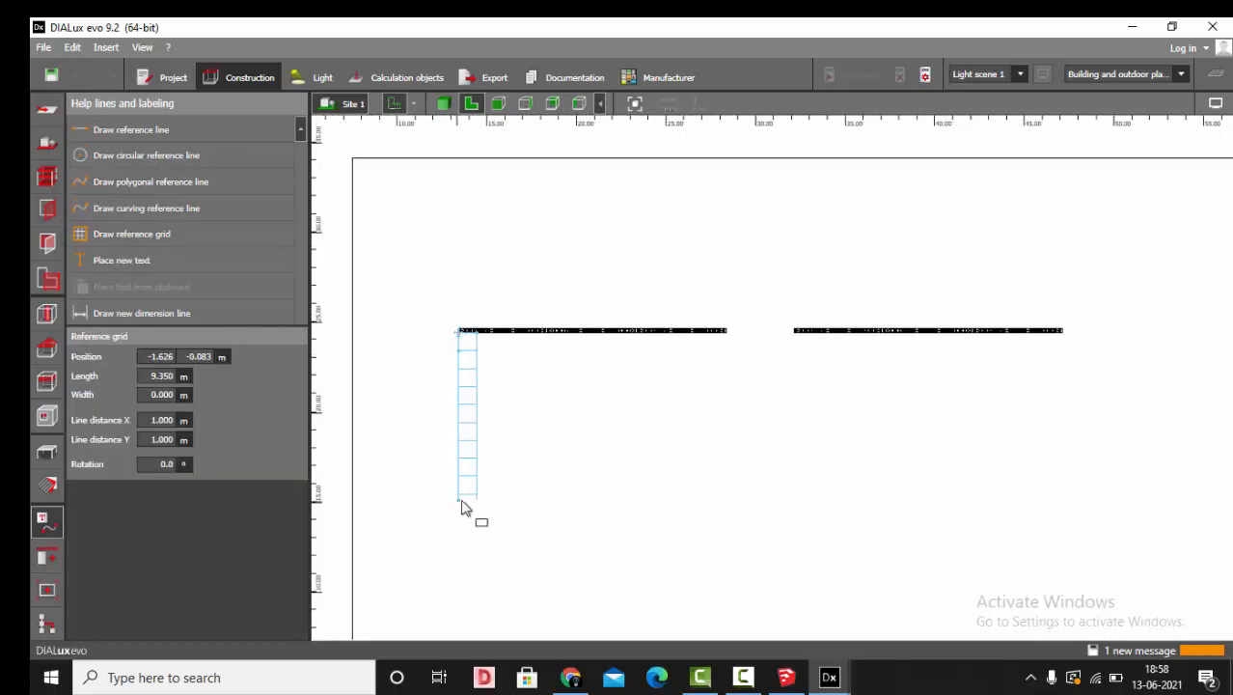
pyautogui.click(1105, 487)
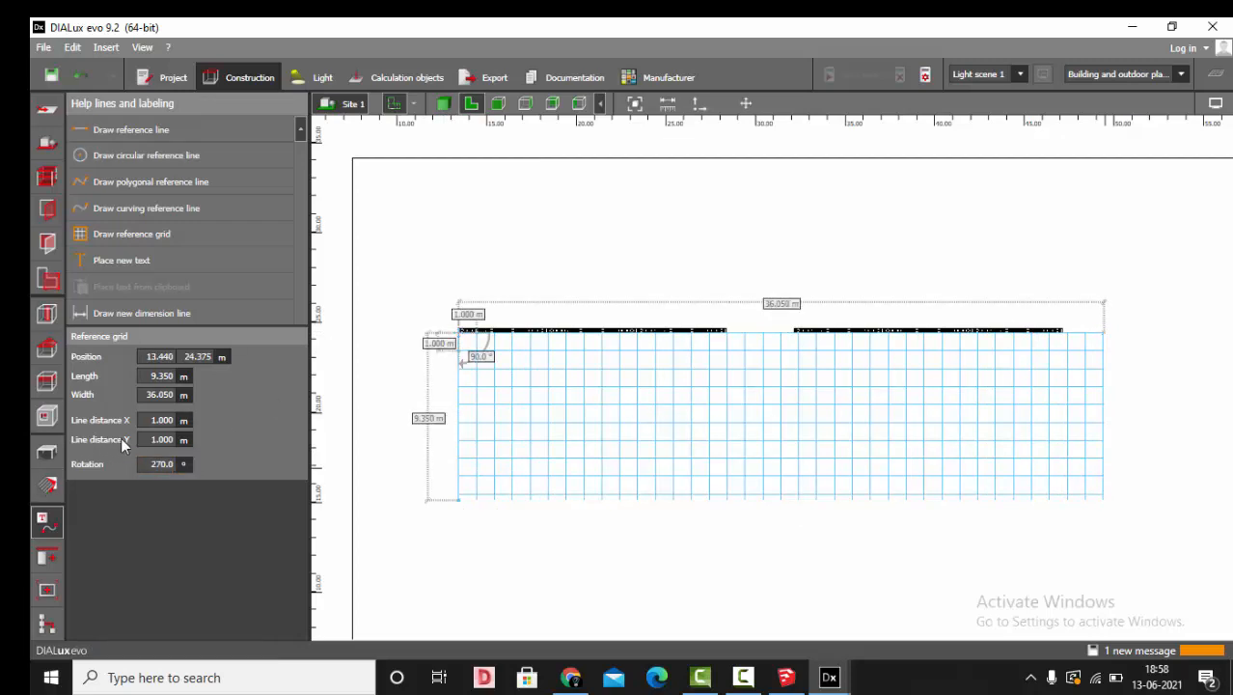
# Set the reference grid's X and Y line distances to 0.25 m.
pyautogui.click(151, 438)
pyautogui.write('.25')
pyautogui.press('Return')
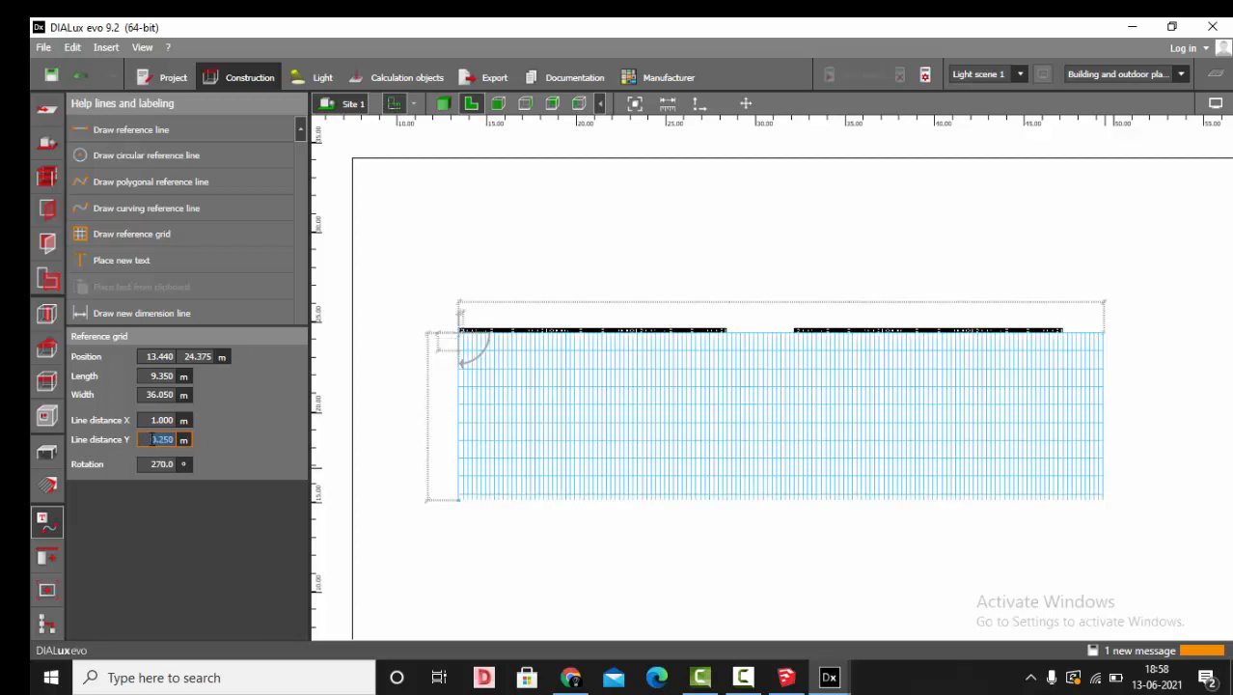
pyautogui.click(164, 420)
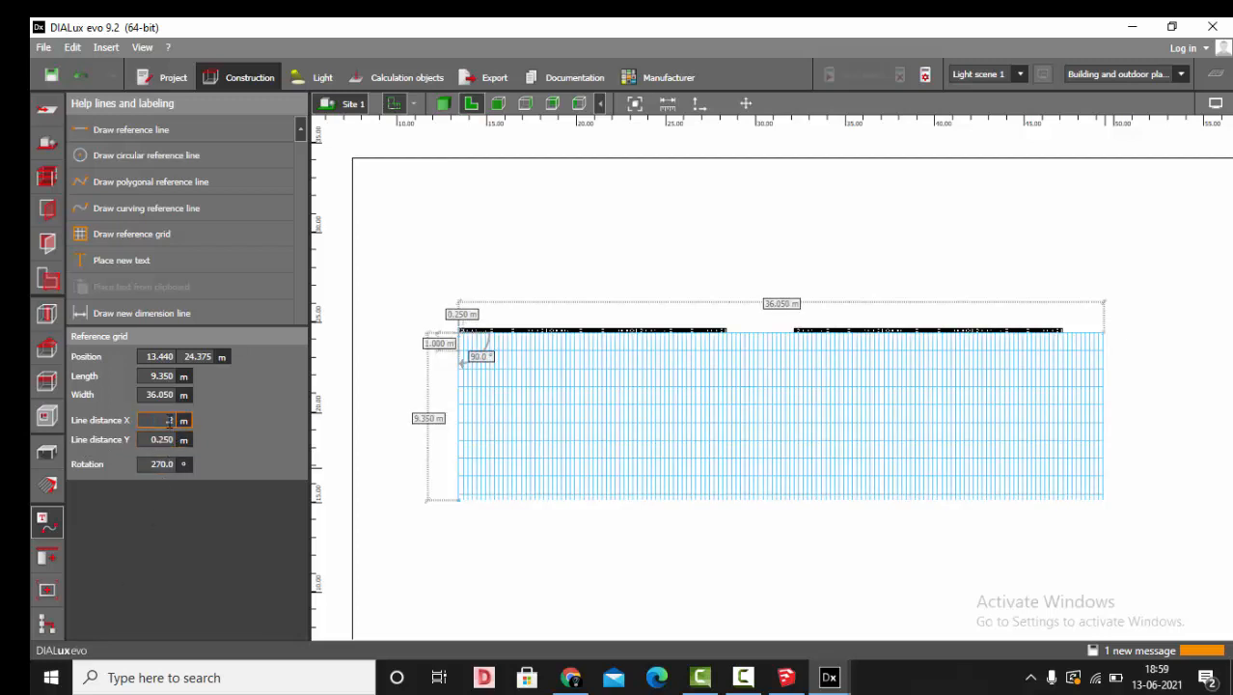
pyautogui.write('0.25')
pyautogui.press('Return')
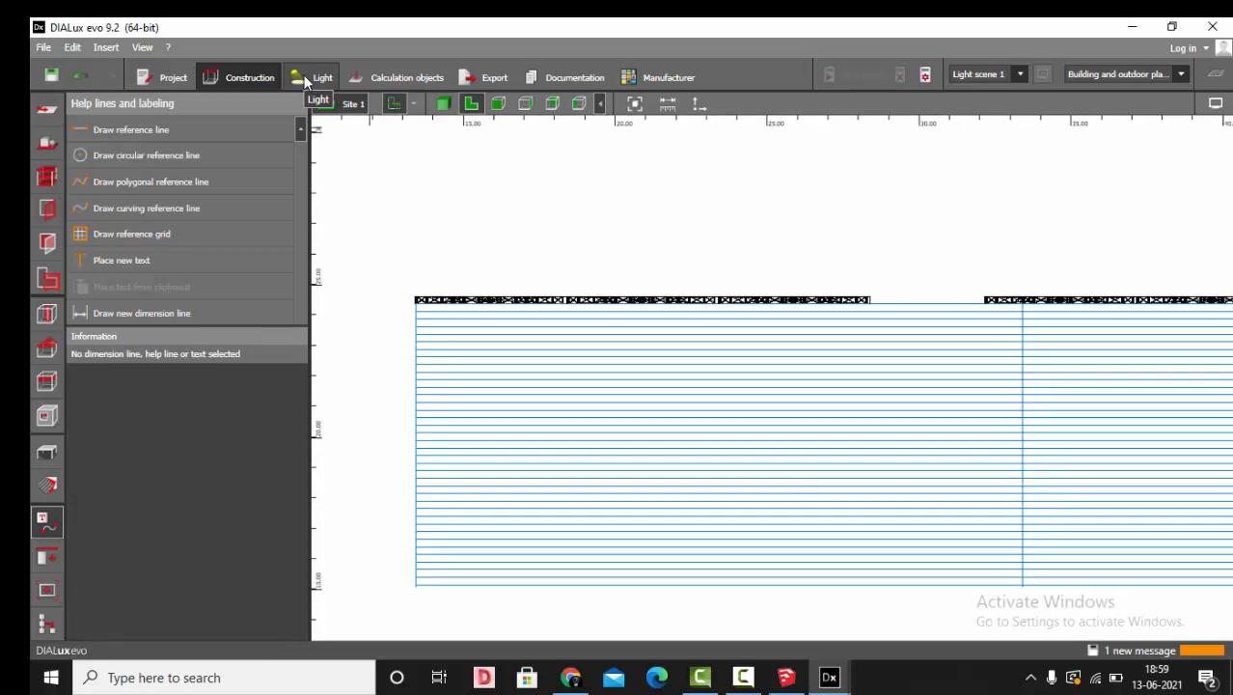
# Import the BH21_LI84.IES luminaire file from Downloads, accepting the housing and luminous emittance dimensions.
pyautogui.click(305, 79)
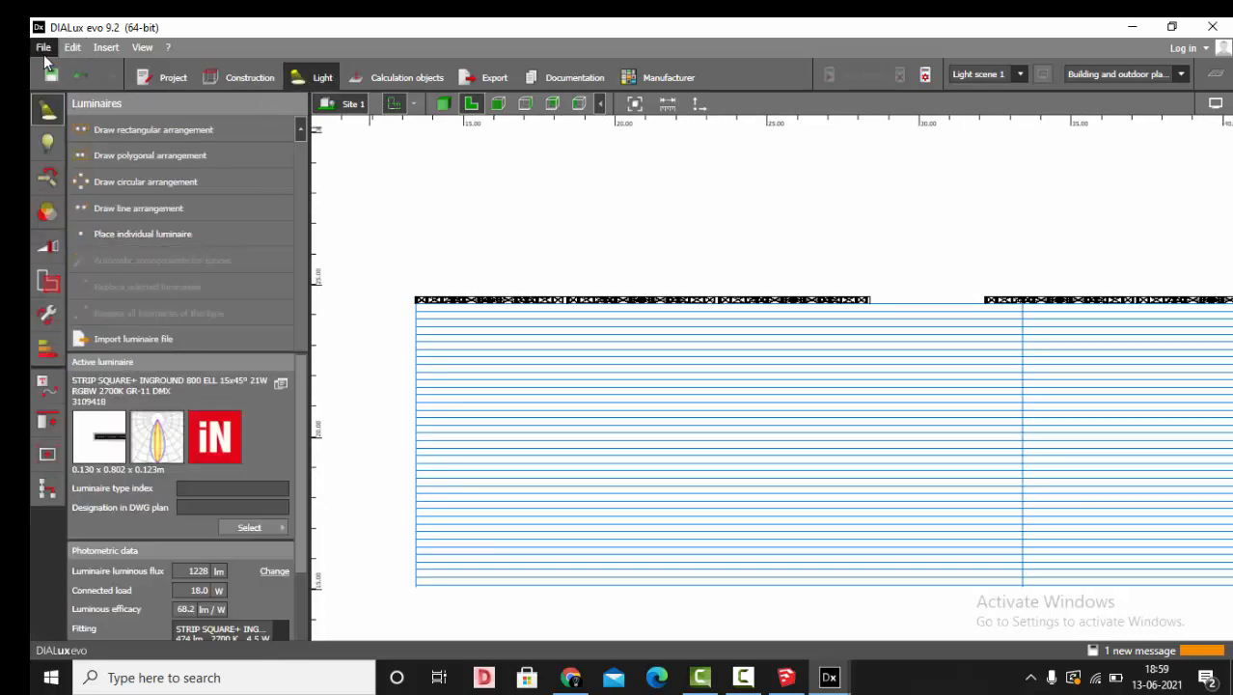
pyautogui.click(121, 338)
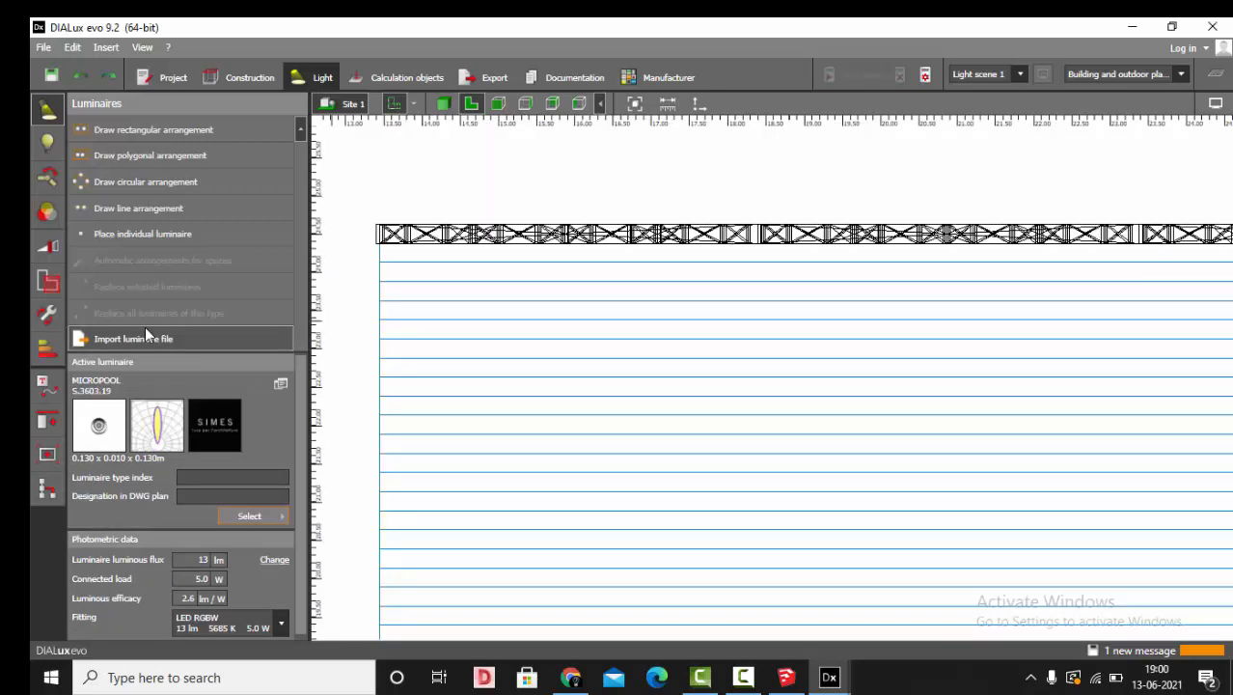
pyautogui.click(148, 340)
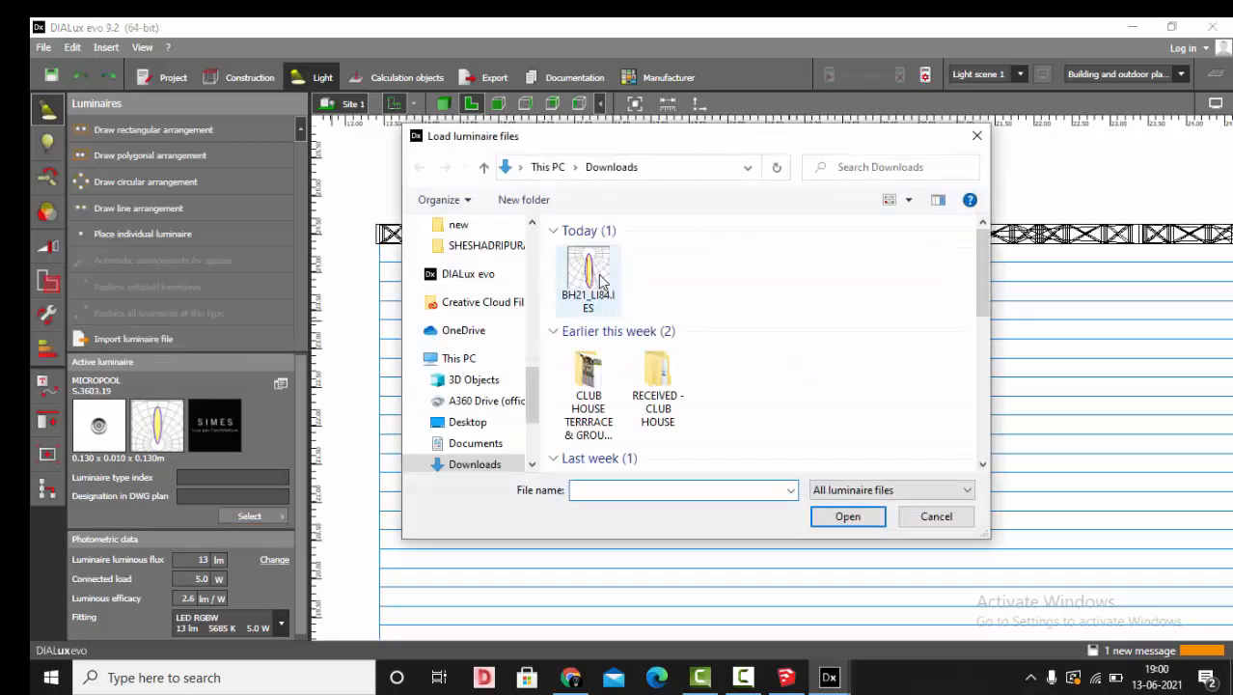
pyautogui.click(588, 273)
pyautogui.doubleClick(588, 273)
pyautogui.click(282, 371)
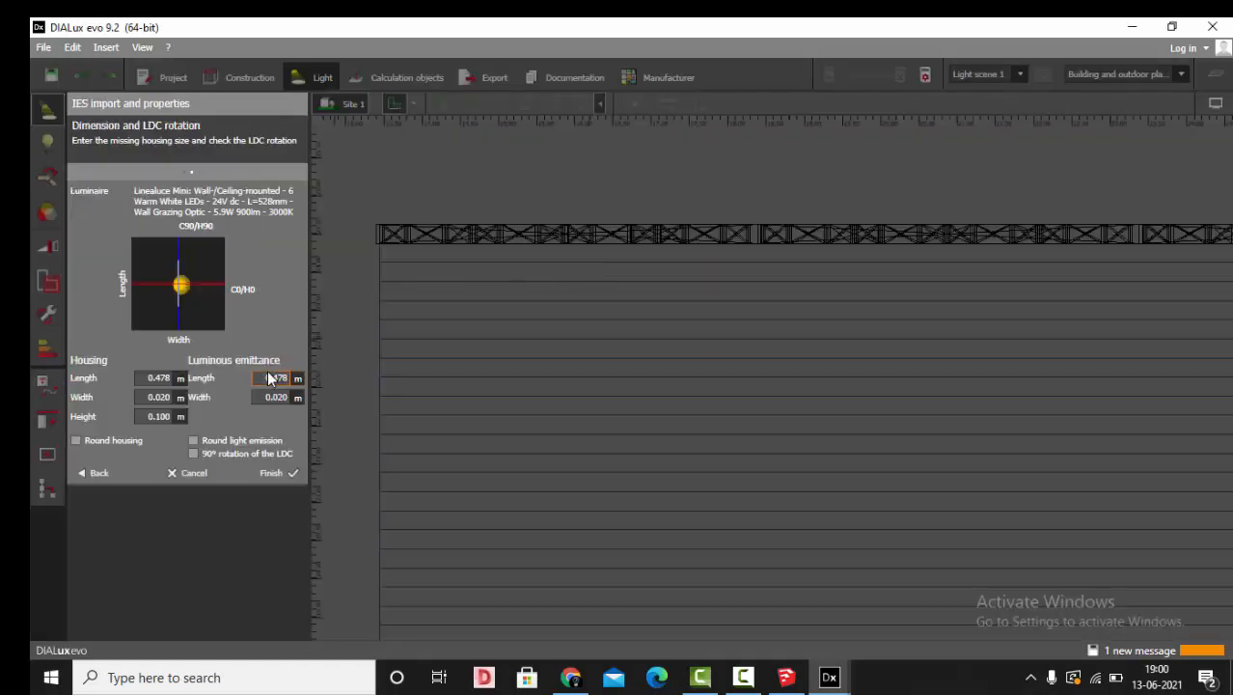
pyautogui.click(274, 474)
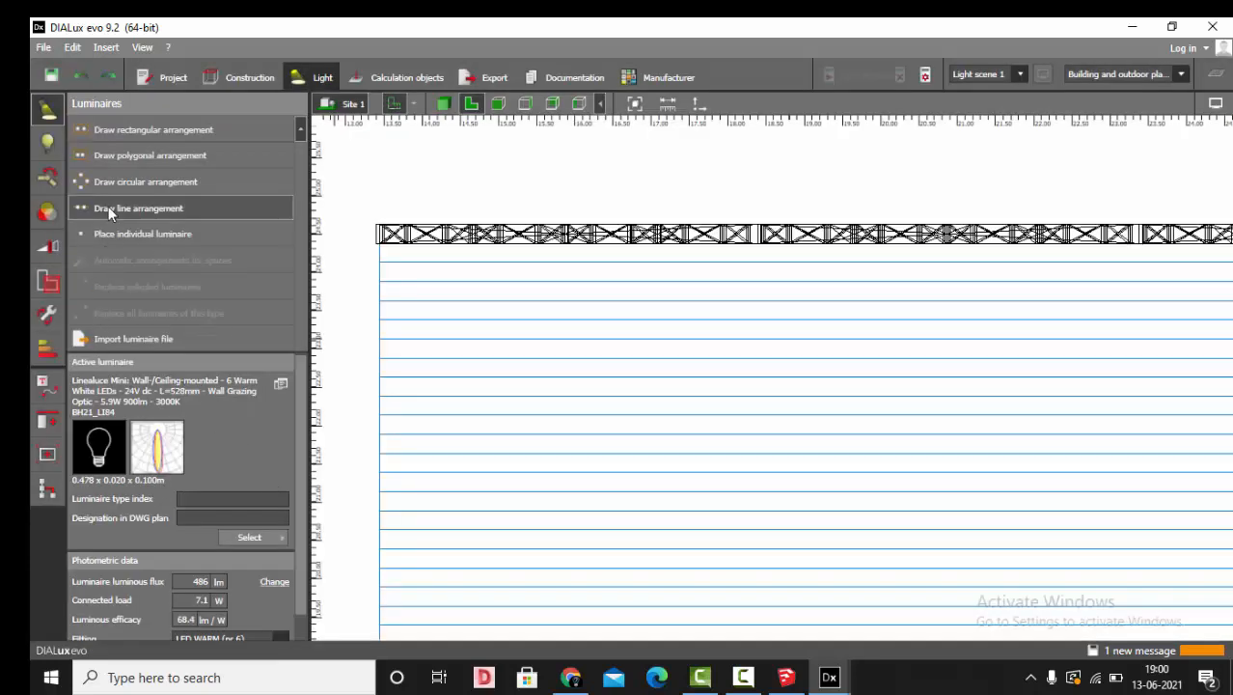
# Draw a line arrangement of 22 luminaires about 14.94 m long on the first grid line in front of the first jali wall.
pyautogui.click(120, 212)
pyautogui.click(380, 263)
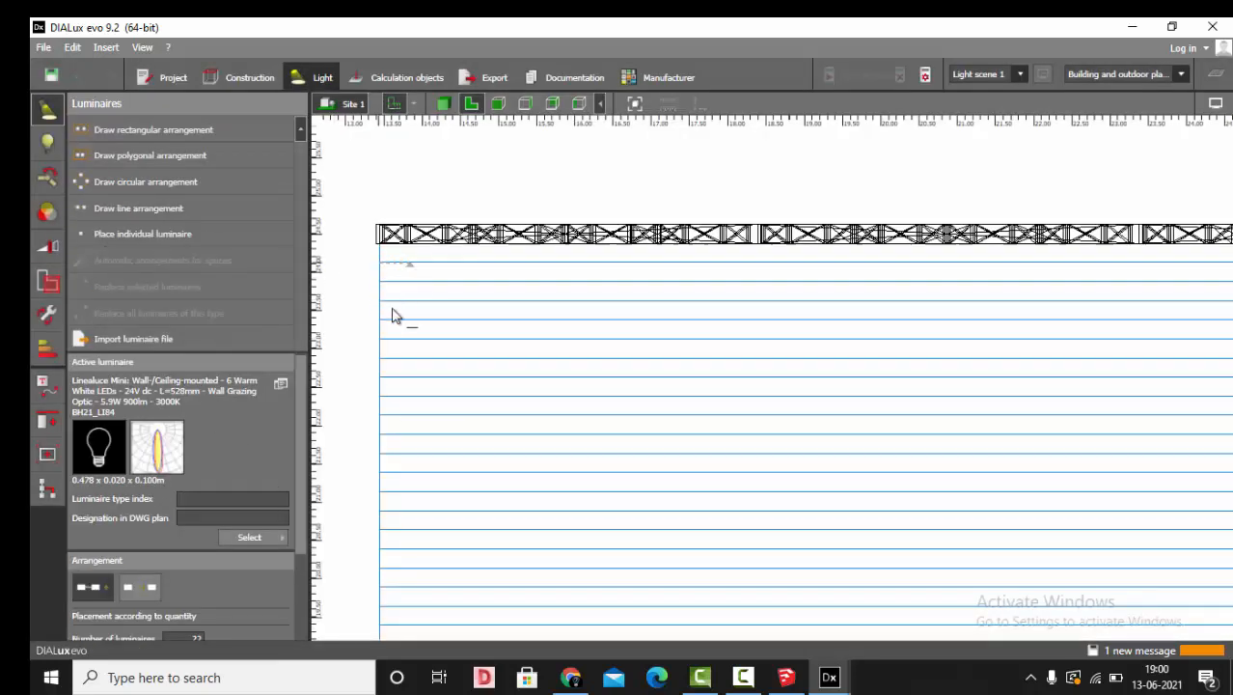
pyautogui.scroll(-2, 407, 302)
pyautogui.scroll(2, 949, 279)
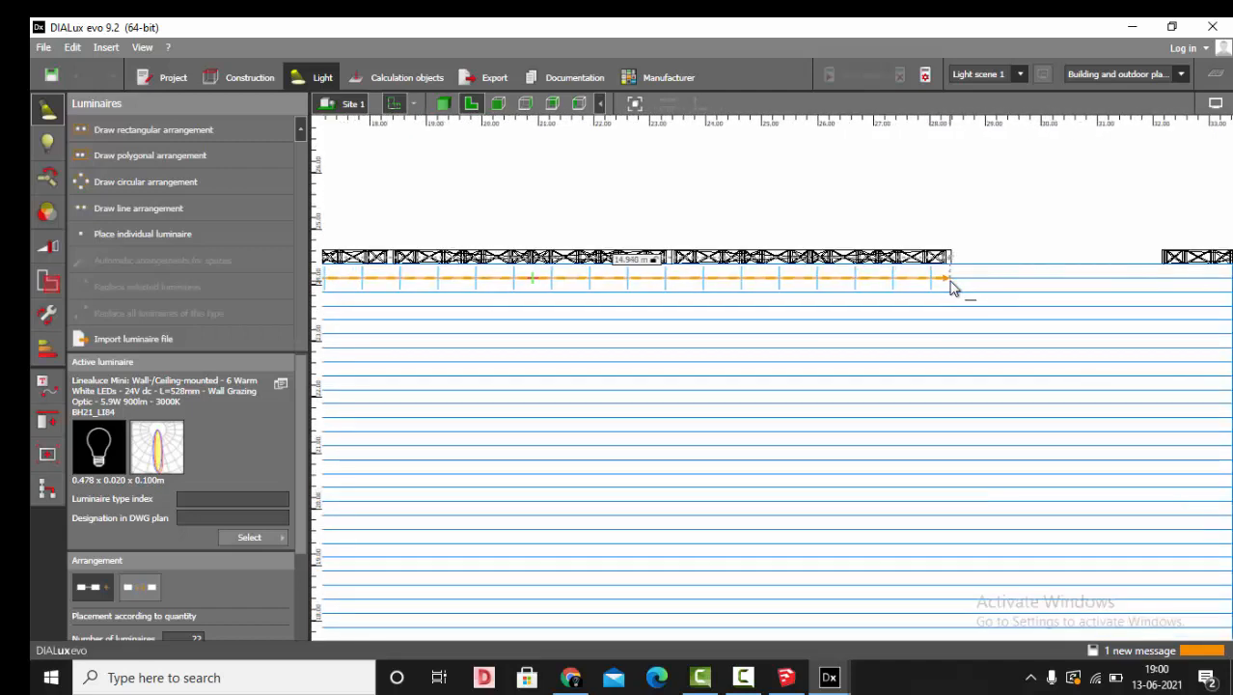
pyautogui.click(951, 279)
pyautogui.scroll(4, 984, 269)
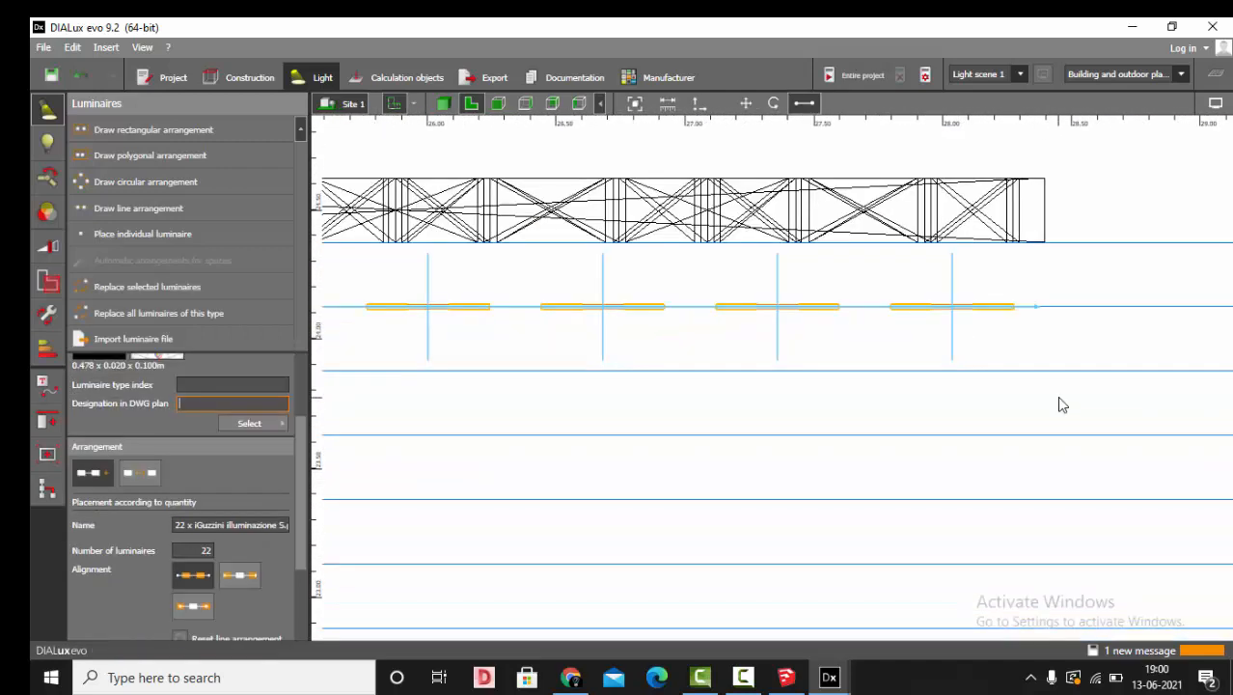
# Measure the first jali wall's length in plan.
pyautogui.scroll(-5, 1058, 404)
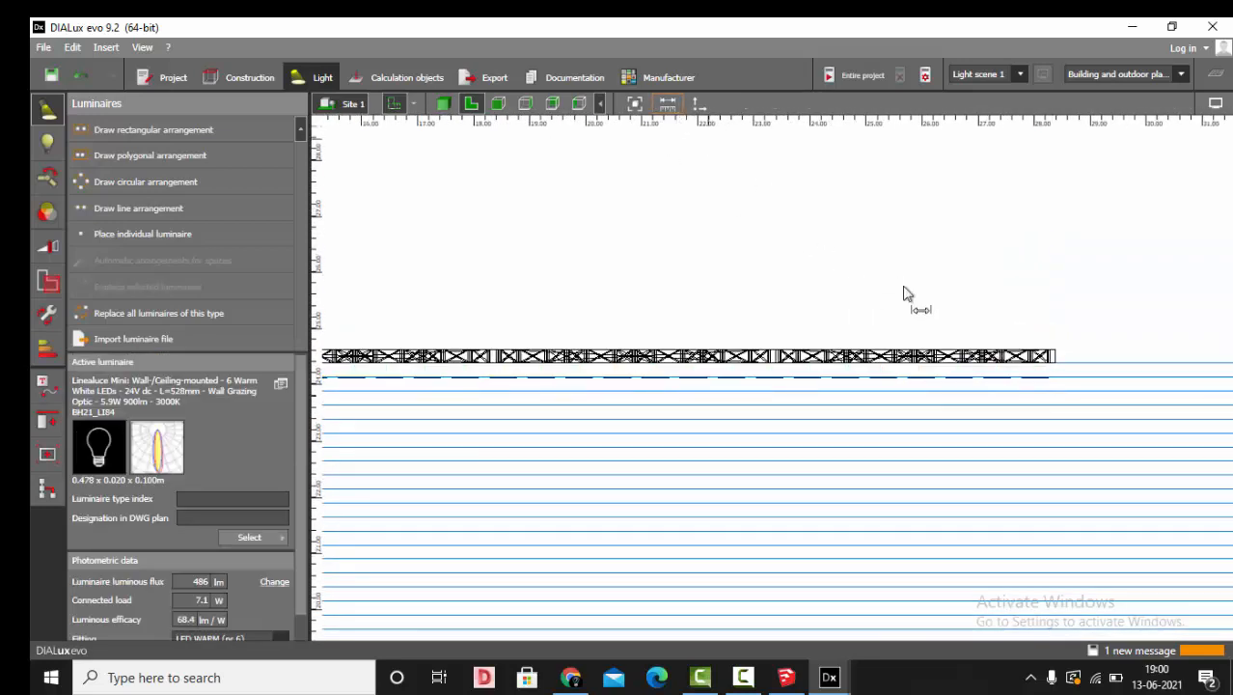
pyautogui.scroll(-3, 901, 288)
pyautogui.scroll(2, 560, 323)
pyautogui.click(445, 332)
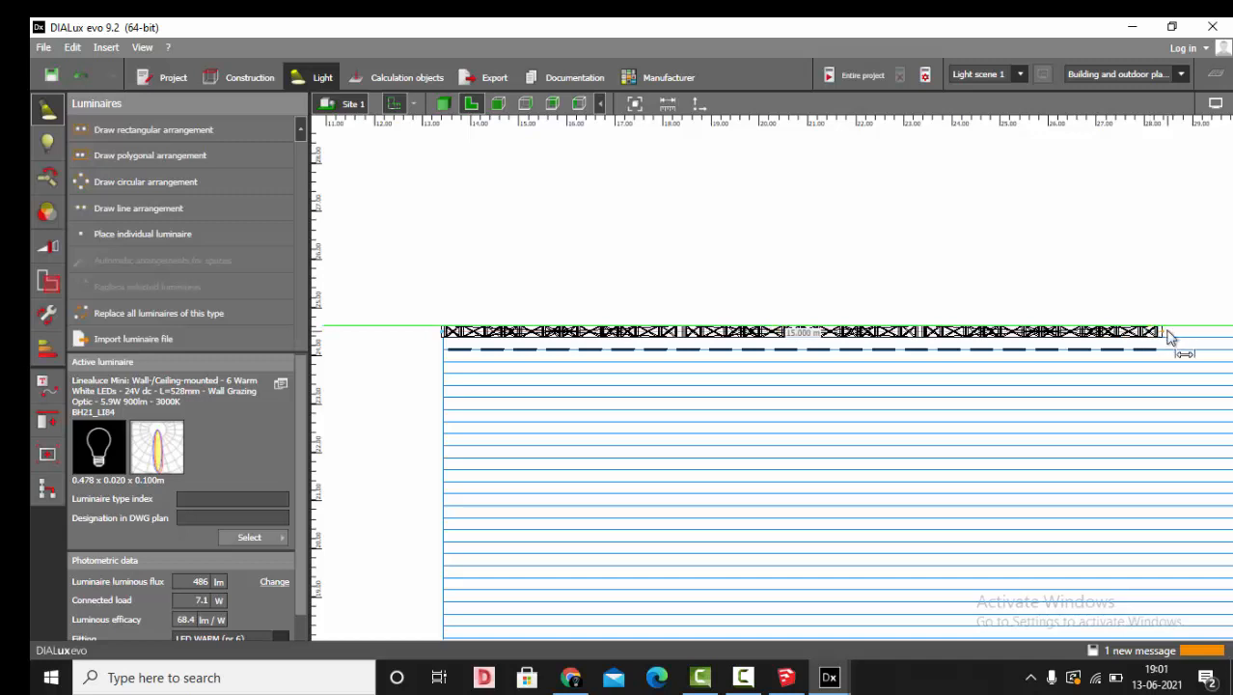
pyautogui.click(1168, 336)
# Select the luminaire line in the 3D view and turn on the display of its light distribution bodies.
pyautogui.click(443, 104)
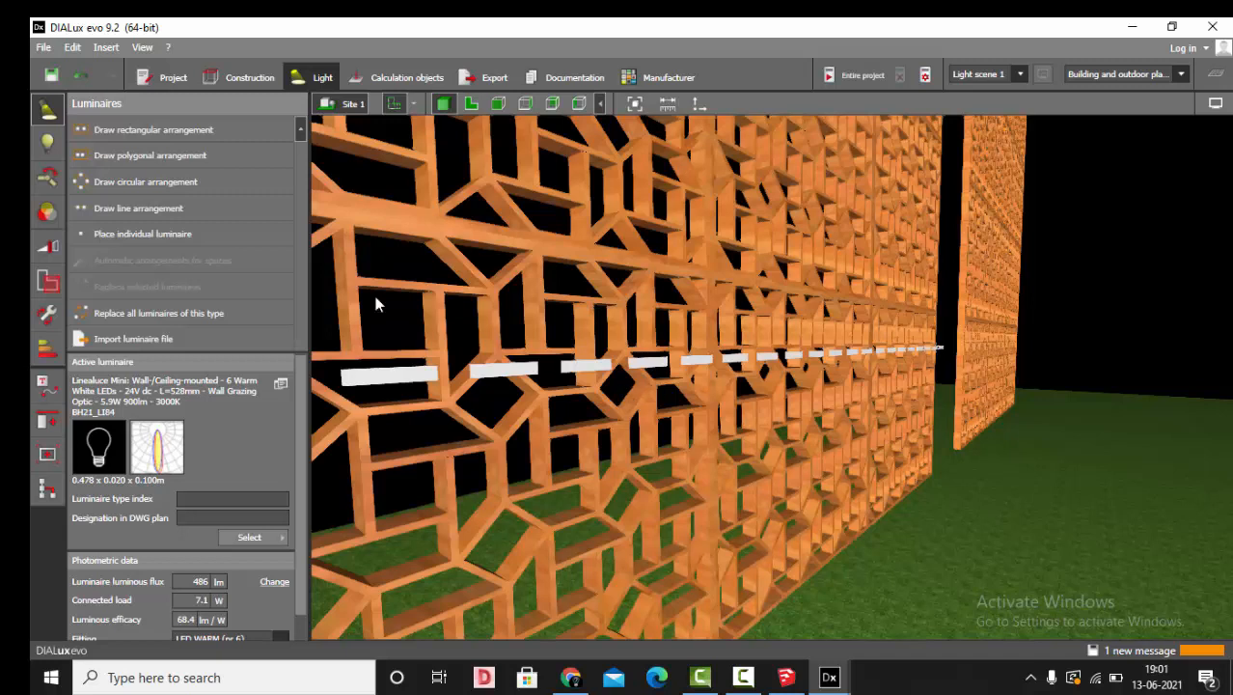
pyautogui.click(590, 364)
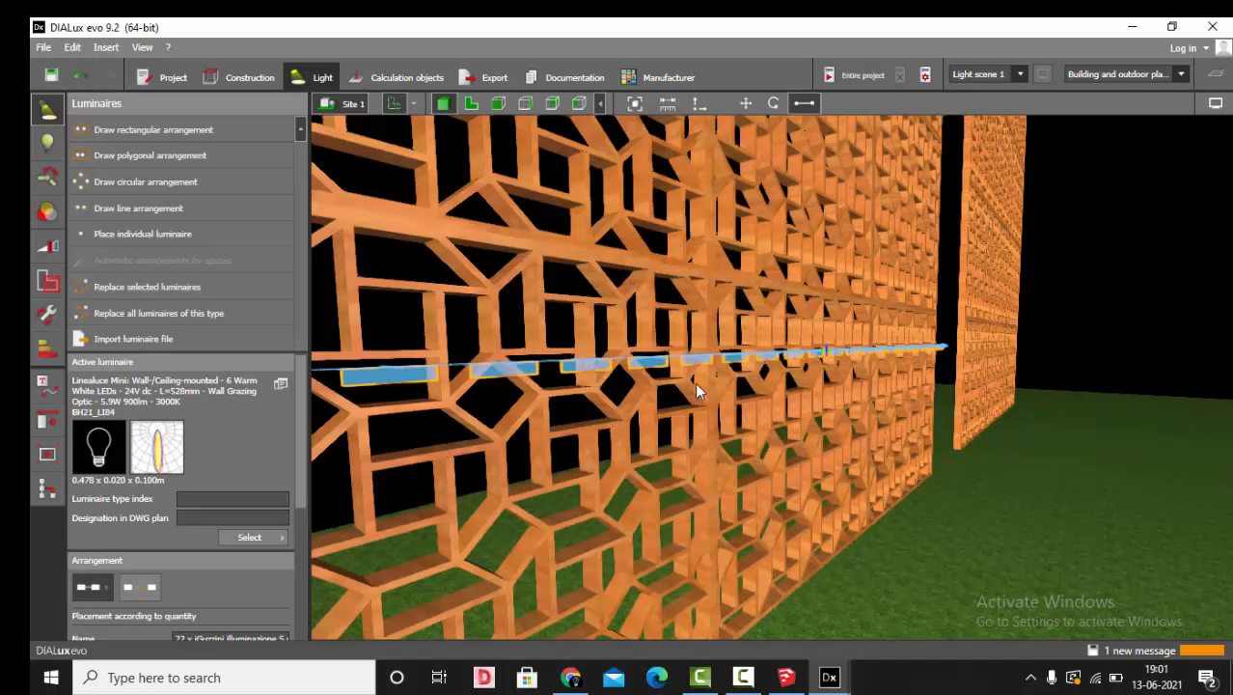
pyautogui.click(1218, 108)
pyautogui.click(1031, 129)
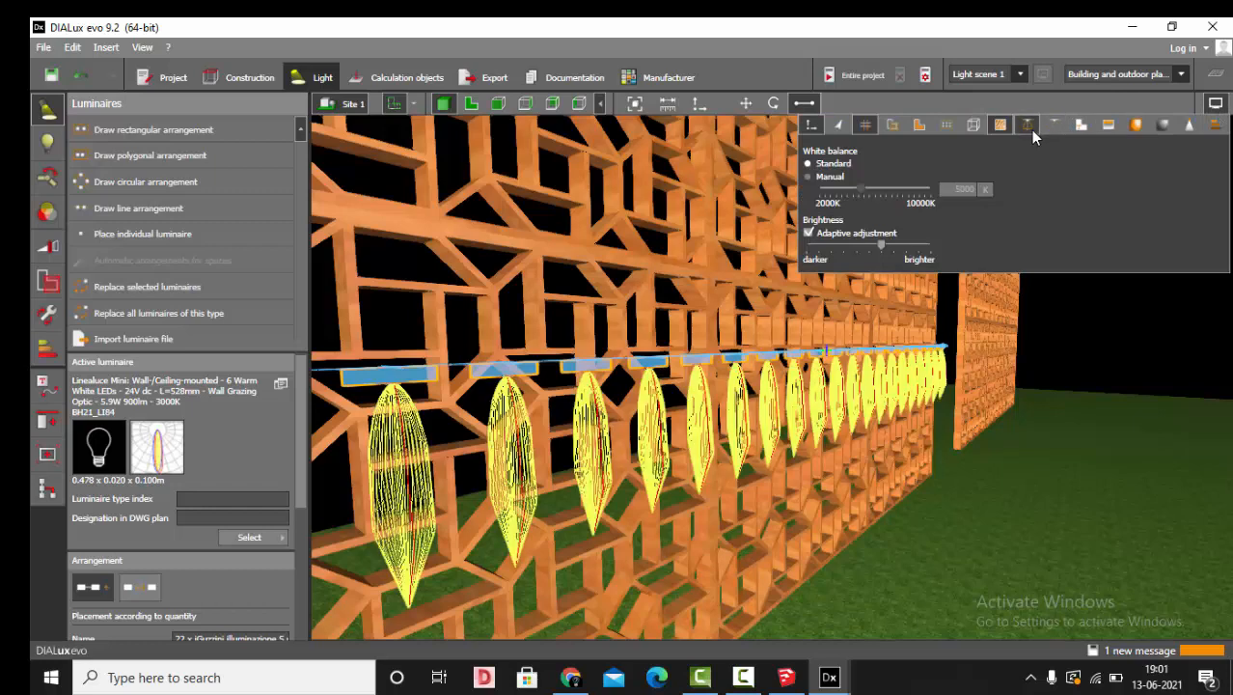
# Rotate the selected luminaire line in the side view to change its aiming direction.
pyautogui.click(525, 103)
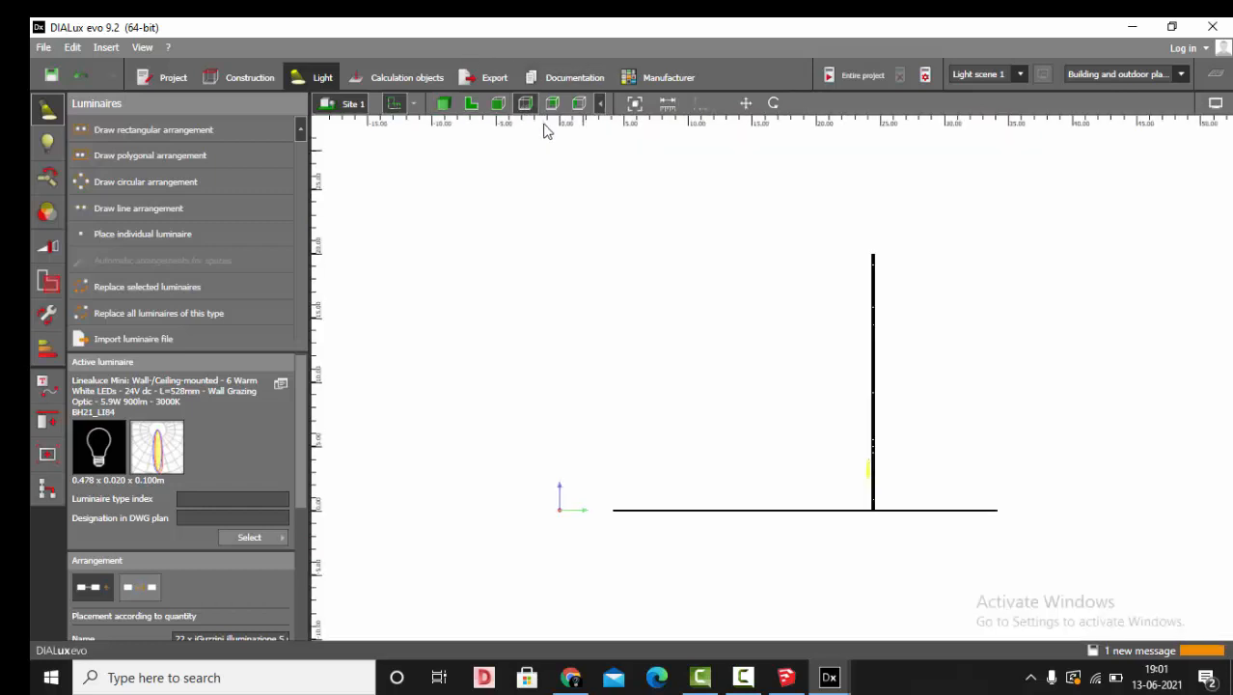
pyautogui.scroll(8, 869, 482)
pyautogui.click(772, 103)
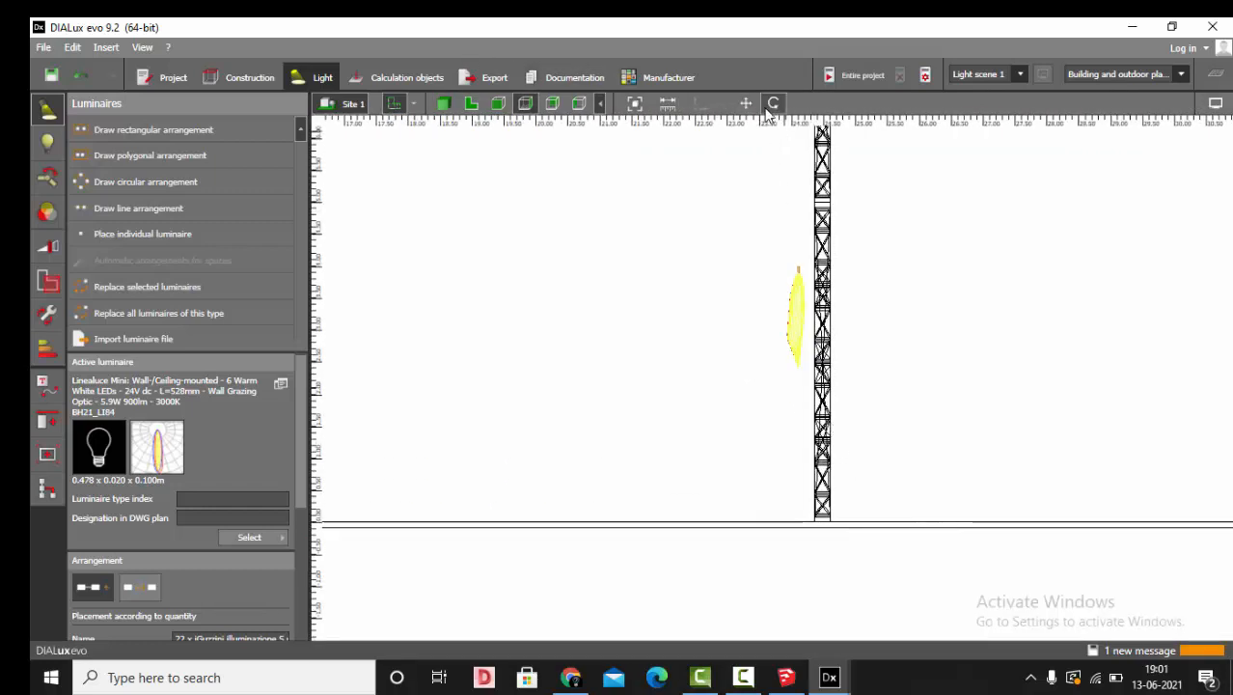
pyautogui.moveTo(878, 272); pyautogui.dragTo(779, 490)
pyautogui.scroll(-2, 727, 225)
# Move the first luminaire line in plan so it runs about 0.5 m in front of the first jali wall.
pyautogui.click(745, 103)
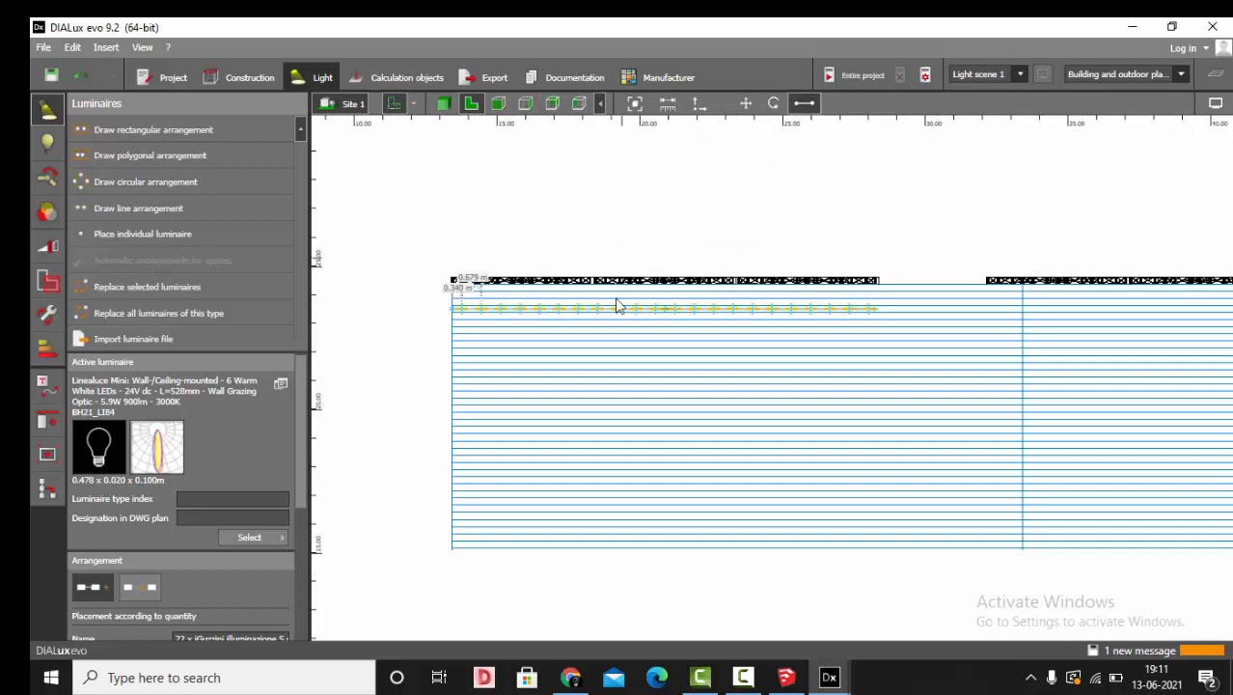
pyautogui.scroll(2, 617, 301)
pyautogui.click(749, 104)
pyautogui.scroll(5, 687, 285)
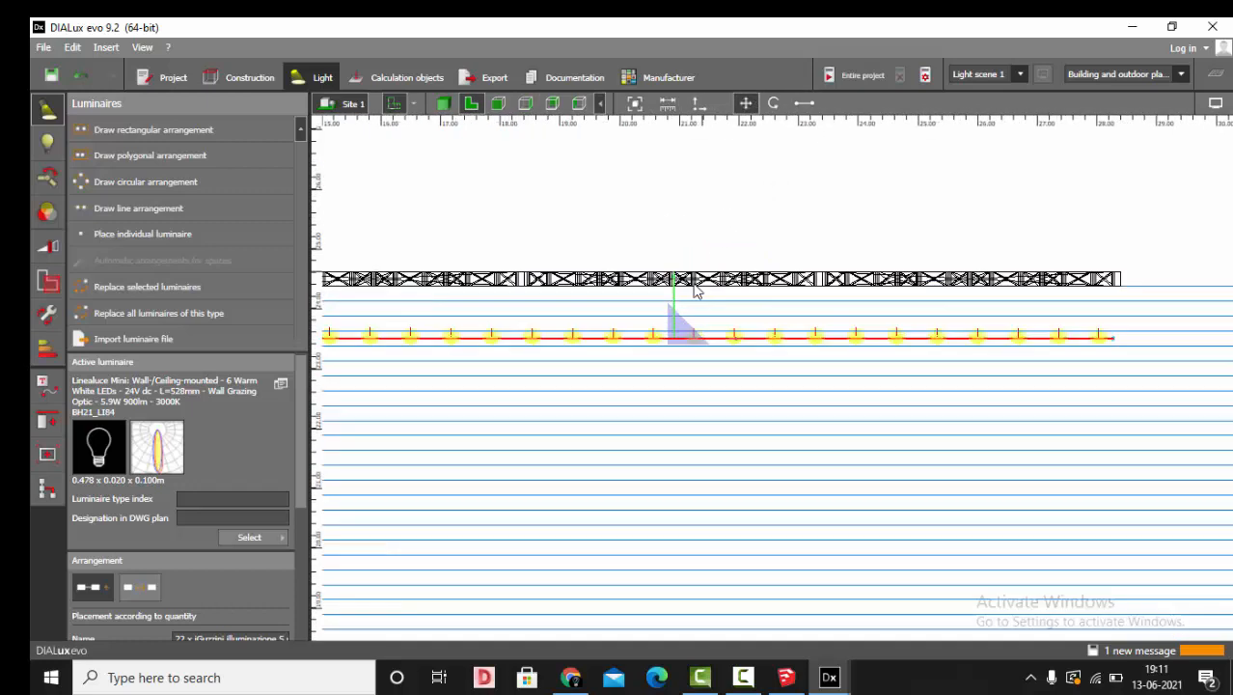
pyautogui.moveTo(691, 325); pyautogui.dragTo(704, 275)
pyautogui.scroll(3, 697, 270)
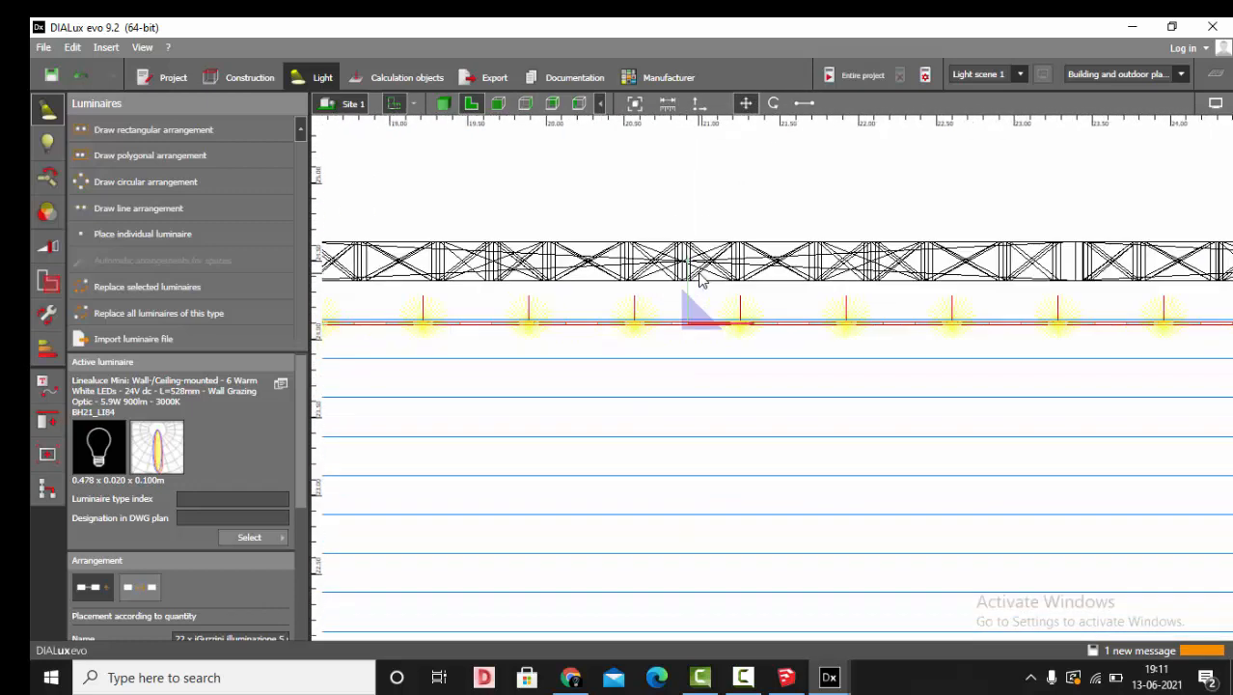
pyautogui.scroll(1, 701, 280)
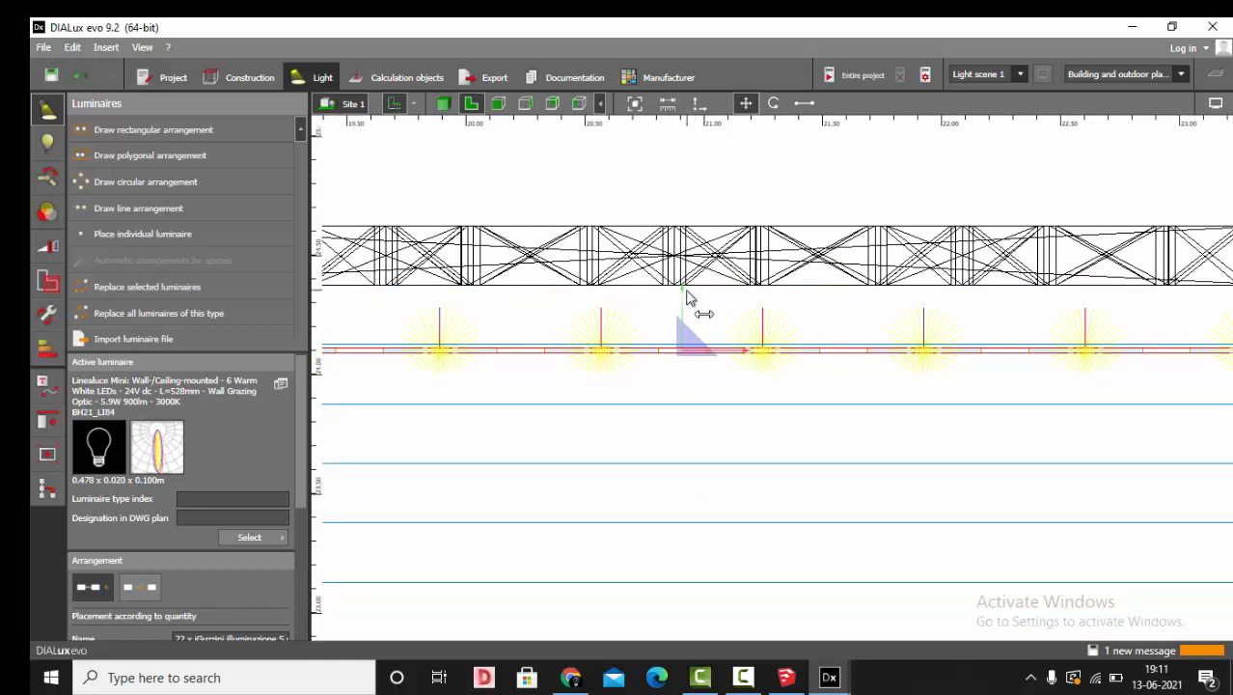
pyautogui.moveTo(681, 295); pyautogui.dragTo(685, 361)
pyautogui.scroll(-2, 730, 255)
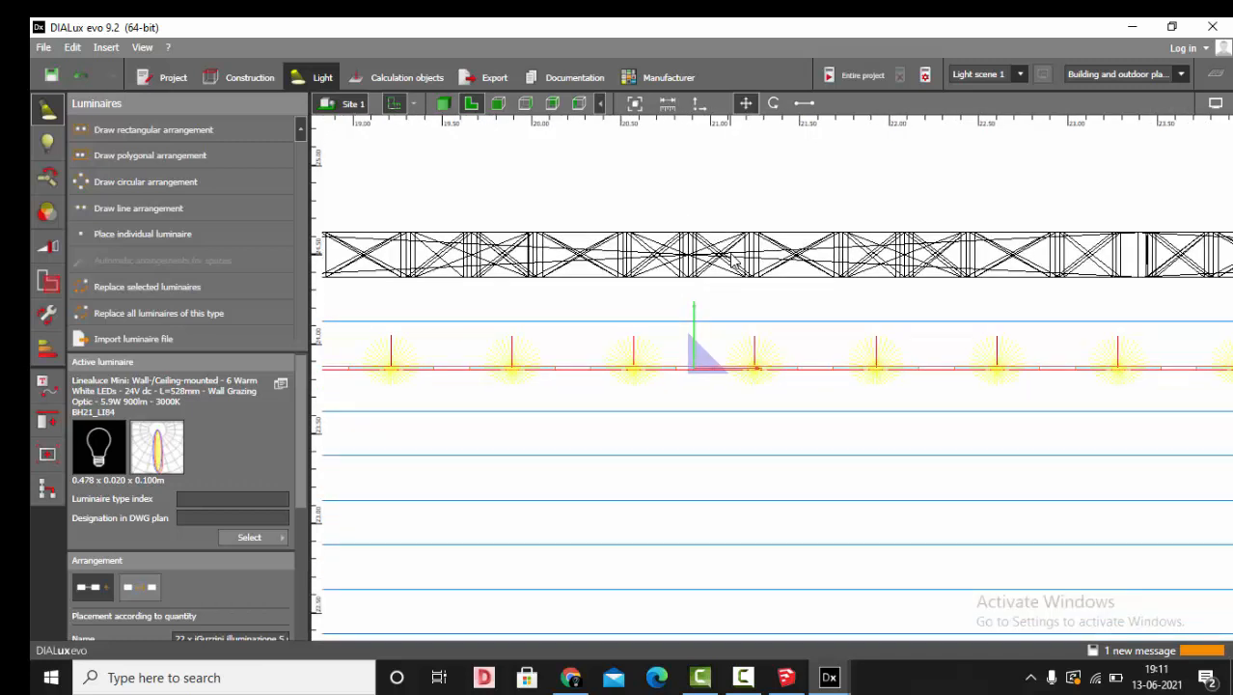
pyautogui.scroll(-1, 77, 526)
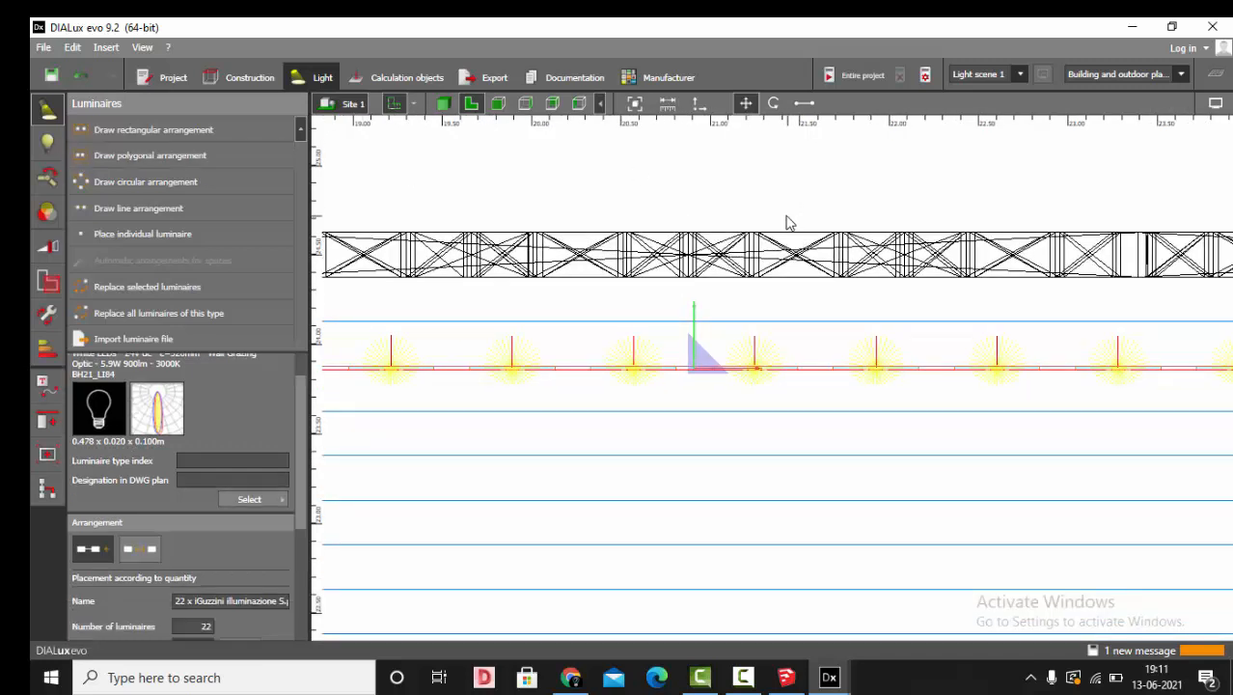
# Measure the distance between the first jali wall's front face and the luminaire line in plan.
pyautogui.click(763, 160)
pyautogui.scroll(2, 665, 284)
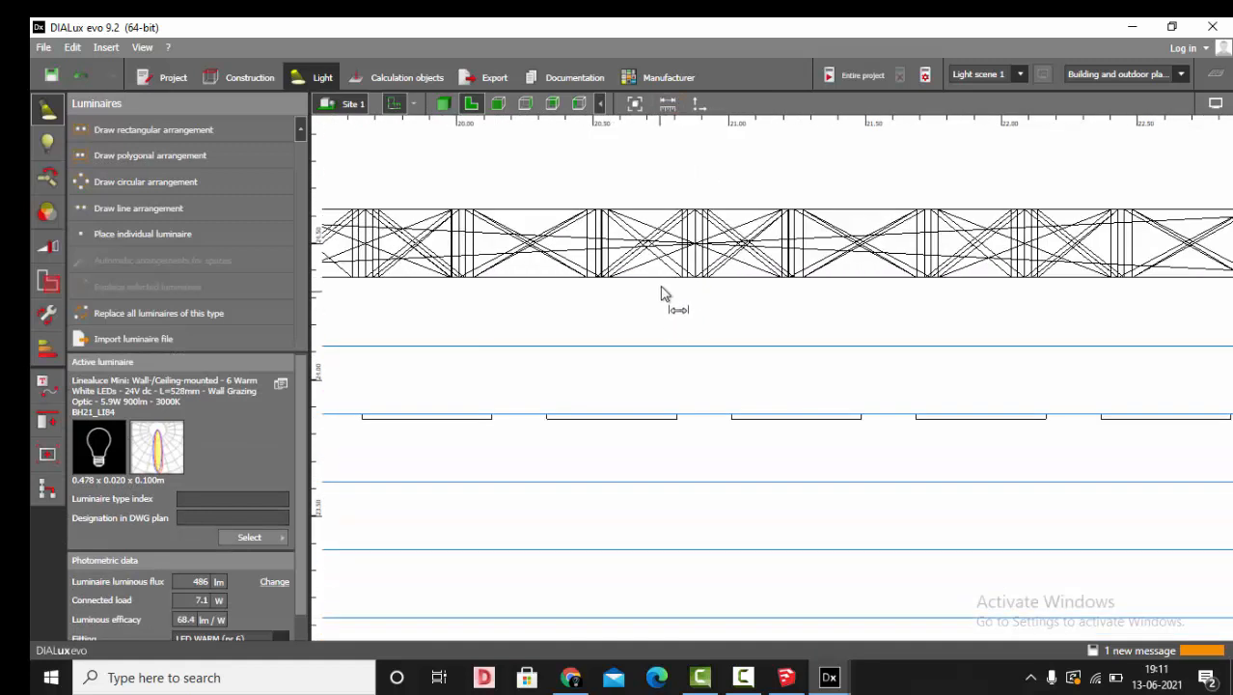
pyautogui.click(663, 283)
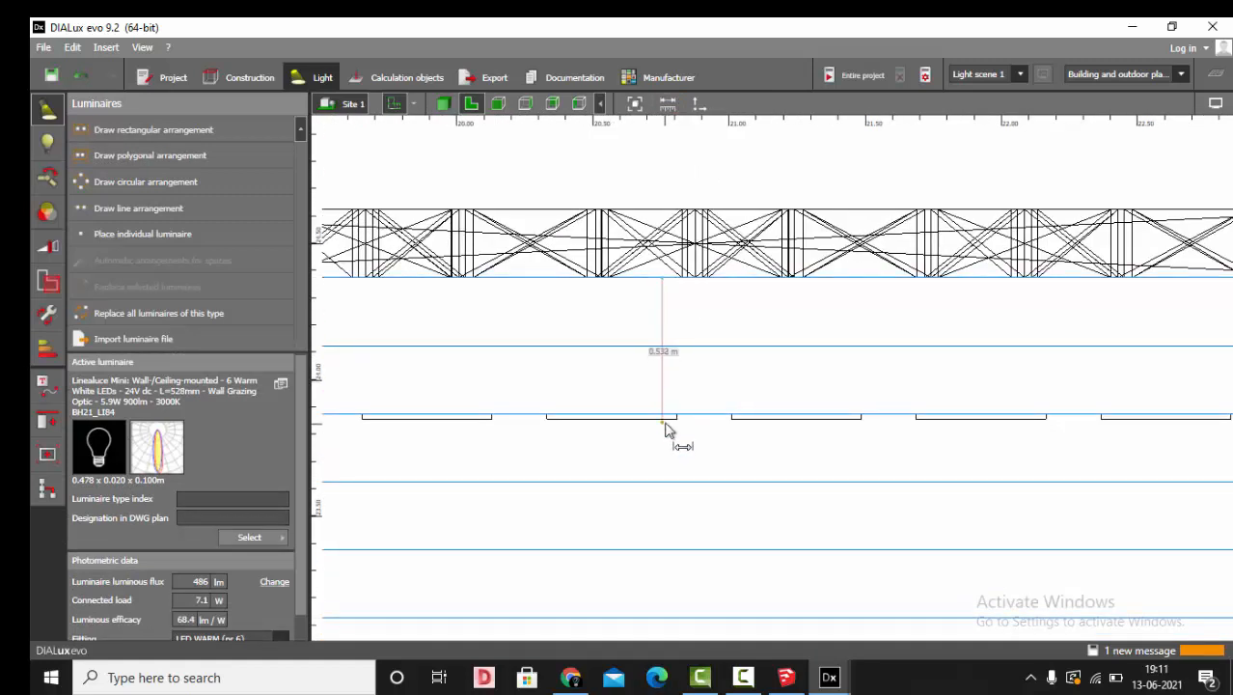
pyautogui.press('Escape')
# Show the site in 3D, decline the save reminder, and hide the blue guide lines above the walls.
pyautogui.click(444, 104)
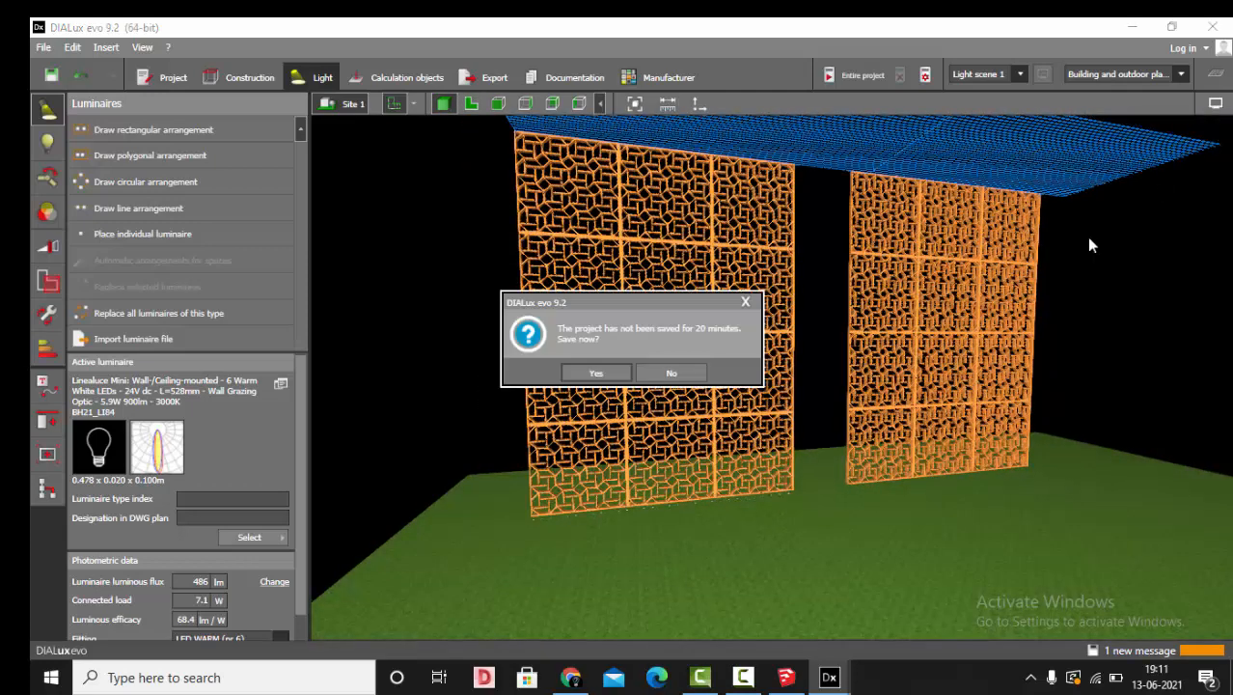
pyautogui.click(692, 375)
pyautogui.click(1215, 105)
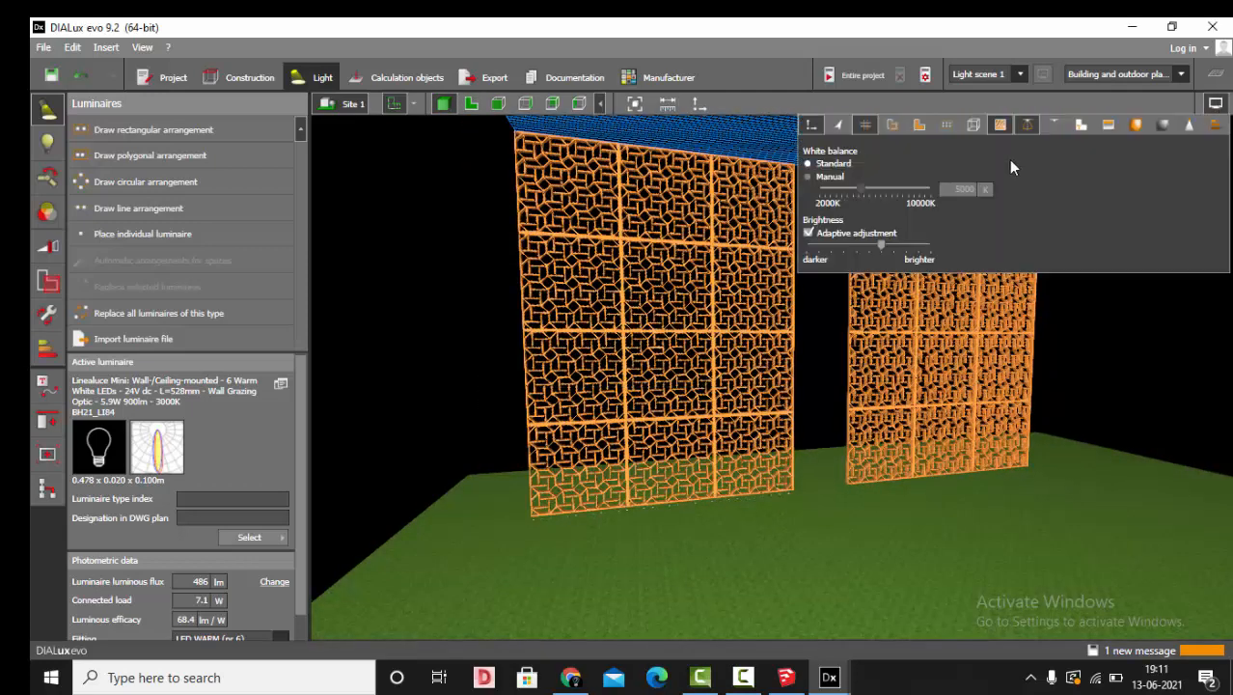
pyautogui.click(865, 124)
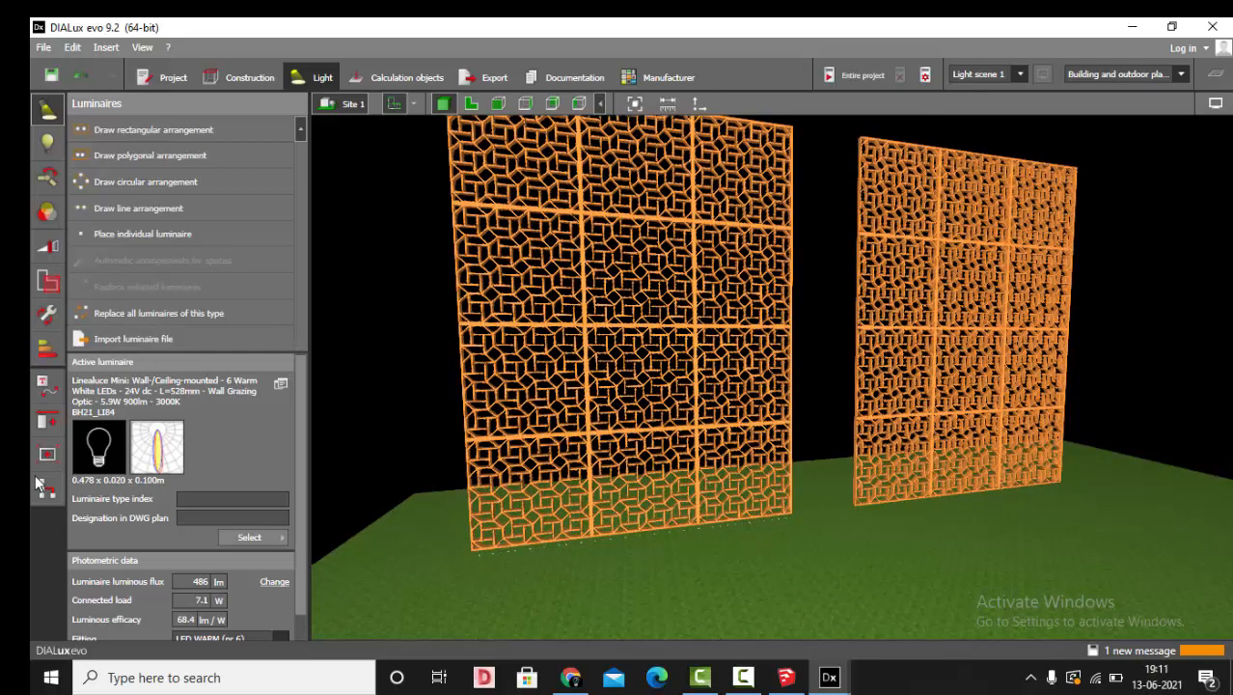
# Pick up the wood material of the first jali wall with the construction material tools.
pyautogui.click(241, 78)
pyautogui.click(48, 486)
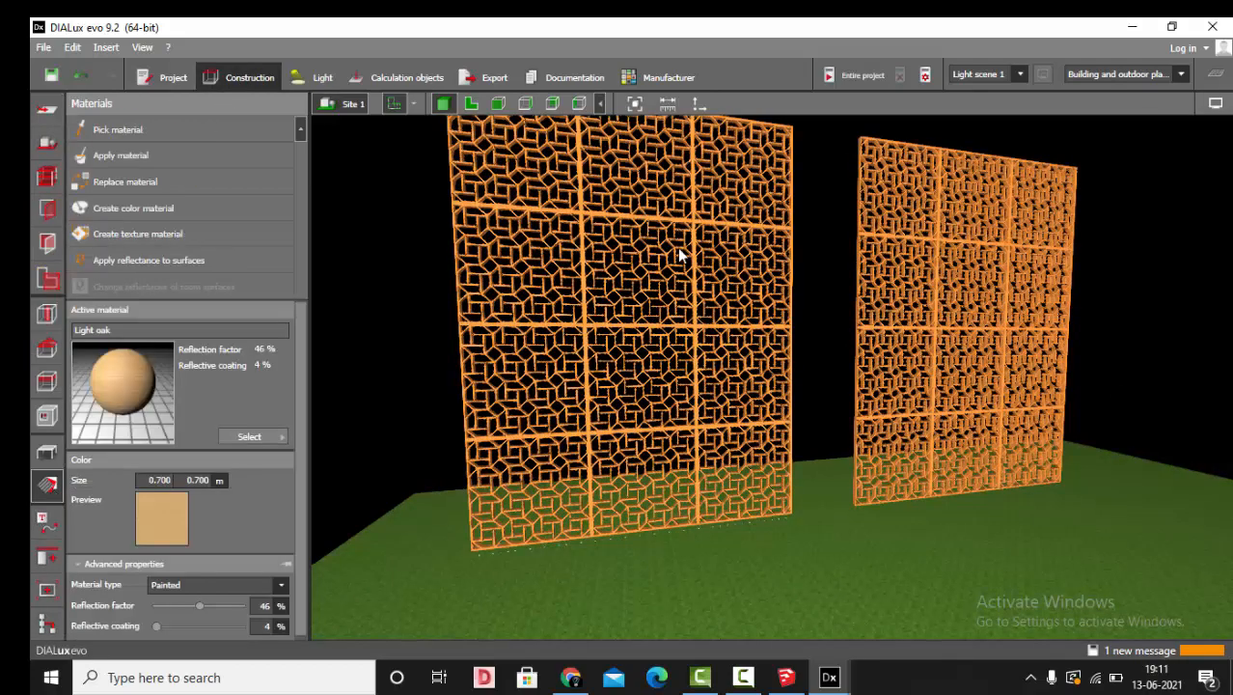
pyautogui.scroll(10, 550, 352)
pyautogui.scroll(1, 539, 353)
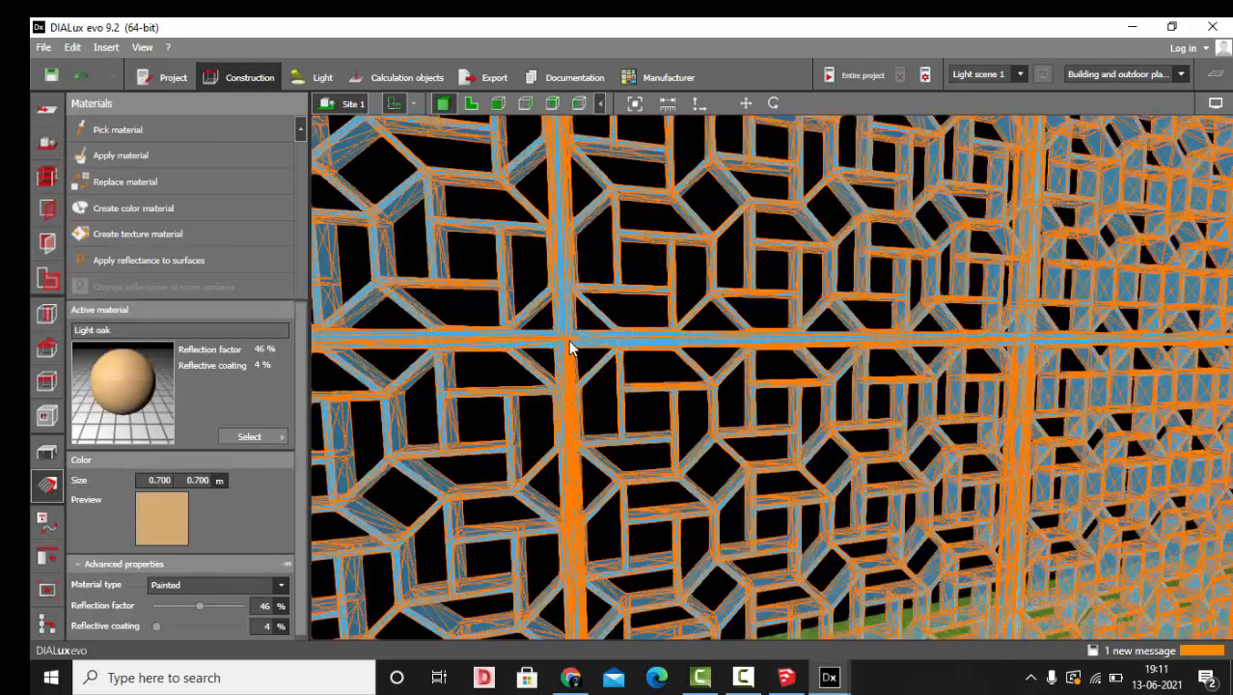
pyautogui.click(569, 339)
pyautogui.scroll(-1, 266, 542)
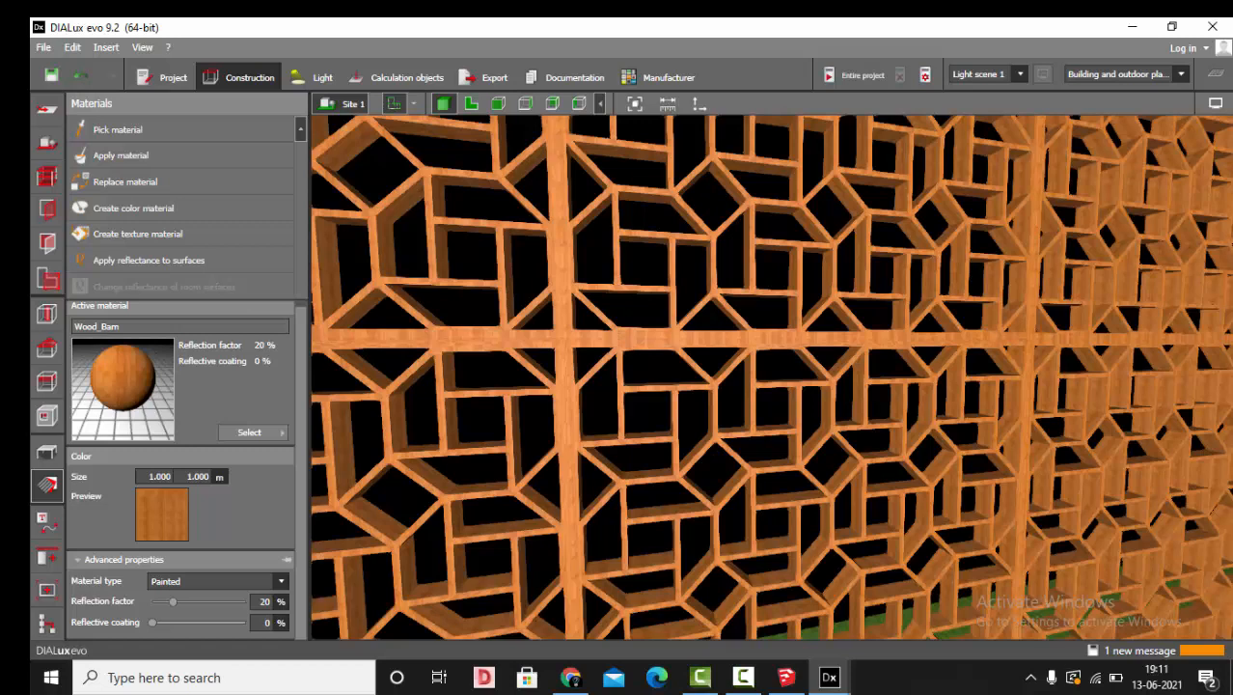
# Replace the wood material on both jali walls with Light oak from the catalog's indoor furniture textures.
pyautogui.moveTo(829, 677)
pyautogui.click(912, 598)
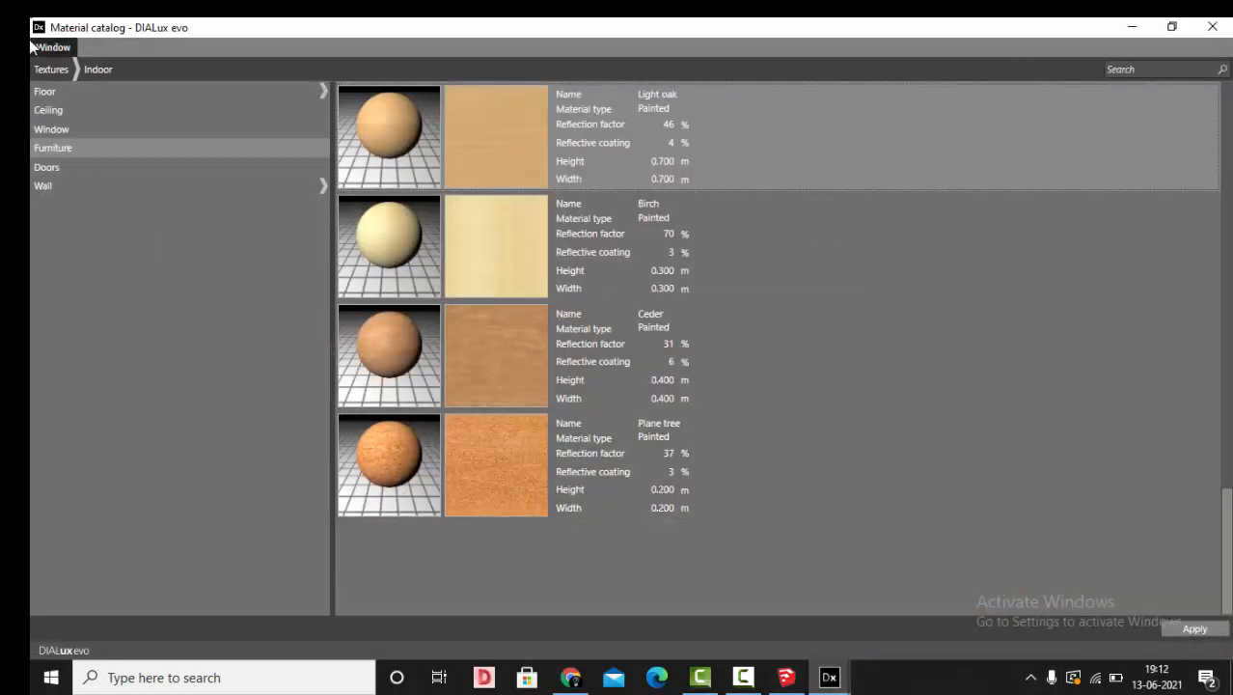
pyautogui.scroll(5, 540, 436)
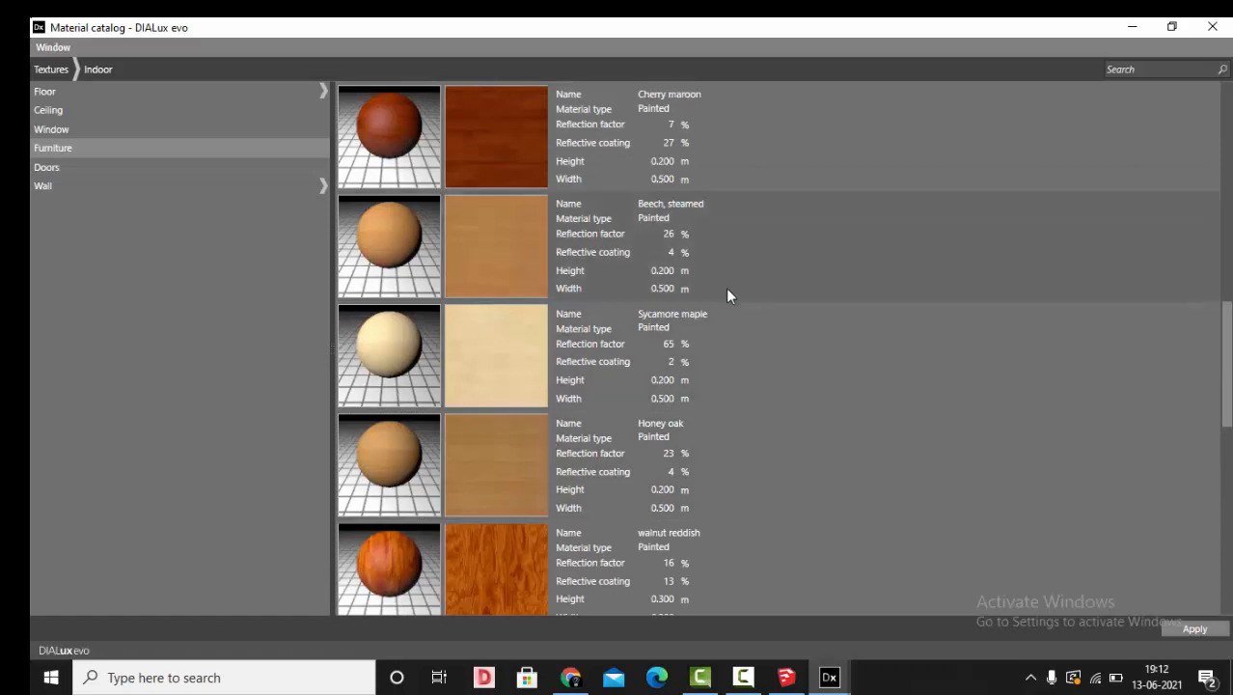
pyautogui.scroll(7, 684, 406)
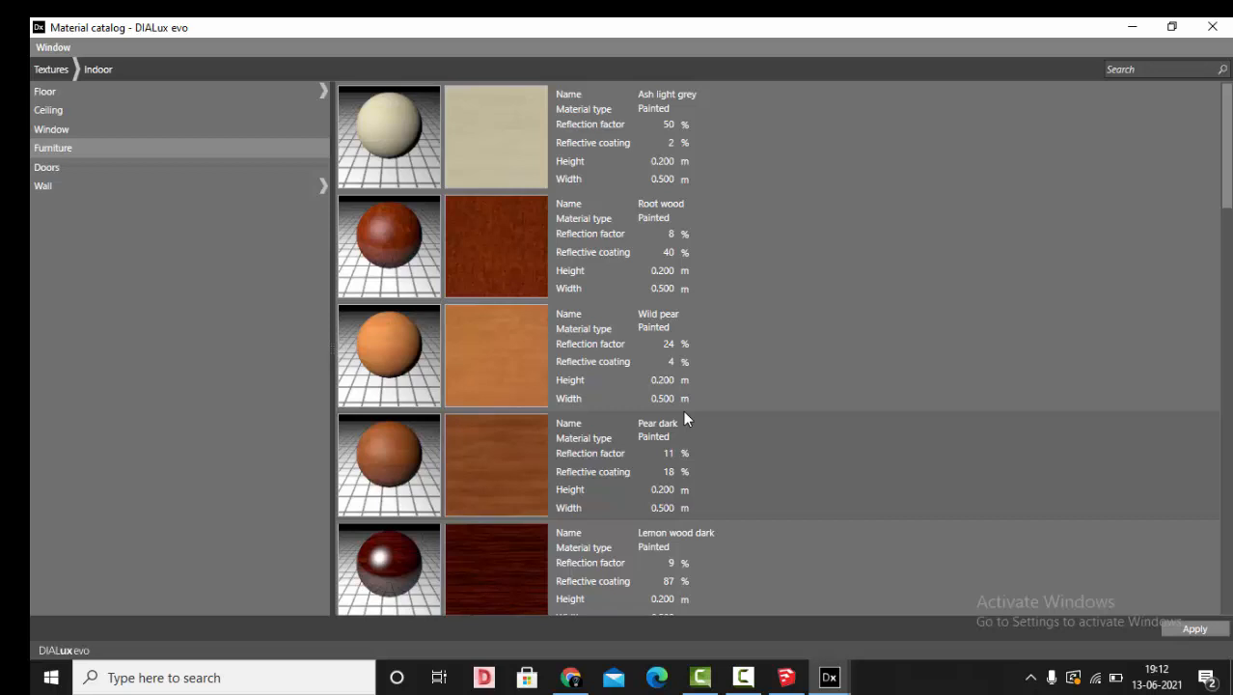
pyautogui.scroll(-6, 684, 417)
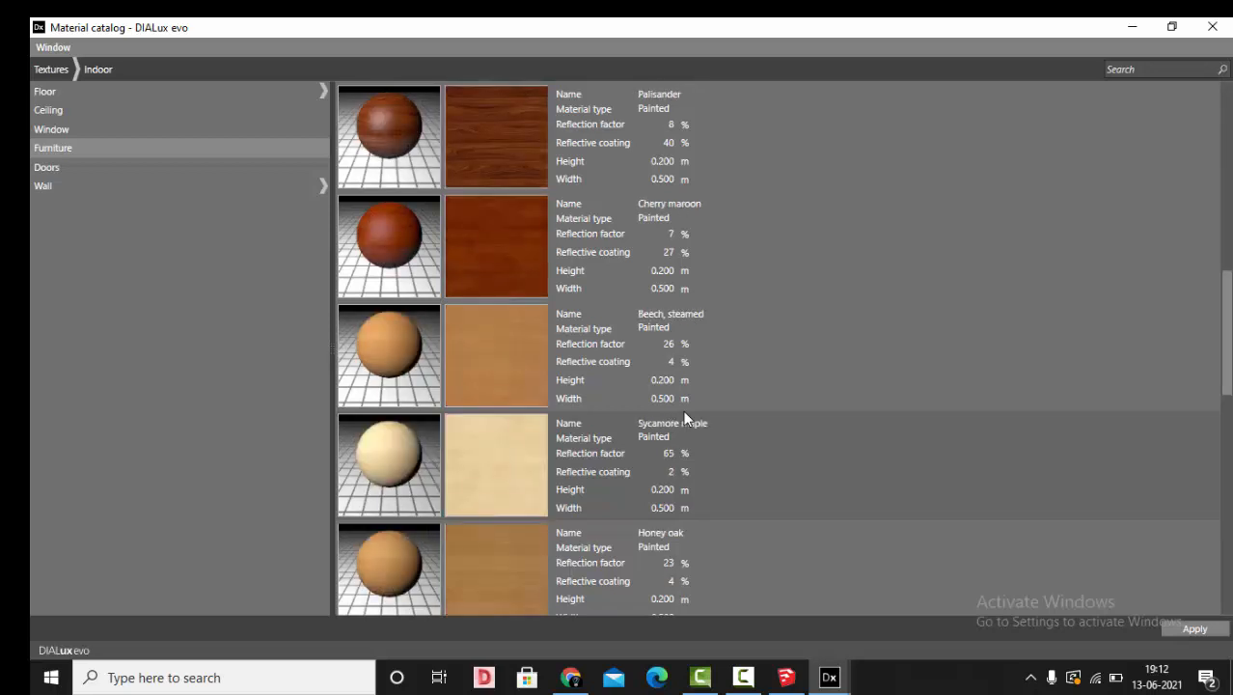
pyautogui.scroll(-5, 629, 374)
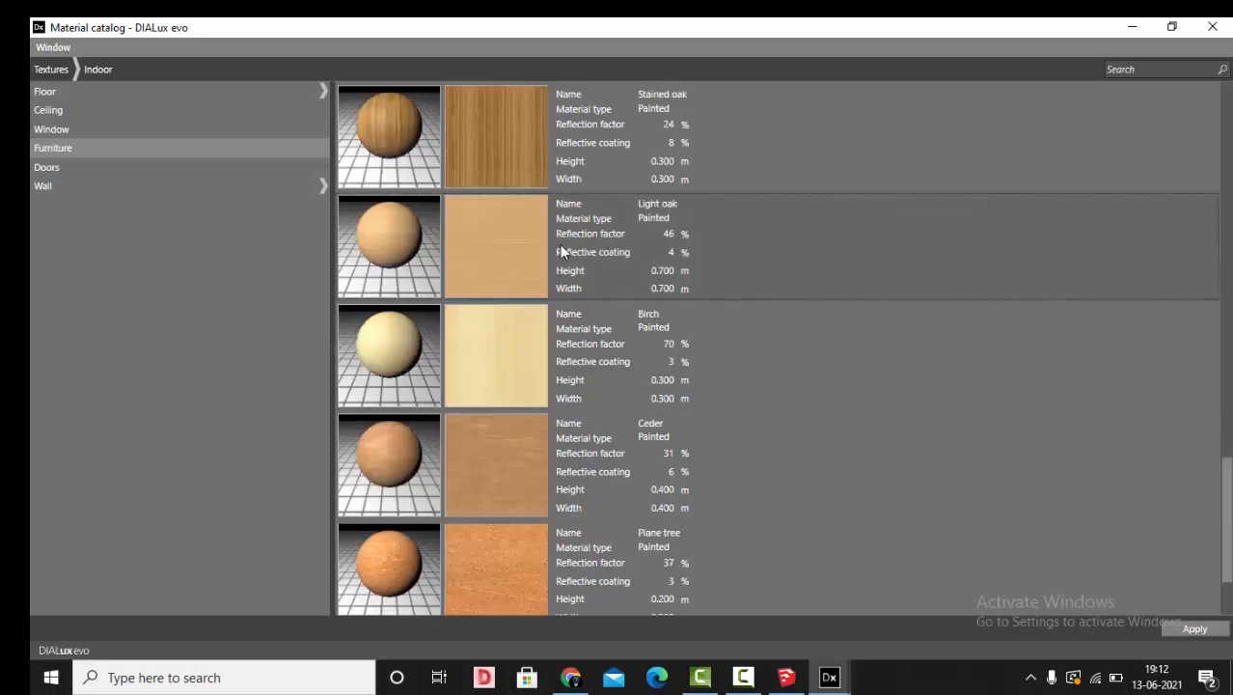
pyautogui.doubleClick(498, 233)
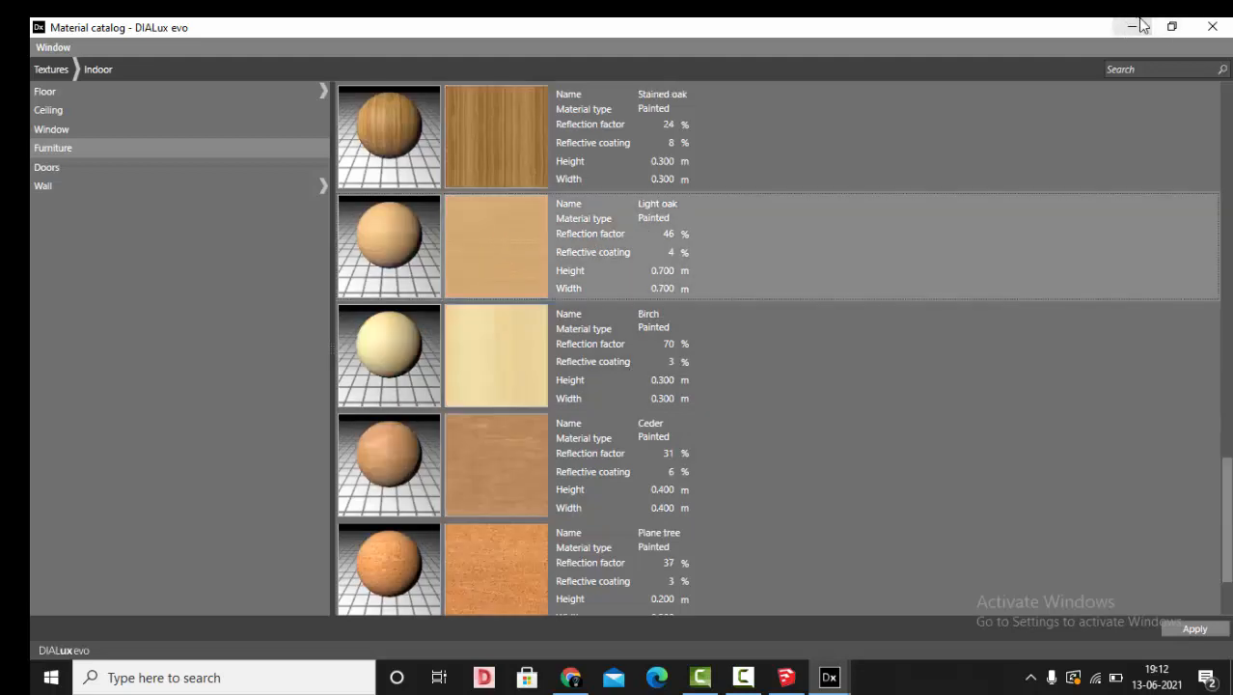
pyautogui.click(1136, 23)
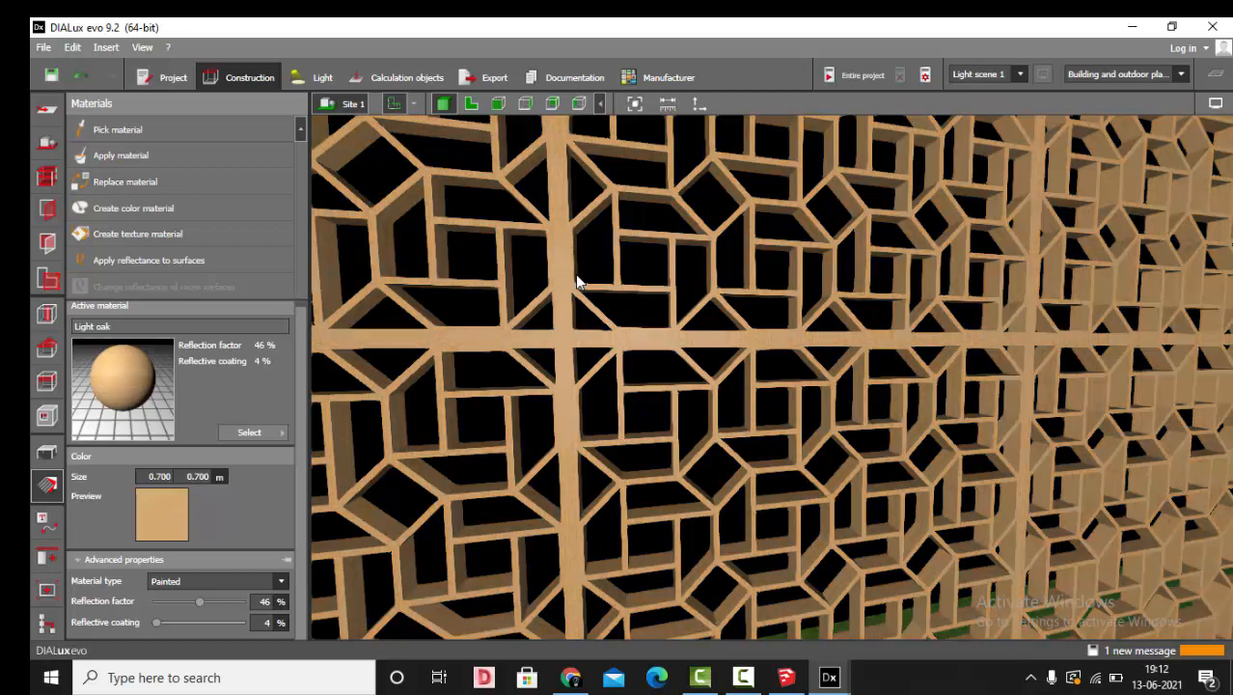
pyautogui.scroll(-5, 574, 274)
pyautogui.scroll(-3, 725, 396)
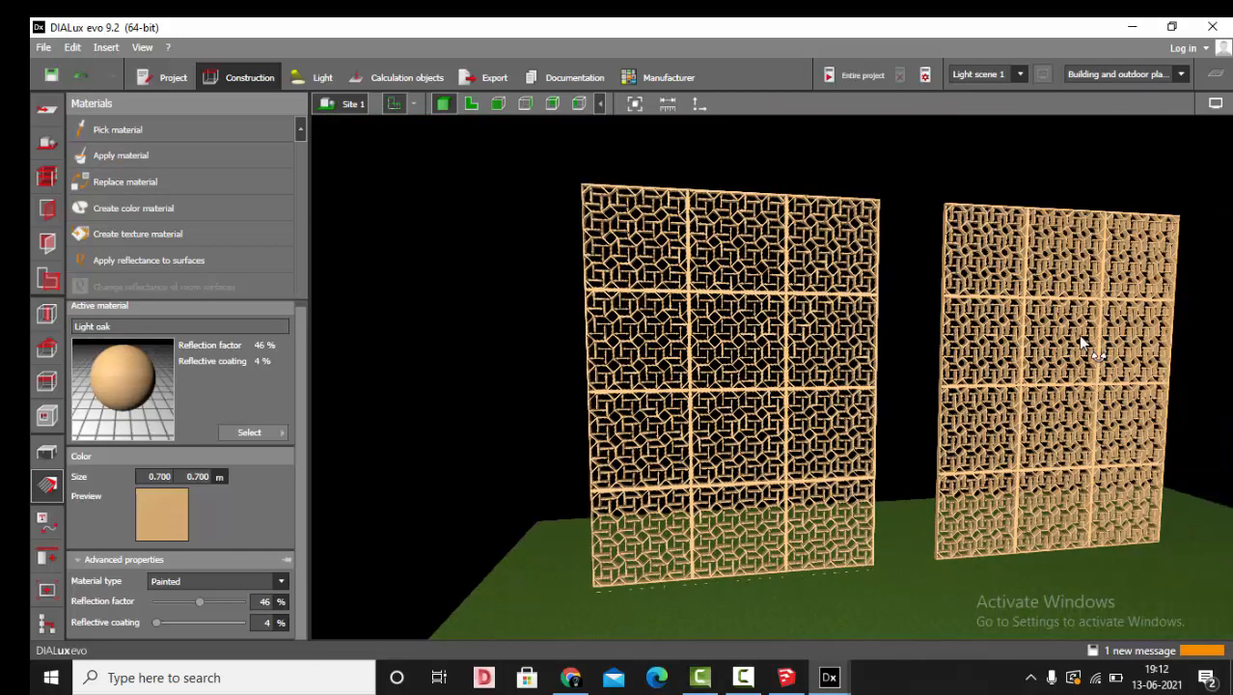
# Copy the 22-luminaire line along the same axis to a matching position in front of the second jali wall.
pyautogui.click(44, 454)
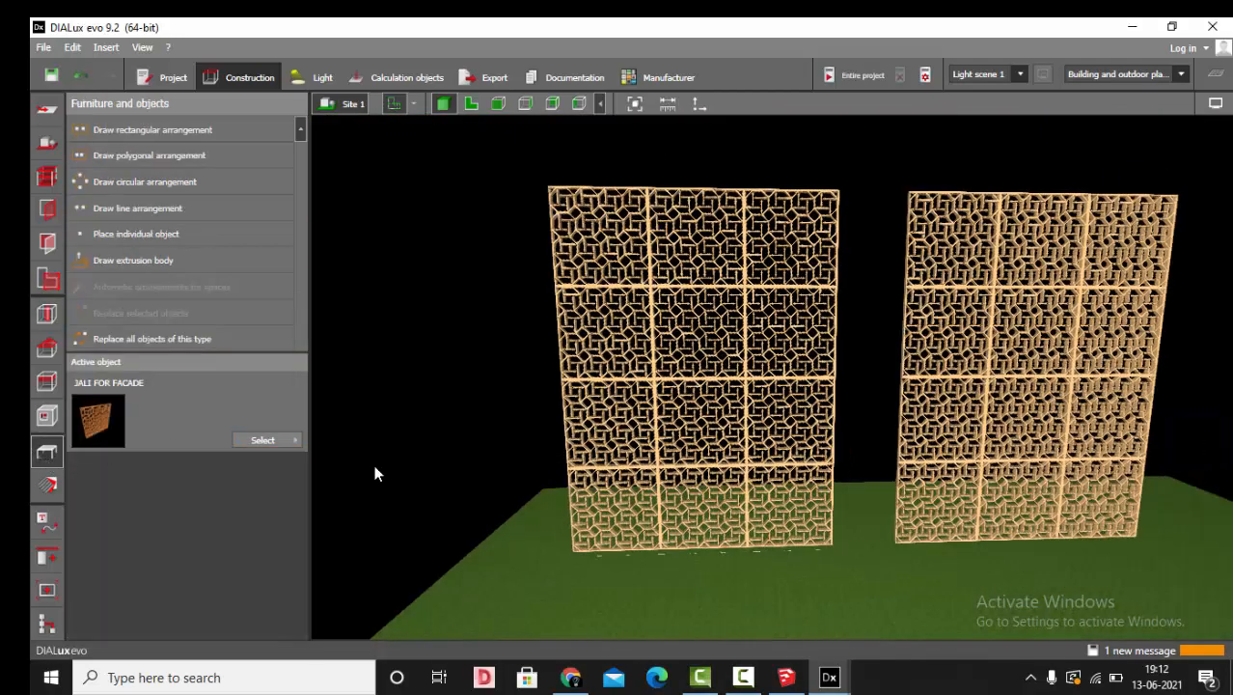
pyautogui.click(319, 77)
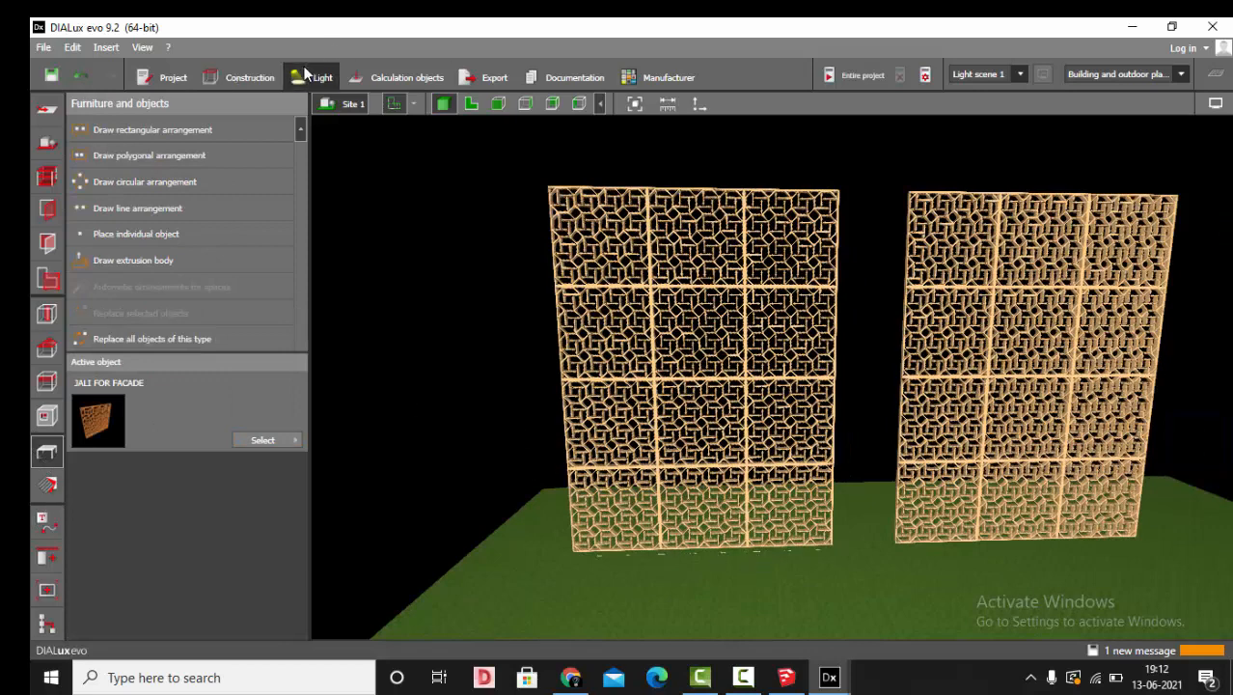
pyautogui.click(666, 549)
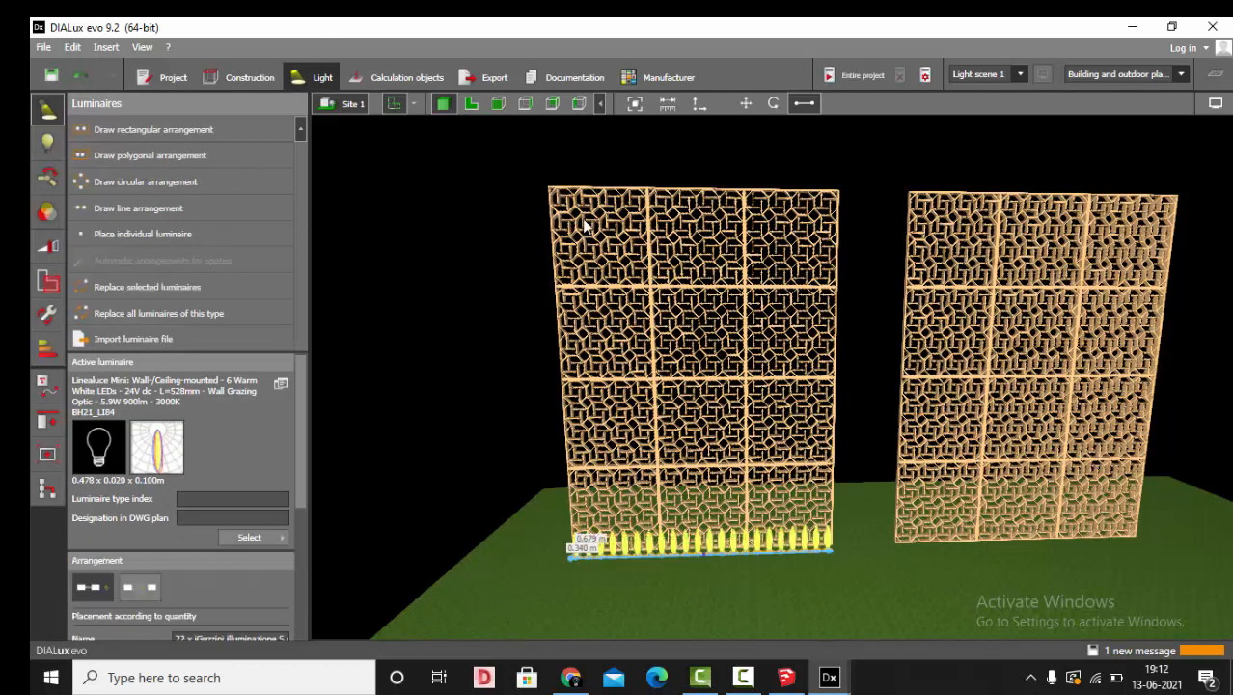
pyautogui.click(471, 105)
pyautogui.scroll(-8, 760, 383)
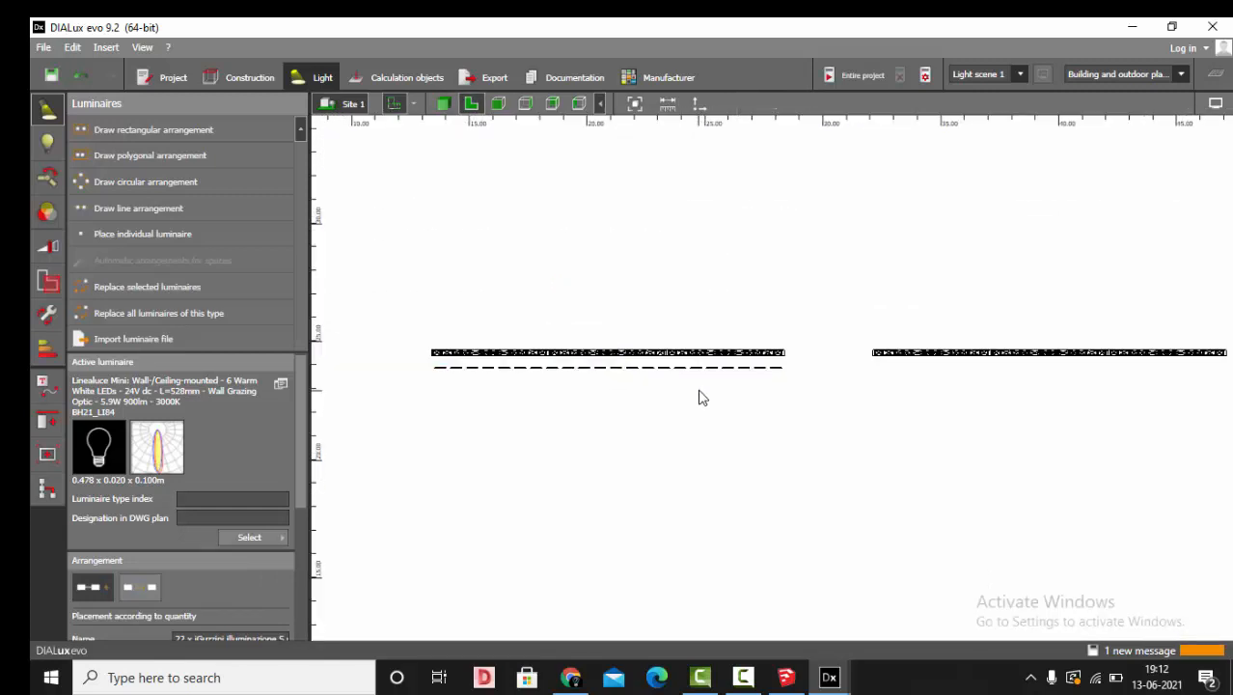
pyautogui.scroll(-3, 597, 385)
pyautogui.keyDown('ctrl'); pyautogui.moveTo(653, 372); pyautogui.dragTo(924, 374); pyautogui.keyUp('ctrl')
pyautogui.scroll(5, 924, 373)
pyautogui.click(917, 359)
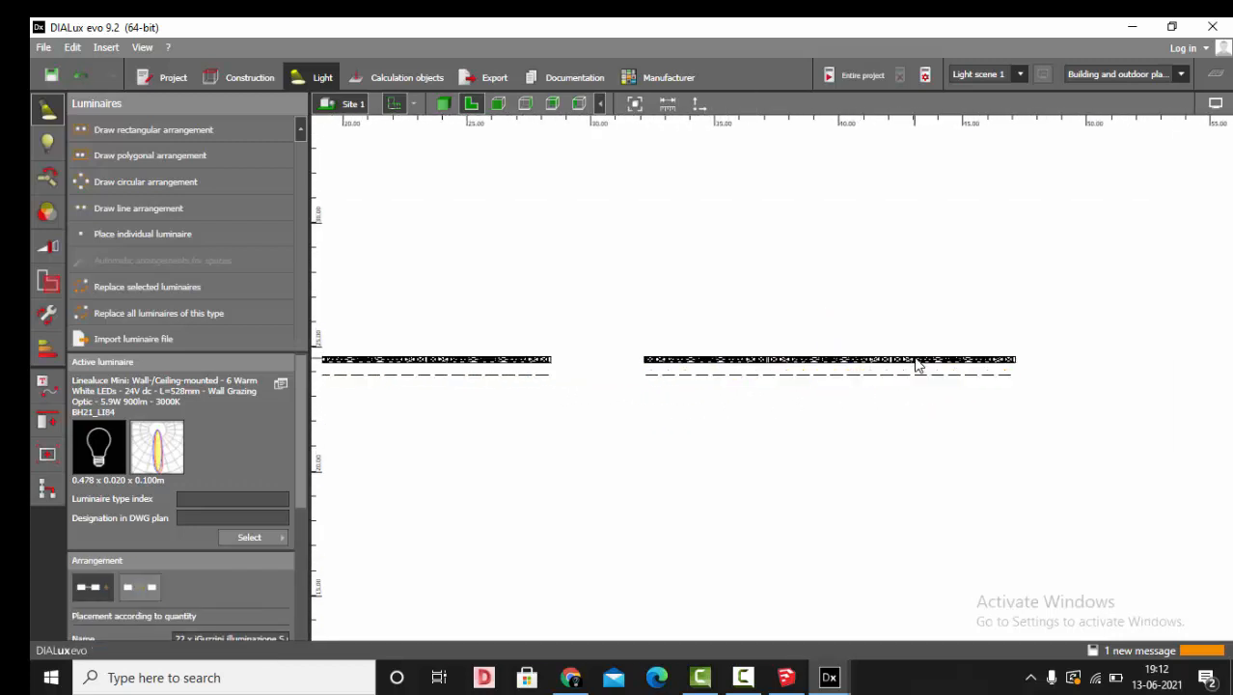
# Inspect both jali walls in 3D, select the two luminaire lines together and review their lamp properties.
pyautogui.click(443, 104)
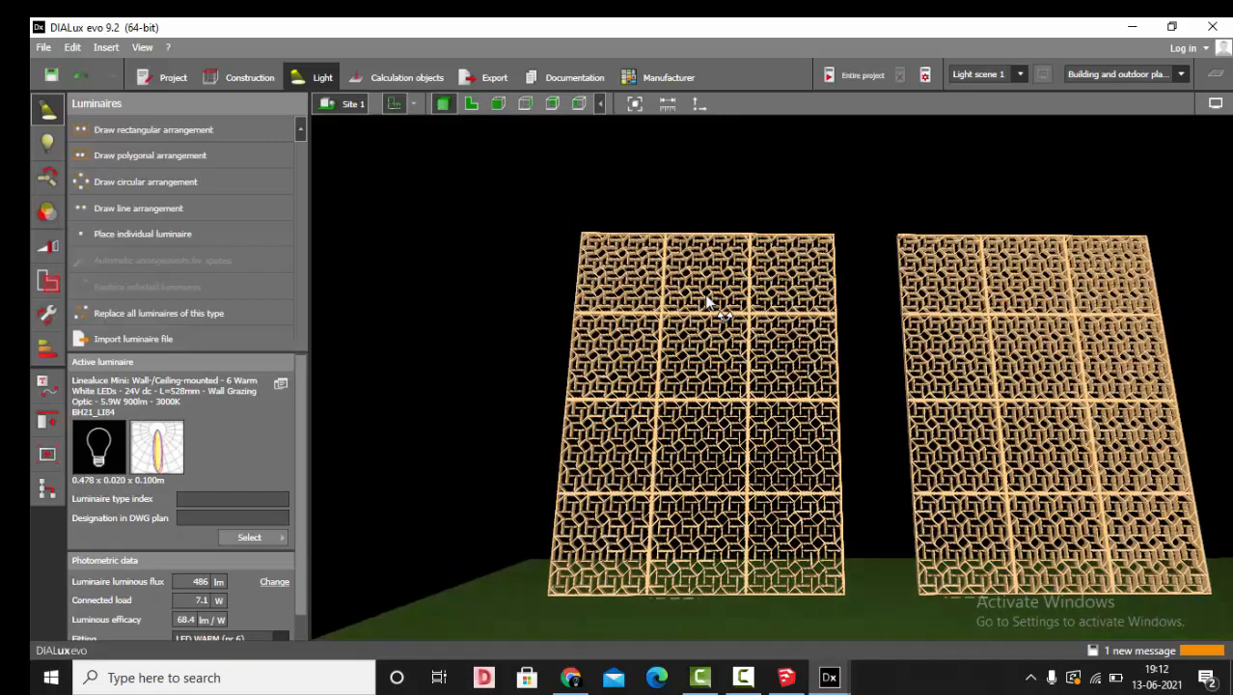
pyautogui.scroll(-2, 707, 310)
pyautogui.moveTo(707, 311); pyautogui.dragTo(740, 383, button='right')
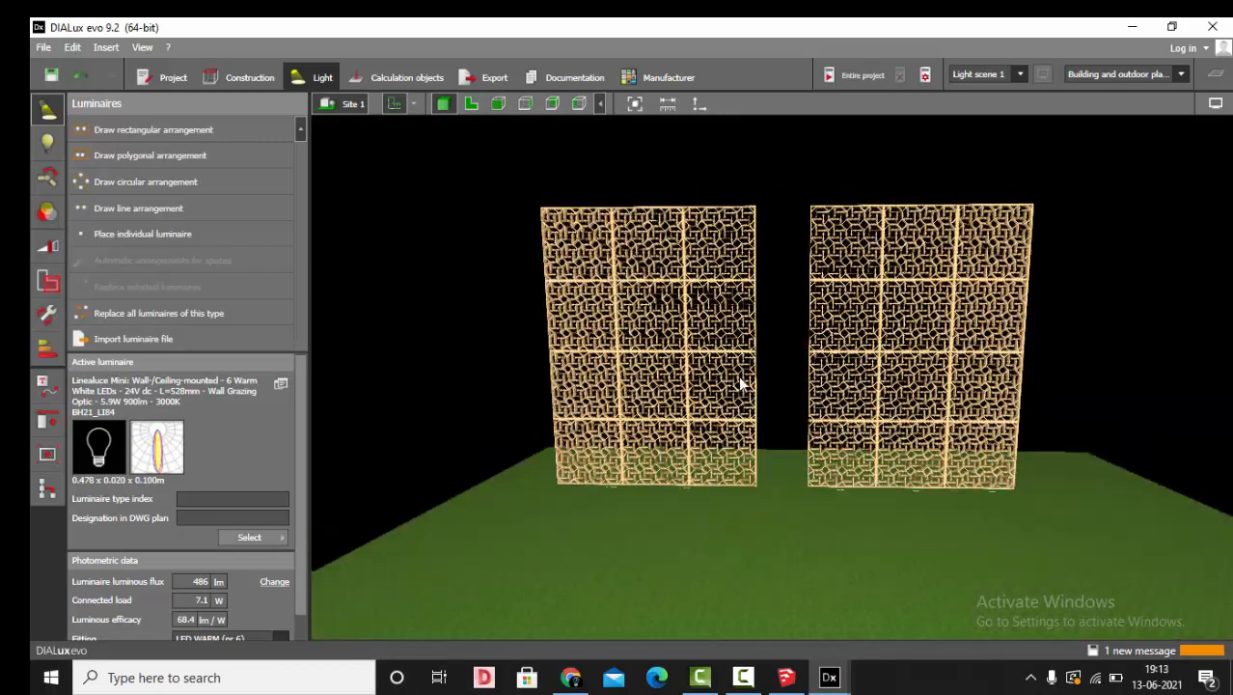
pyautogui.scroll(2, 826, 523)
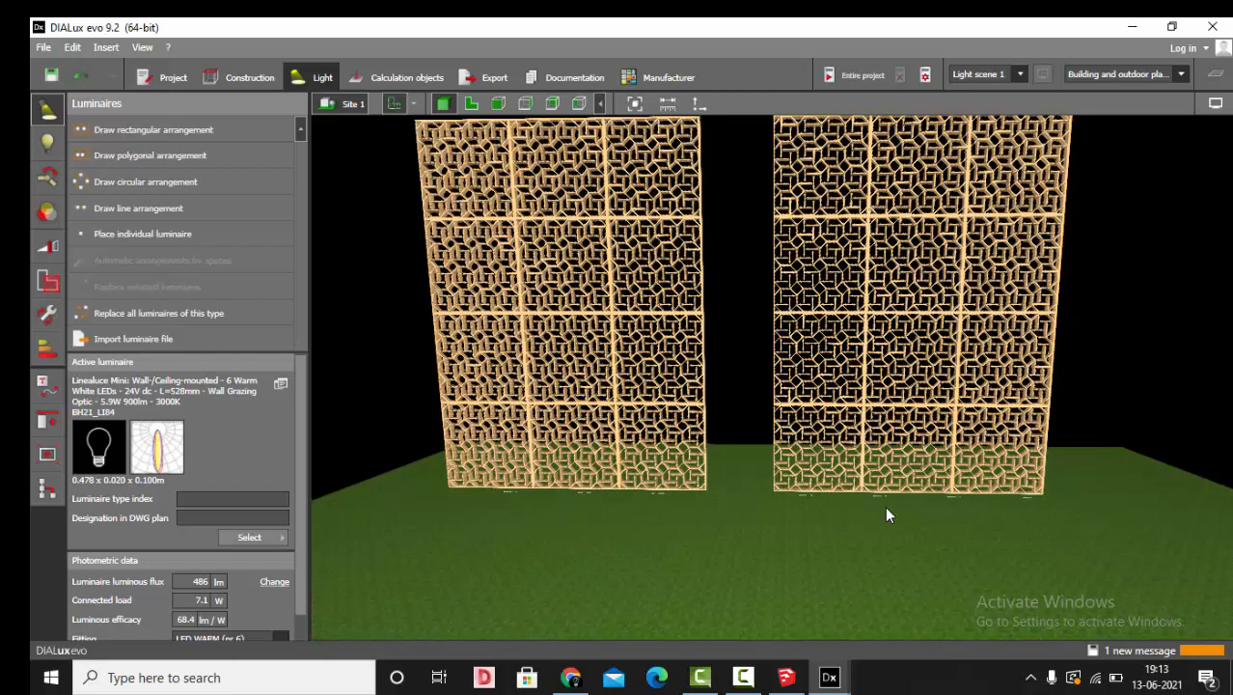
pyautogui.scroll(-2, 870, 527)
pyautogui.scroll(4, 772, 353)
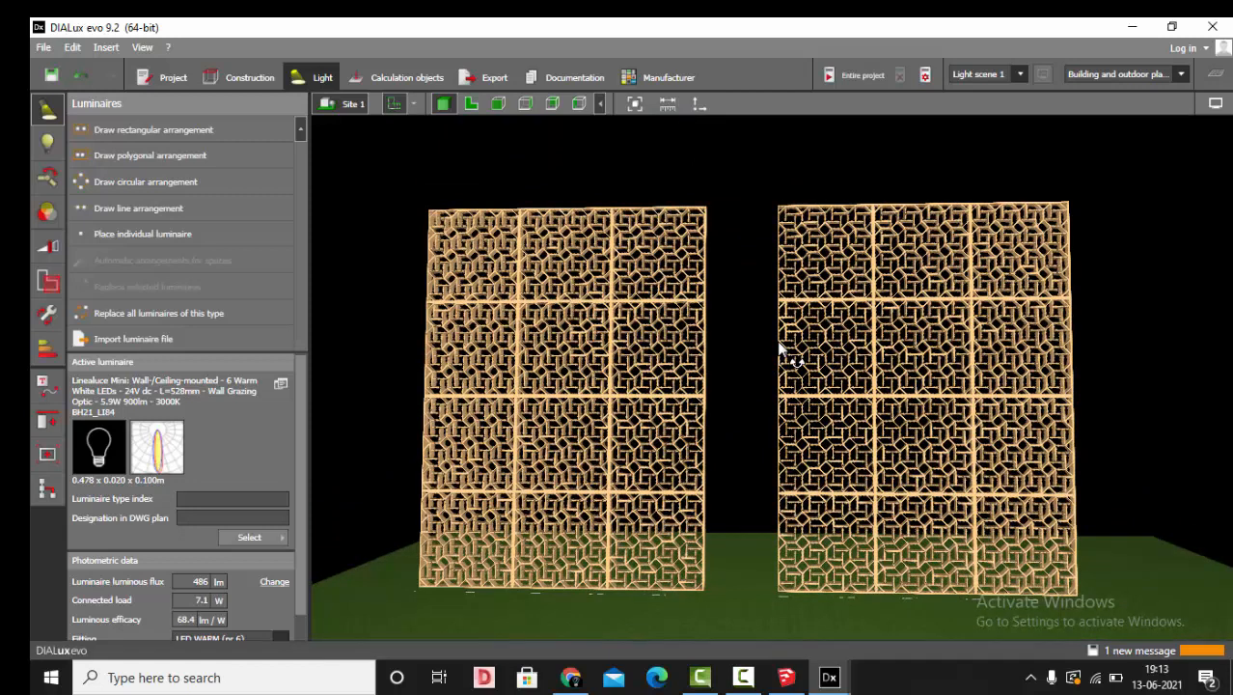
pyautogui.click(575, 590)
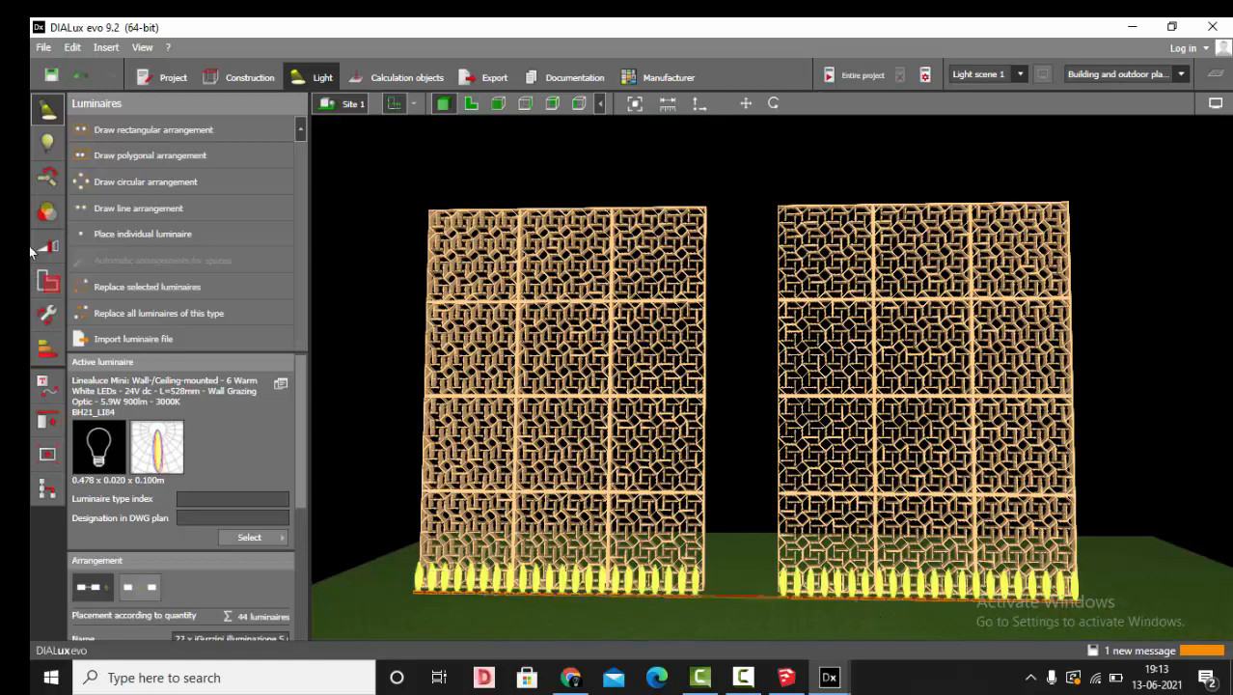
pyautogui.click(51, 145)
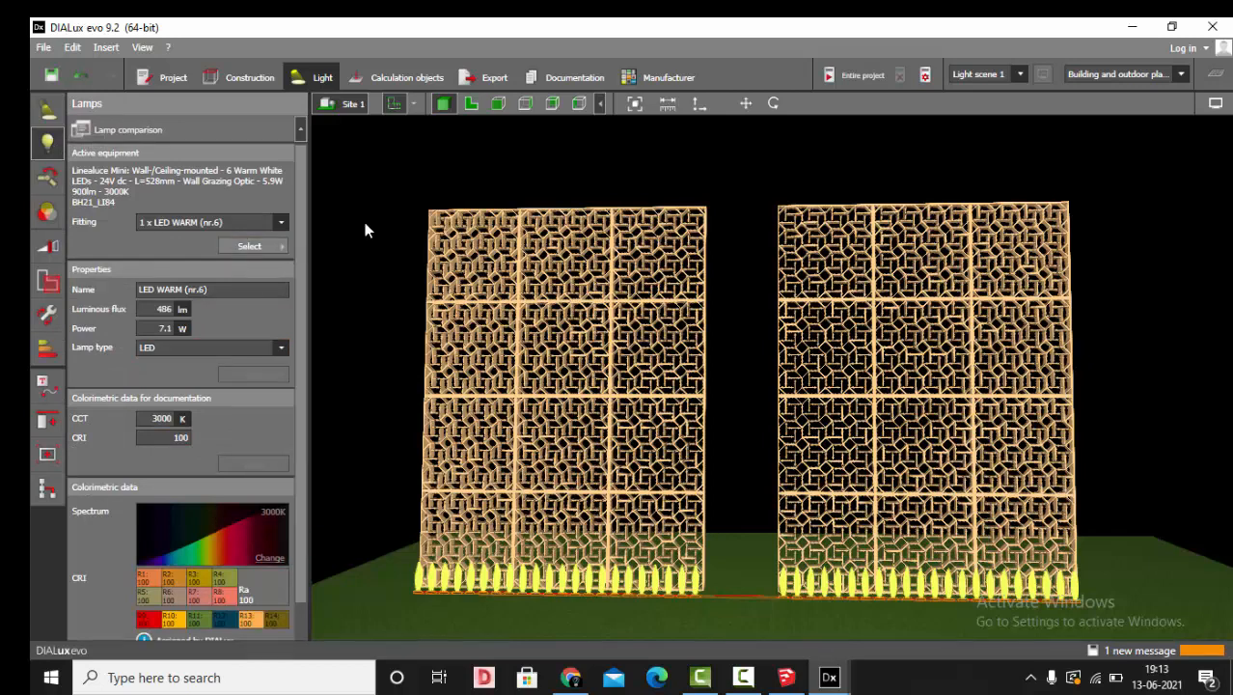
pyautogui.click(329, 286)
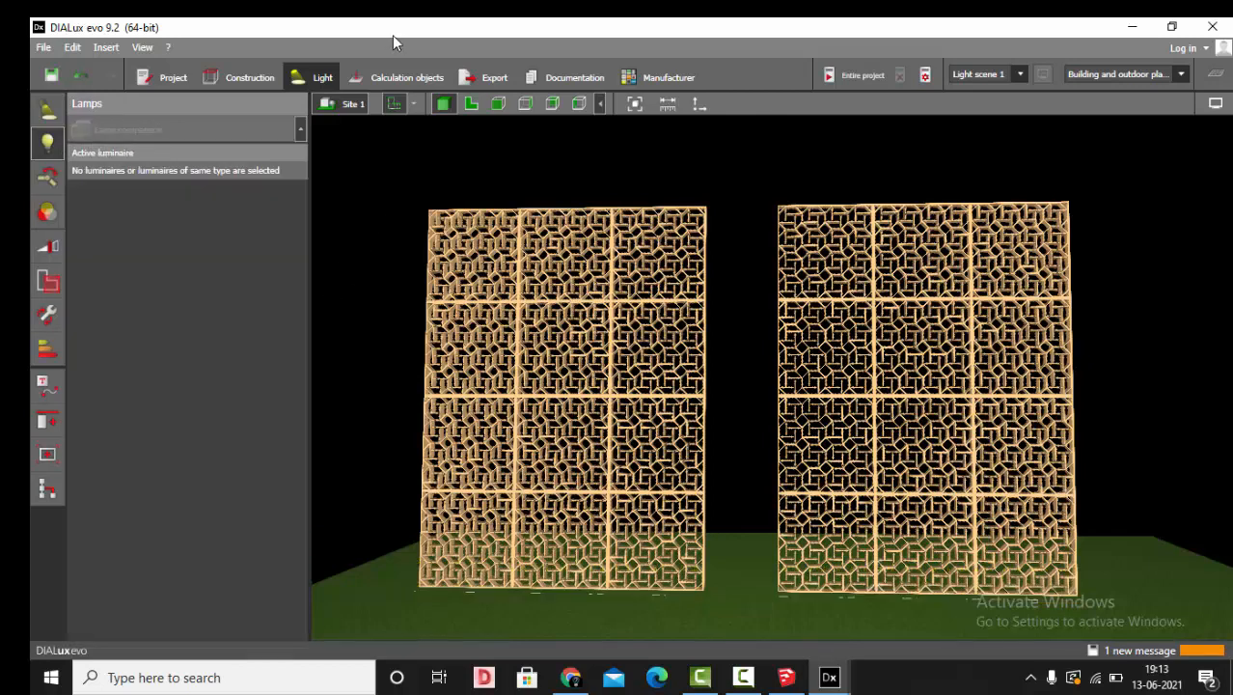
# Run the lighting calculation for the entire project from the calculation objects mode.
pyautogui.click(407, 78)
pyautogui.click(865, 74)
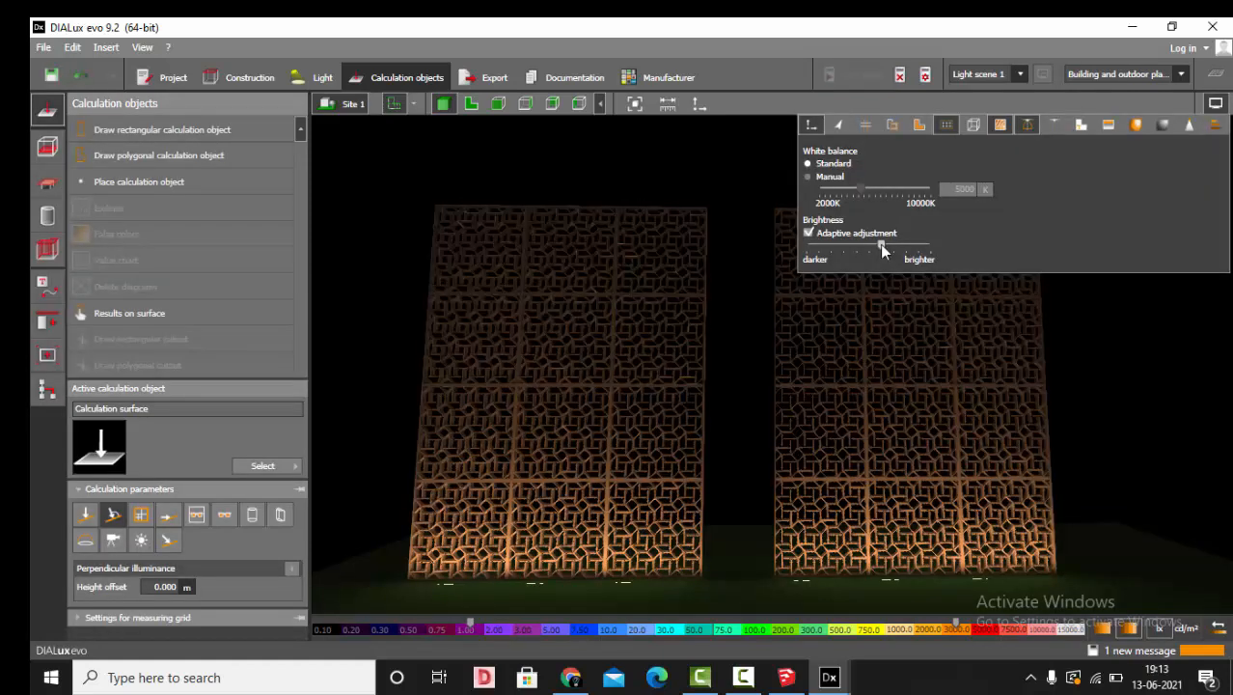
# Raise the display brightness with adaptive adjustment on and set the white balance manually to 4794 K.
pyautogui.moveTo(880, 244); pyautogui.dragTo(917, 260)
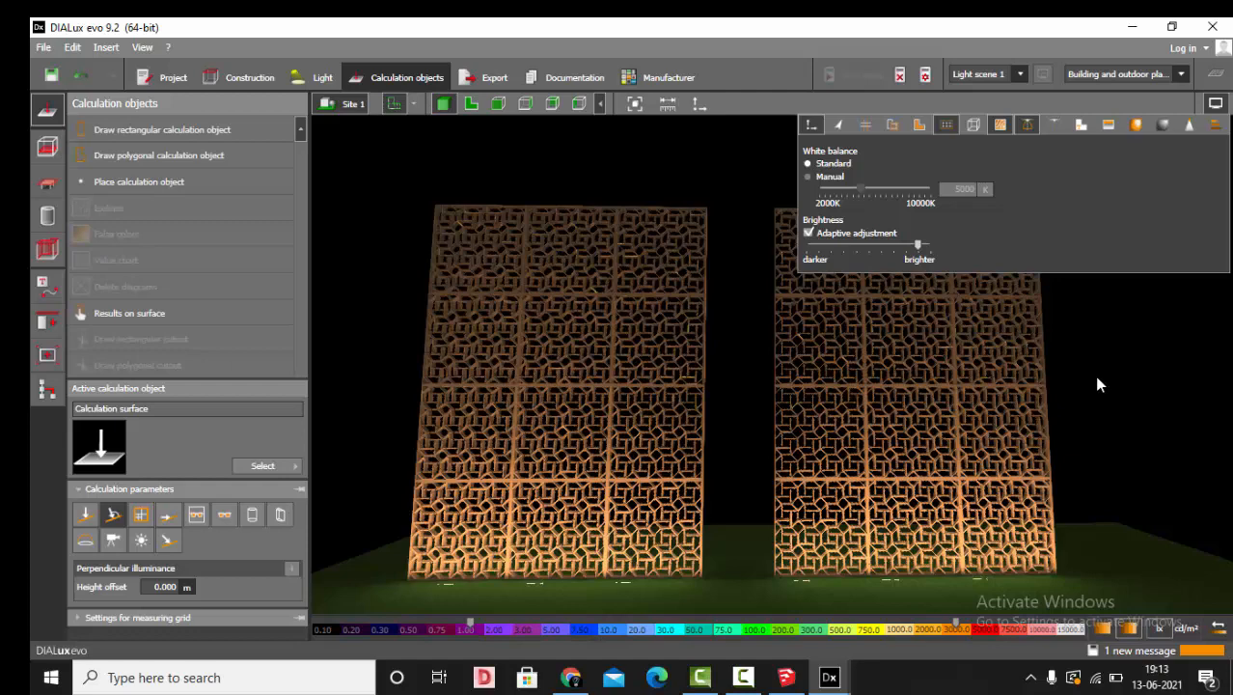
pyautogui.click(827, 178)
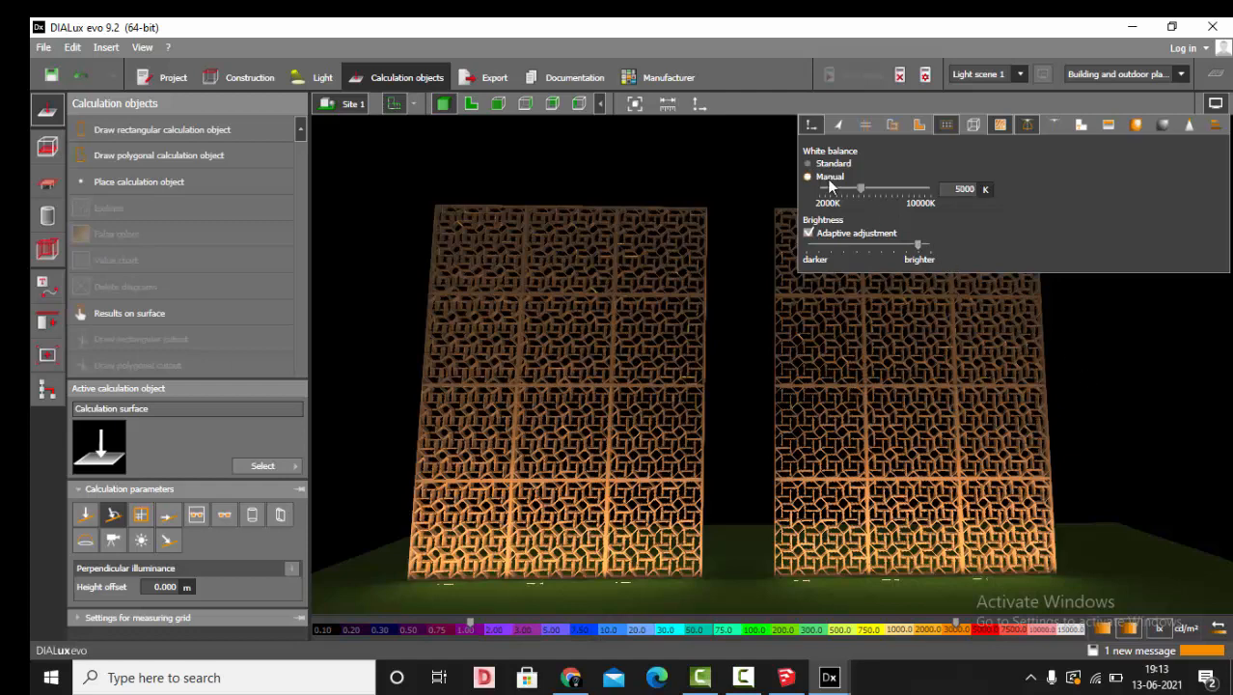
pyautogui.click(1126, 389)
pyautogui.scroll(-3, 1035, 390)
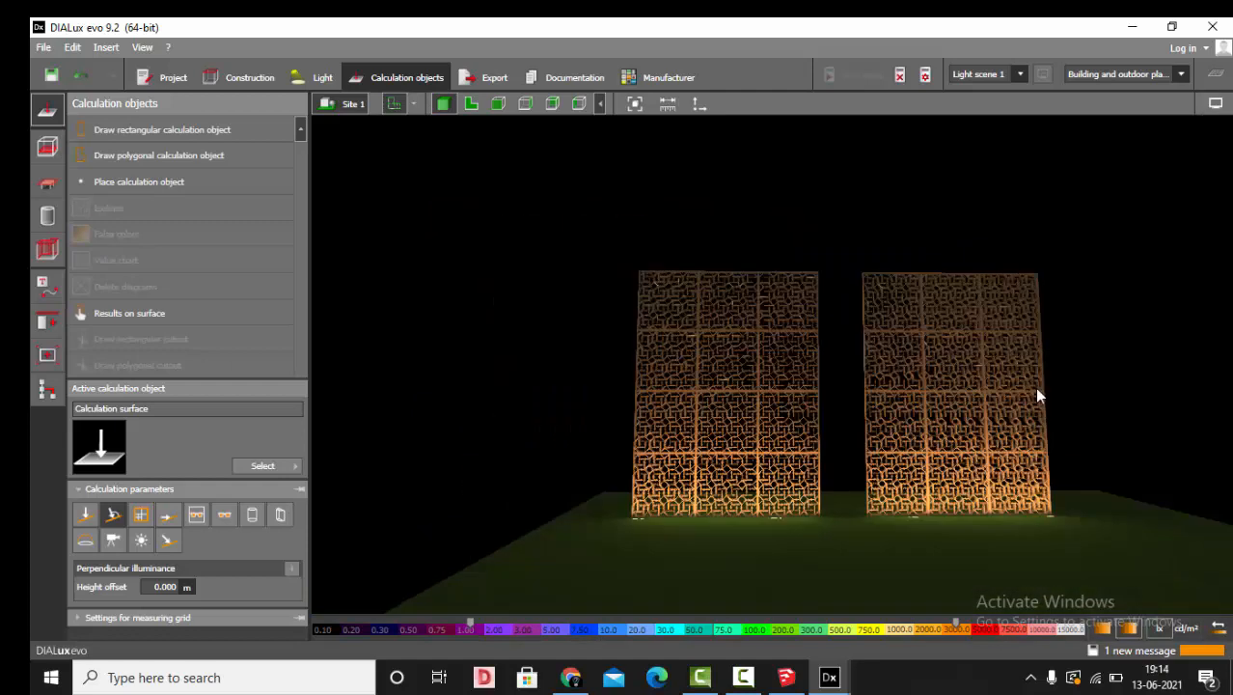
pyautogui.scroll(3, 1035, 390)
pyautogui.moveTo(1122, 369); pyautogui.dragTo(1129, 381, button='right')
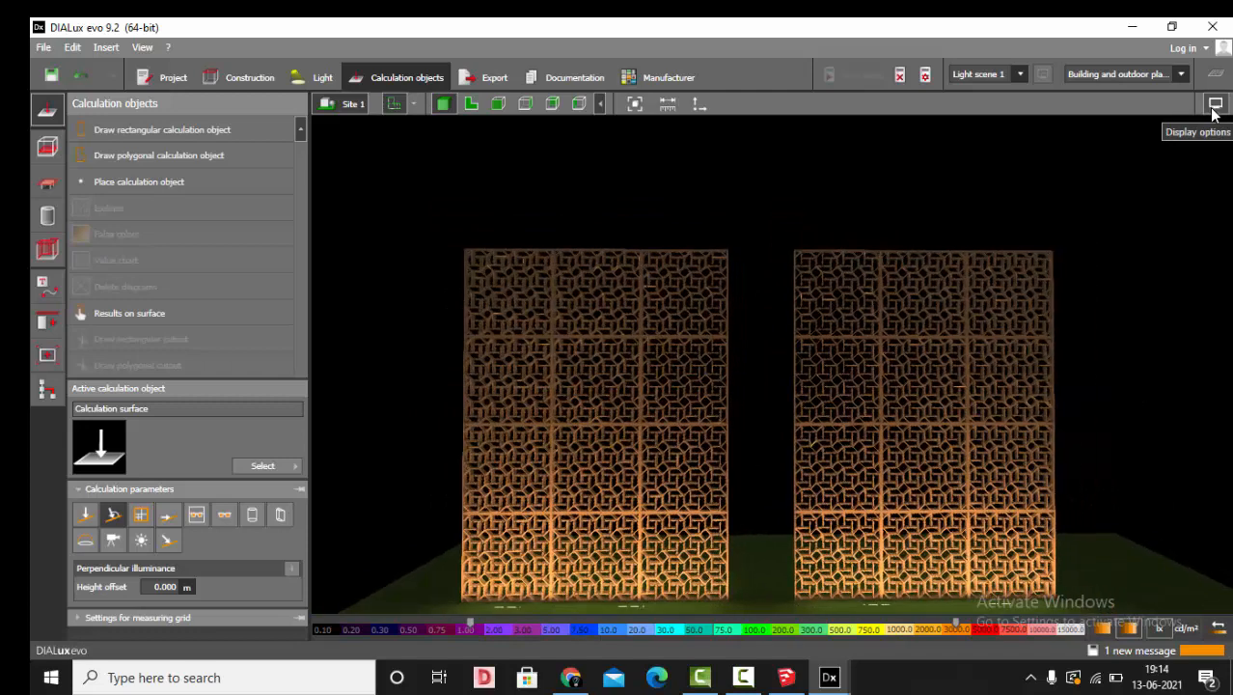
pyautogui.click(1215, 103)
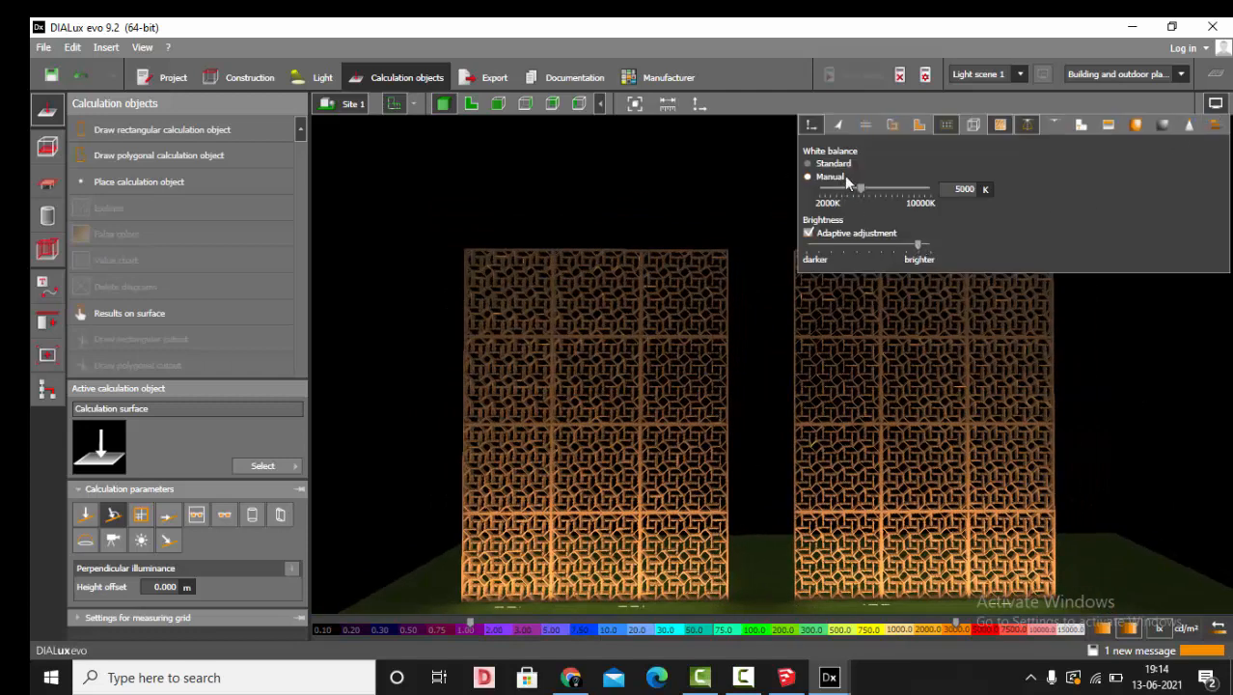
pyautogui.moveTo(858, 188)
pyautogui.mouseDown()
pyautogui.moveTo(881, 187)
pyautogui.moveTo(819, 193)
pyautogui.moveTo(924, 196)
pyautogui.moveTo(856, 195)
pyautogui.mouseUp()
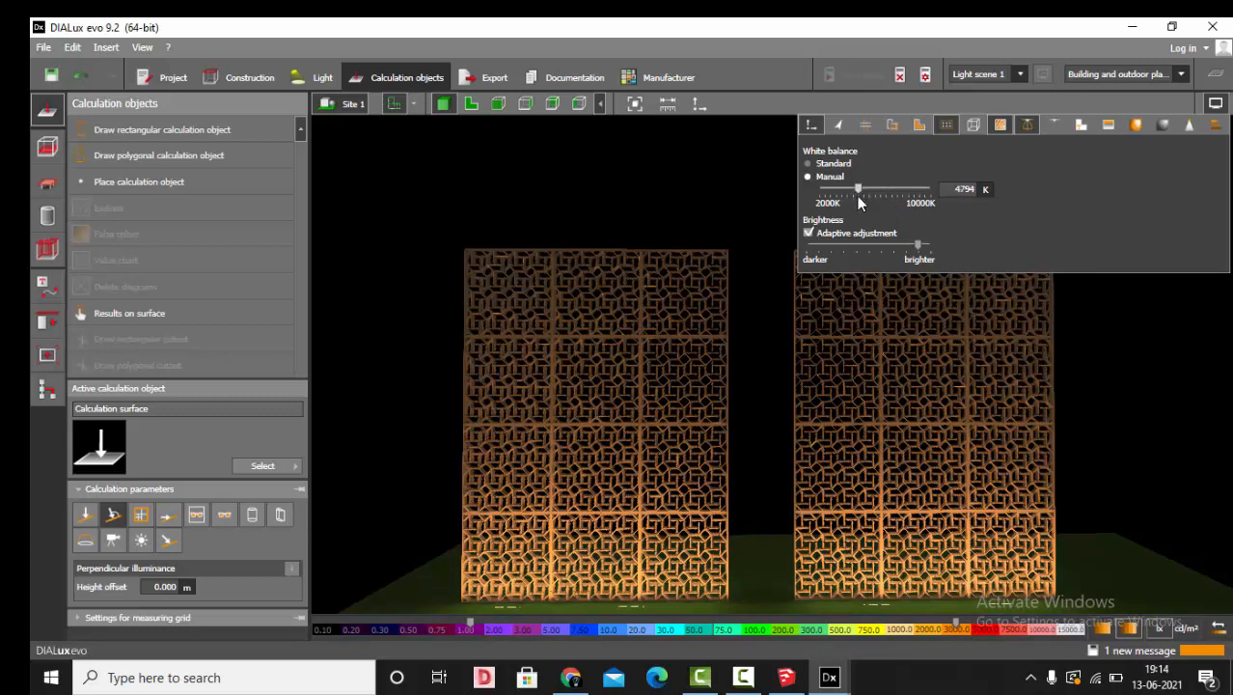
# Examine the calculated light effect on both jali walls in 3D, from the front and from an angle.
pyautogui.click(1074, 329)
pyautogui.scroll(-2, 998, 221)
pyautogui.scroll(2, 617, 447)
pyautogui.moveTo(743, 425); pyautogui.dragTo(834, 406, button='right')
pyautogui.moveTo(891, 363); pyautogui.dragTo(797, 410, button='right')
pyautogui.scroll(-3, 783, 368)
pyautogui.scroll(3, 553, 378)
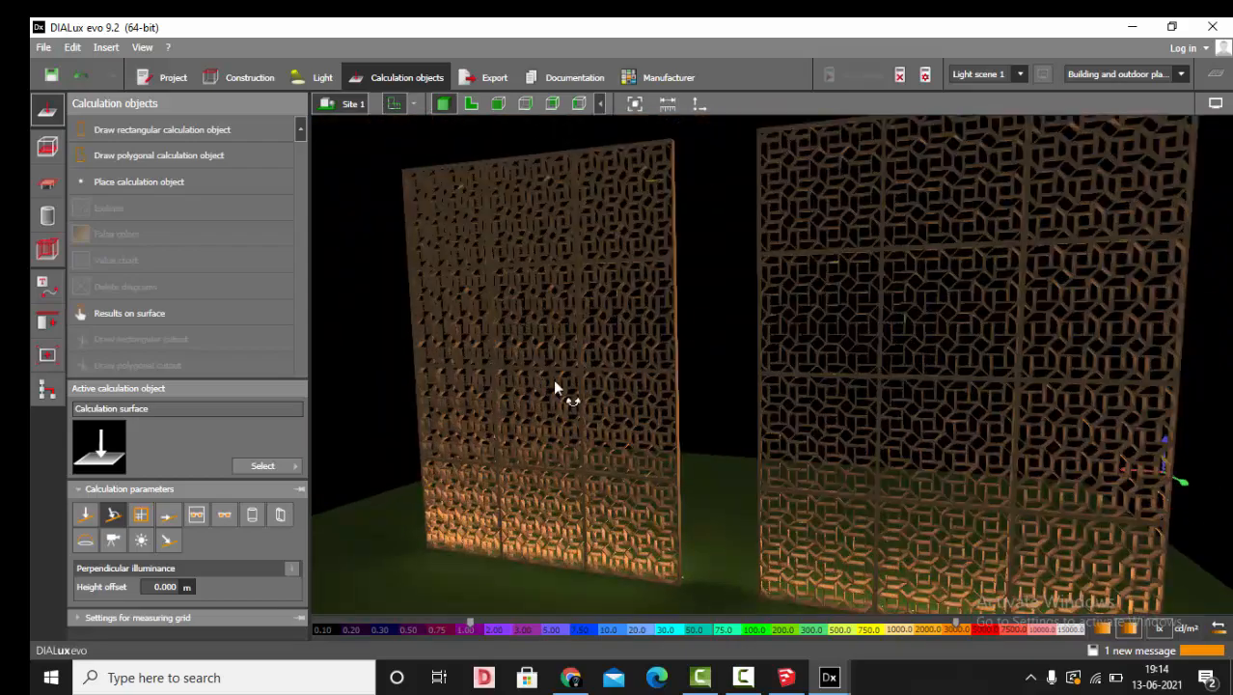
pyautogui.moveTo(553, 381); pyautogui.dragTo(815, 498, button='right')
# Show the results in false colours and examine the illuminance distribution on the jali lattice and the ground against the lux scale.
pyautogui.click(1215, 103)
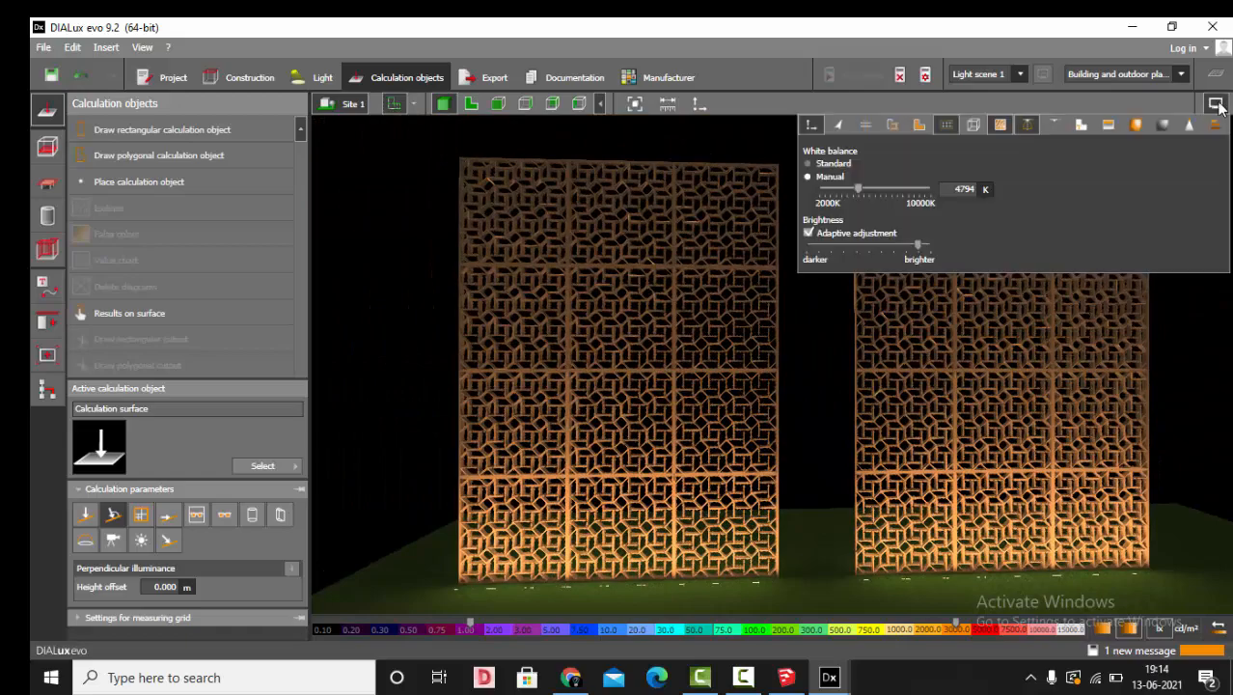
pyautogui.click(1137, 125)
pyautogui.scroll(5, 596, 586)
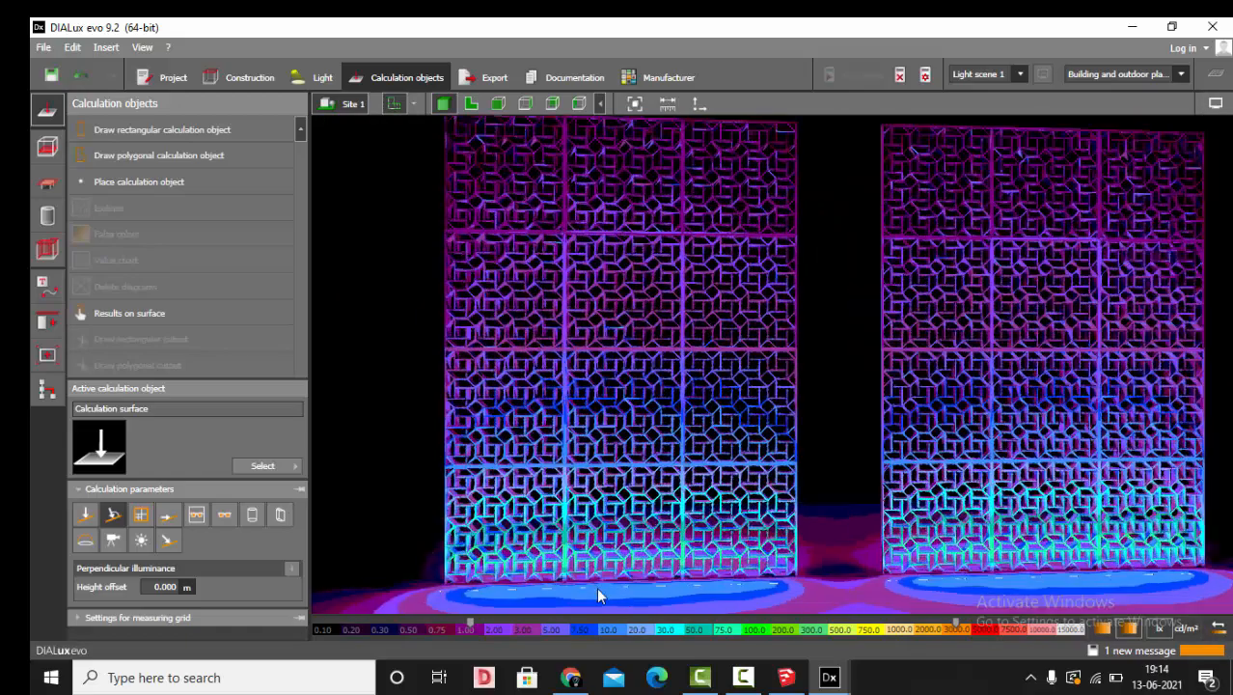
pyautogui.scroll(-1, 711, 566)
pyautogui.scroll(-3, 711, 566)
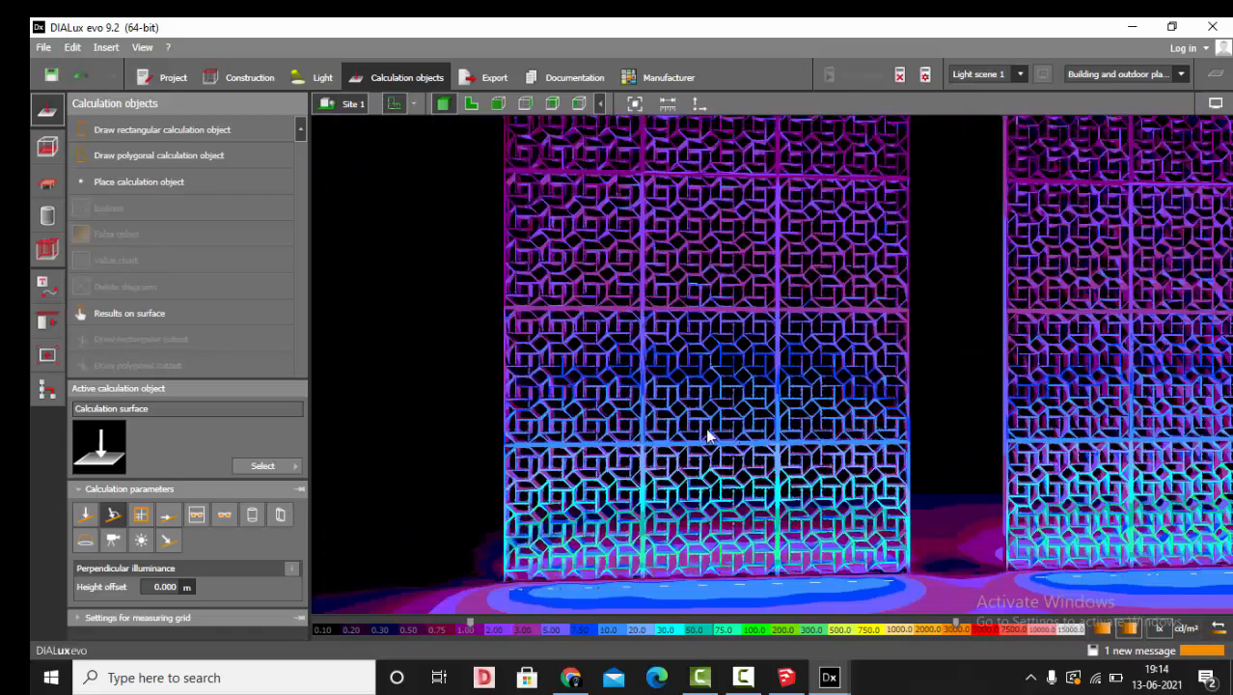
pyautogui.moveTo(614, 636)
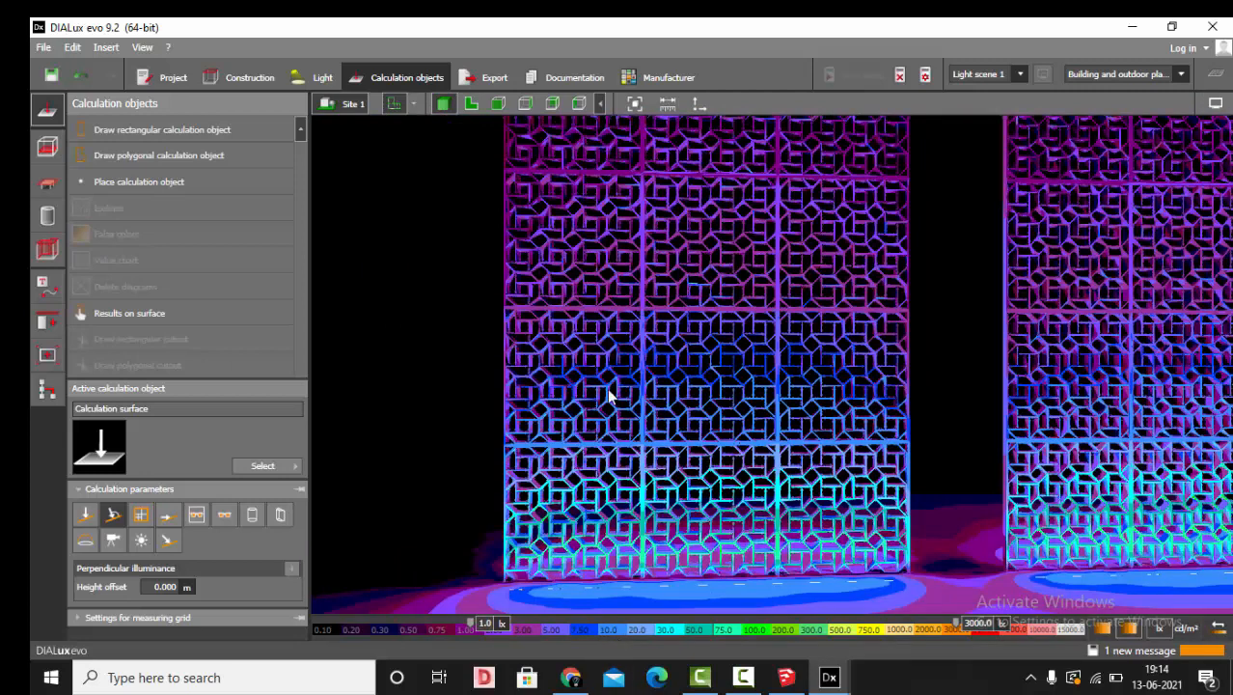
pyautogui.scroll(-2, 682, 561)
pyautogui.scroll(4, 675, 411)
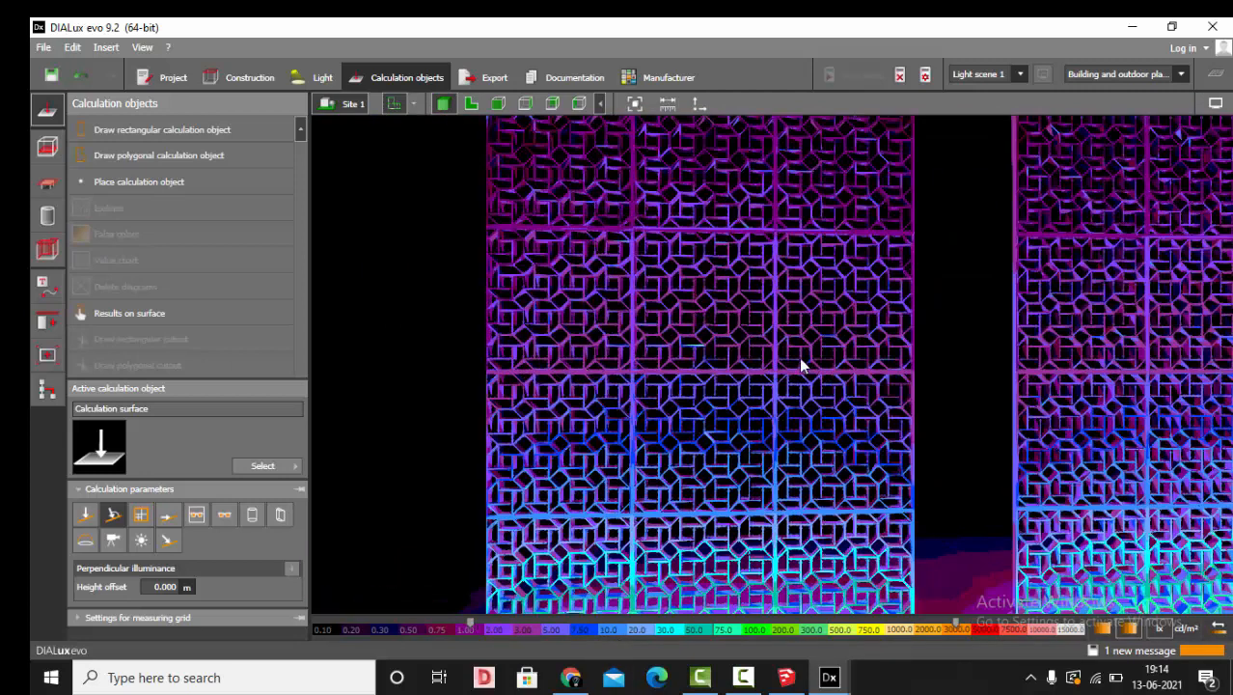
pyautogui.scroll(4, 713, 242)
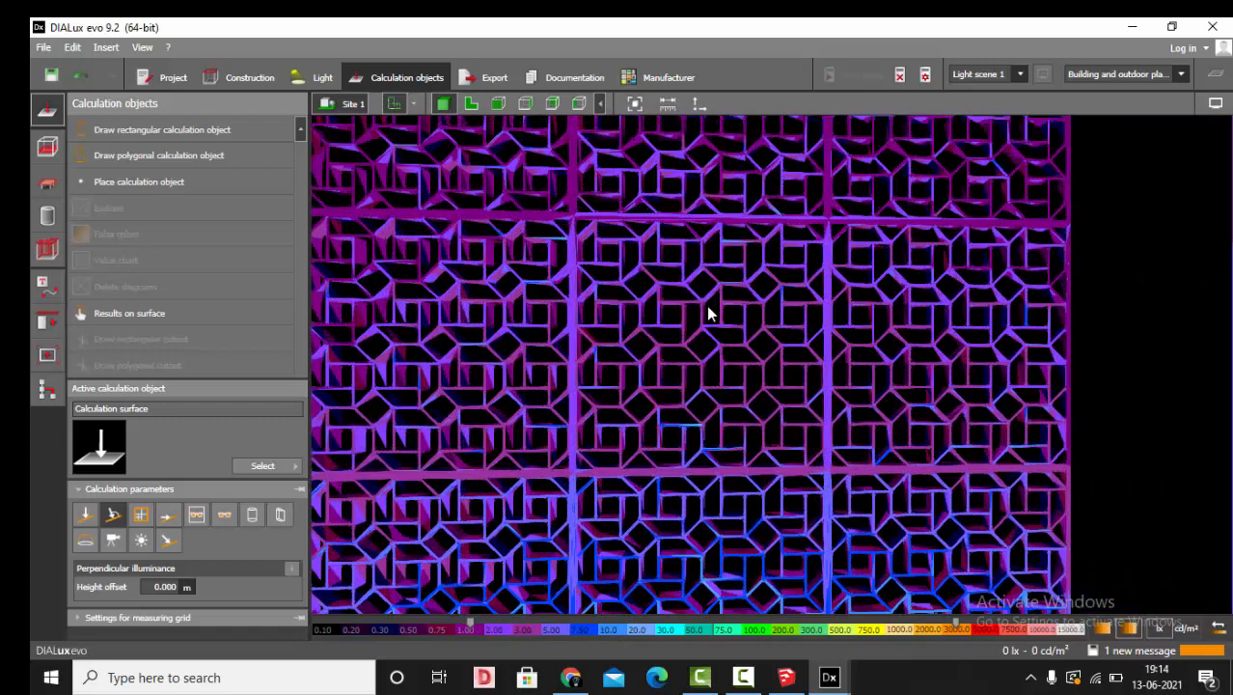
pyautogui.scroll(1, 701, 323)
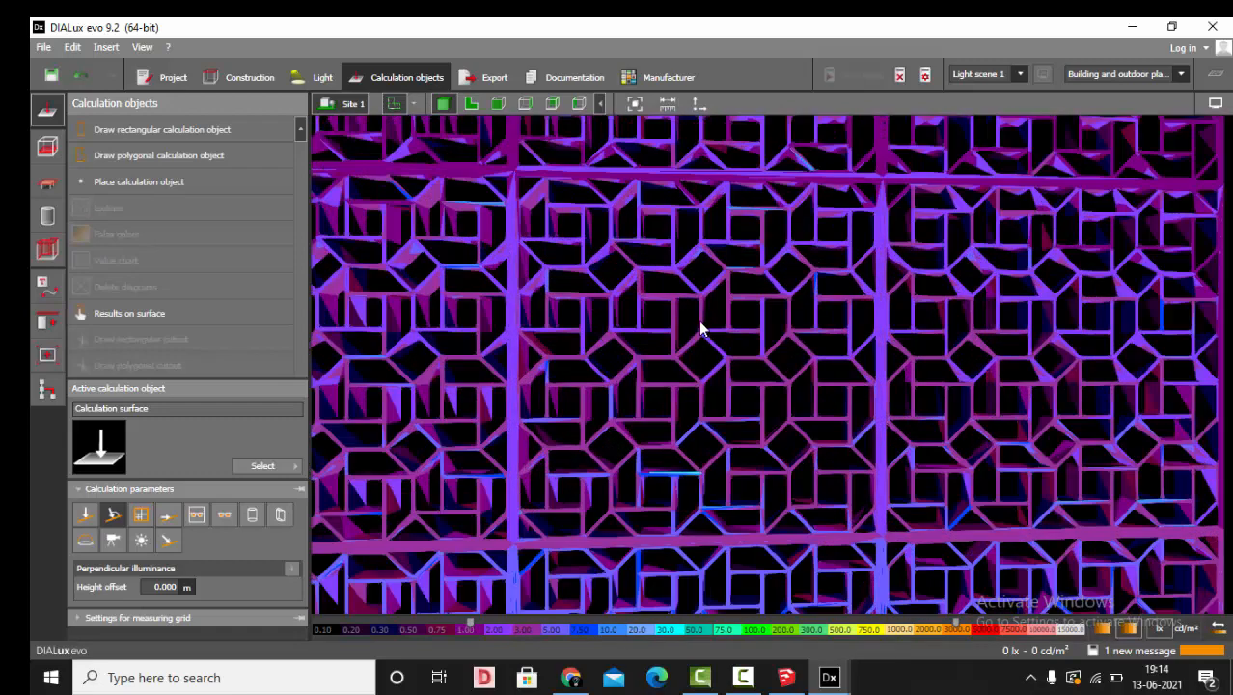
pyautogui.scroll(2, 701, 326)
pyautogui.scroll(1, 699, 326)
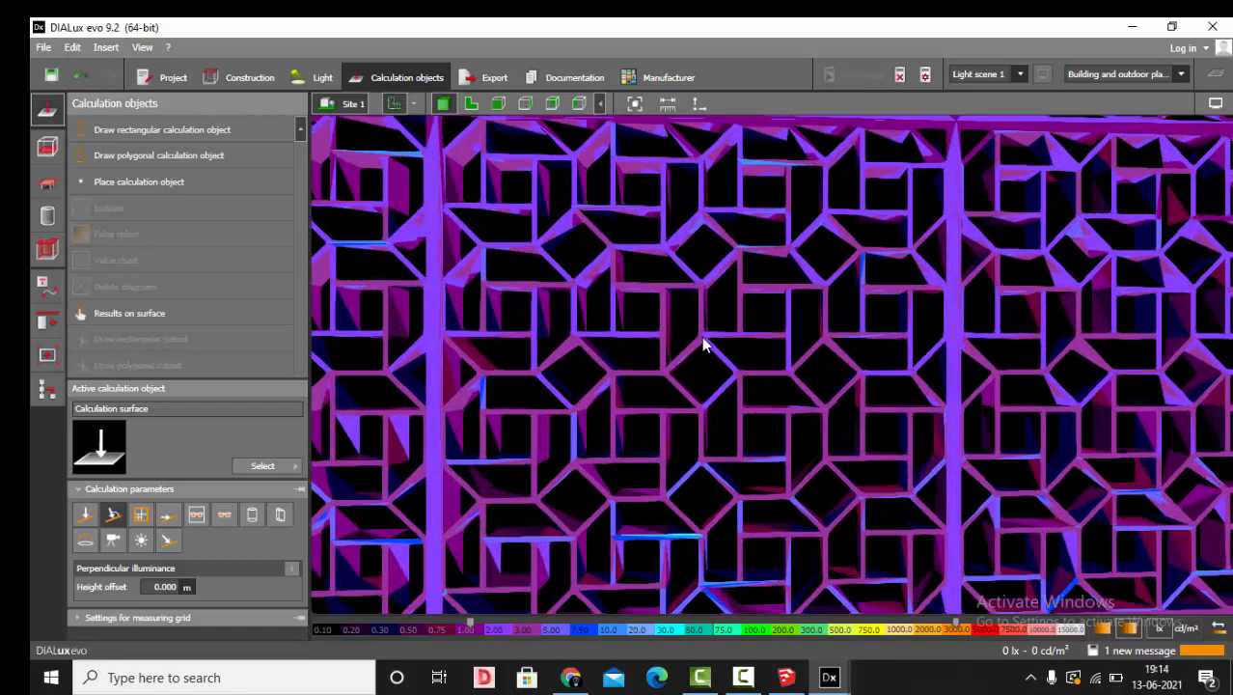
pyautogui.scroll(-5, 707, 301)
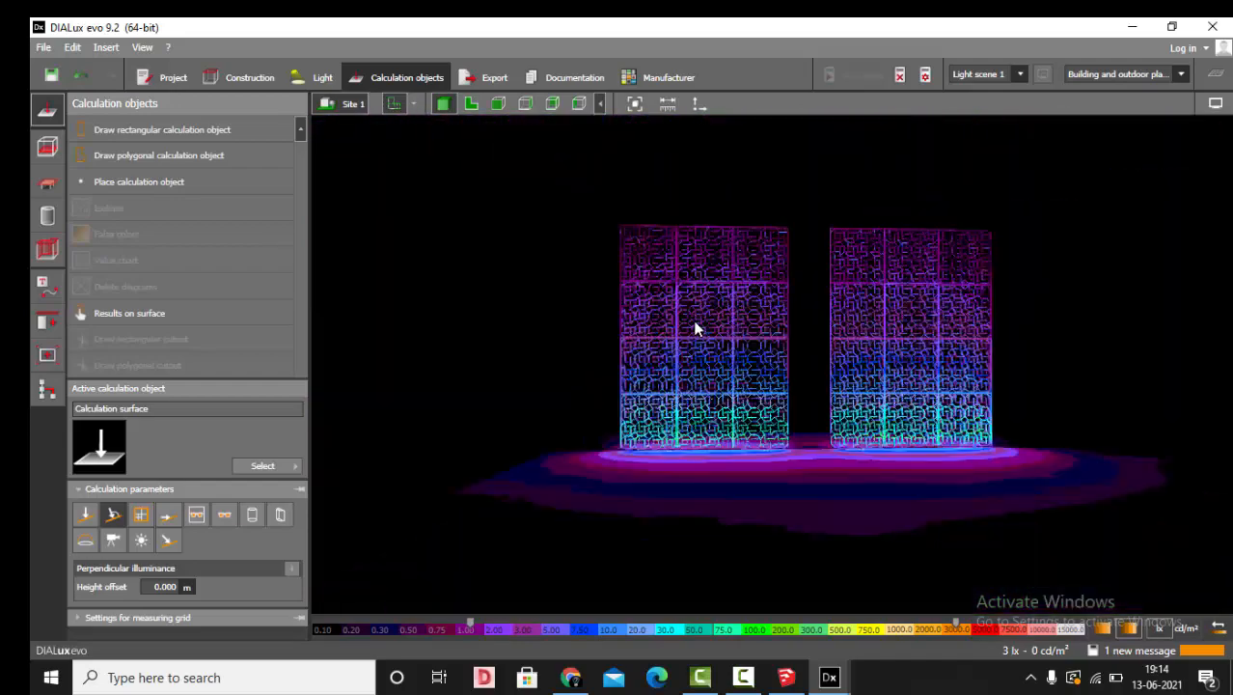
# Turn off the false colours display and examine the rendered light on both jali walls in 3D.
pyautogui.click(1225, 125)
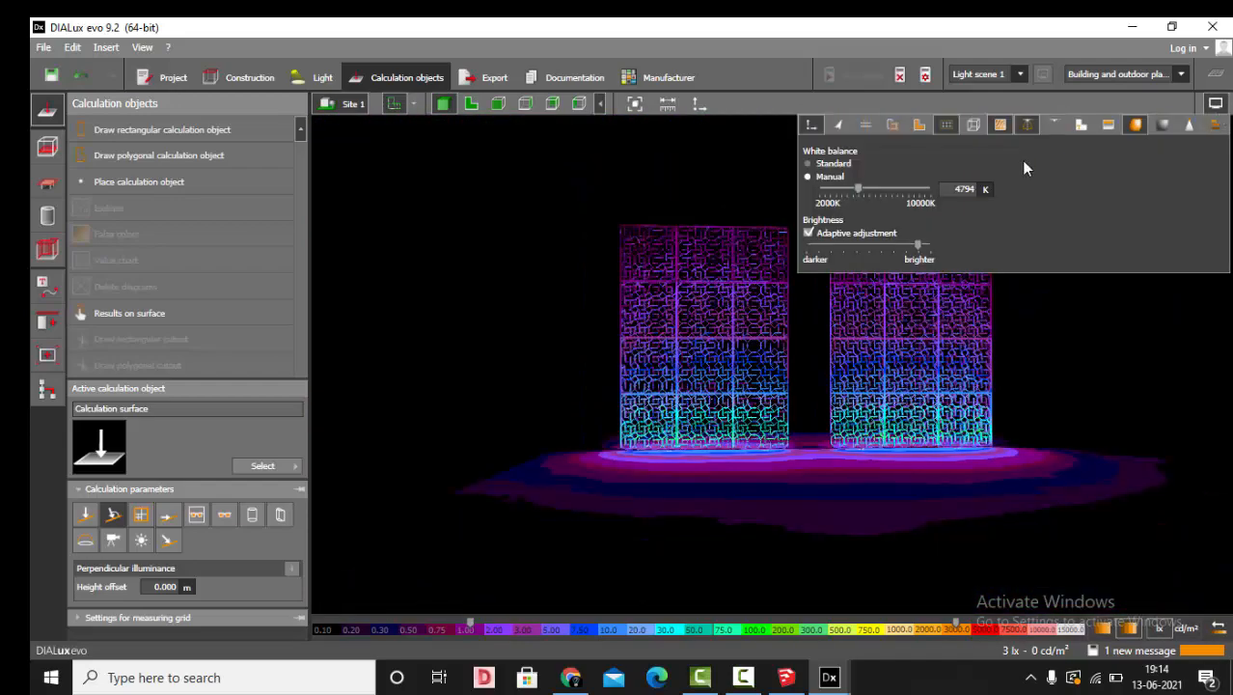
pyautogui.click(1134, 126)
pyautogui.scroll(3, 977, 310)
pyautogui.moveTo(1021, 366); pyautogui.dragTo(1068, 365, button='right')
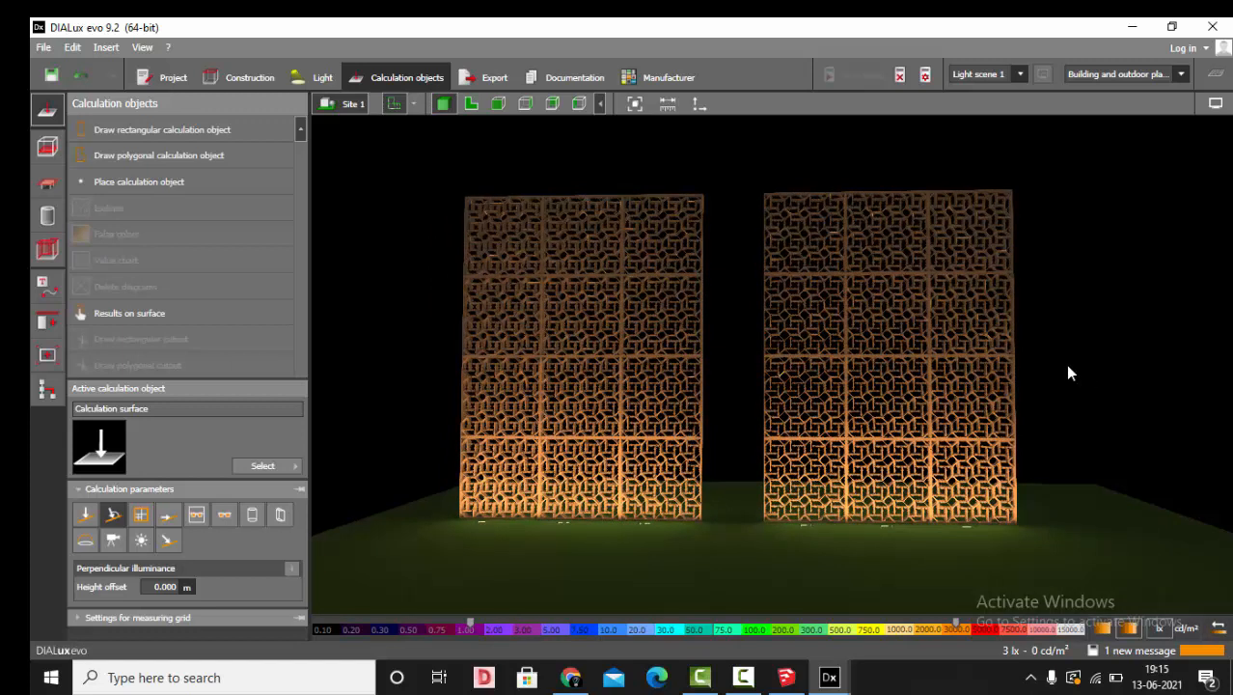
pyautogui.scroll(5, 627, 297)
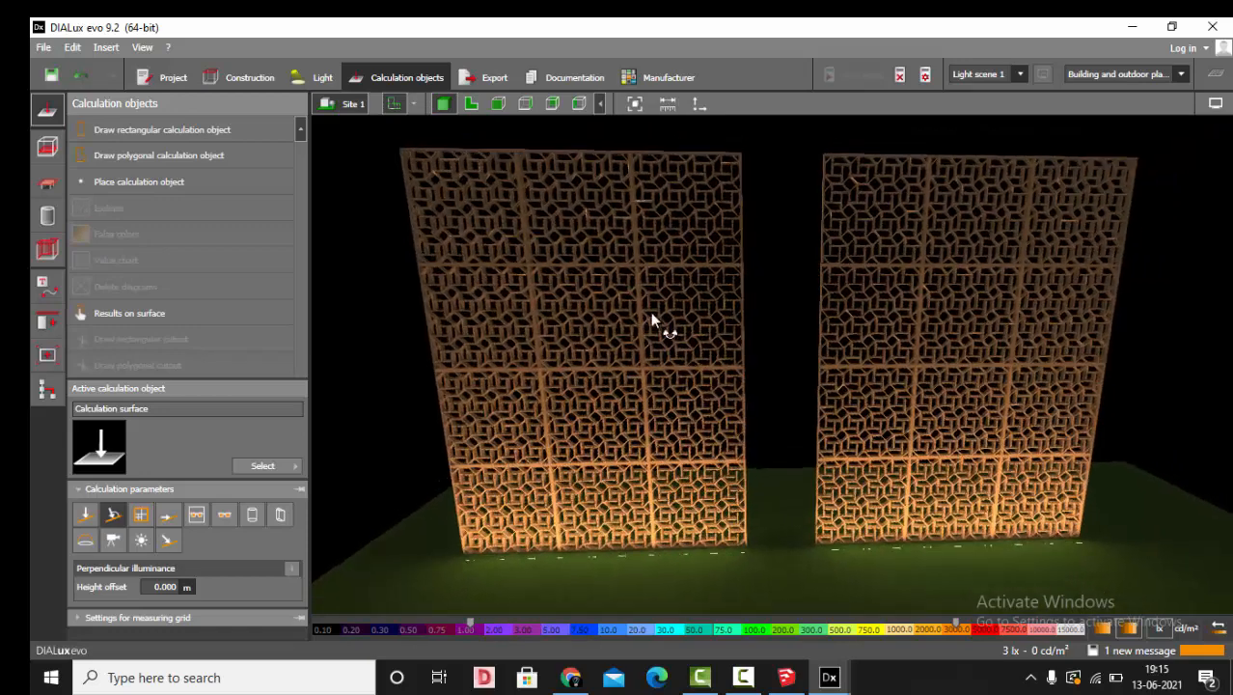
pyautogui.moveTo(651, 315); pyautogui.dragTo(646, 311)
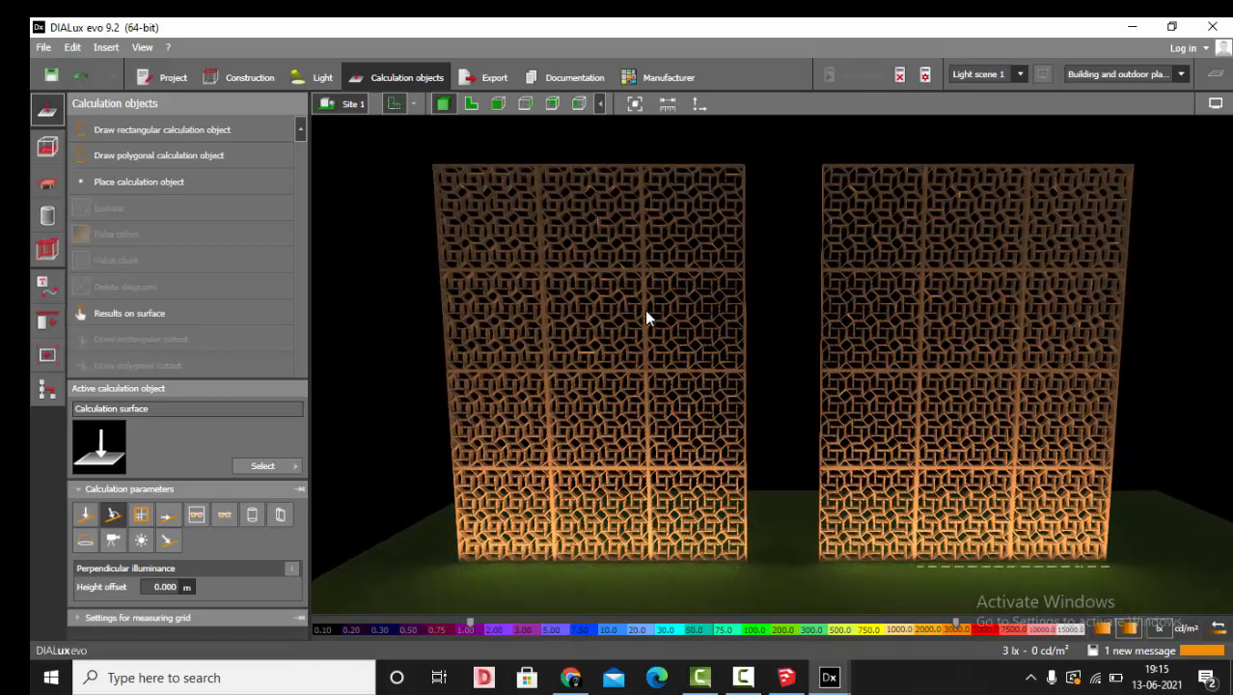
pyautogui.moveTo(732, 358); pyautogui.dragTo(827, 406)
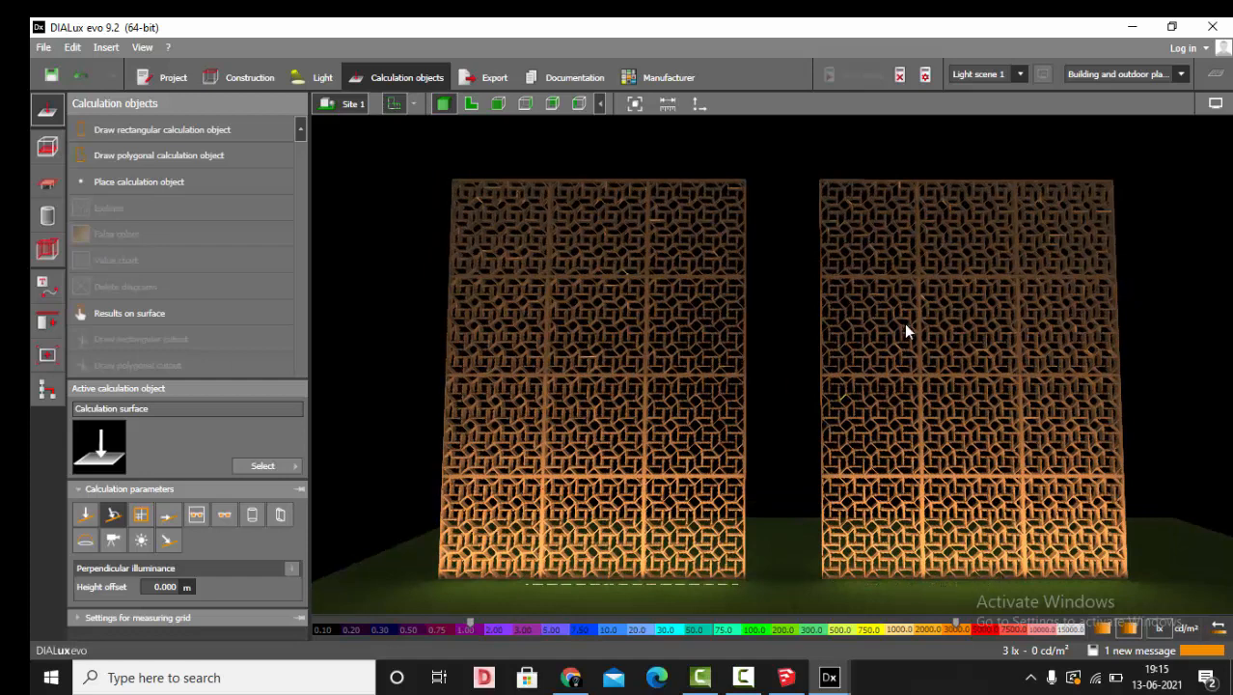
# Discard the calculation results and apply the LED Blue spectrum to the lamps of the luminaire line at the right-hand jali wall.
pyautogui.click(900, 76)
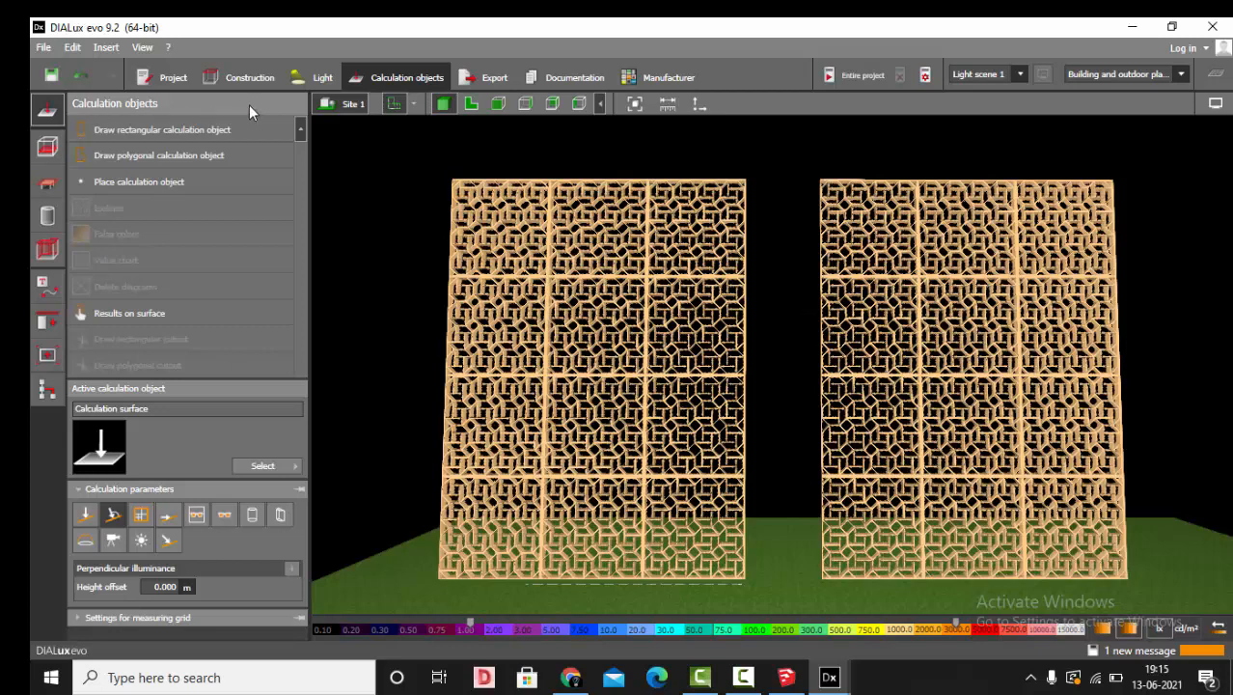
pyautogui.click(322, 77)
pyautogui.click(915, 598)
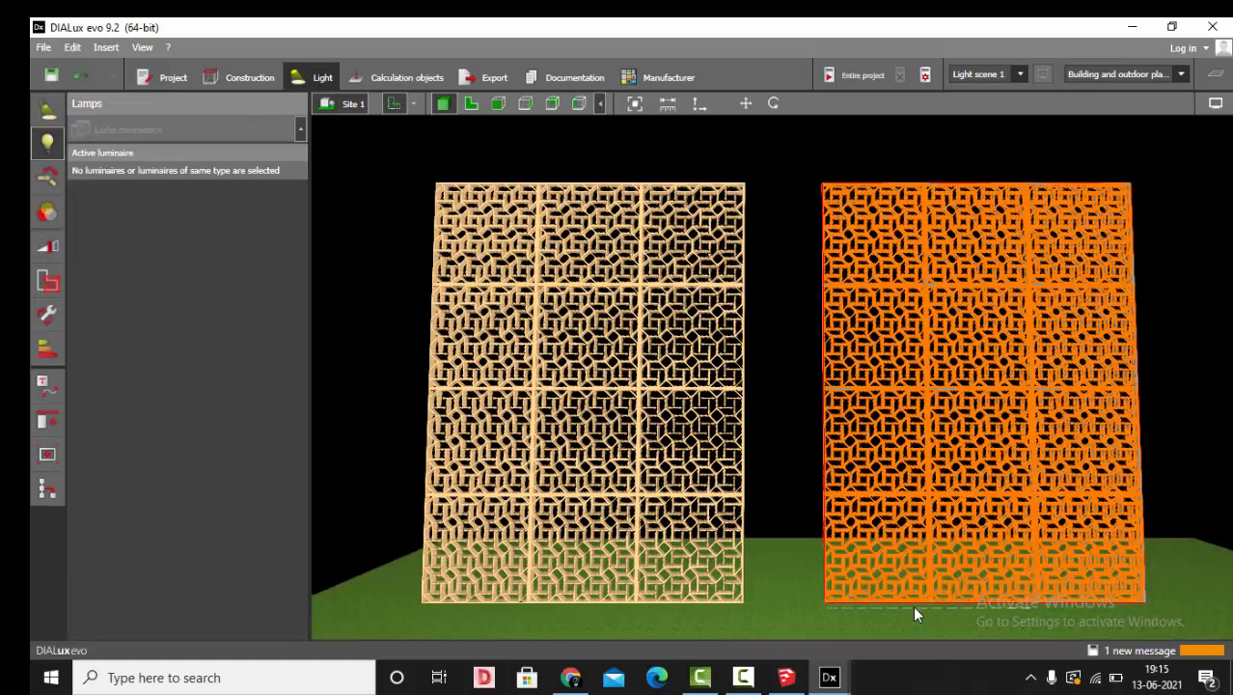
pyautogui.click(912, 605)
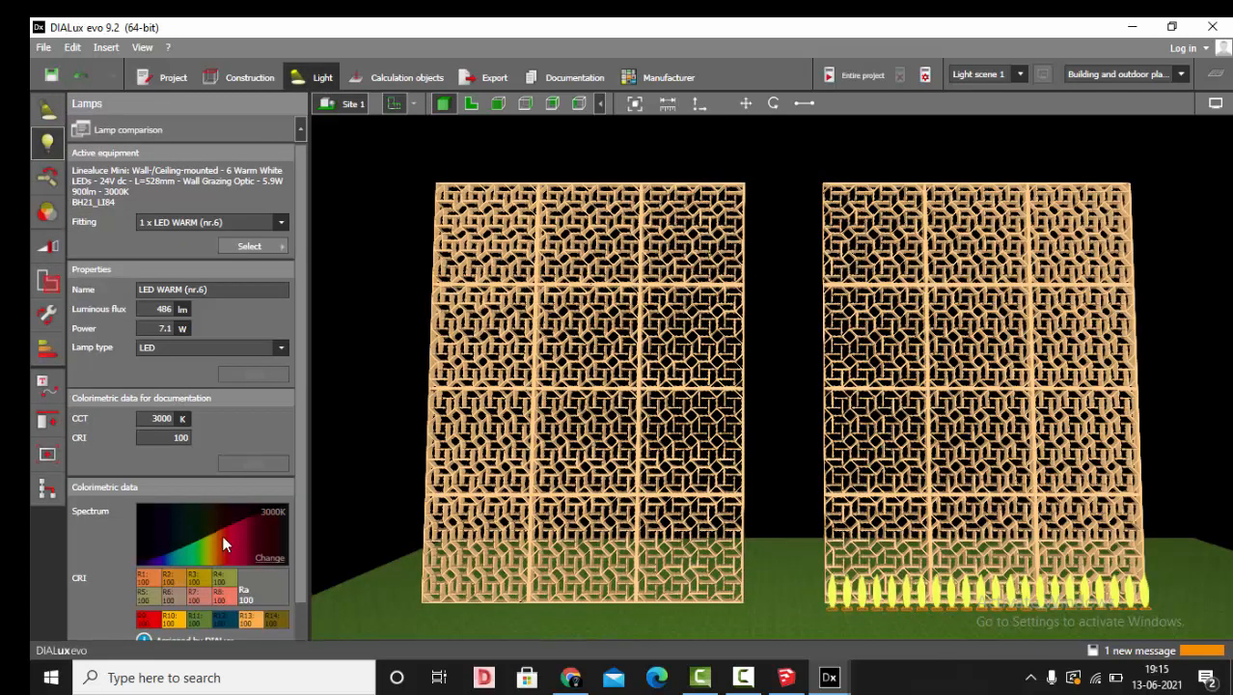
pyautogui.click(270, 559)
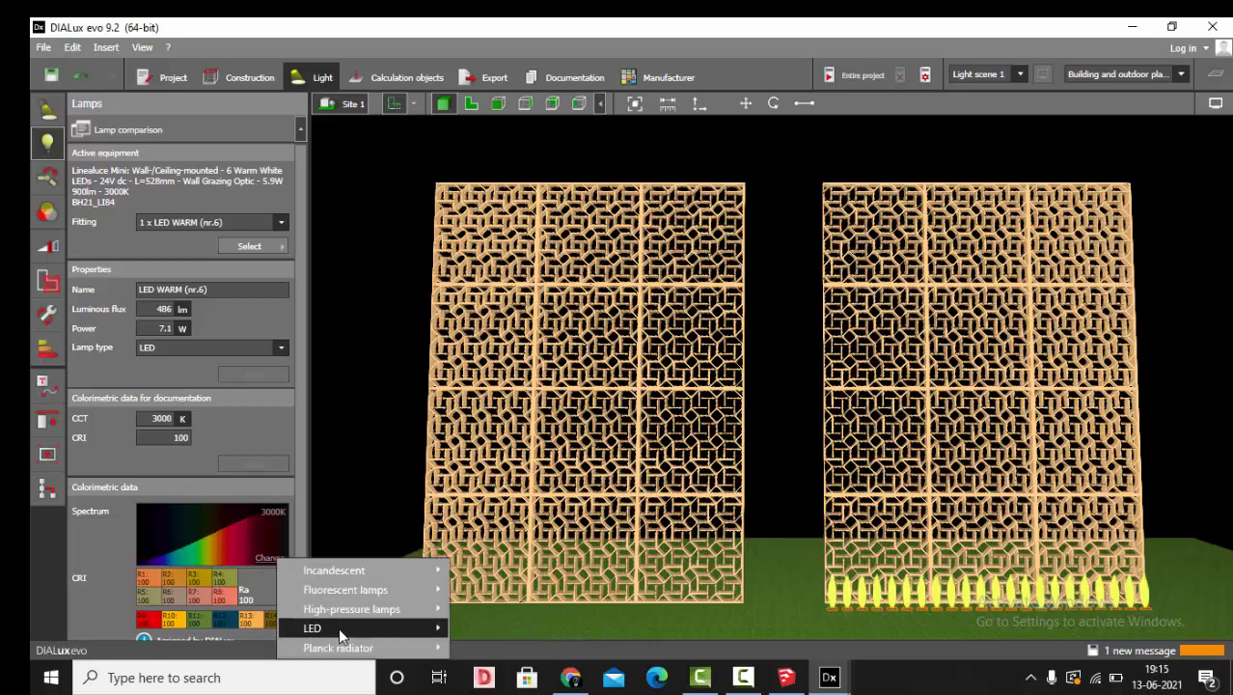
pyautogui.moveTo(338, 627)
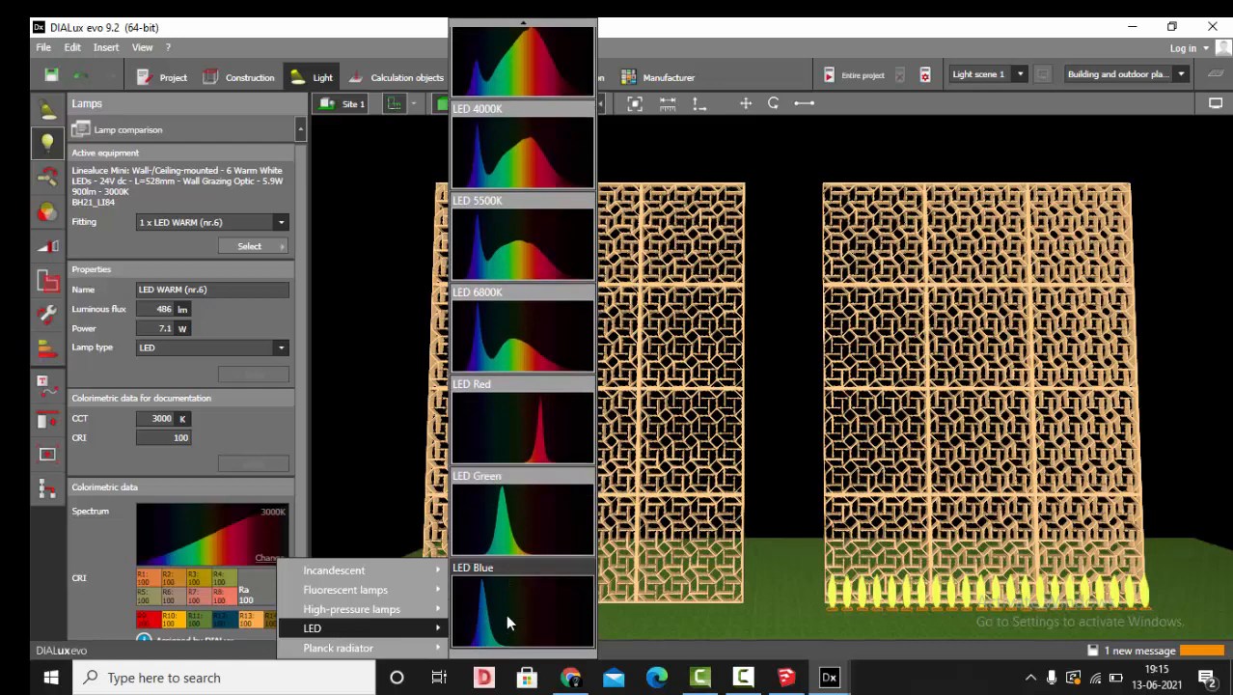
pyautogui.click(505, 613)
pyautogui.scroll(-1, 253, 608)
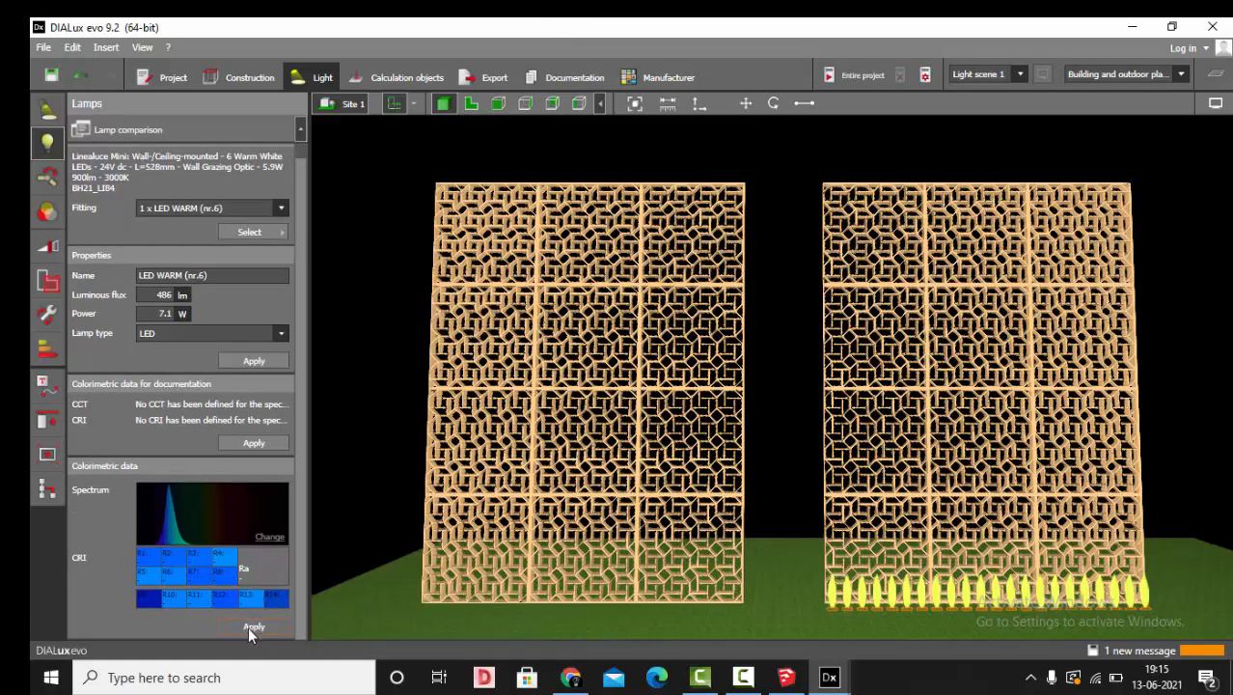
pyautogui.click(248, 626)
pyautogui.click(800, 464)
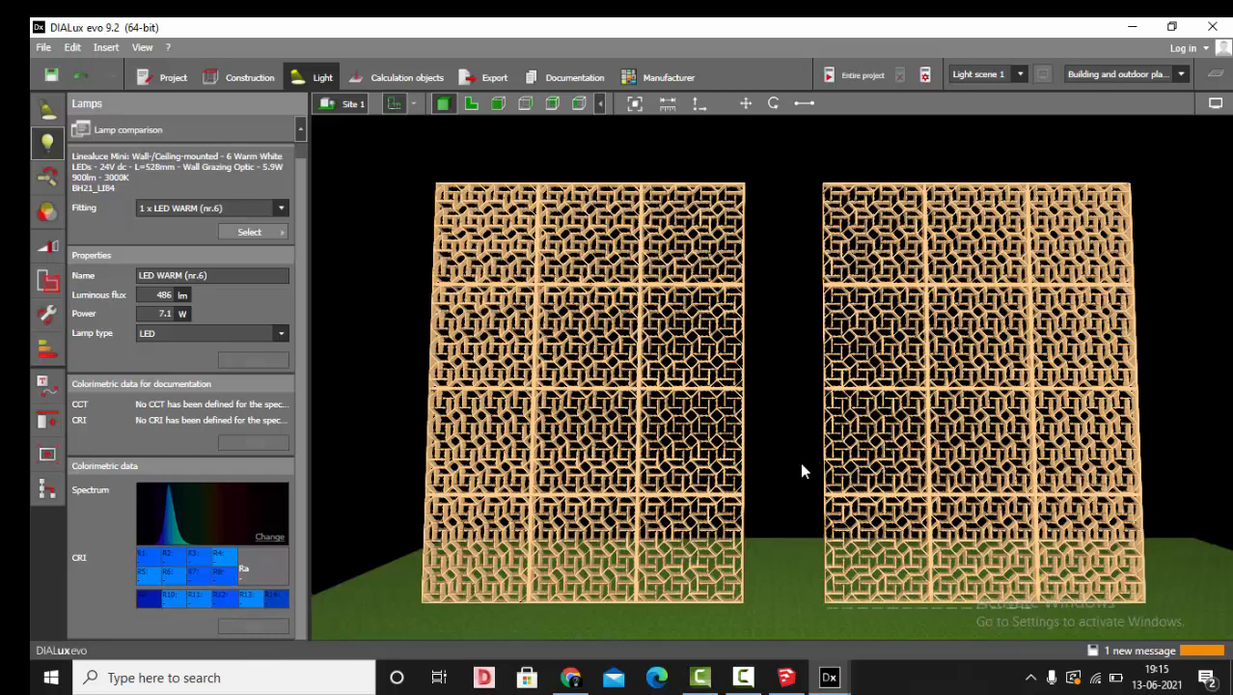
# Recalculate the entire project from the calculation objects mode and hide the results overview.
pyautogui.click(407, 77)
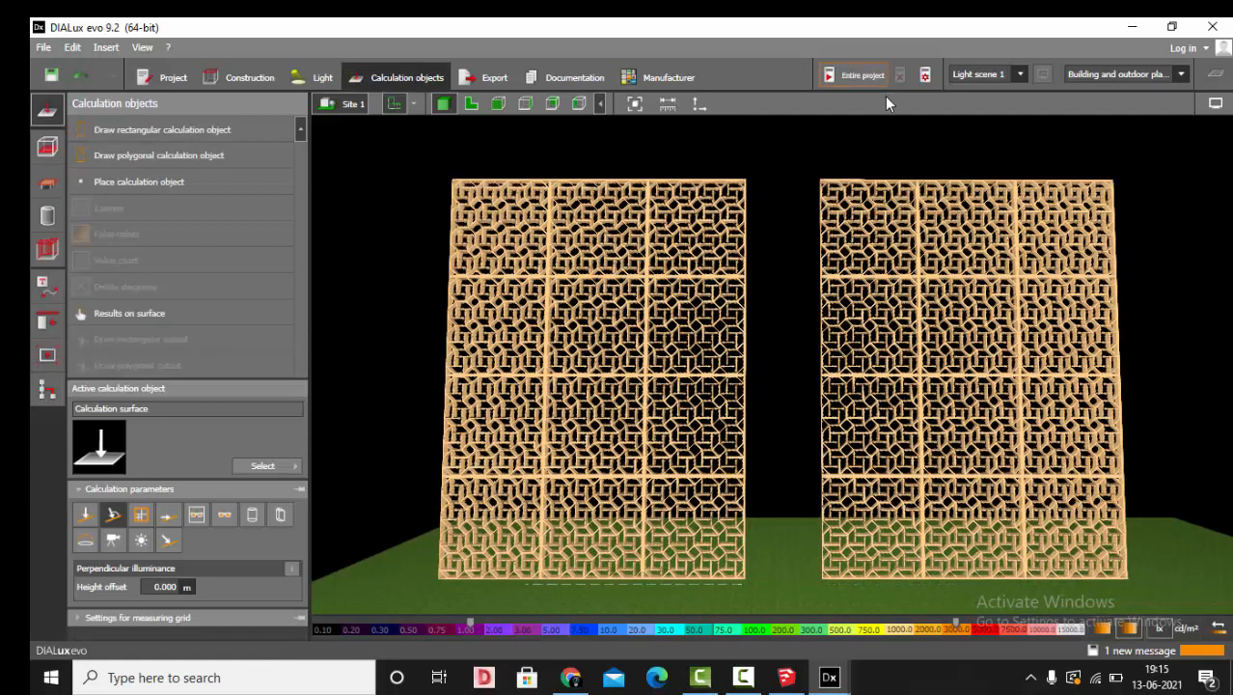
pyautogui.click(861, 78)
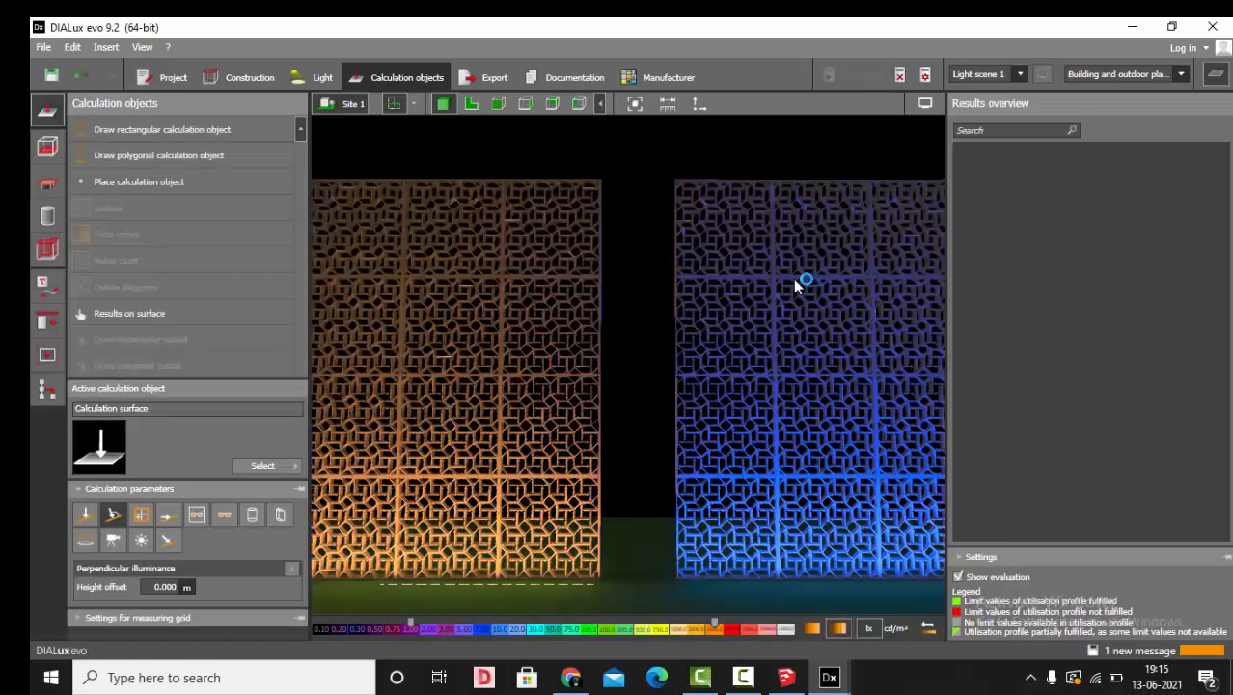
pyautogui.click(1214, 76)
pyautogui.scroll(-2, 1043, 399)
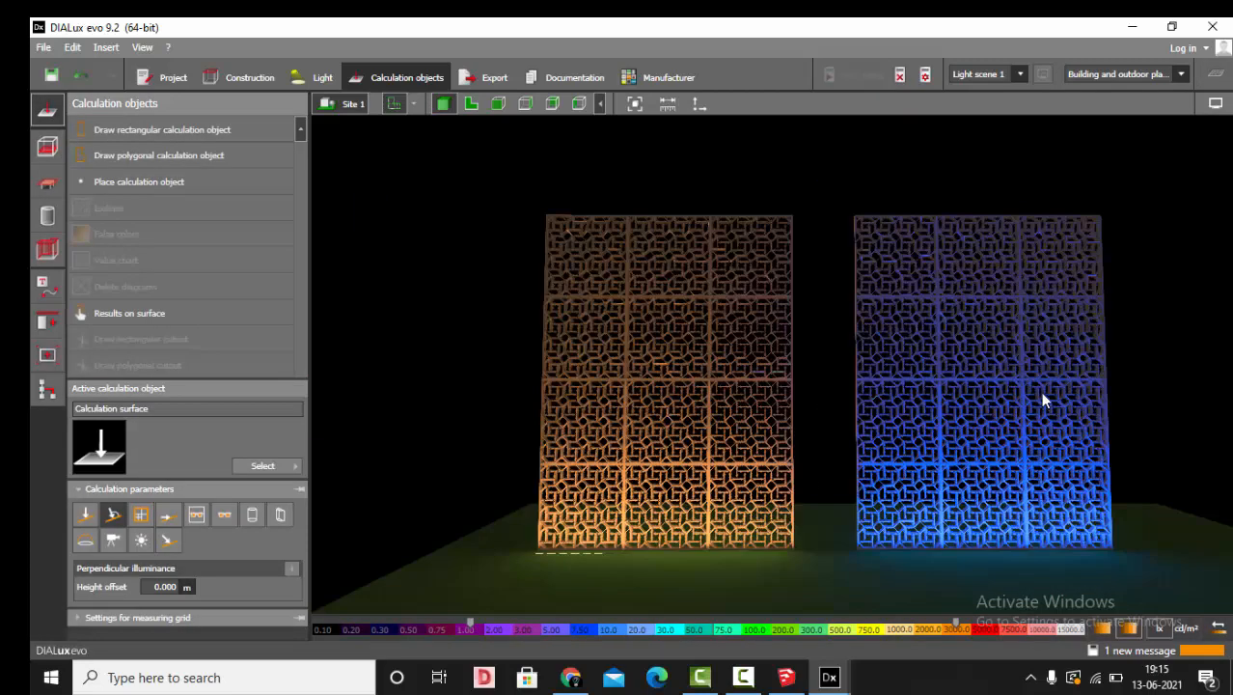
# Compare the lighting on both jali walls from several angles, switching the false colours display on and off.
pyautogui.moveTo(1043, 400); pyautogui.dragTo(1047, 410, button='right')
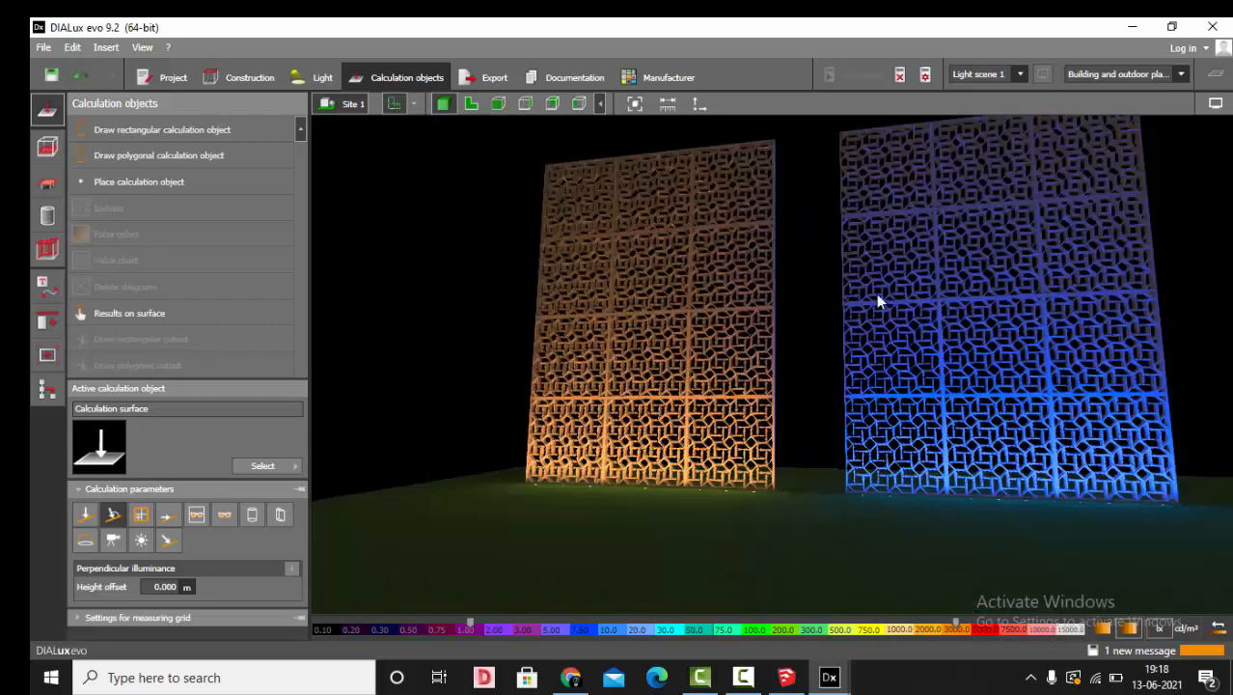
pyautogui.moveTo(876, 294)
pyautogui.mouseDown(button='right')
pyautogui.moveTo(865, 322)
pyautogui.moveTo(865, 295)
pyautogui.mouseUp(button='right')
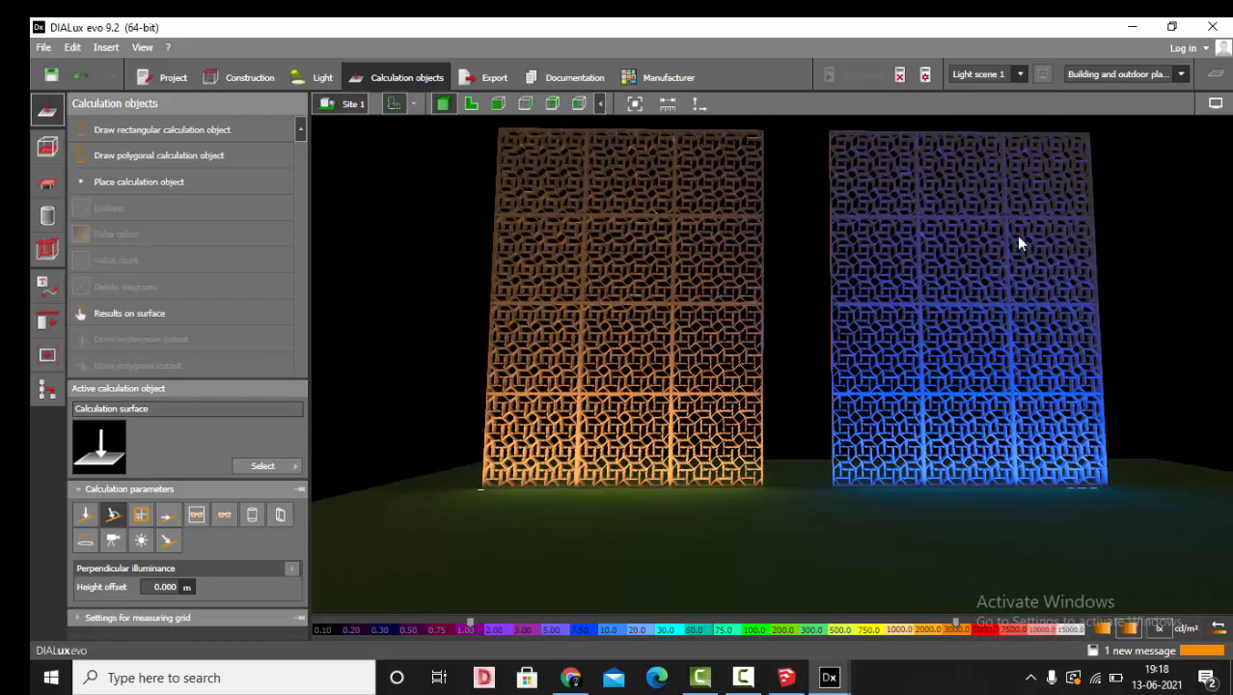
pyautogui.click(1215, 103)
pyautogui.click(1135, 126)
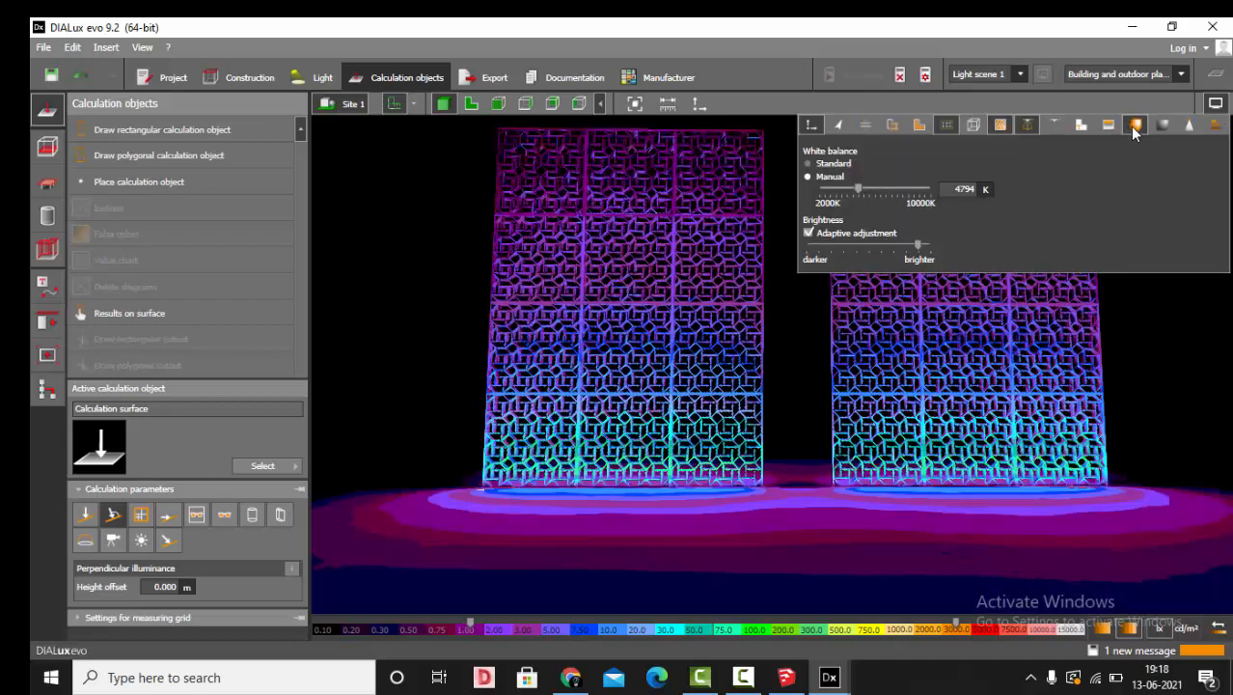
pyautogui.click(1133, 128)
pyautogui.moveTo(1066, 502); pyautogui.dragTo(835, 335, button='right')
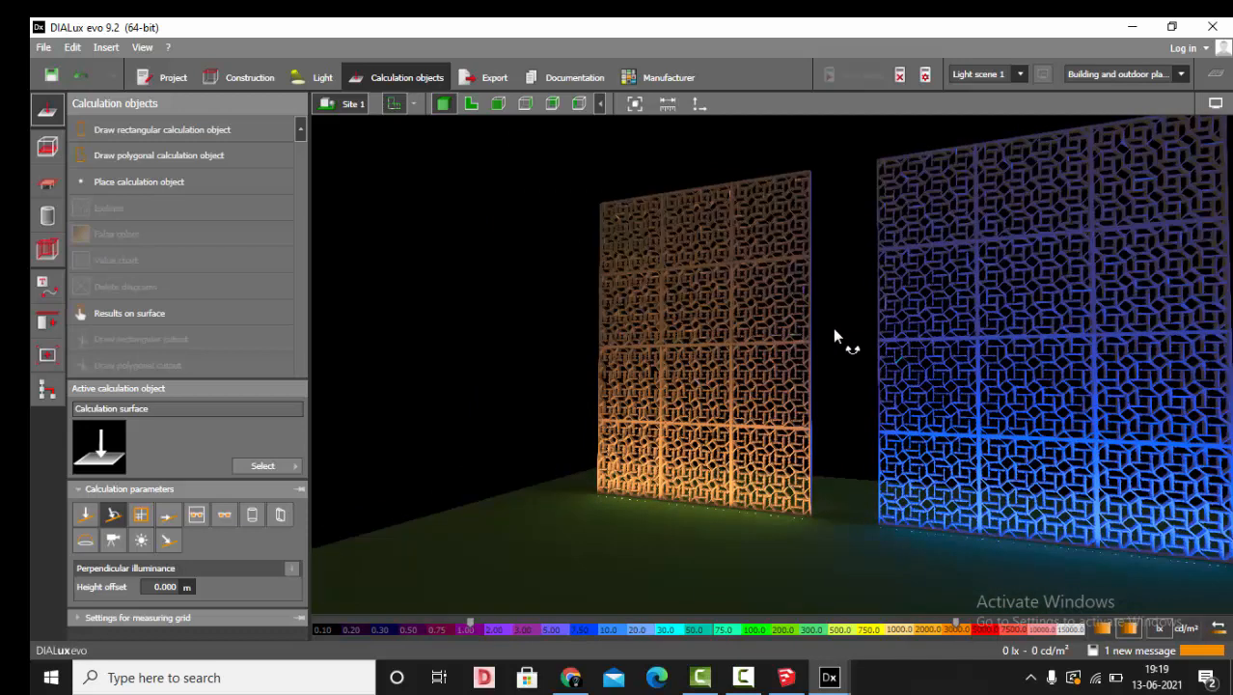